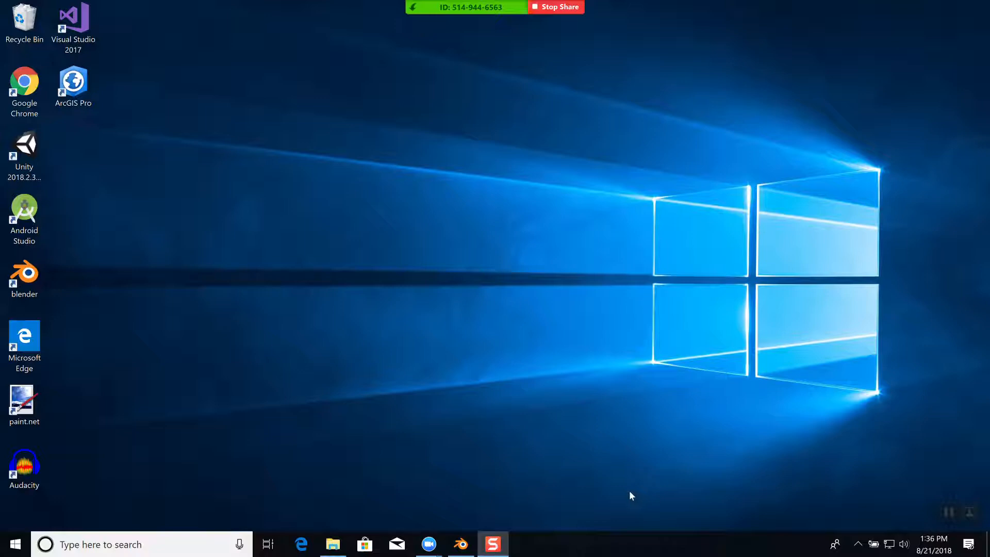
Step: Switch to Blender and delete the default cube from the scene
click(471, 545)
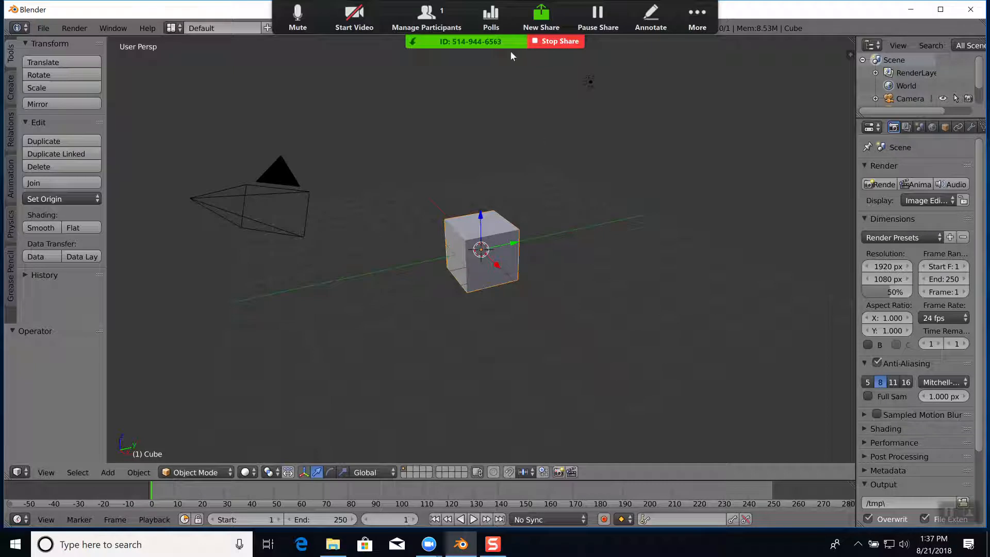
key(x)
click(475, 273)
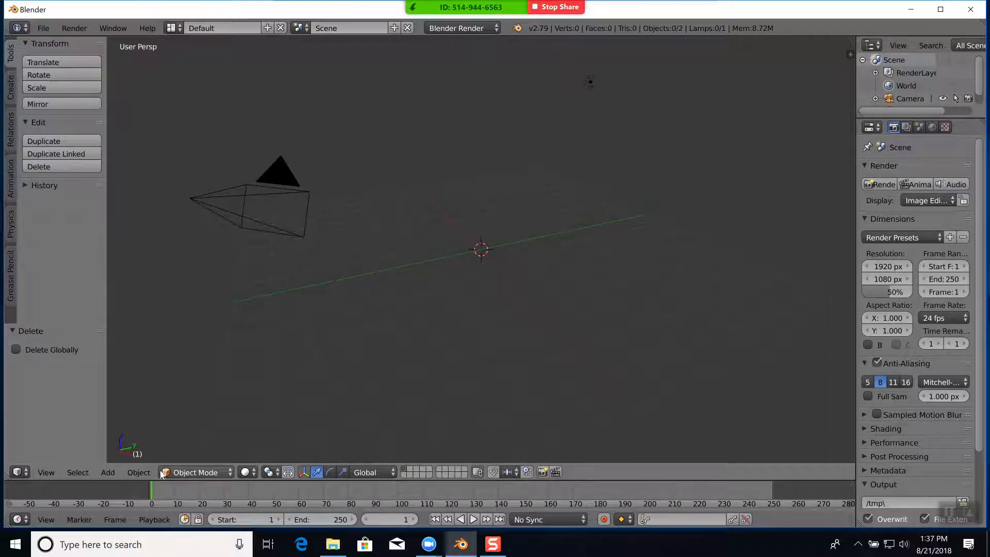
Step: Add a UV sphere mesh at the centre of the scene
click(204, 473)
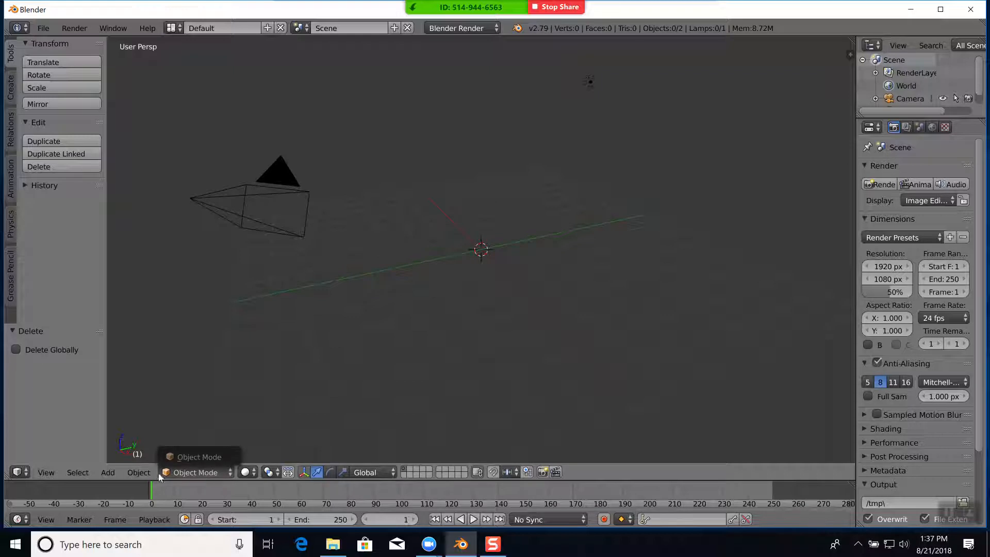
click(110, 473)
mouse_move(118, 459)
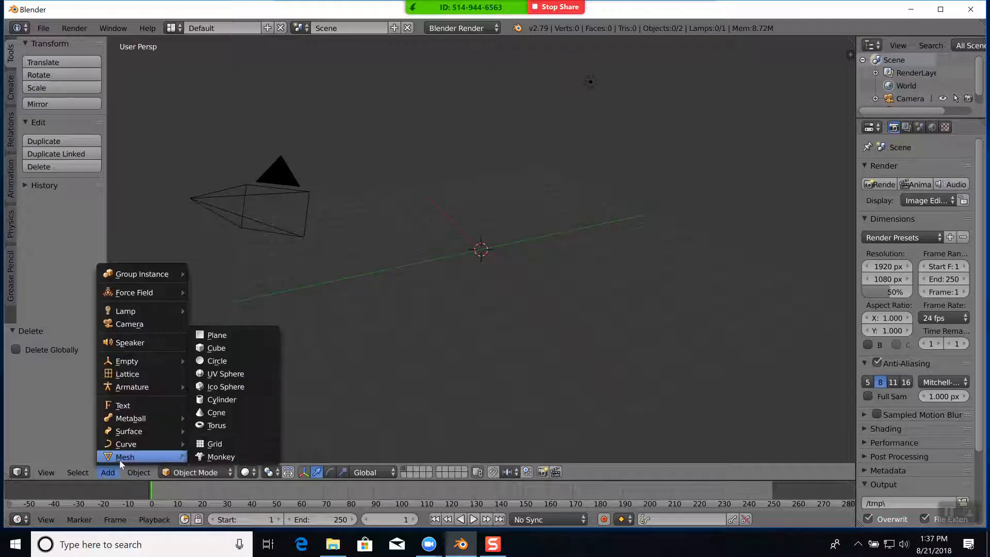
click(240, 374)
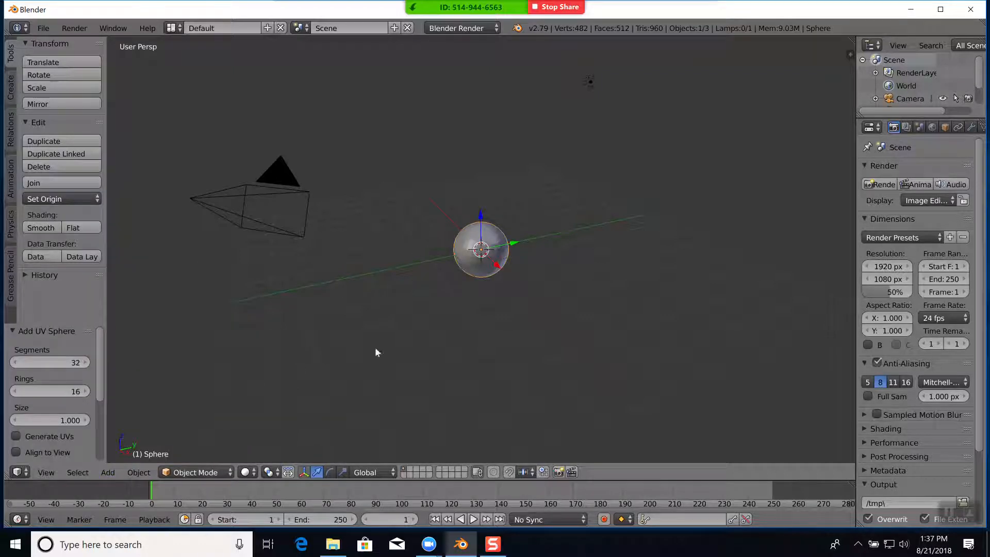
scroll(454, 352, up, 6)
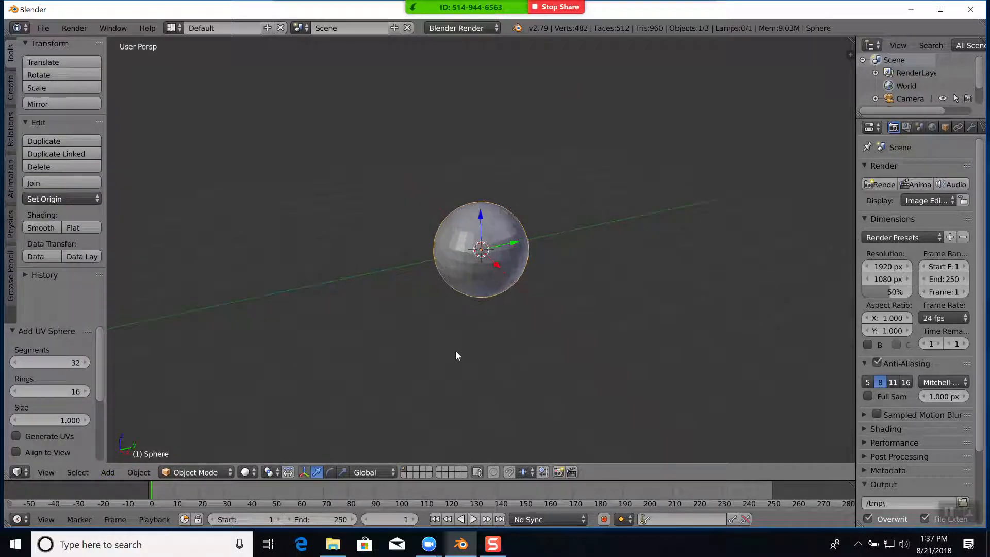
scroll(457, 351, up, 1)
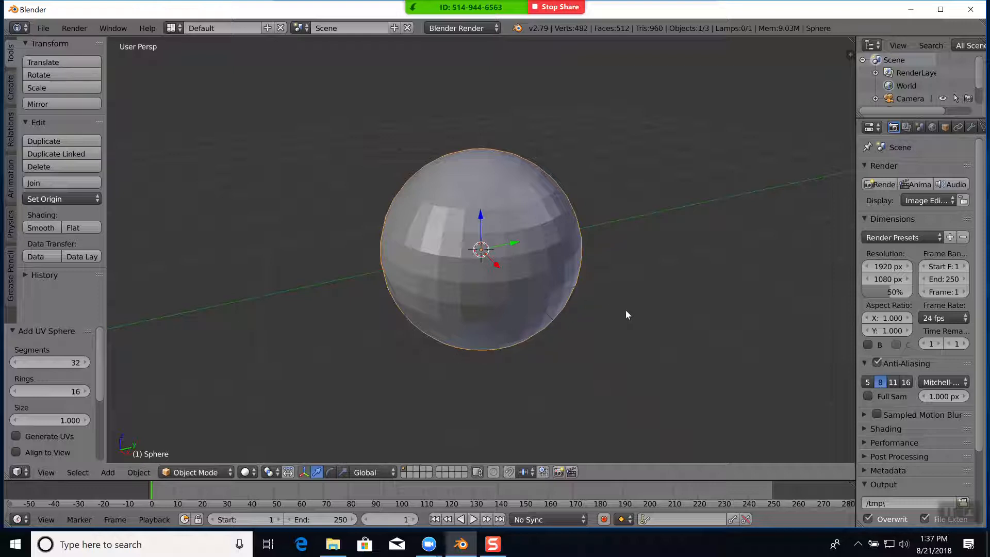
Step: Put the sphere in Sculpt Mode and widen the tool shelf so the brush settings are readable
click(227, 473)
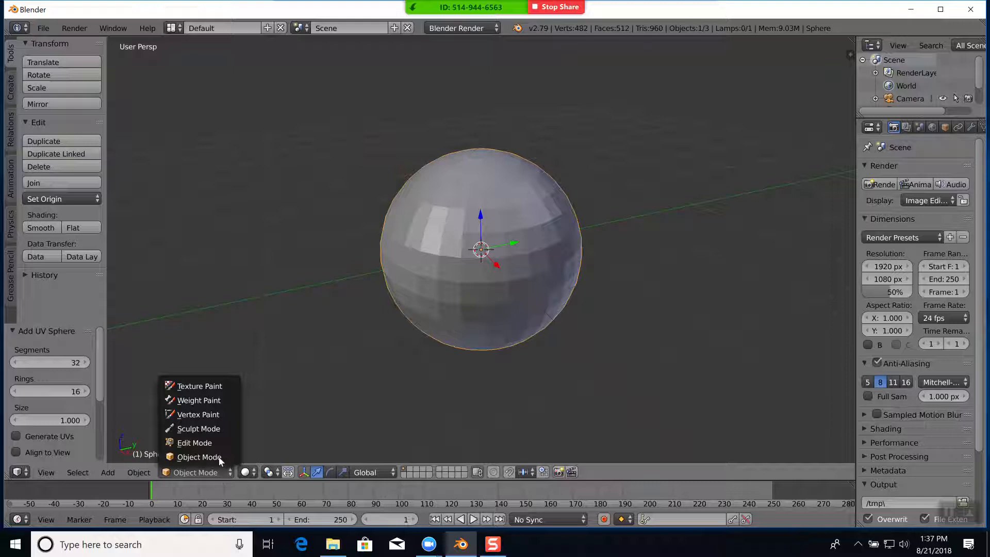
click(213, 430)
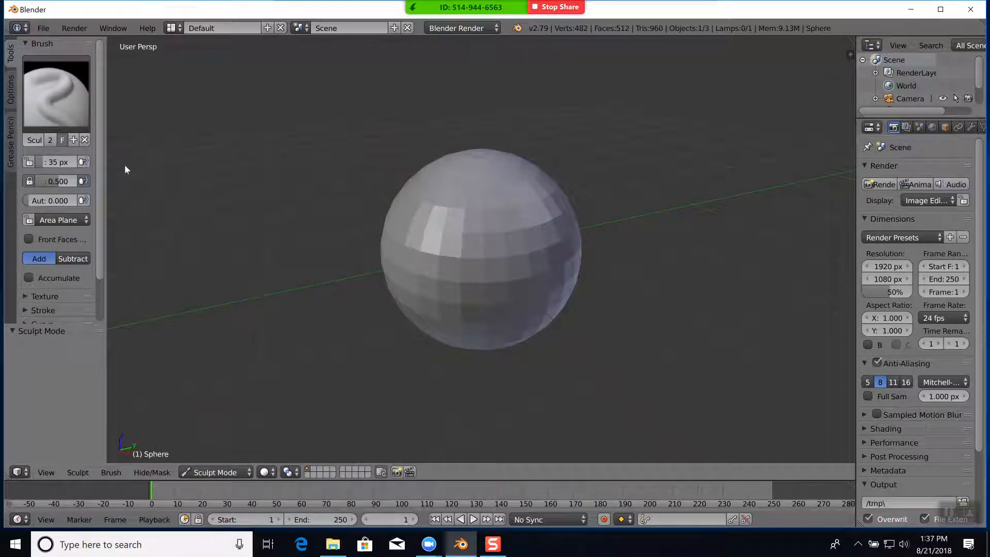
drag(108, 175, 158, 179)
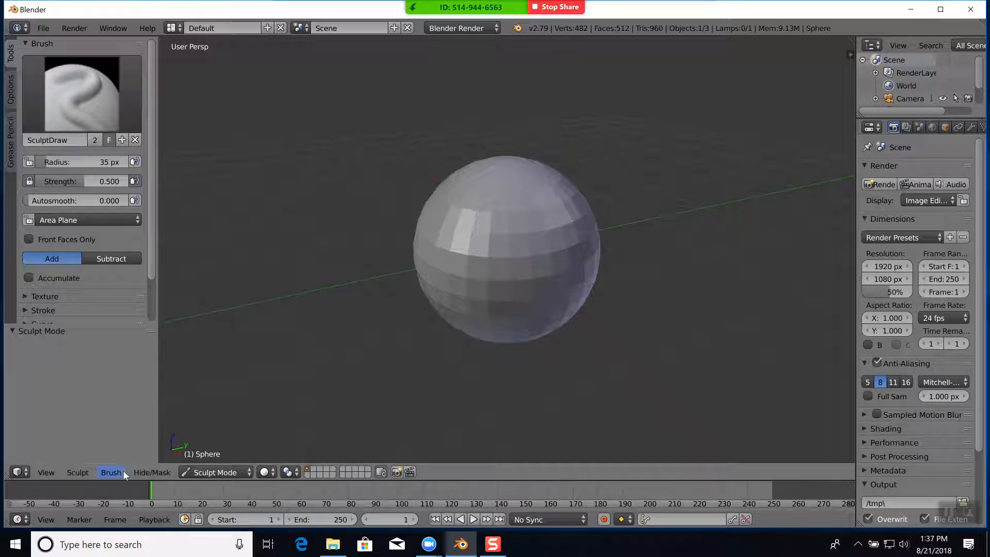
Step: Examine the view, sculpt and brush options available for sculpting, including symmetry, brush reset and stroke method
click(48, 475)
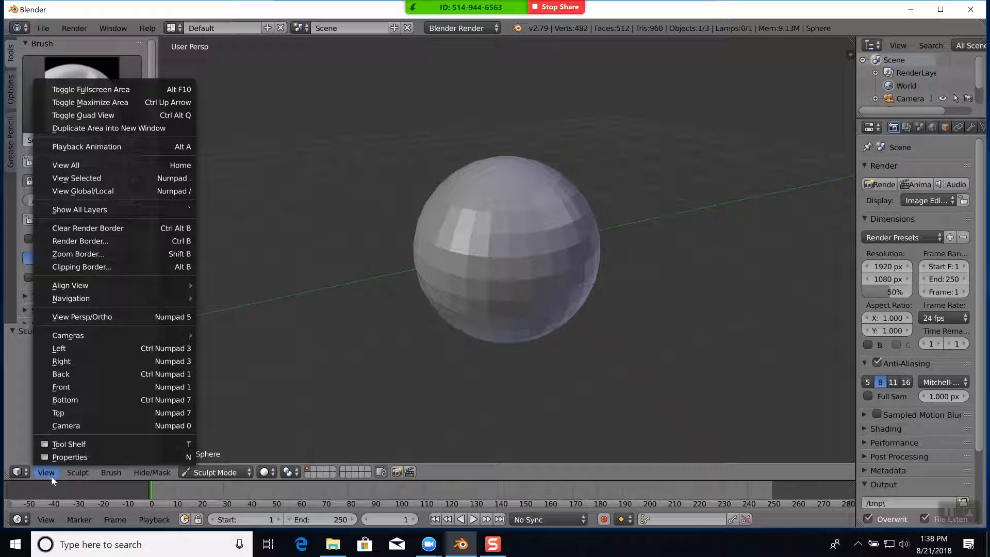
mouse_move(76, 477)
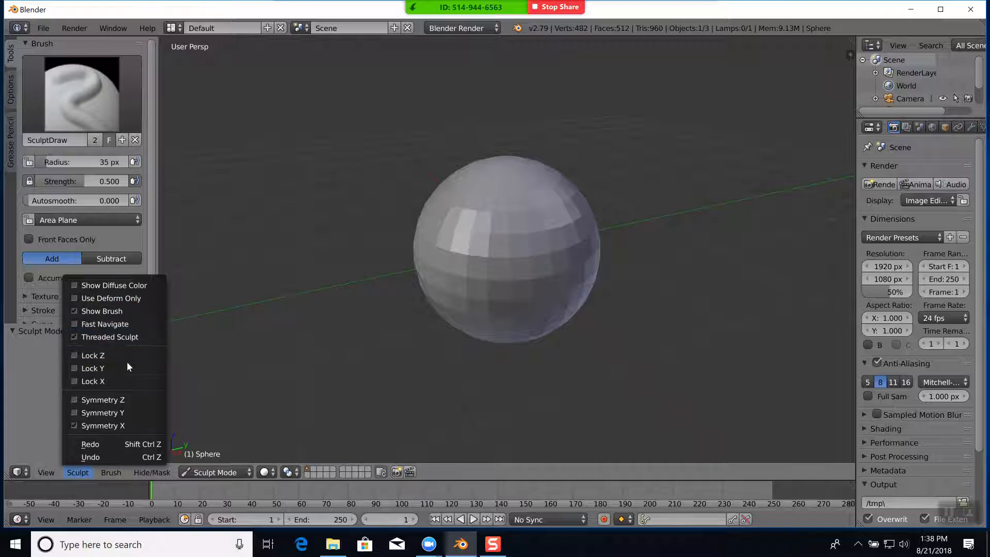
mouse_move(113, 472)
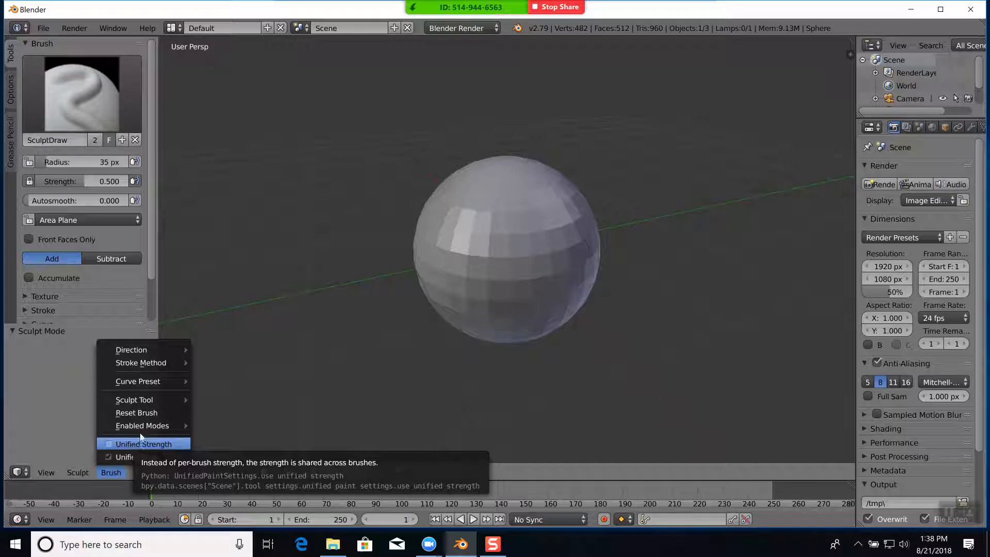
mouse_move(140, 428)
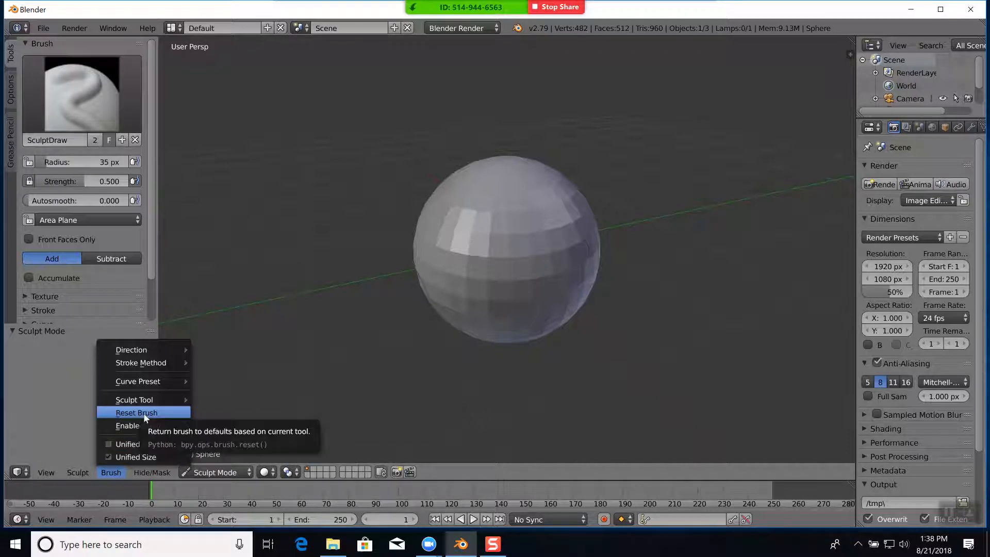
mouse_move(147, 402)
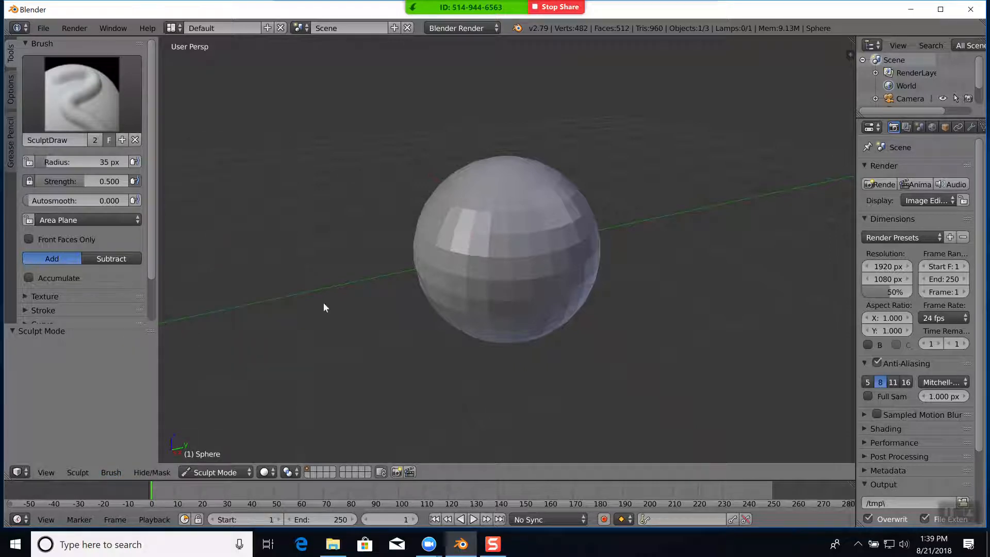
click(112, 473)
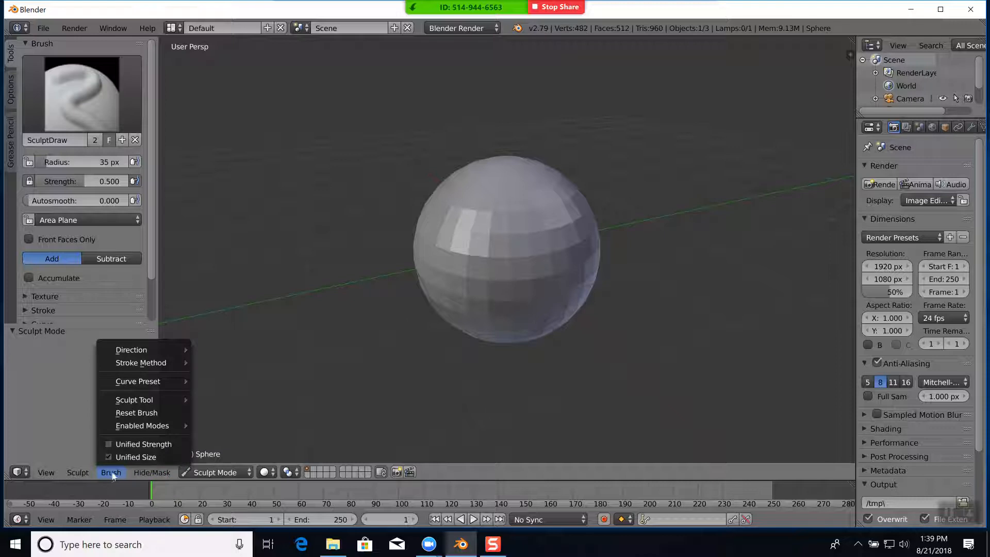
mouse_move(143, 365)
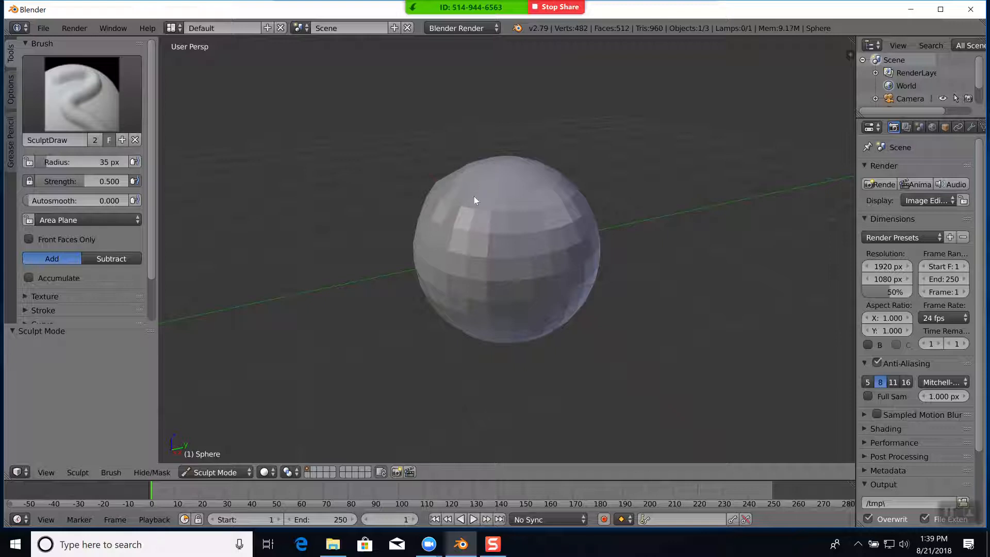
Step: Set the SculptDraw brush strength to 1.000 and sculpt a short stroke across the upper part of the sphere
mouse_move(485, 361)
middle_down()
mouse_move(447, 348)
mouse_move(505, 354)
middle_up()
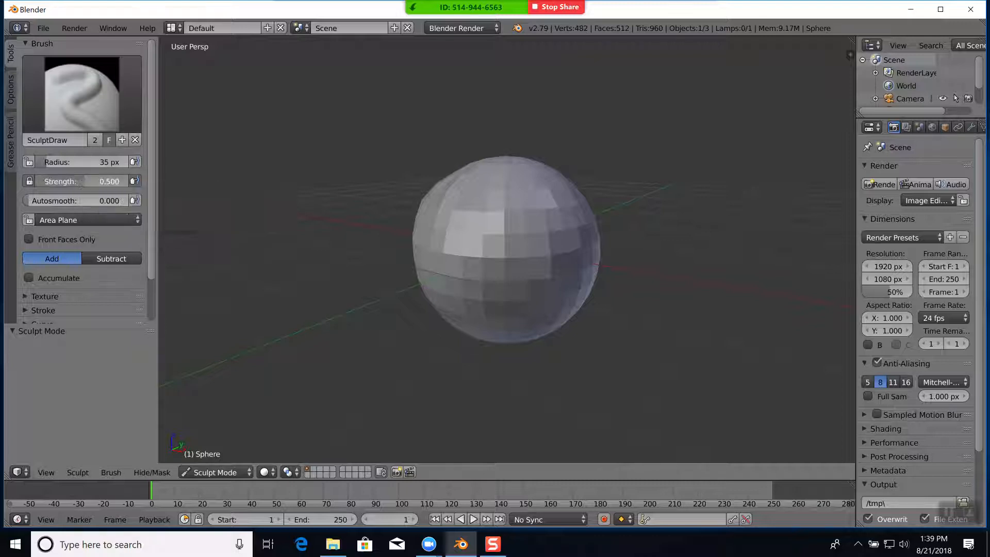
drag(82, 182, 138, 183)
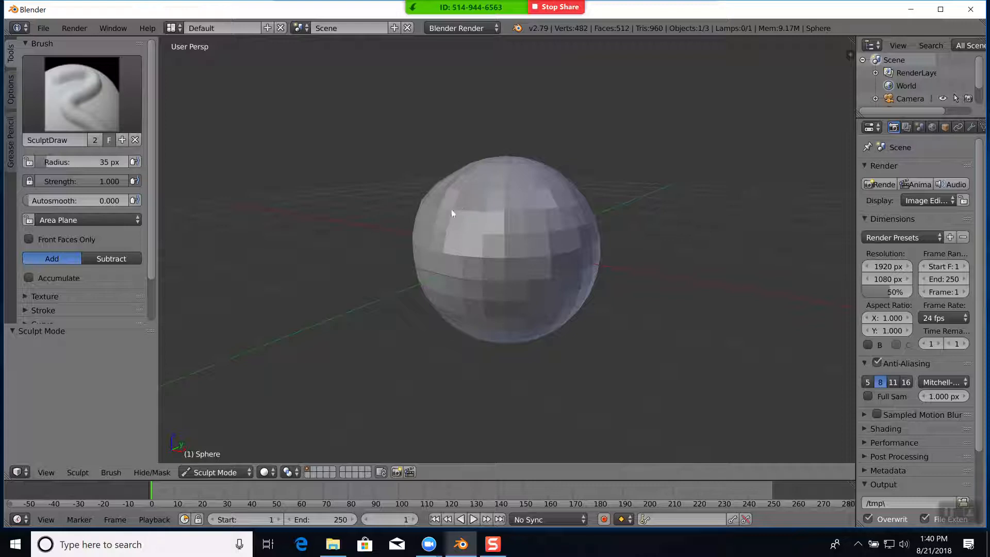
mouse_move(443, 202)
mouse_down()
mouse_move(463, 185)
mouse_move(429, 244)
mouse_move(424, 221)
mouse_move(447, 178)
mouse_move(426, 215)
mouse_move(469, 249)
mouse_move(491, 194)
mouse_move(503, 231)
mouse_move(486, 253)
mouse_move(478, 189)
mouse_up()
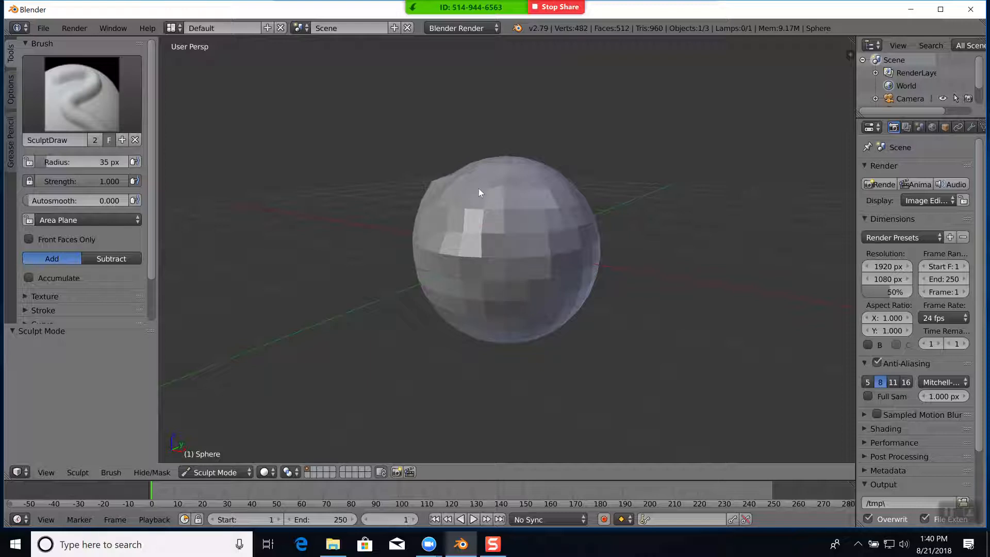
middle_drag(622, 270, 599, 275)
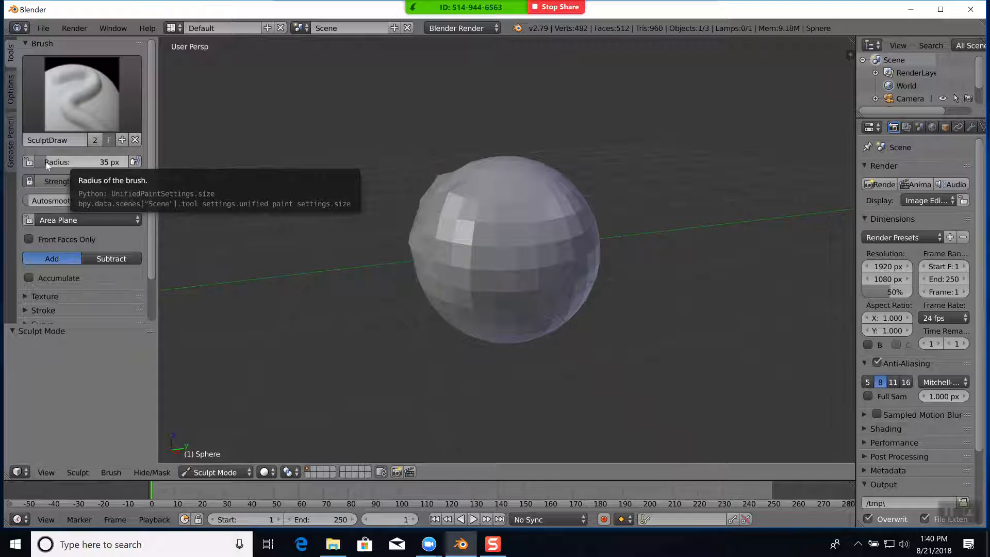
Step: Set the SculptDraw brush radius to 100 px and sculpt several raised strokes across the sphere's front and sides
click(76, 162)
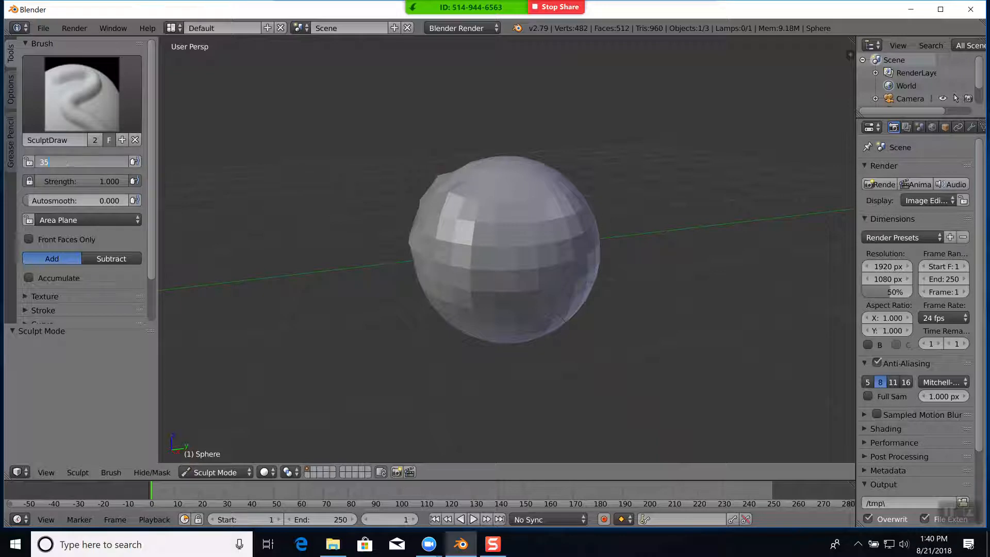
key(Return)
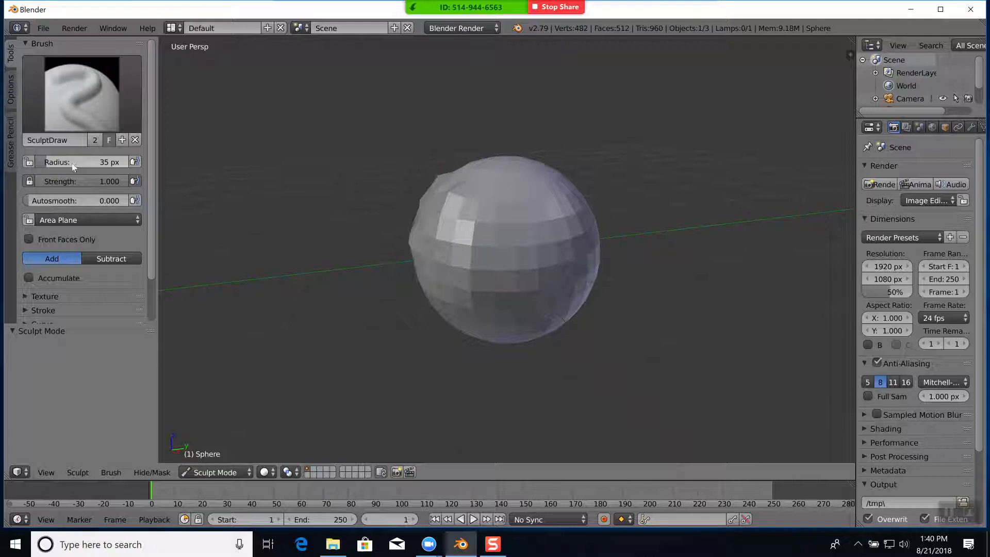
click(72, 162)
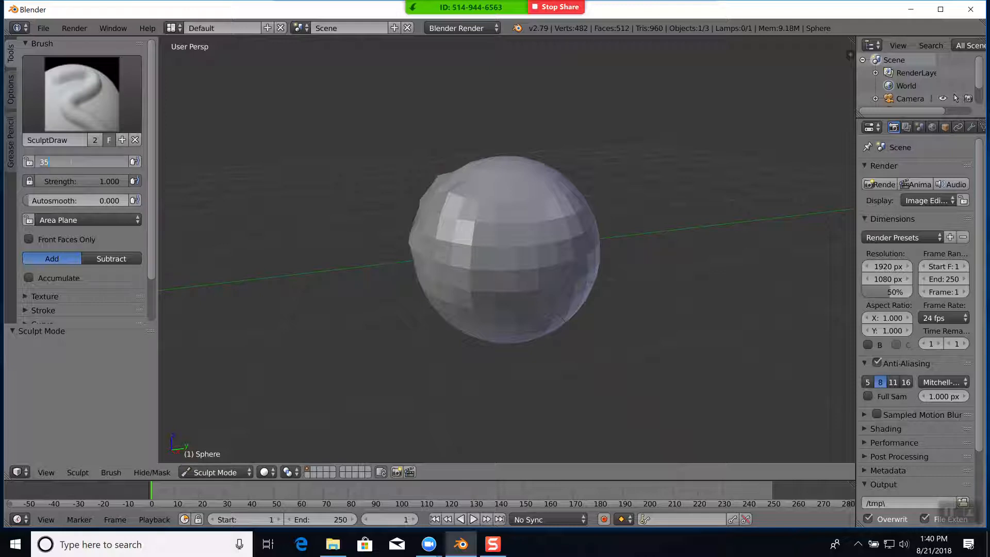
key(BackSpace)
text(100)
key(Return)
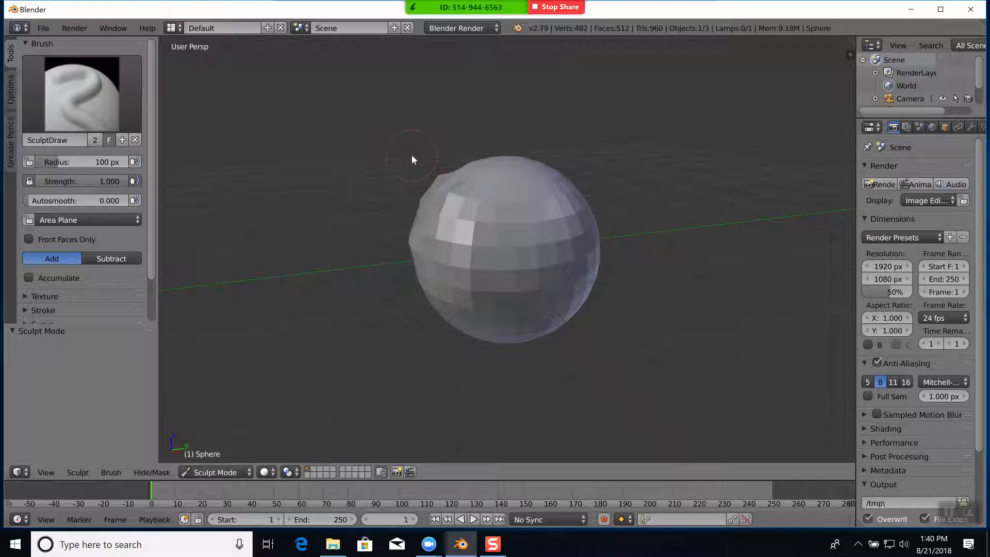
mouse_move(419, 168)
mouse_down()
mouse_move(422, 223)
mouse_move(466, 320)
mouse_move(560, 332)
mouse_up()
drag(589, 289, 601, 250)
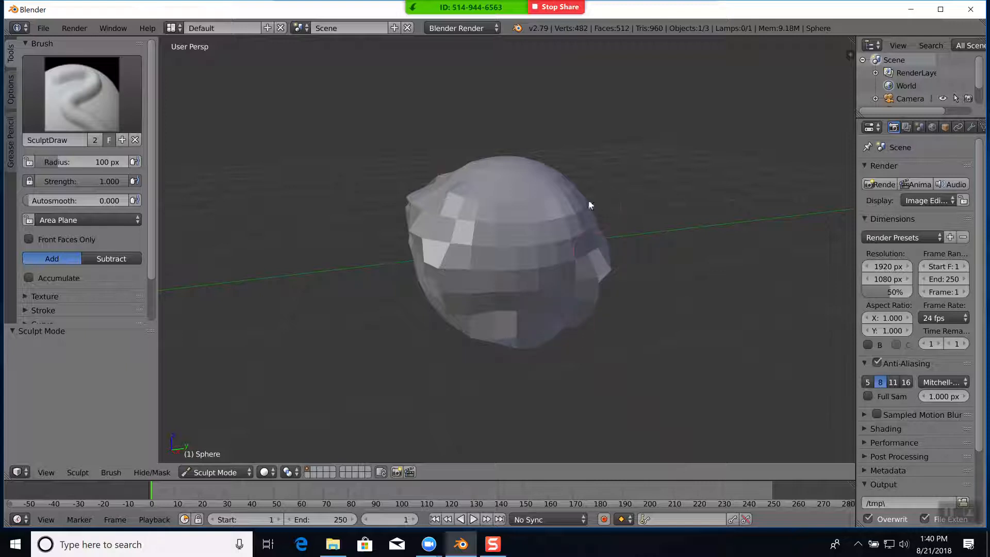
mouse_move(542, 185)
mouse_down()
mouse_move(477, 155)
mouse_move(435, 233)
mouse_move(431, 274)
mouse_move(532, 287)
mouse_move(519, 283)
mouse_up()
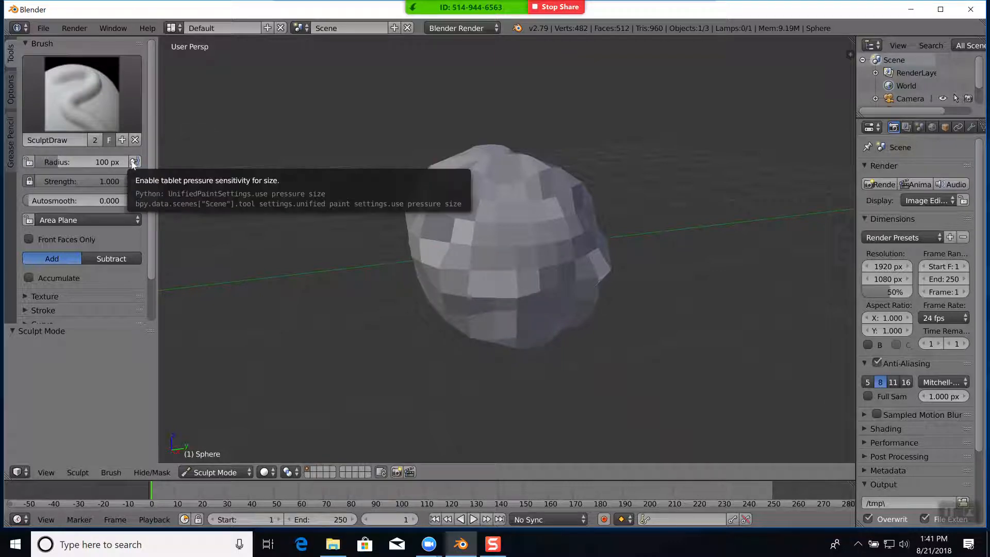
Step: Set the SculptDraw brush radius to 500 px and sculpt broad strokes over the mesh from several sides to bulge it outward
drag(122, 163, 162, 161)
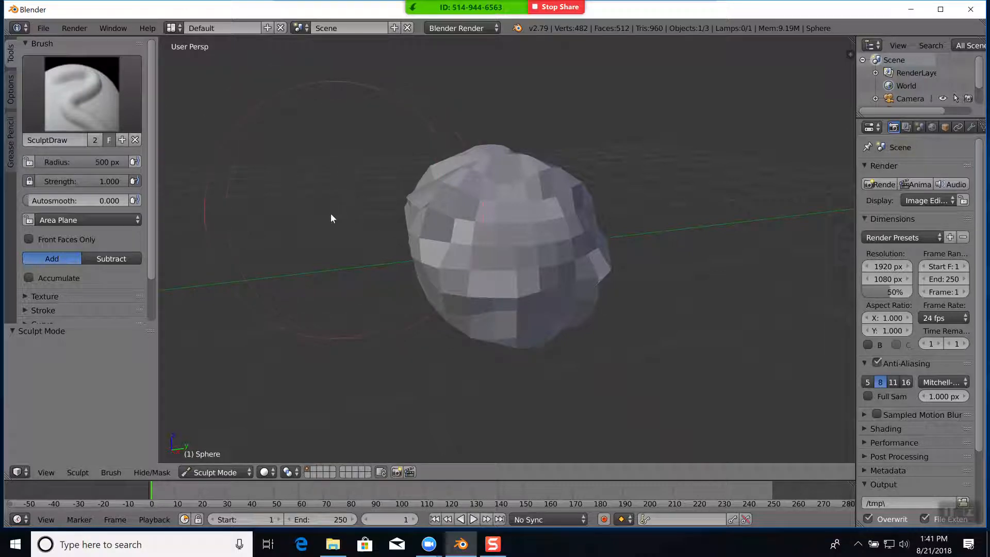
mouse_move(461, 240)
mouse_down()
mouse_move(663, 255)
mouse_move(701, 247)
mouse_up()
mouse_move(550, 300)
mouse_down()
mouse_move(440, 249)
mouse_move(379, 205)
mouse_up()
drag(437, 199, 629, 266)
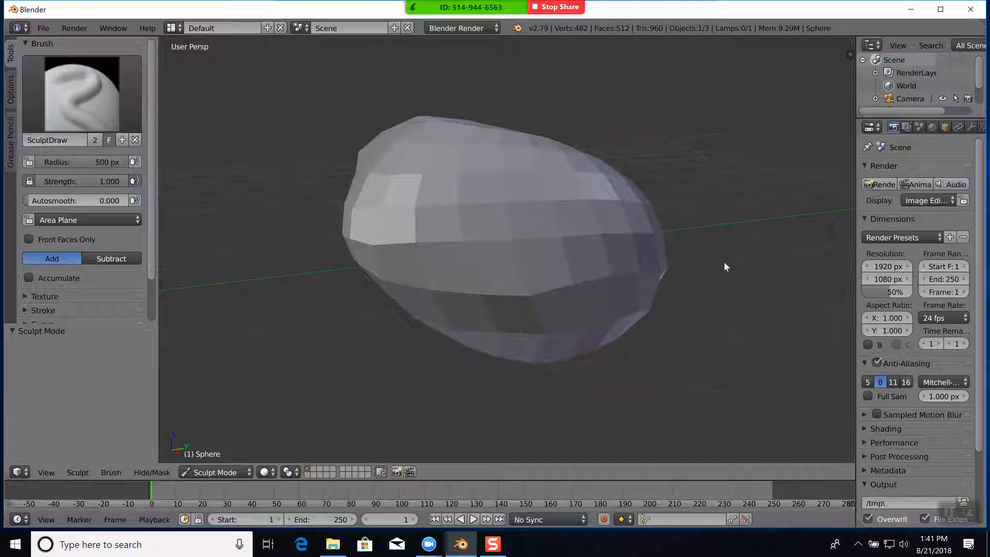
mouse_move(716, 178)
middle_down()
mouse_move(717, 194)
mouse_move(688, 208)
mouse_move(651, 191)
middle_up()
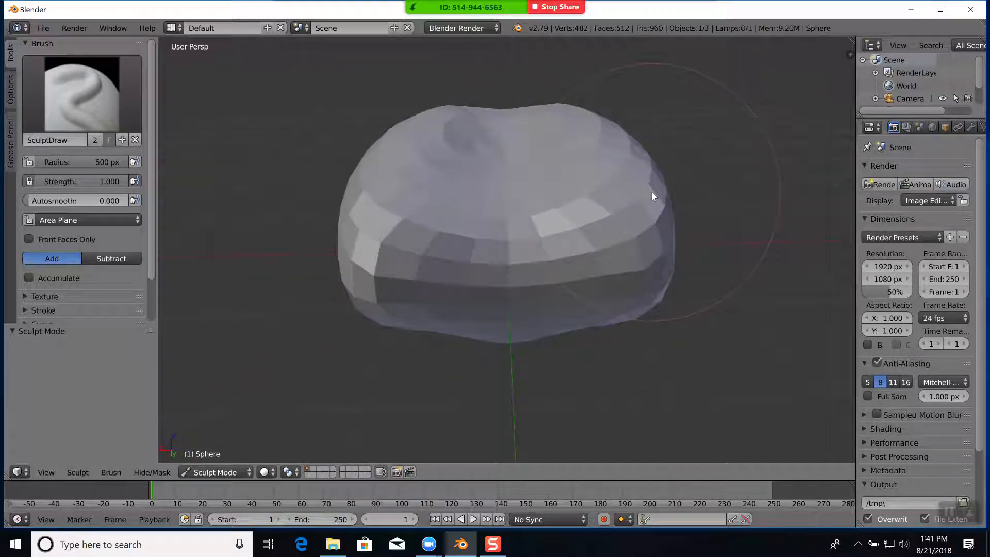
middle_drag(504, 355, 503, 331)
drag(601, 196, 673, 192)
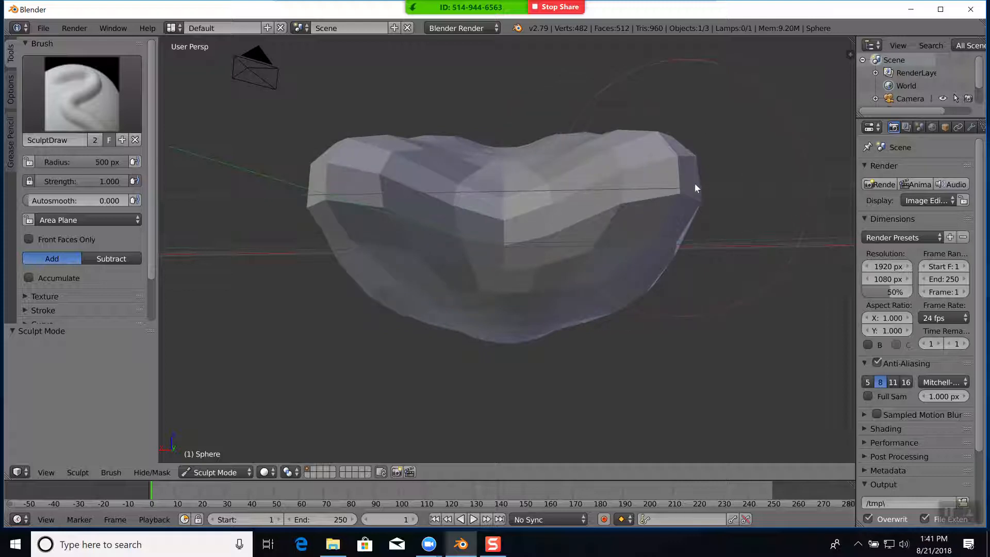
mouse_move(580, 253)
middle_down()
mouse_move(585, 278)
mouse_move(635, 258)
mouse_move(512, 272)
mouse_move(608, 261)
middle_up()
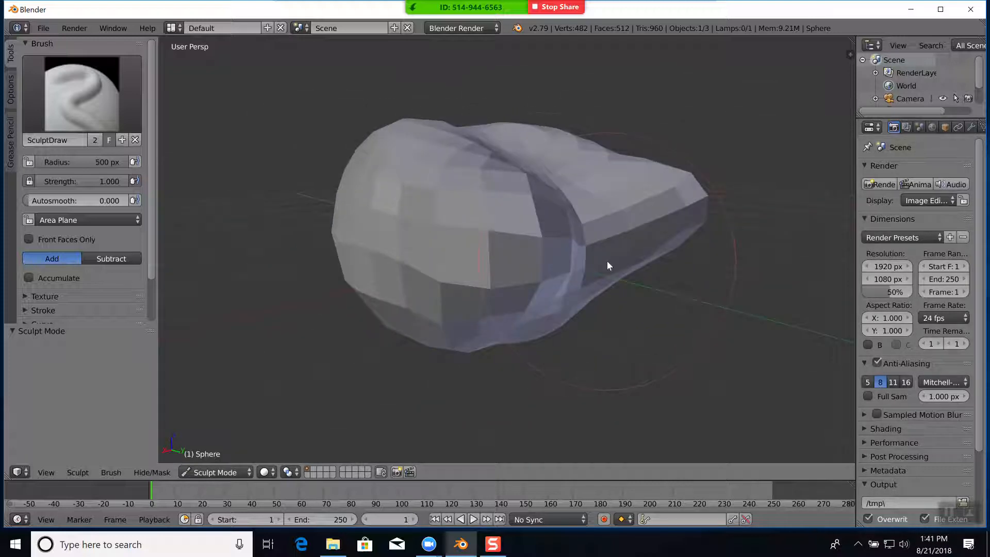
Step: Reduce the brush radius to 210 px, and discard the sculpted mesh by reloading the start-up file
drag(55, 166, 16, 166)
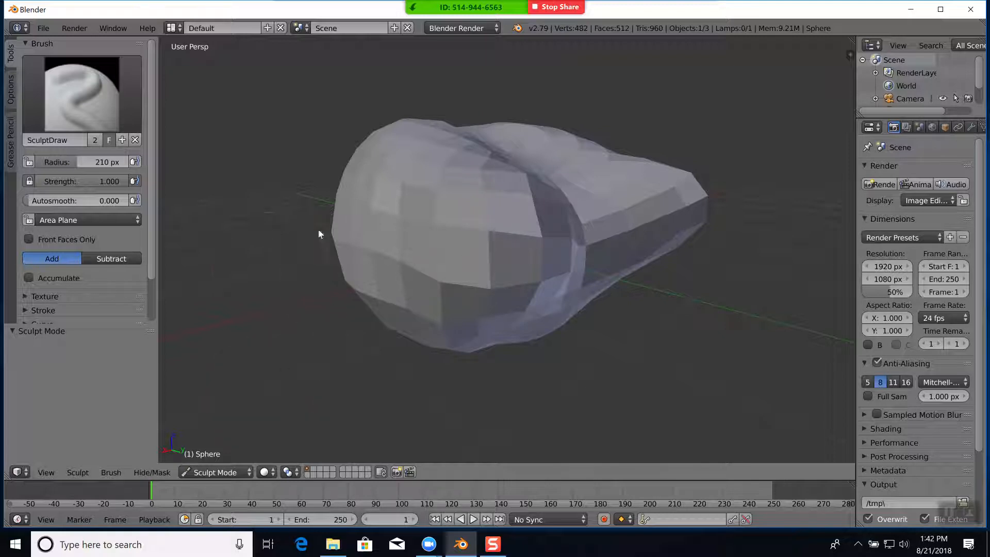
click(43, 28)
click(57, 44)
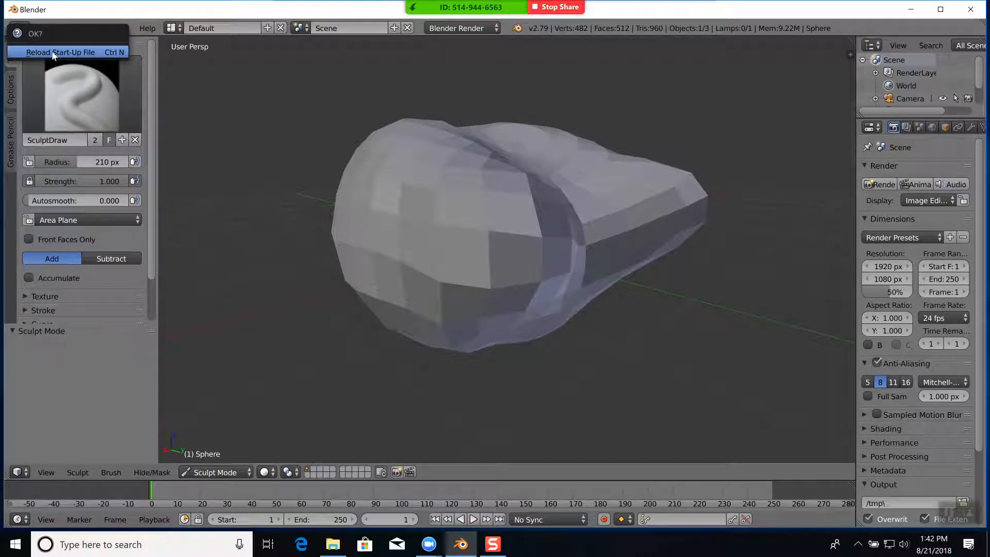
click(56, 51)
scroll(514, 264, up, 3)
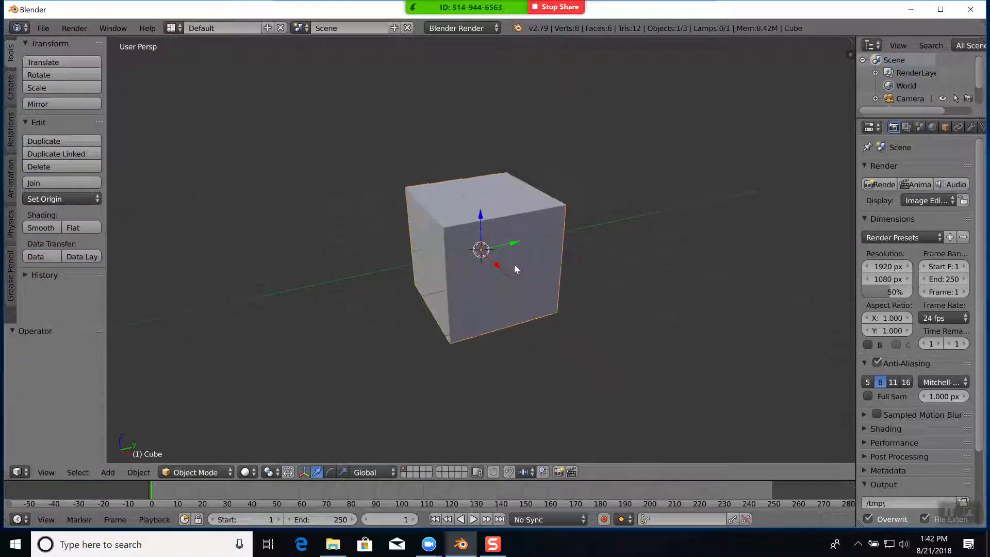
Step: Put the default cube into Edit Mode and subdivide its whole mesh once
scroll(514, 261, up, 3)
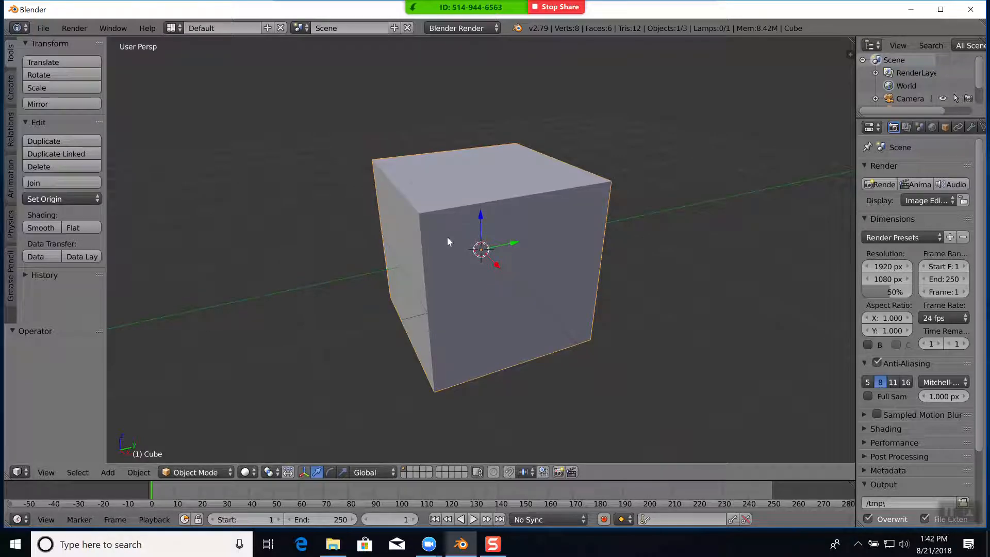
click(200, 474)
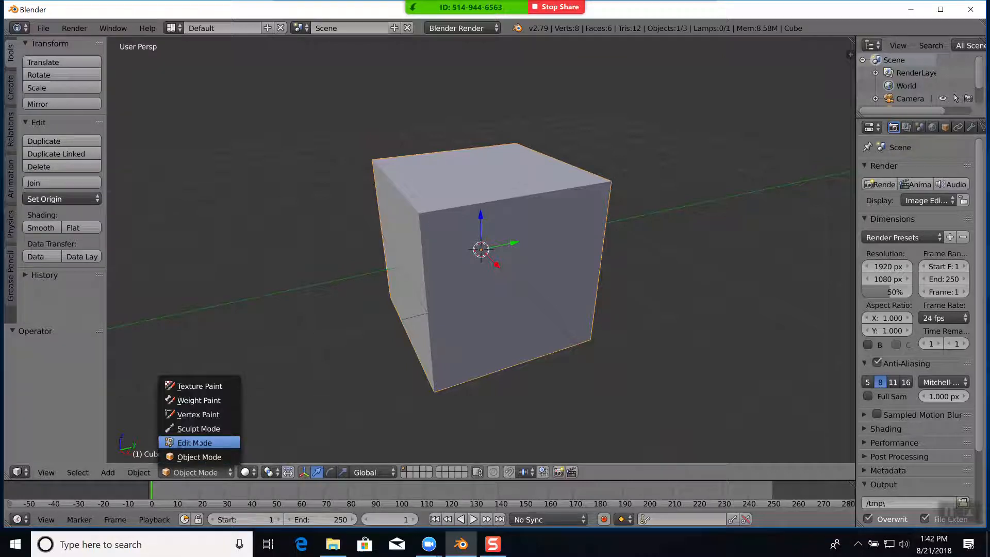
click(200, 443)
key(w)
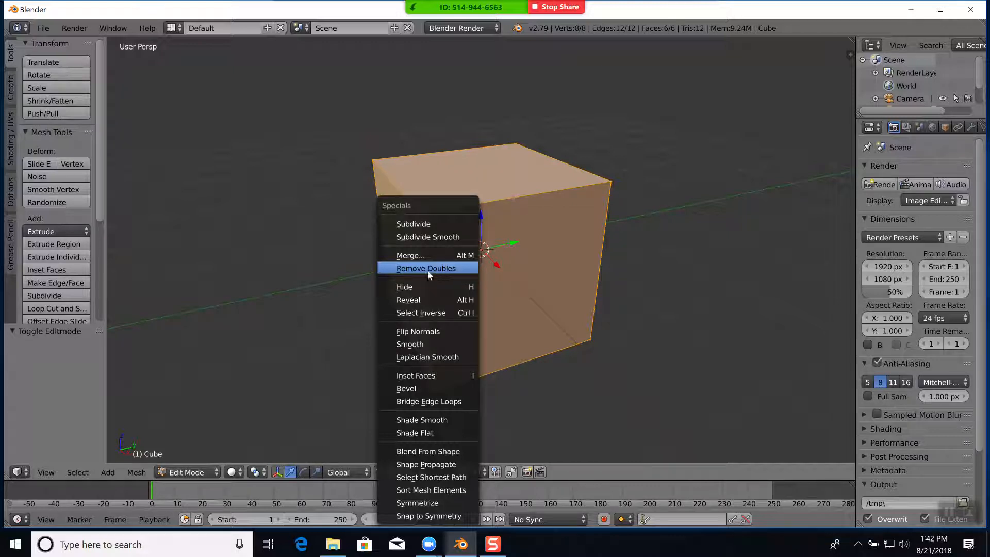
click(428, 225)
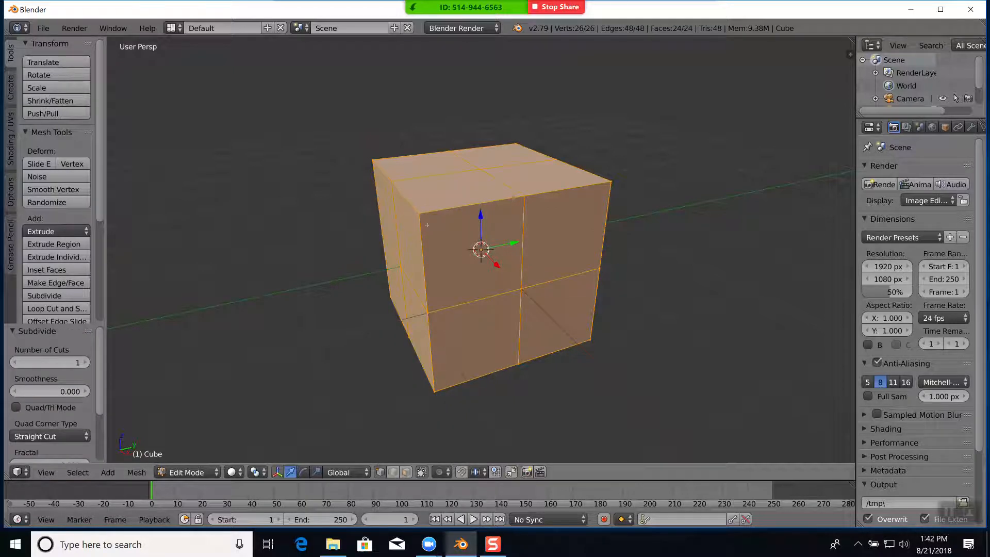
Step: Subdivide the entire cube mesh four more times to get a dense grid for sculpting
key(w)
click(412, 225)
key(w)
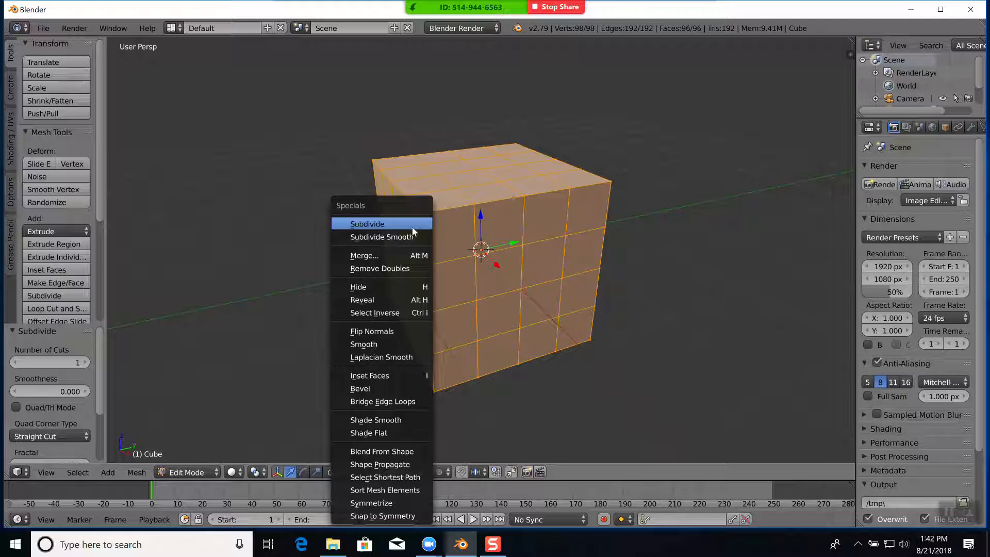
click(413, 225)
key(w)
click(412, 225)
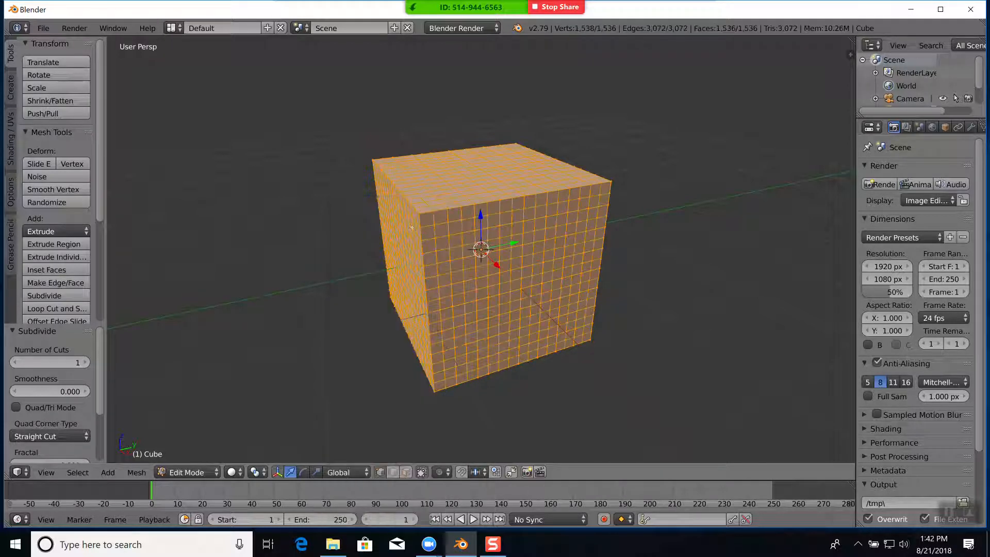
key(w)
click(412, 225)
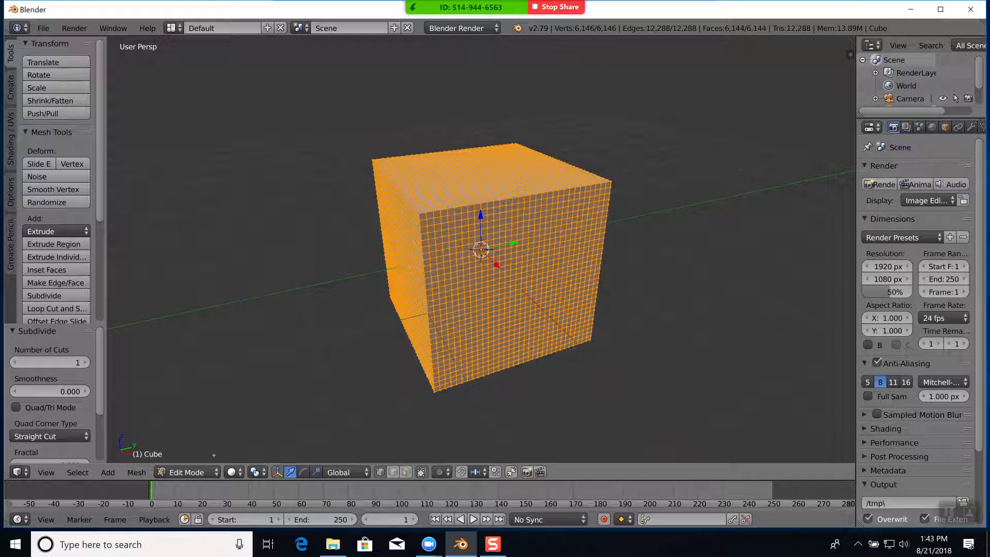
Step: Switch the cube to Sculpt Mode and set the brush radius to 131 px
click(216, 473)
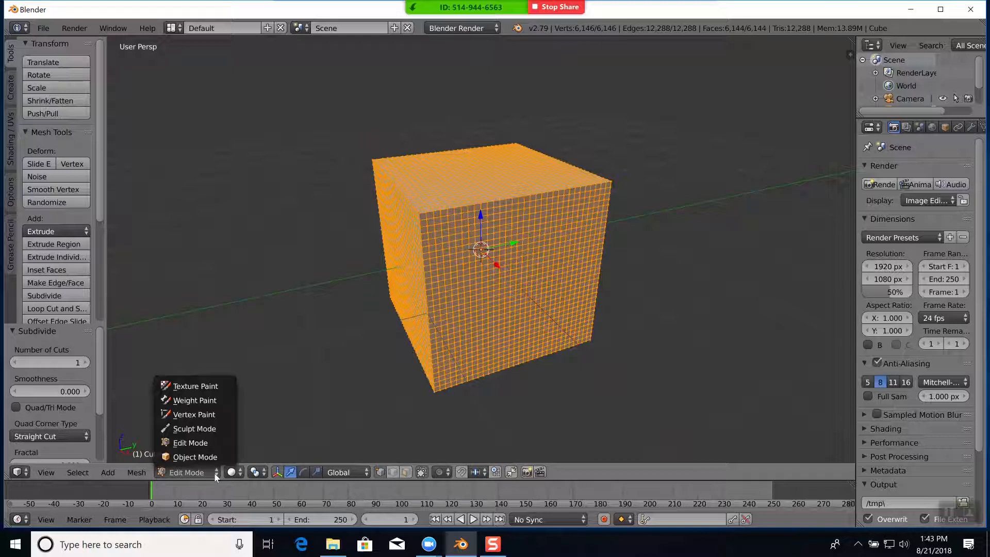
click(205, 430)
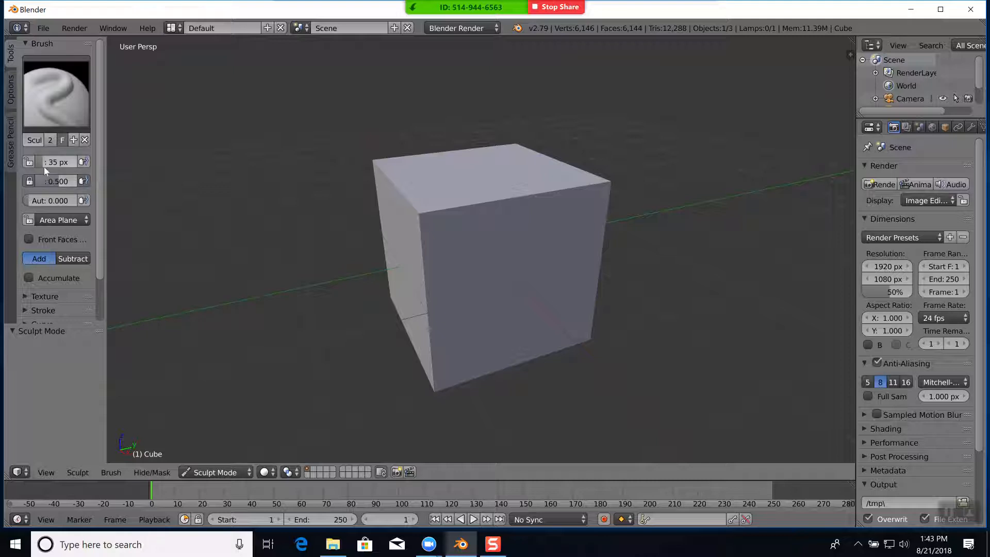
mouse_move(39, 164)
mouse_down()
mouse_move(175, 163)
mouse_move(100, 160)
mouse_up()
Step: Select the Blob sculpt tool and sculpt broad strokes across the cube's top face and another side
click(78, 475)
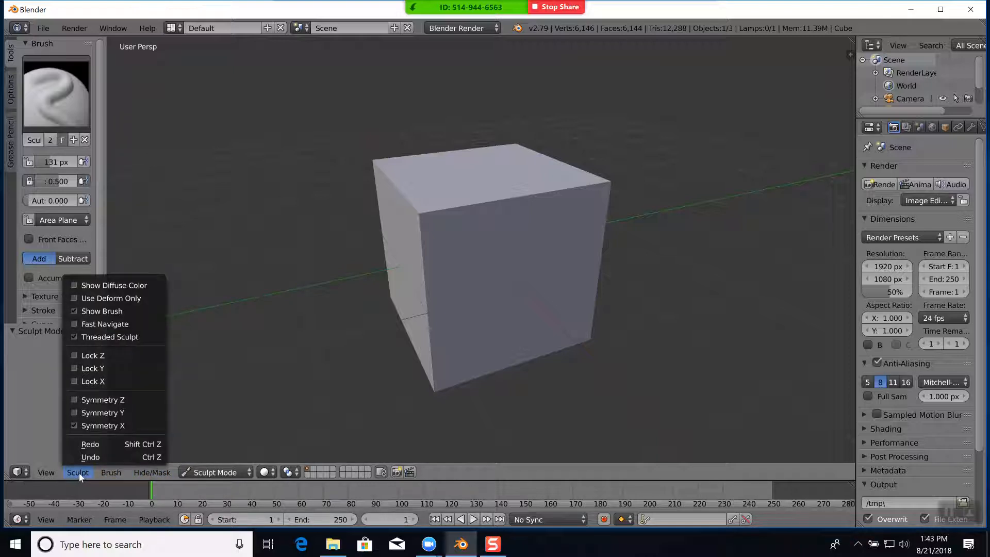
mouse_move(102, 467)
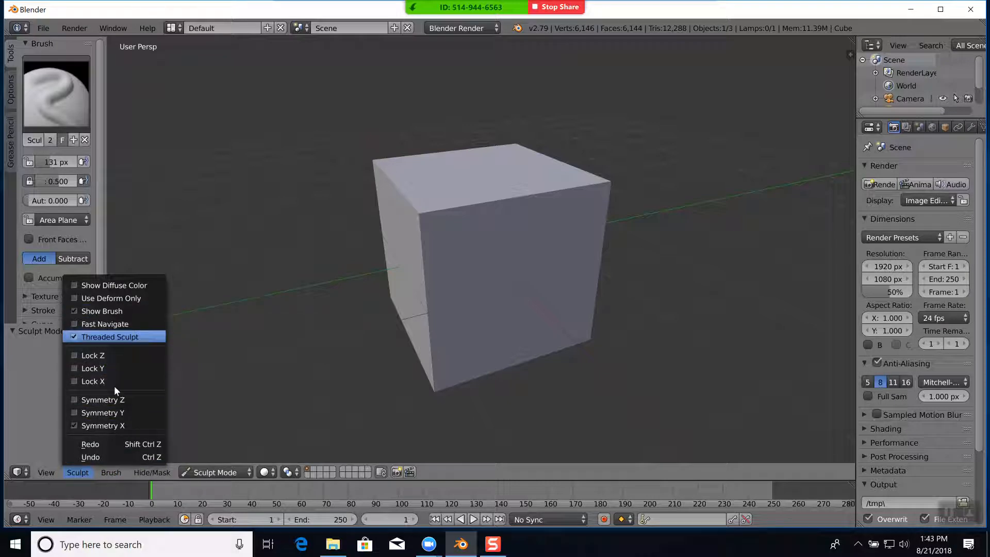
mouse_move(115, 475)
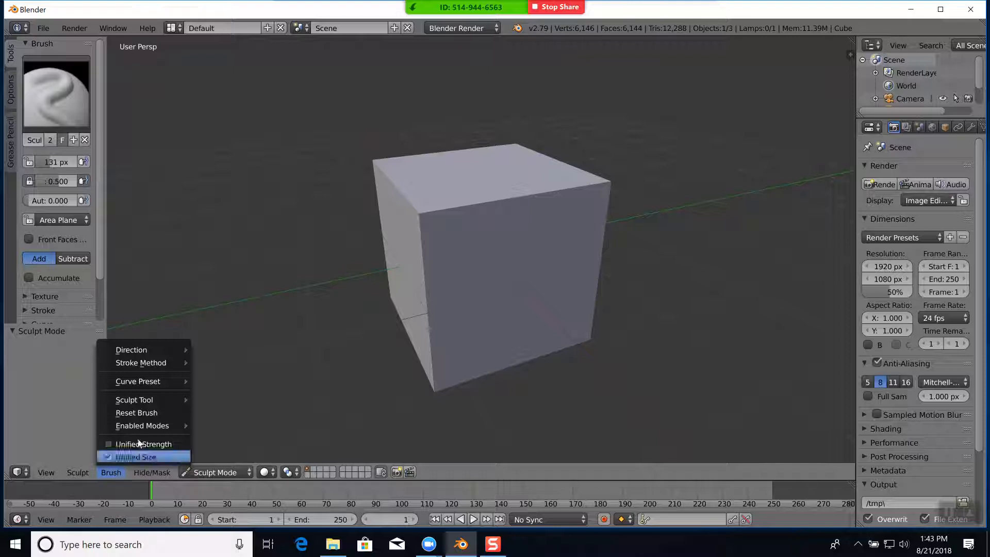
mouse_move(148, 406)
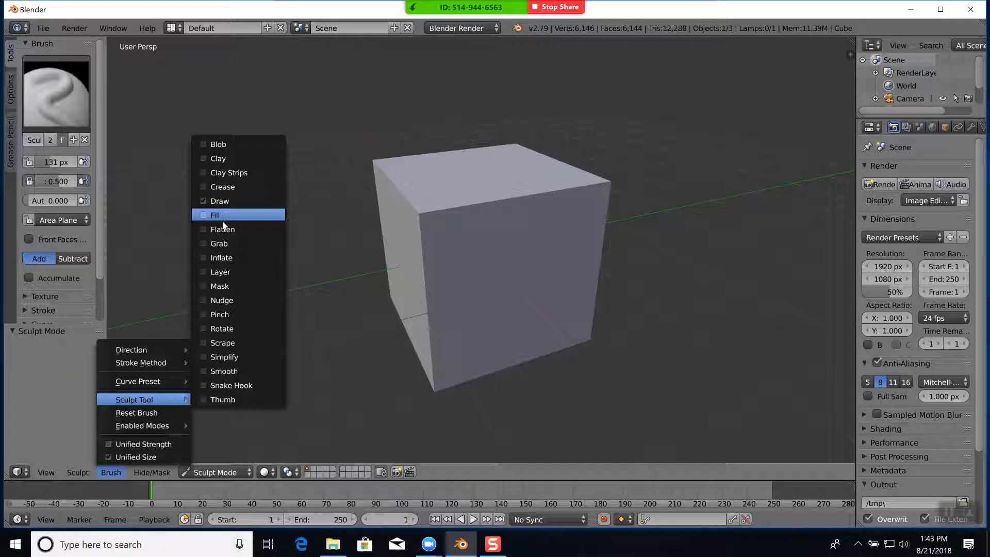
click(230, 144)
drag(418, 184, 567, 147)
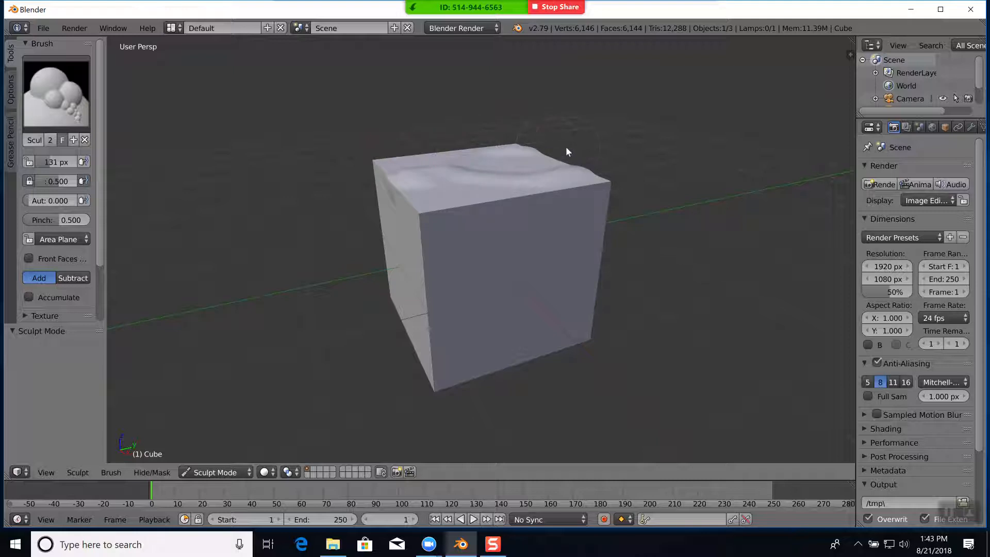
middle_drag(675, 222, 643, 304)
drag(434, 224, 614, 223)
Step: Reduce the brush radius to 42 px and sculpt two ring-shaped eyes, a curved mouth on a blank face, and a diagonal band on another side
mouse_move(669, 267)
middle_down()
mouse_move(620, 279)
mouse_move(639, 275)
mouse_move(645, 235)
mouse_move(594, 277)
middle_up()
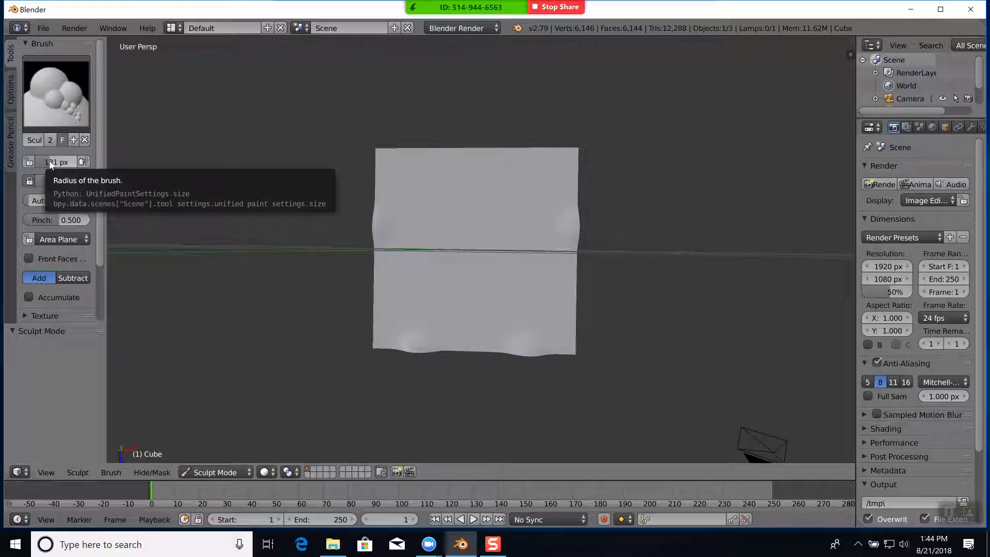
drag(51, 164, 50, 162)
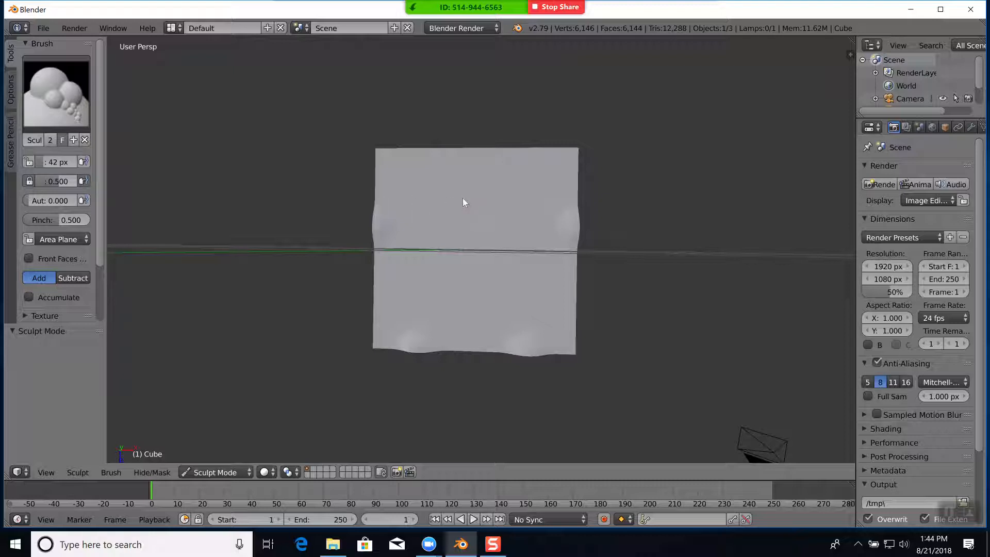
mouse_move(454, 190)
mouse_down()
mouse_move(432, 191)
mouse_move(429, 219)
mouse_move(448, 227)
mouse_move(456, 197)
mouse_up()
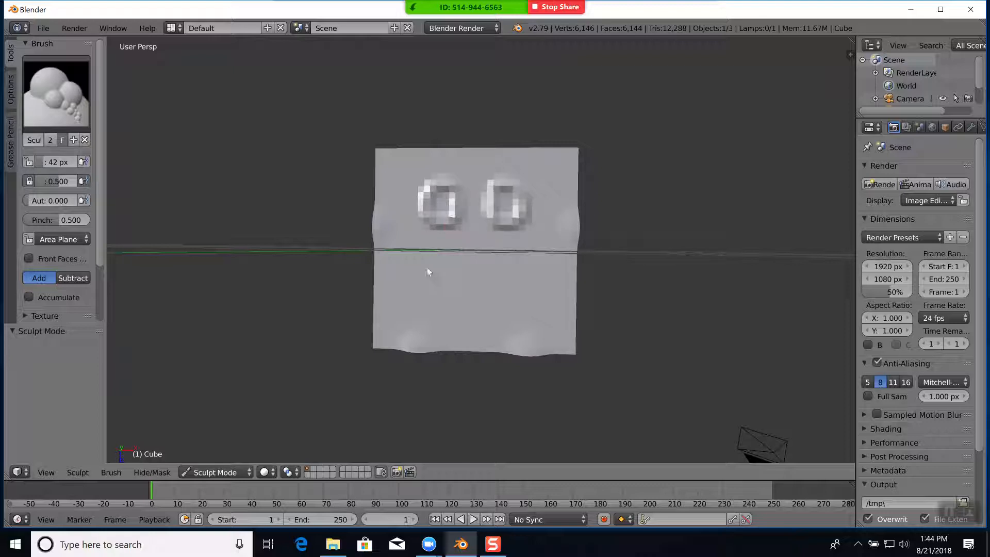
drag(425, 268, 469, 278)
mouse_move(657, 290)
middle_down()
mouse_move(641, 302)
mouse_move(626, 297)
mouse_move(667, 287)
middle_up()
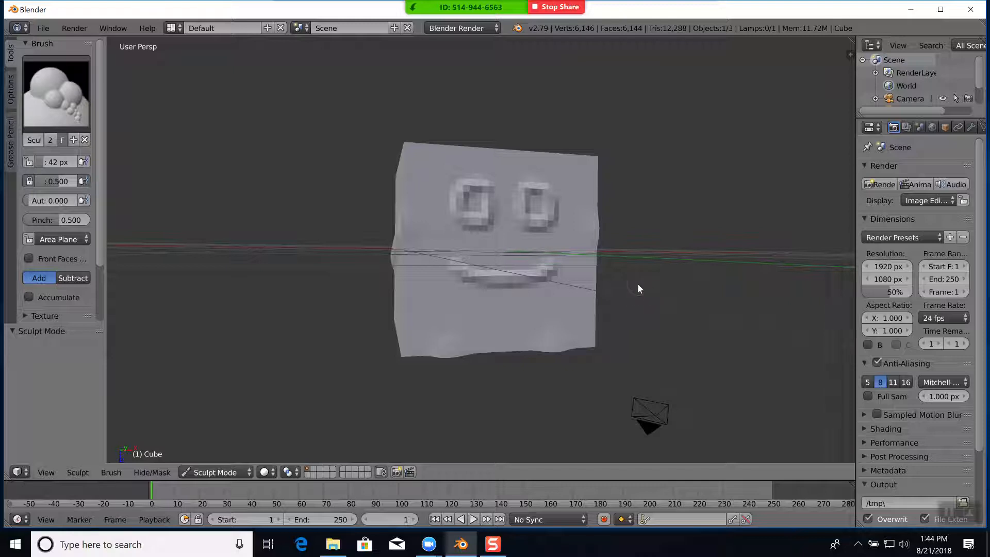
mouse_move(641, 270)
middle_down()
mouse_move(584, 259)
mouse_move(579, 299)
middle_up()
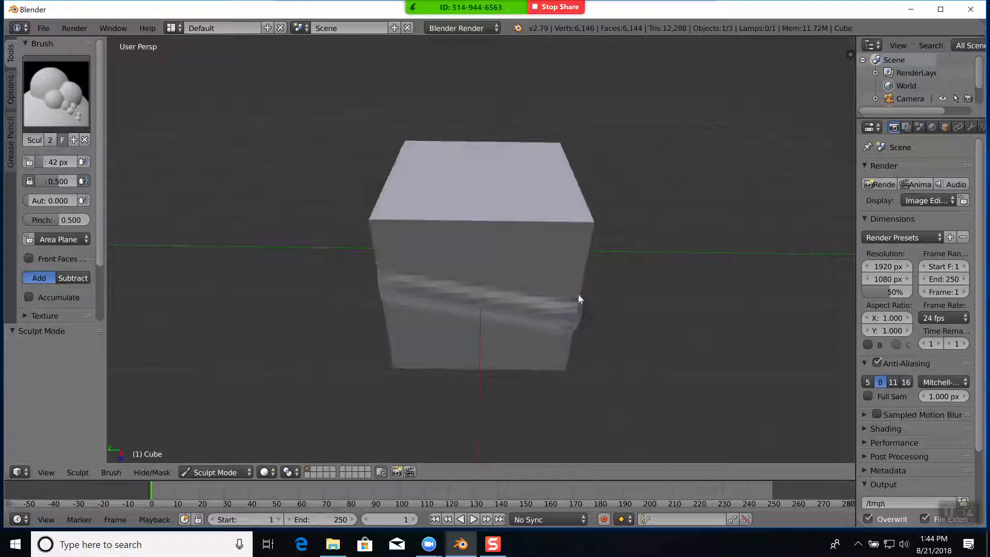
Step: Examine the available sculpt tools, curve presets, enabled modes, unified brush settings and the hide and mask commands
click(116, 470)
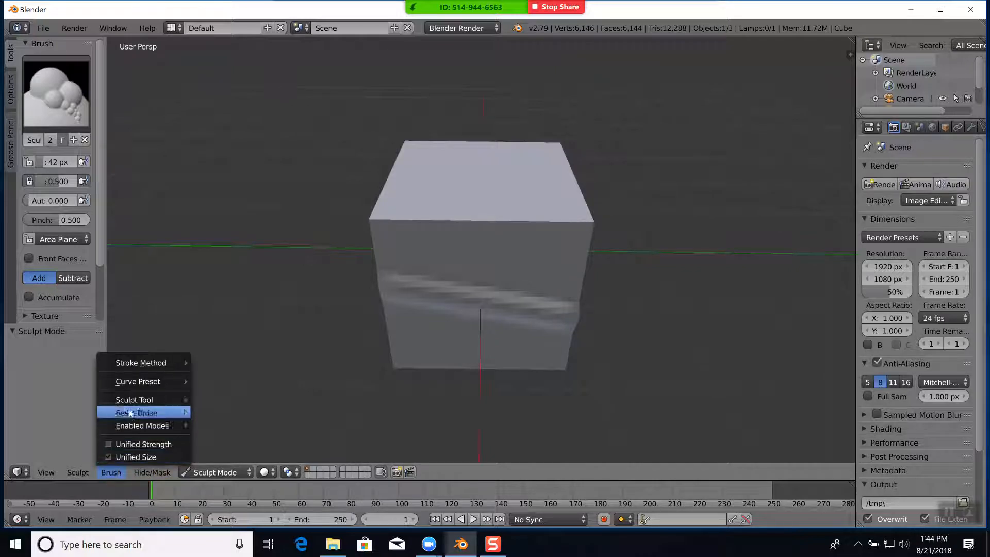
mouse_move(132, 405)
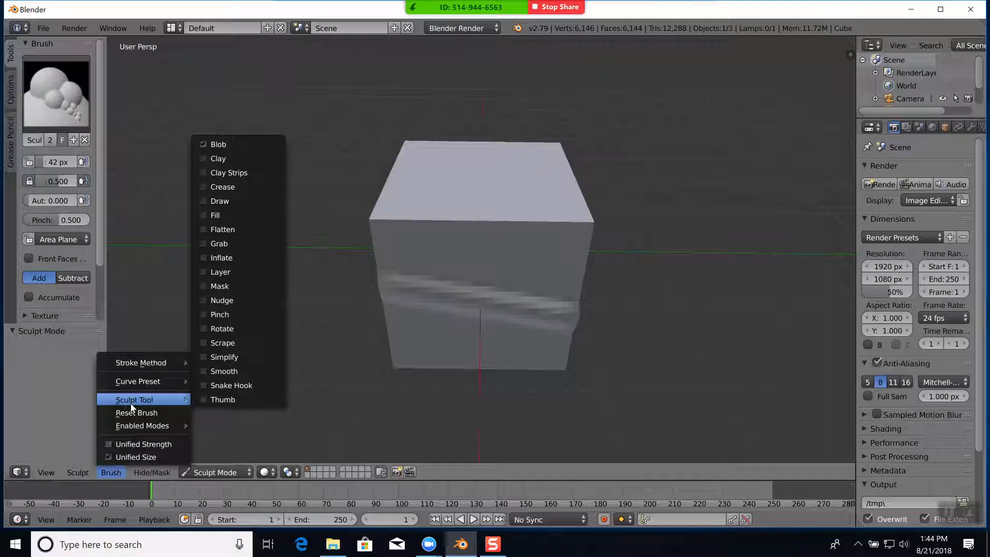
click(163, 412)
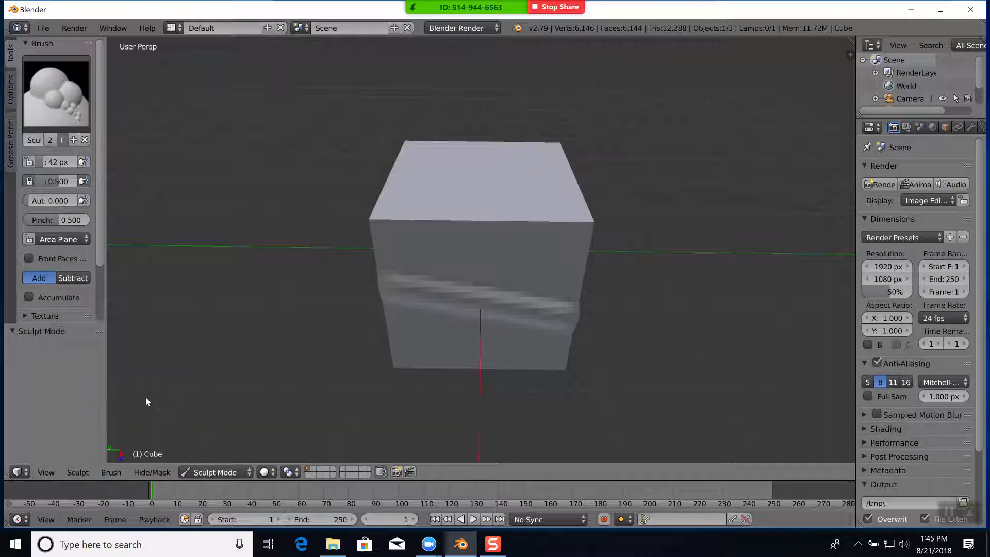
click(116, 472)
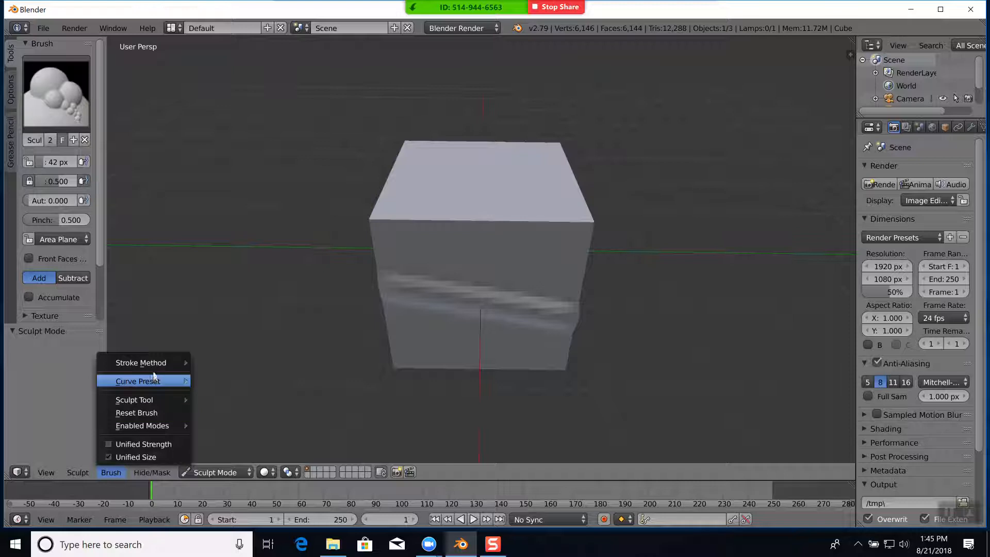
mouse_move(154, 383)
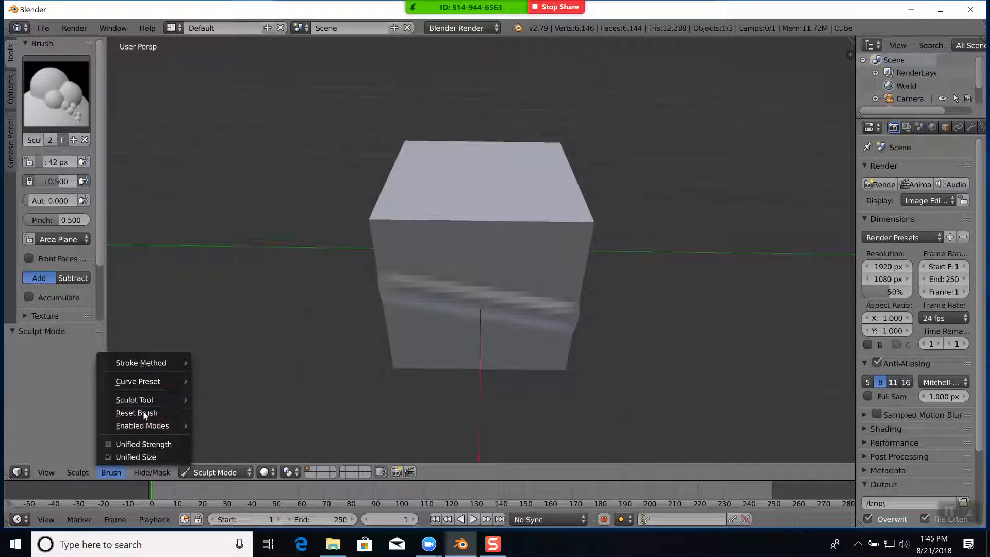
mouse_move(144, 427)
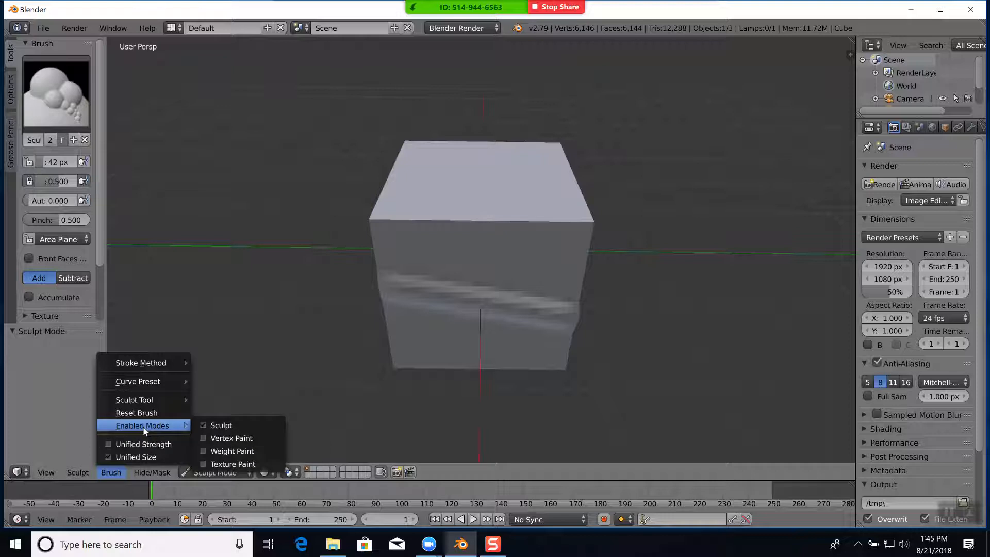
mouse_move(157, 363)
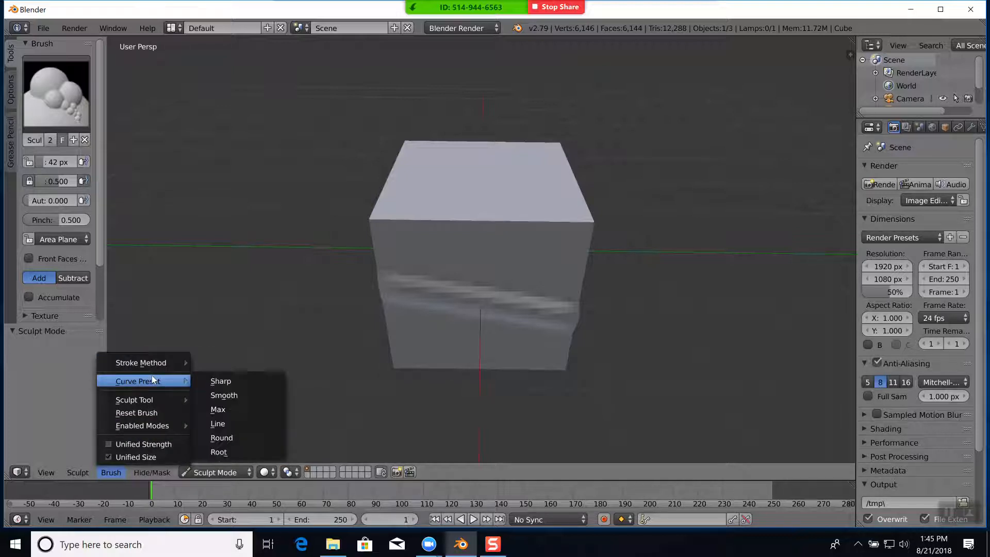
mouse_move(144, 401)
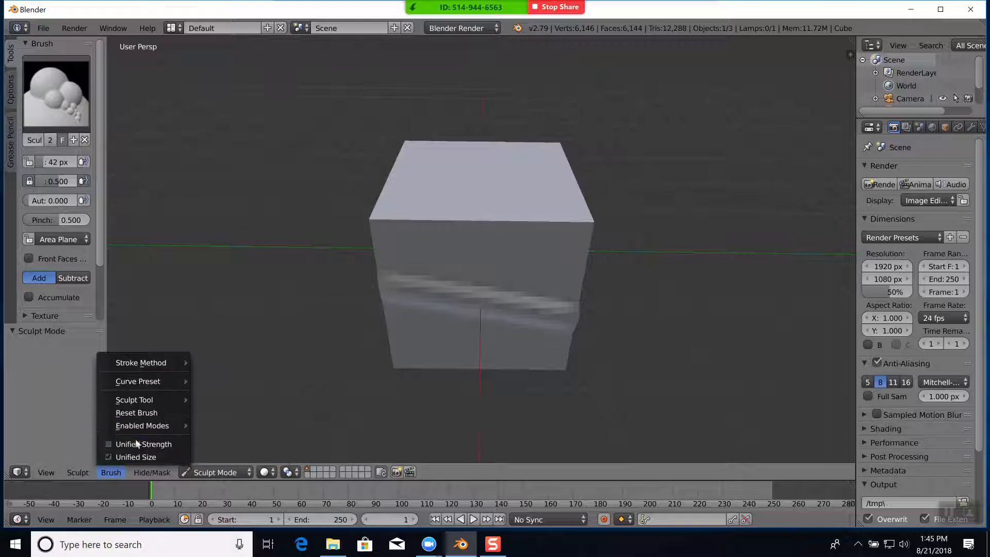
mouse_move(147, 474)
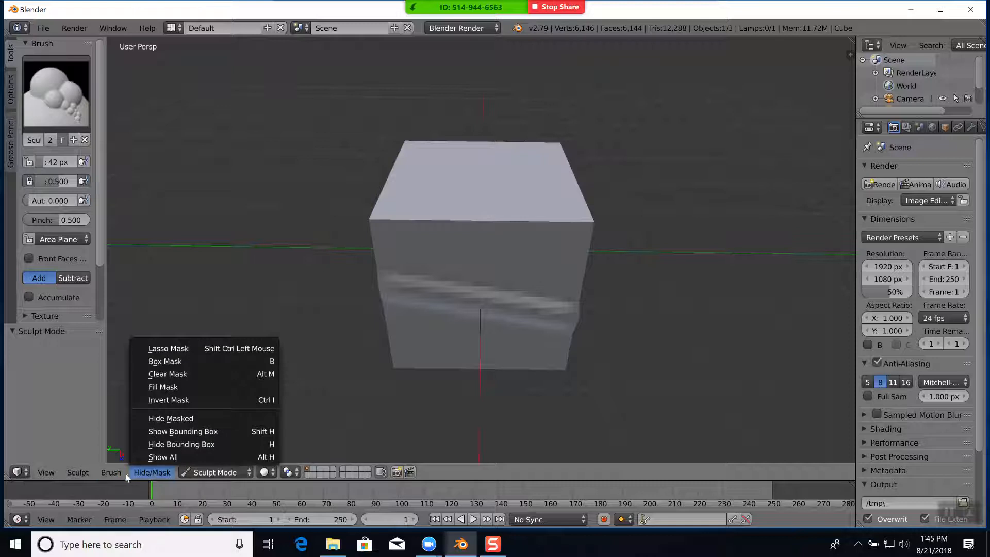
click(105, 473)
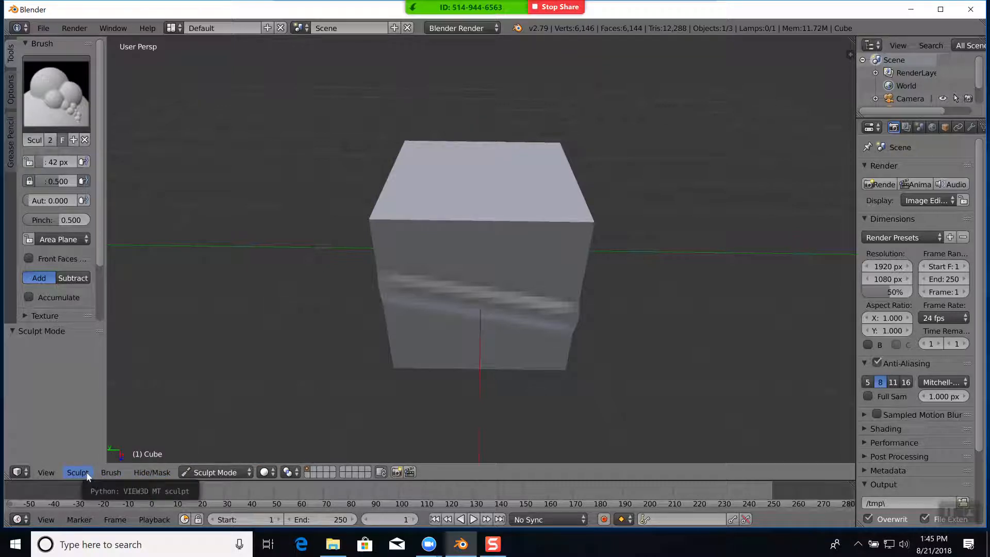
Step: Switch to the Clay sculpt tool and sculpt light strokes over the cube's flat upper face
click(85, 472)
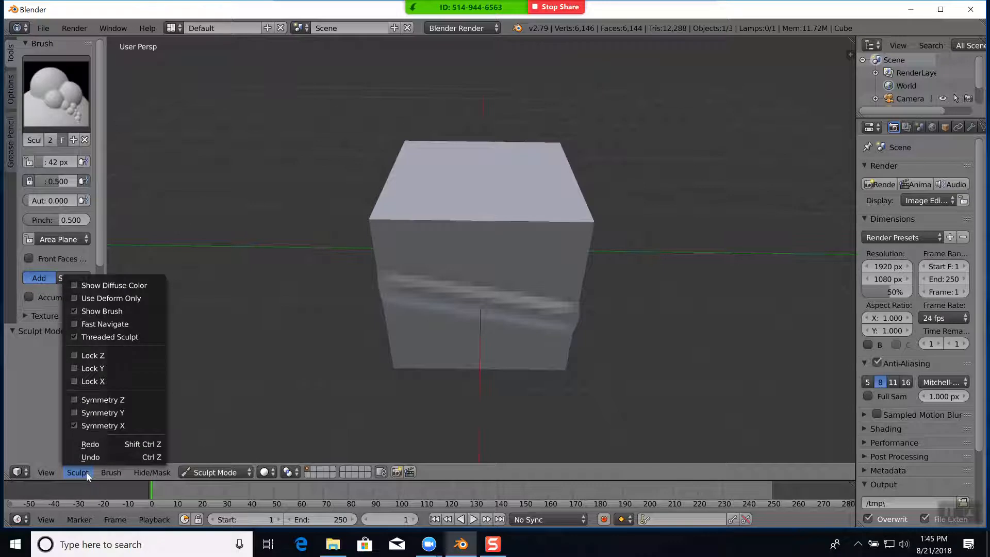
mouse_move(112, 470)
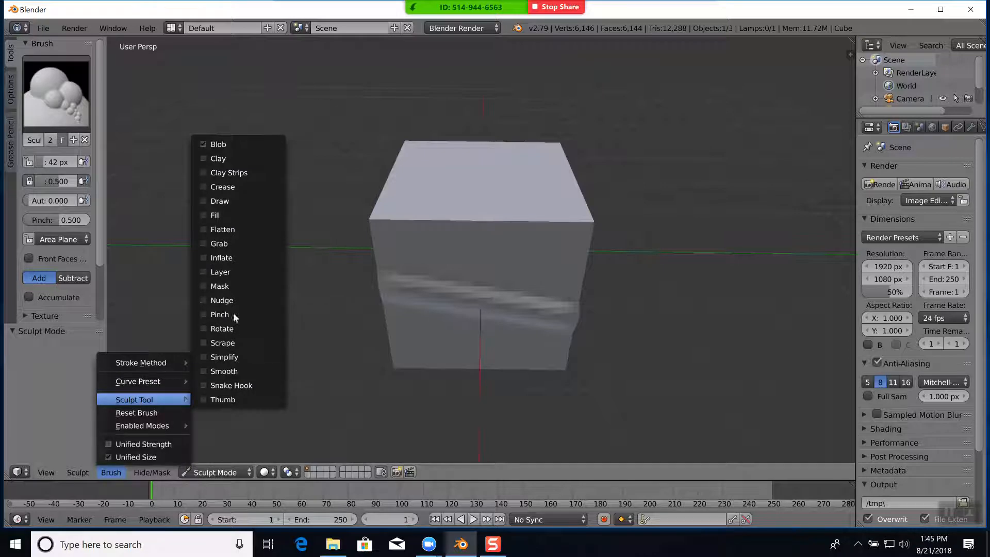
click(214, 160)
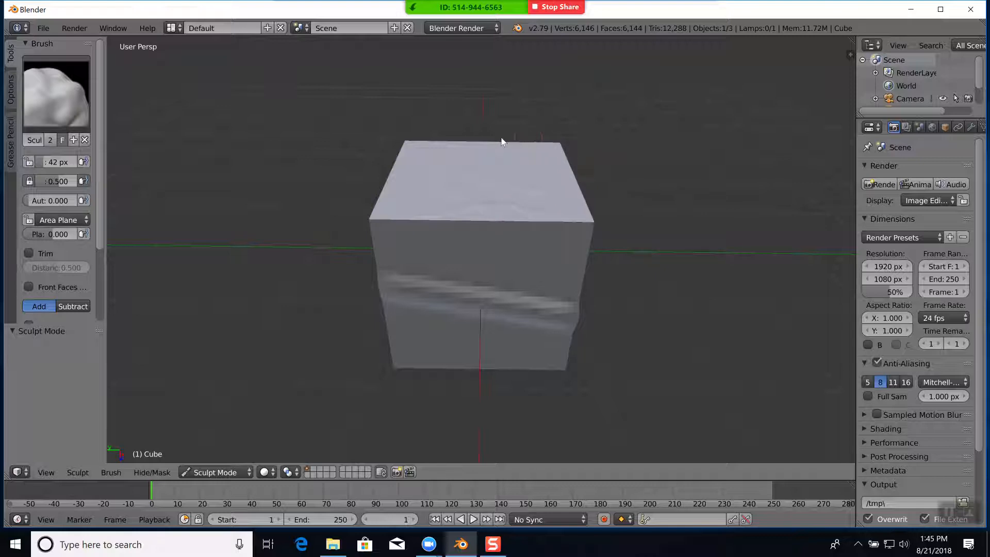
Step: Set the Clay brush direction to Subtract and sculpt strokes along the upper edge between the top and side faces
mouse_move(645, 315)
middle_down()
mouse_move(603, 320)
mouse_move(613, 294)
middle_up()
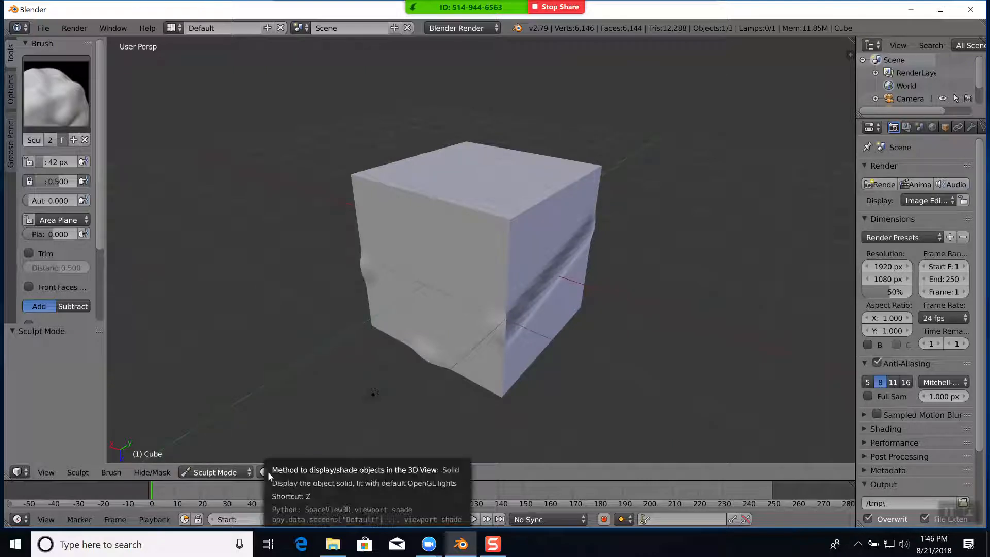
click(166, 474)
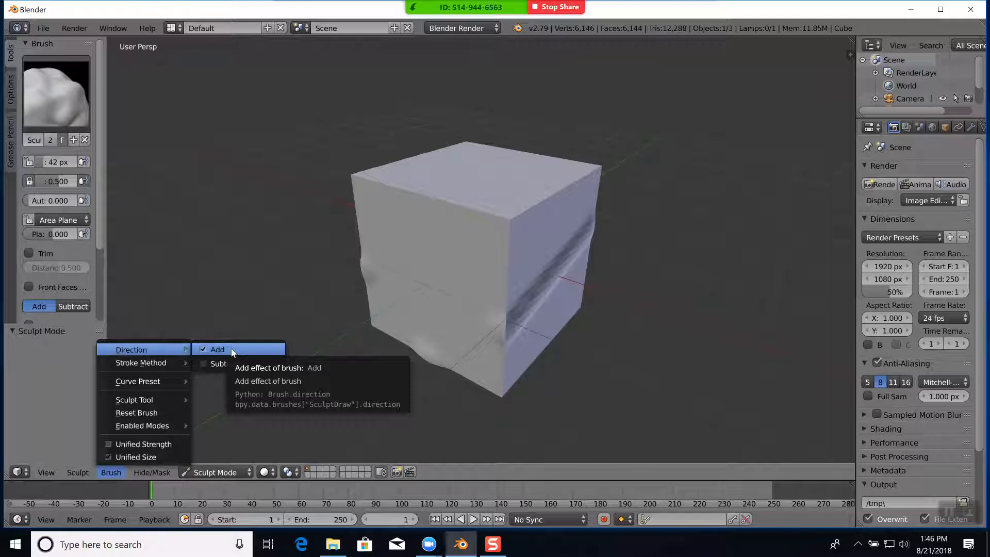
click(216, 363)
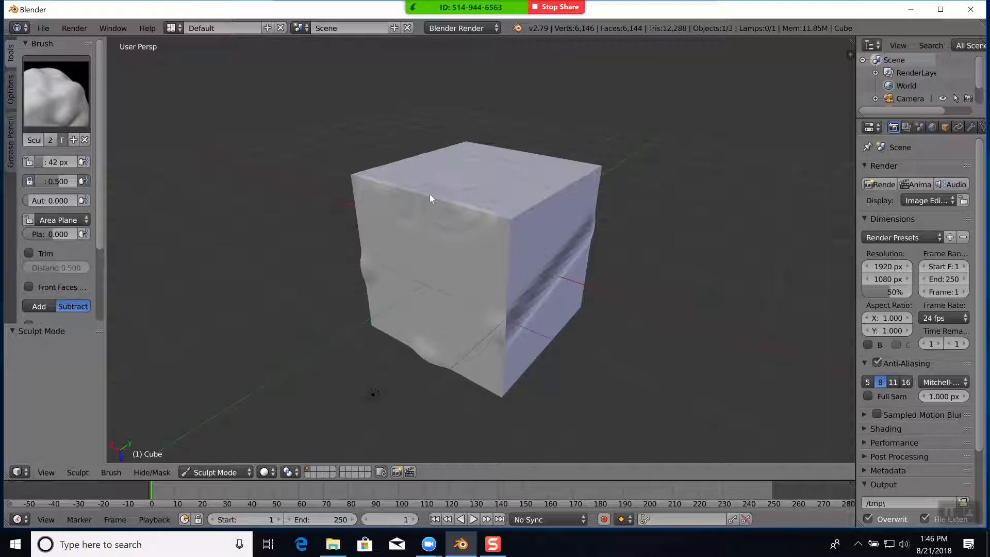
Step: Increase the Clay brush radius to 167 px and carve a groove across the middle of the cube's upper face
mouse_move(529, 249)
middle_down()
mouse_move(493, 267)
mouse_move(517, 283)
mouse_move(535, 280)
mouse_move(533, 267)
middle_up()
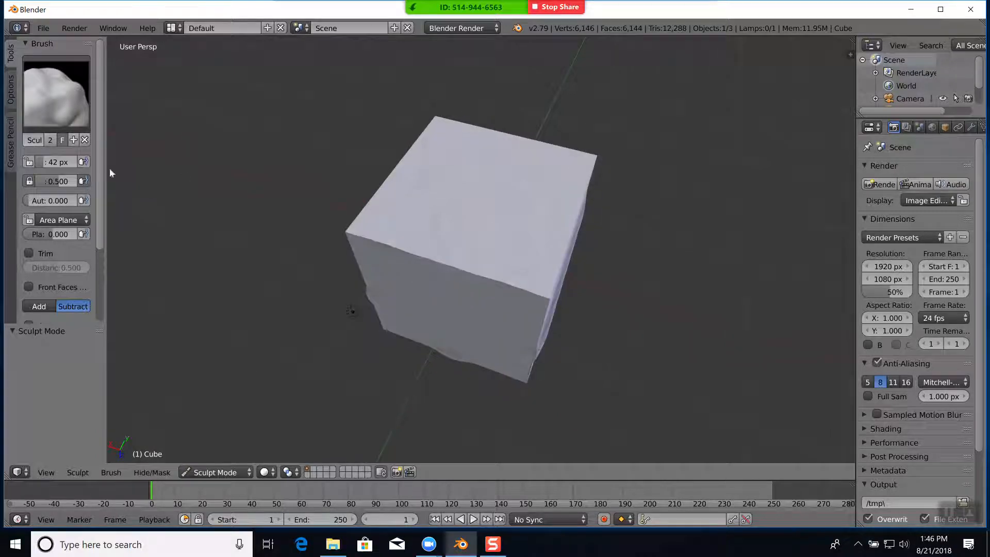
drag(58, 161, 124, 162)
middle_drag(537, 340, 499, 322)
middle_drag(509, 243, 506, 256)
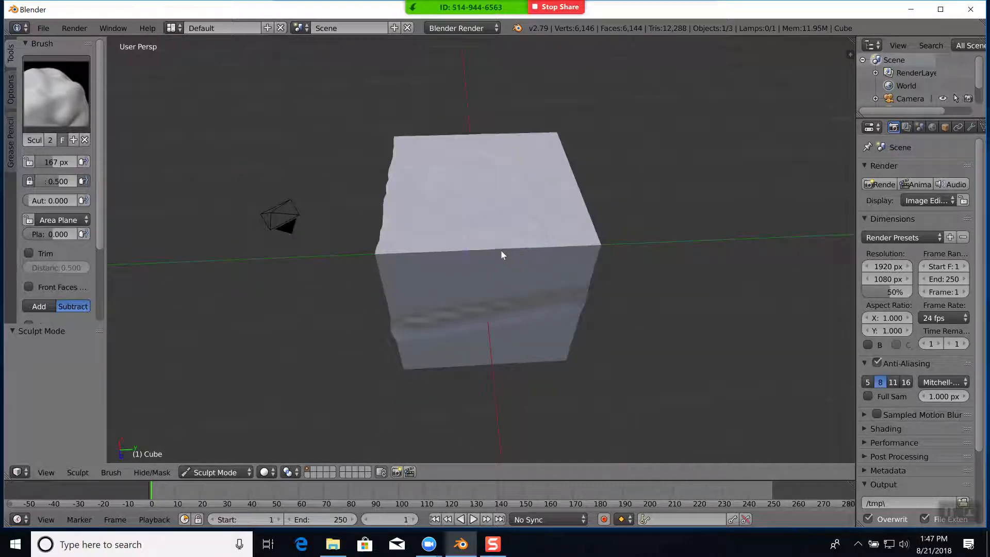
mouse_move(495, 137)
mouse_down()
mouse_move(490, 258)
mouse_move(487, 150)
mouse_move(488, 246)
mouse_up()
mouse_move(524, 338)
middle_down()
mouse_move(532, 347)
mouse_move(529, 329)
mouse_move(536, 340)
middle_up()
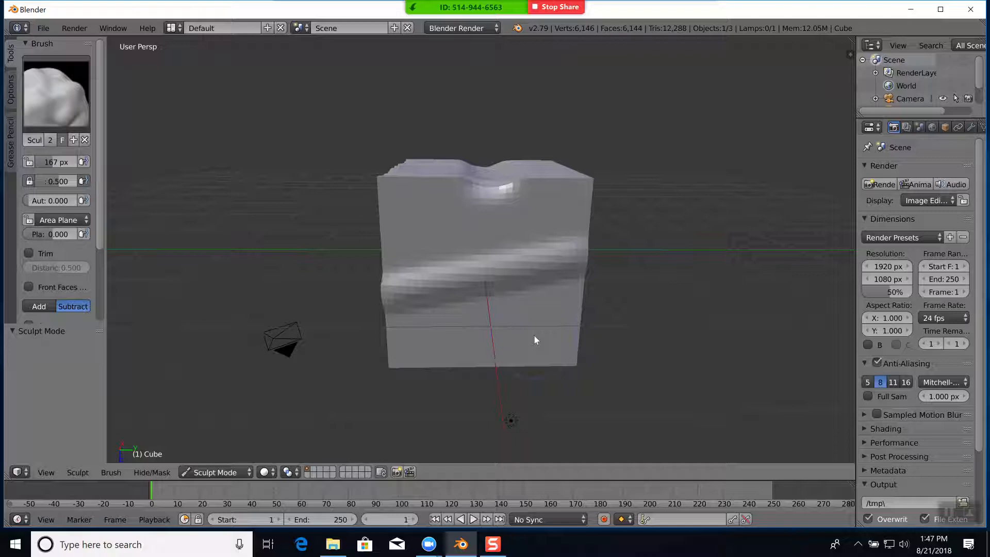
Step: Set the brush strength to 1.000 and deepen the groove across the cube's upper face
drag(58, 183, 96, 183)
middle_drag(409, 266, 442, 333)
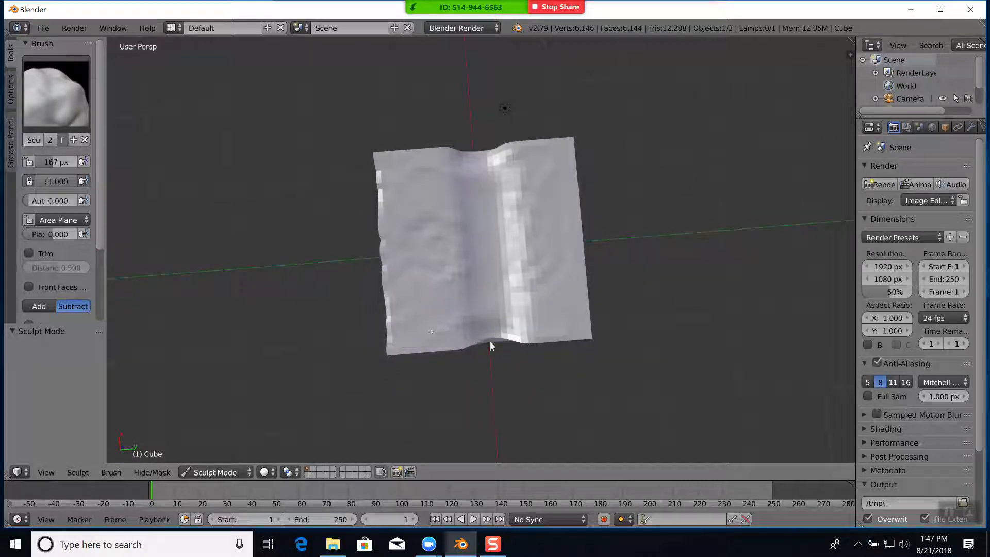
mouse_move(507, 343)
mouse_down()
mouse_move(486, 154)
mouse_move(504, 325)
mouse_up()
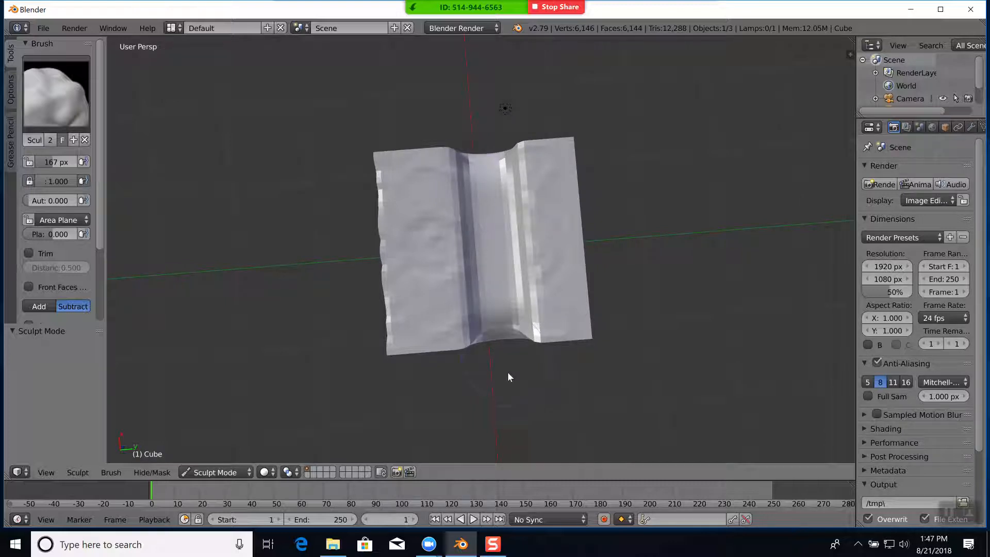
mouse_move(502, 413)
middle_down()
mouse_move(504, 360)
mouse_move(501, 367)
middle_up()
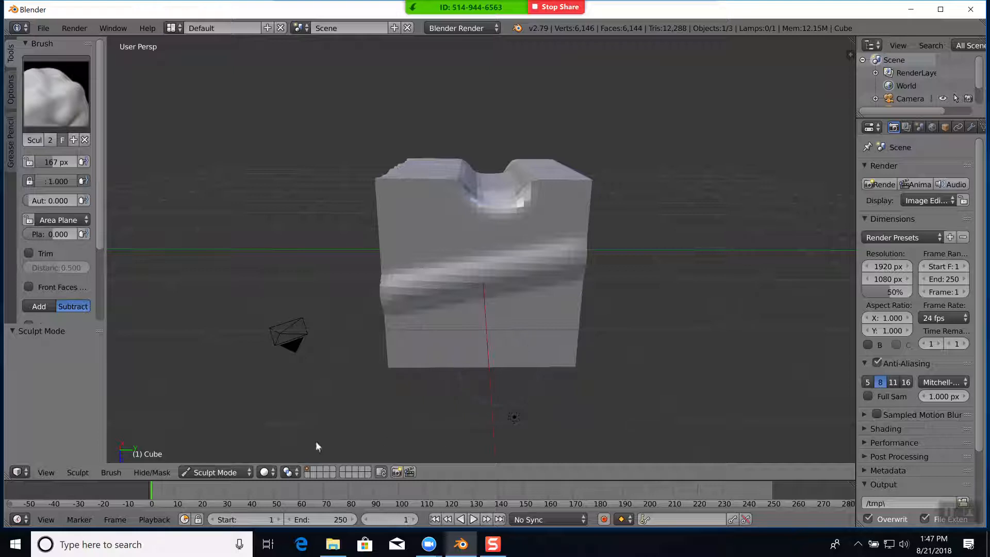
Step: Inspect the carved cube in Wireframe viewport shading and return the display to Solid
click(274, 474)
click(267, 474)
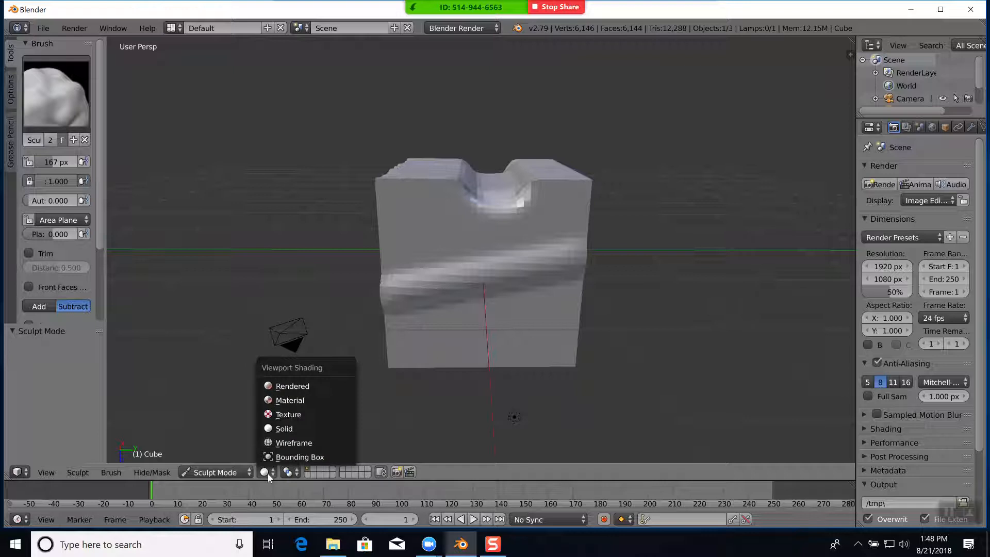
click(300, 443)
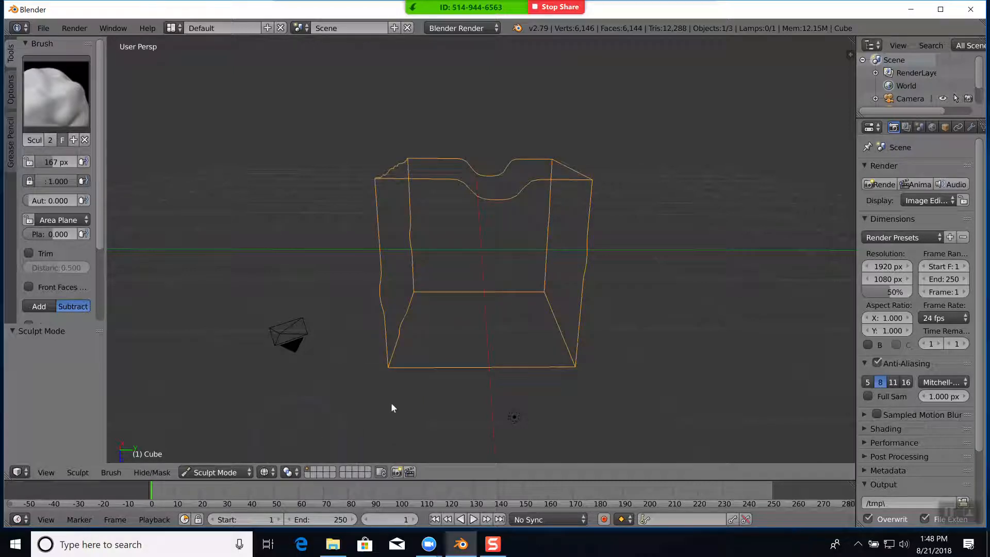
middle_drag(688, 316, 599, 327)
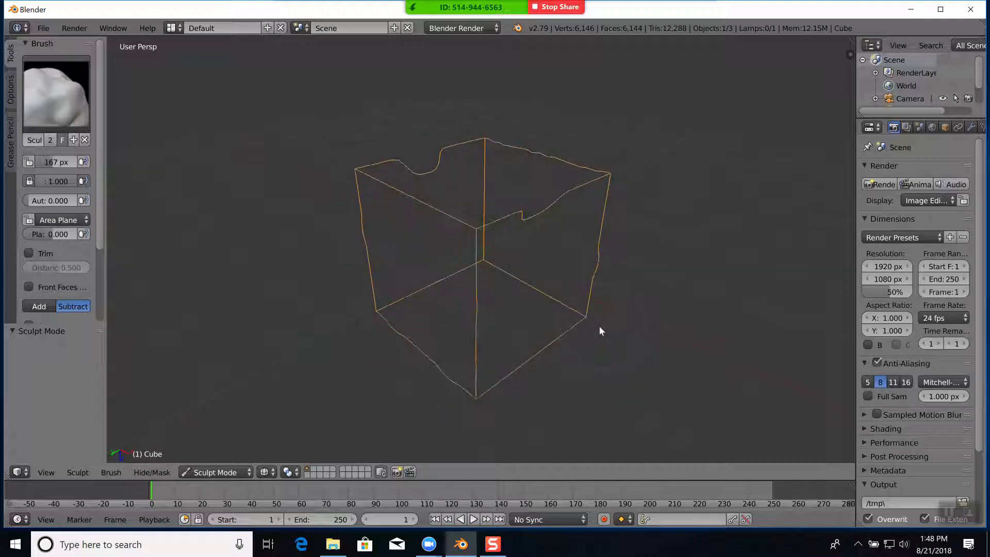
click(274, 471)
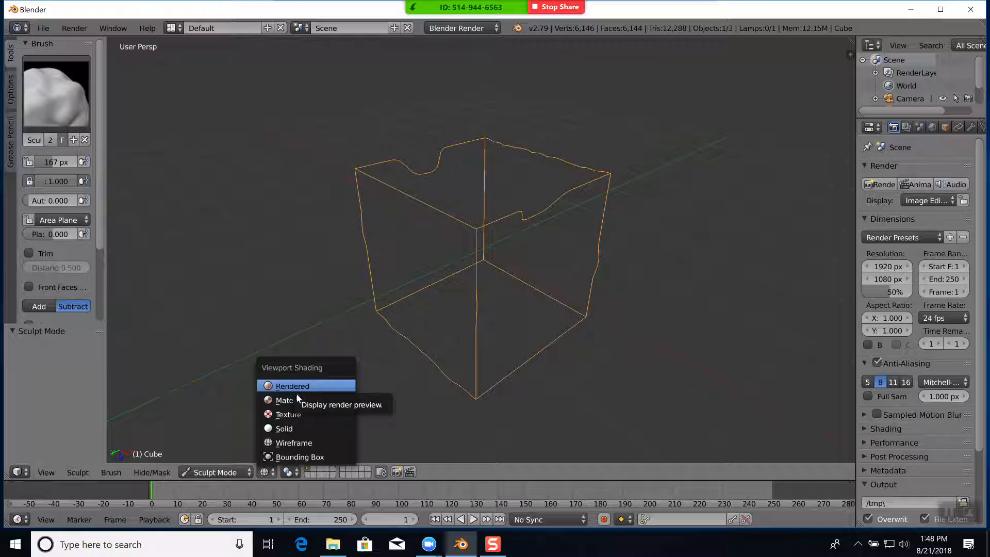
click(292, 428)
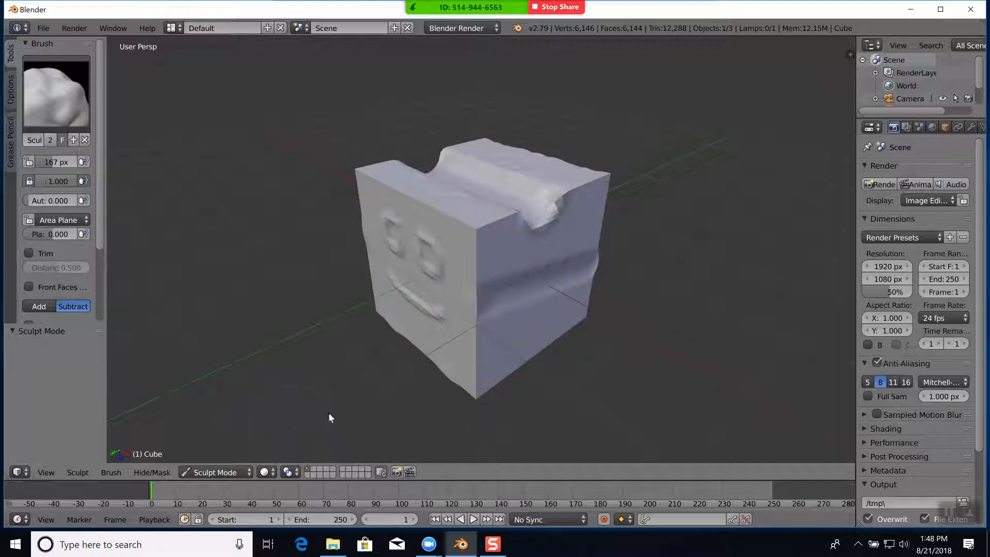
middle_drag(357, 407, 376, 400)
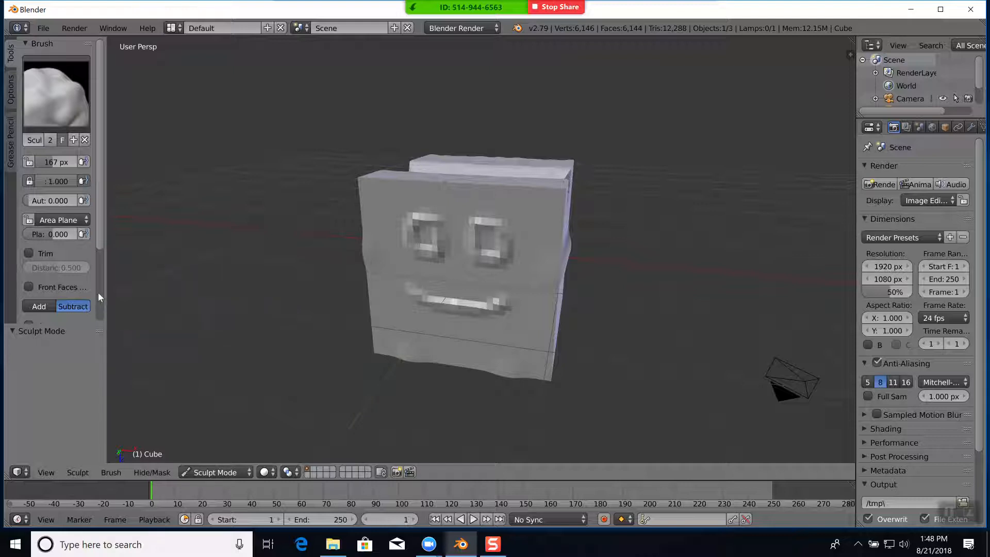
Step: Examine the brush's texture settings, including mapping, angle, offset and size, and the remaining brush setting groups
scroll(98, 293, down, 4)
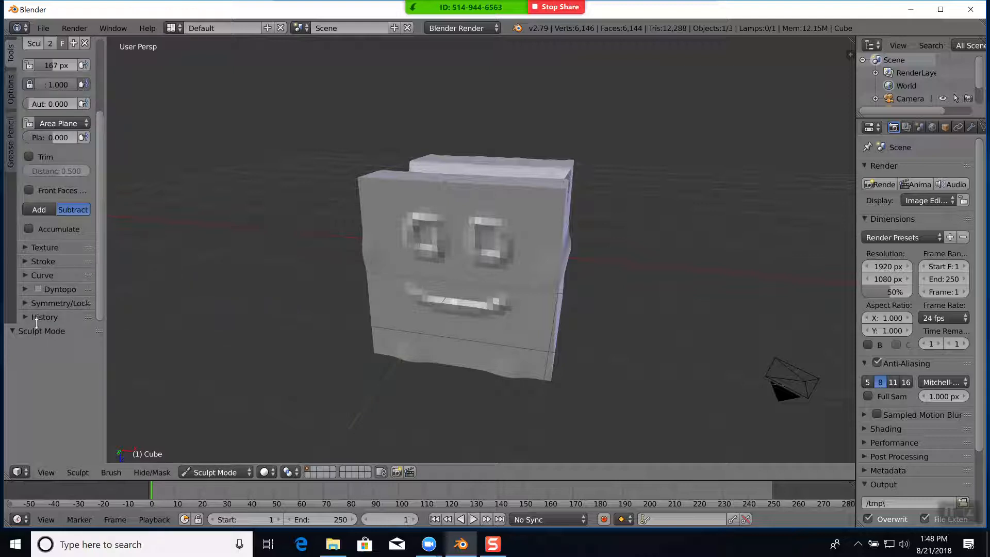
drag(36, 323, 31, 420)
click(23, 345)
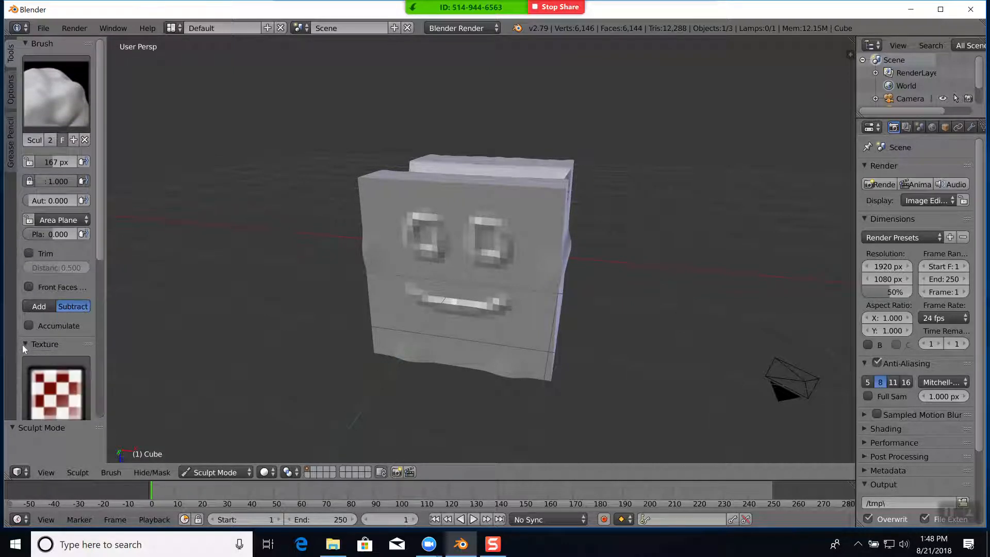
scroll(42, 342, down, 2)
scroll(47, 342, down, 7)
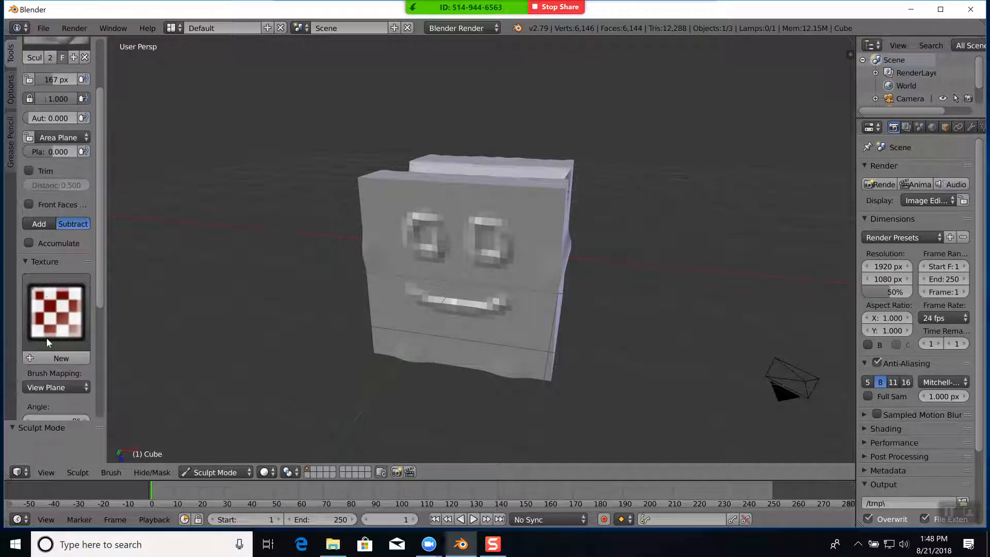
scroll(46, 341, down, 2)
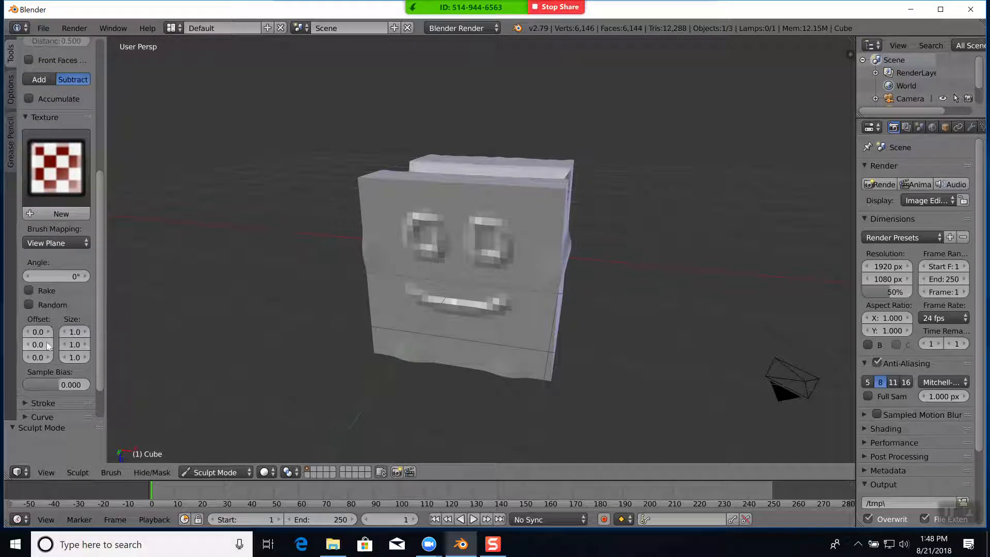
scroll(62, 309, down, 2)
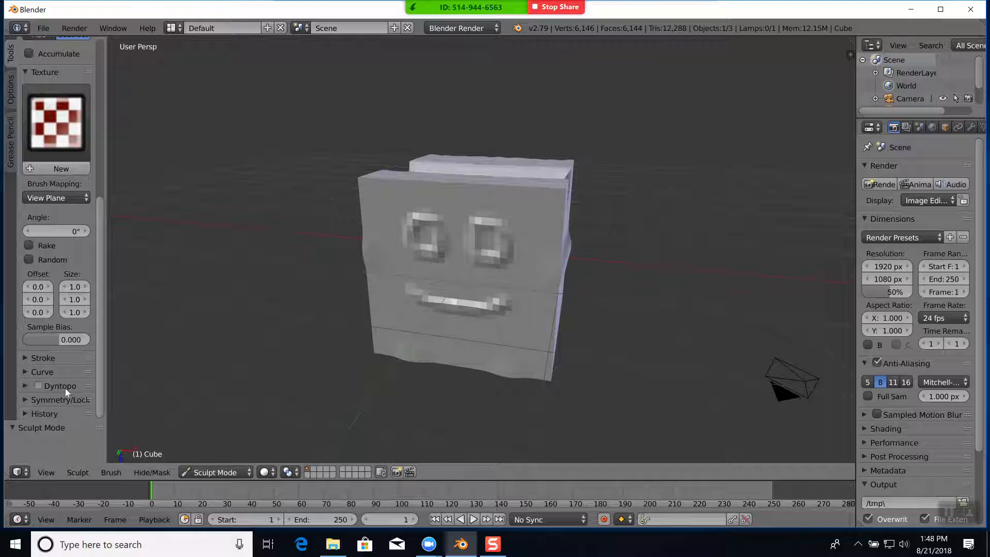
scroll(76, 362, up, 3)
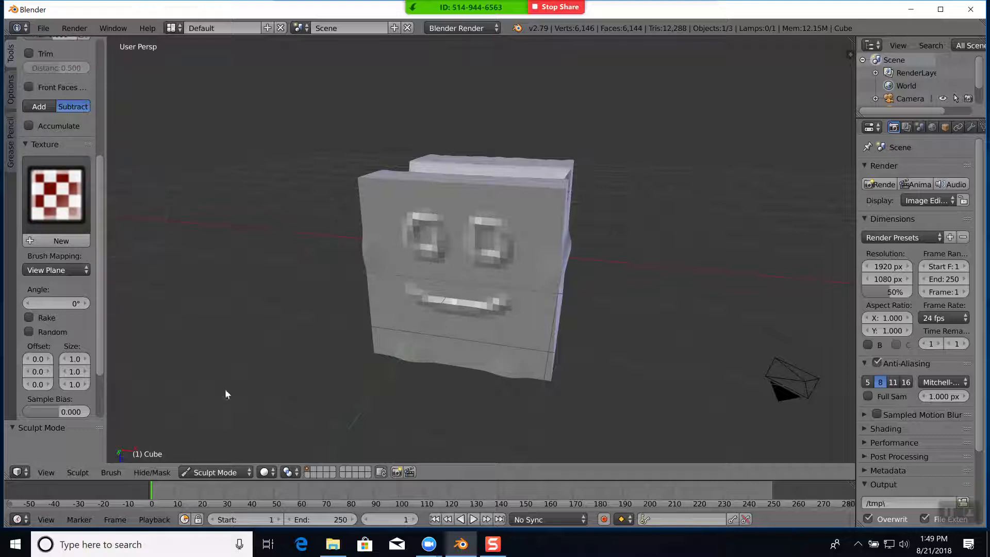
Step: Set the Clay brush direction to Add
click(154, 472)
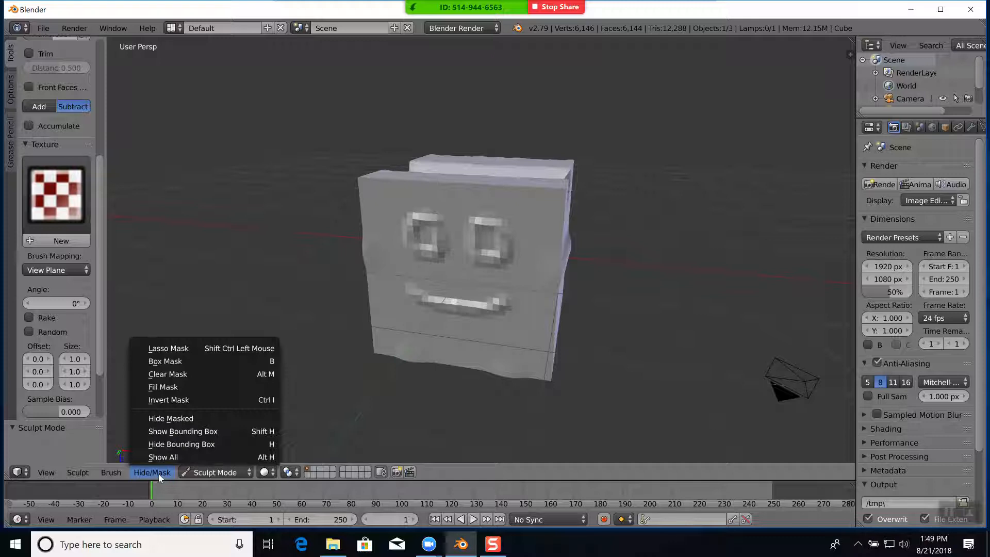
click(114, 472)
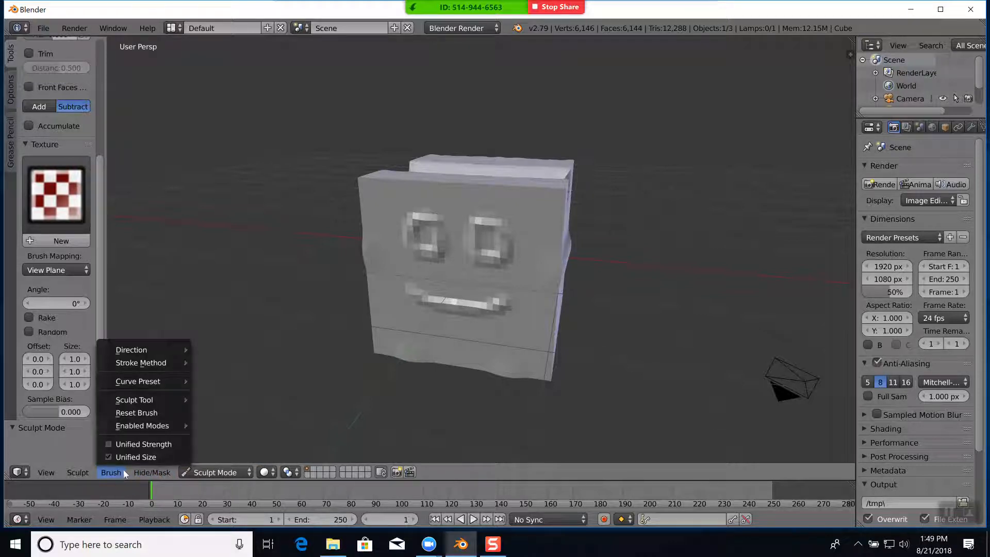
mouse_move(131, 349)
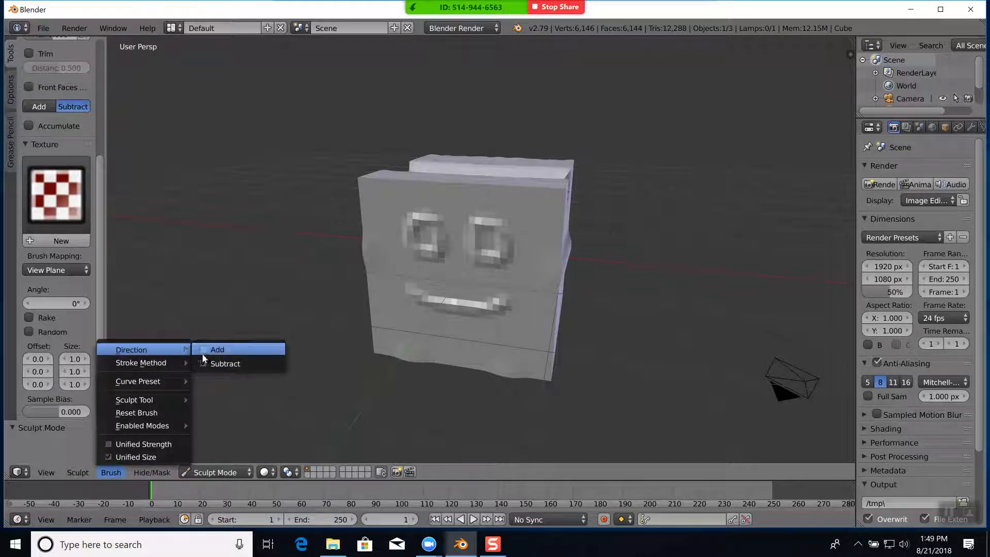
click(215, 351)
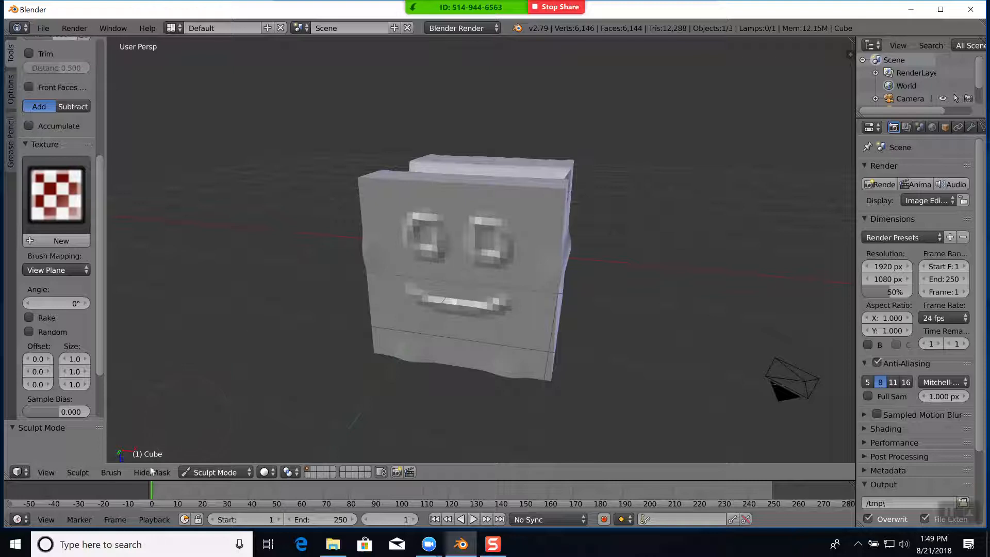
Step: Switch to the Pinch sculpt tool and sculpt strokes along the upper part of the side face beside the groove
click(112, 472)
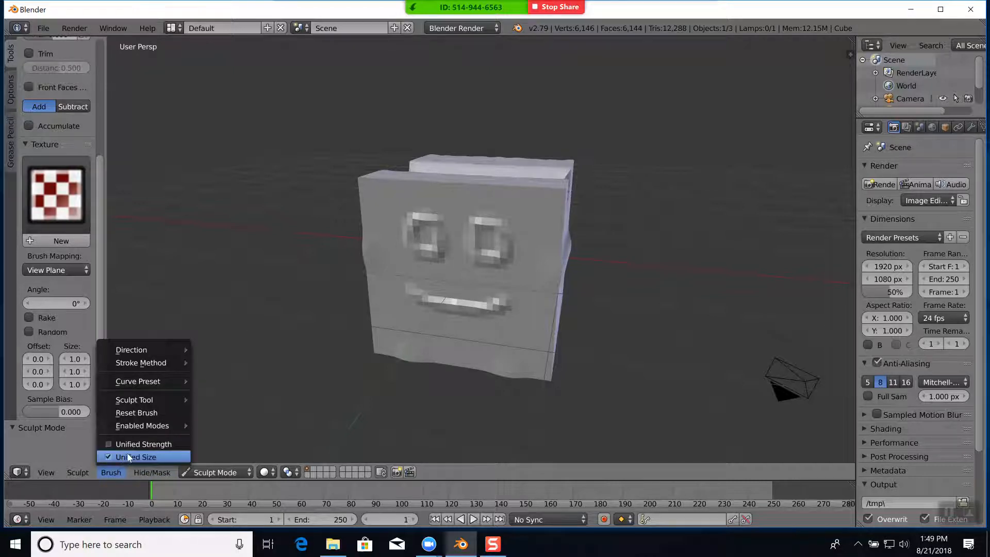
mouse_move(143, 401)
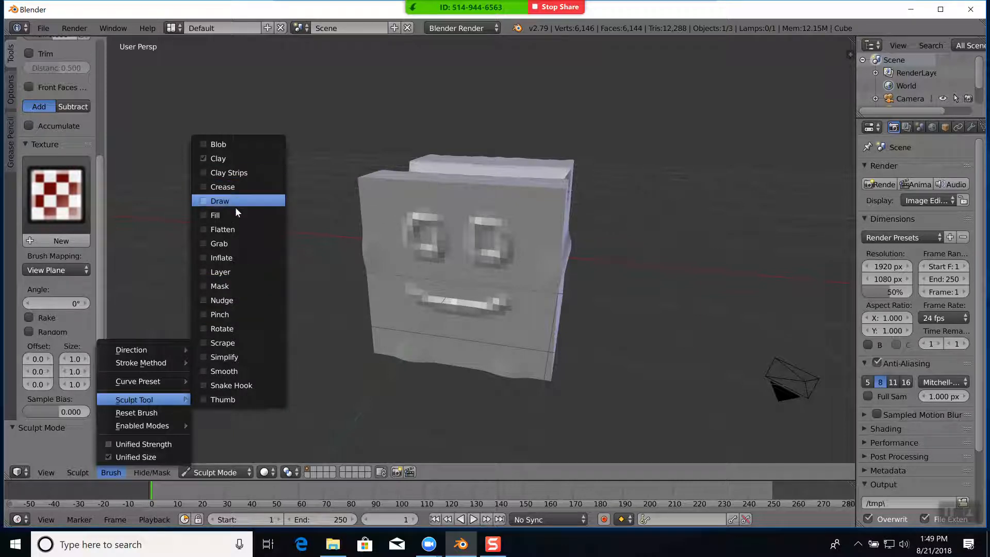
click(216, 316)
mouse_move(484, 265)
middle_down()
mouse_move(512, 278)
mouse_move(594, 256)
mouse_move(482, 268)
middle_up()
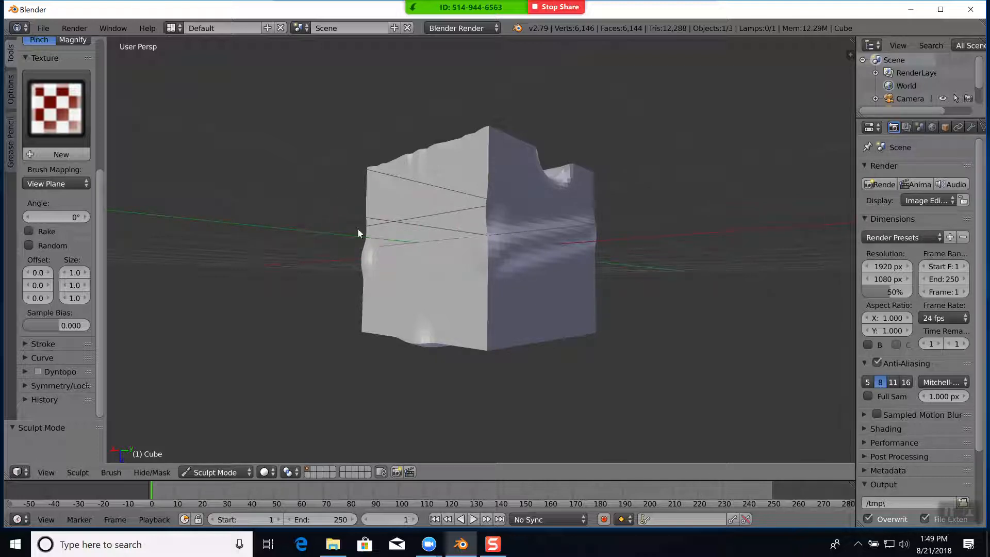
mouse_move(426, 274)
middle_down()
mouse_move(478, 282)
mouse_move(520, 258)
middle_up()
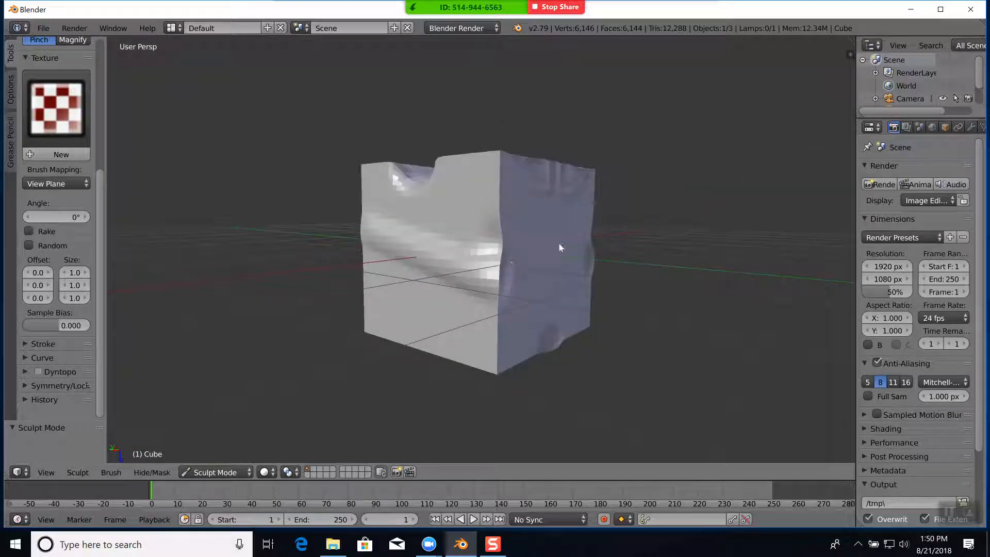
drag(511, 206, 516, 165)
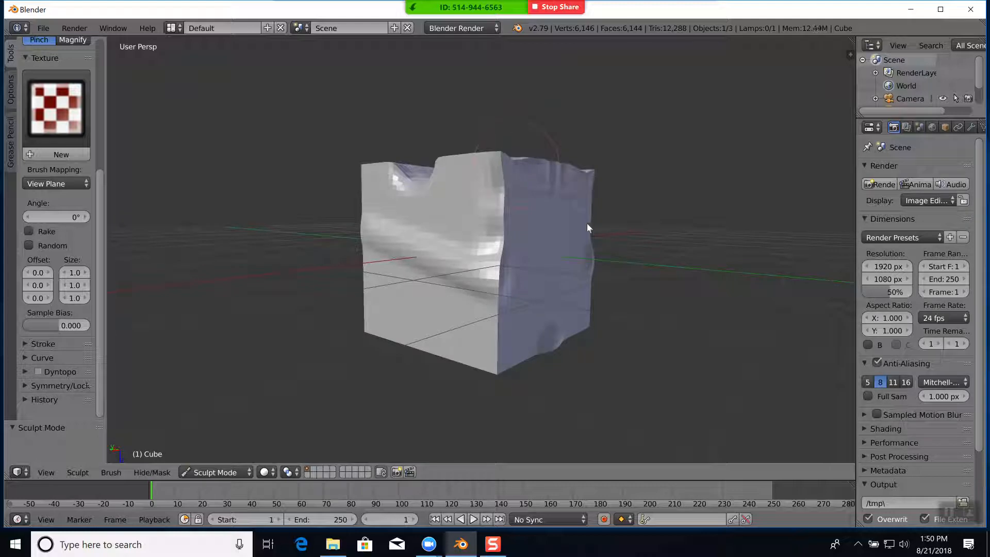
middle_drag(579, 224, 490, 230)
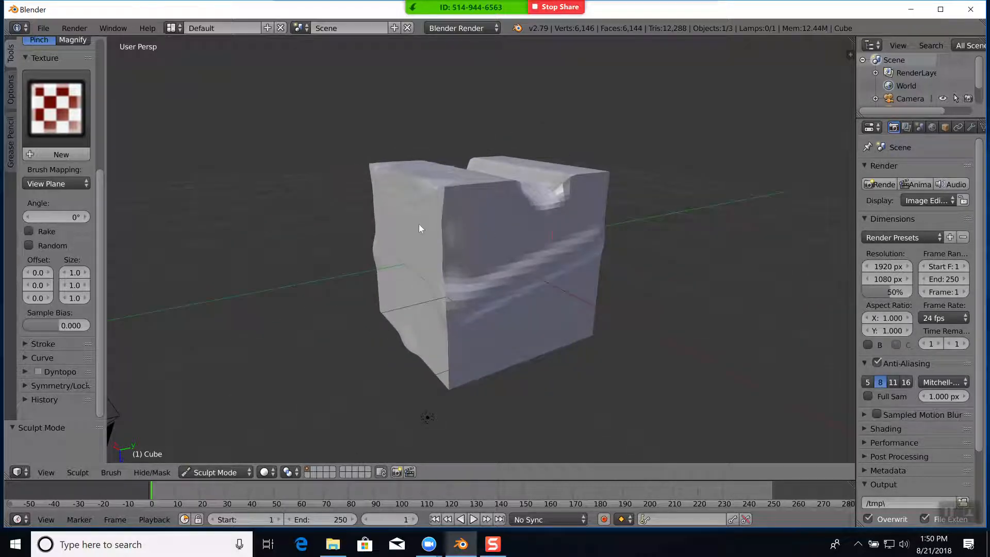
drag(391, 227, 527, 205)
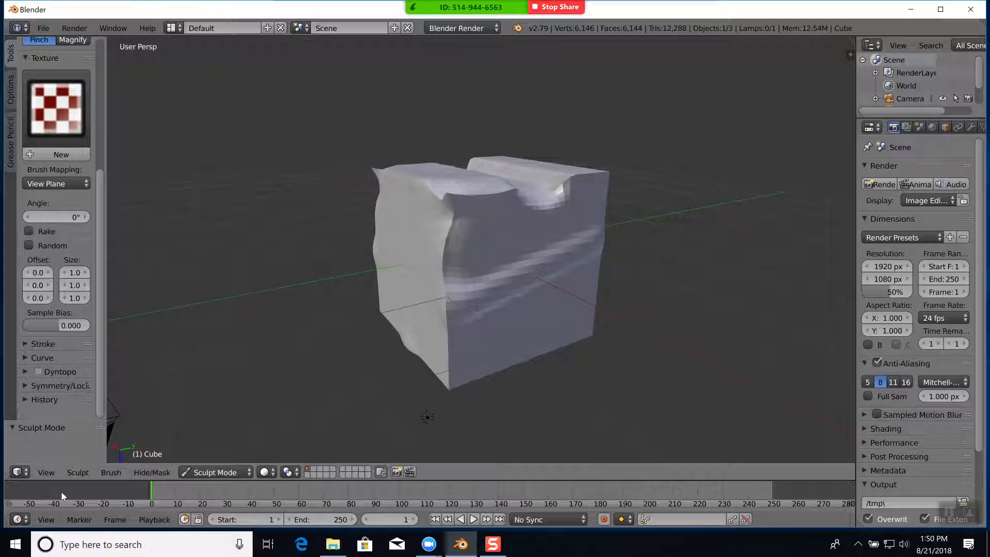
Step: Set the Pinch brush direction to Magnify and sculpt strokes over the upper edge of the pinched side
click(111, 472)
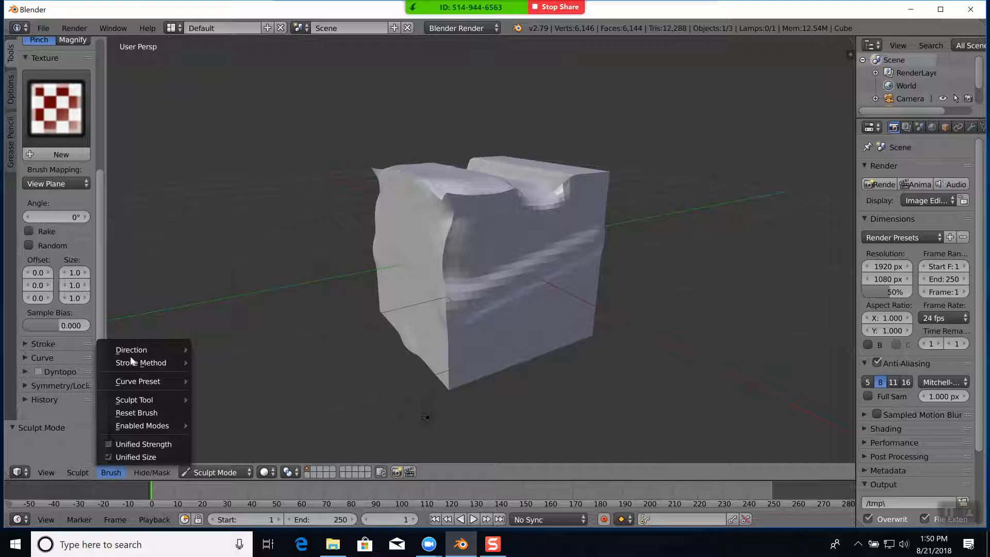
mouse_move(132, 351)
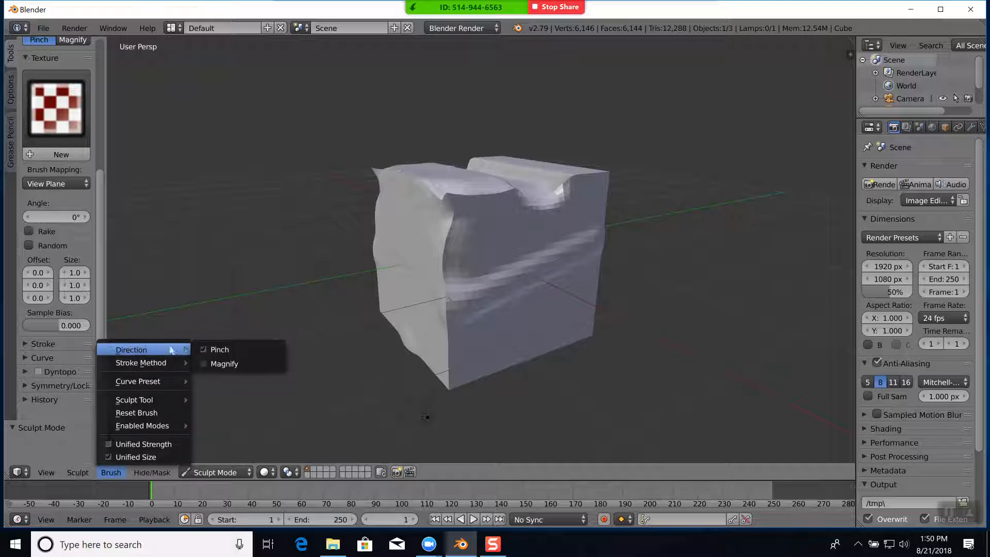
click(220, 364)
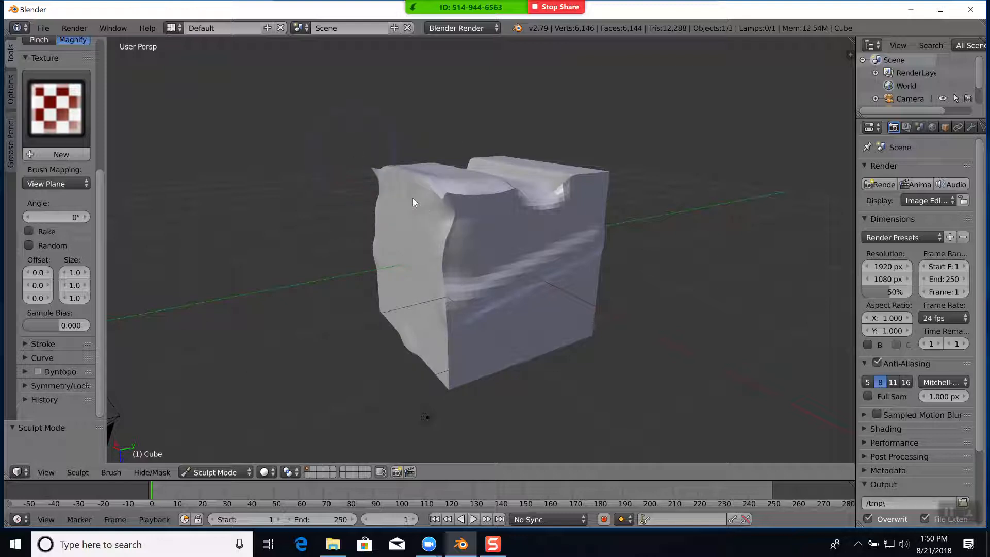
mouse_move(414, 207)
mouse_down()
mouse_move(397, 156)
mouse_move(409, 204)
mouse_up()
drag(401, 166, 398, 191)
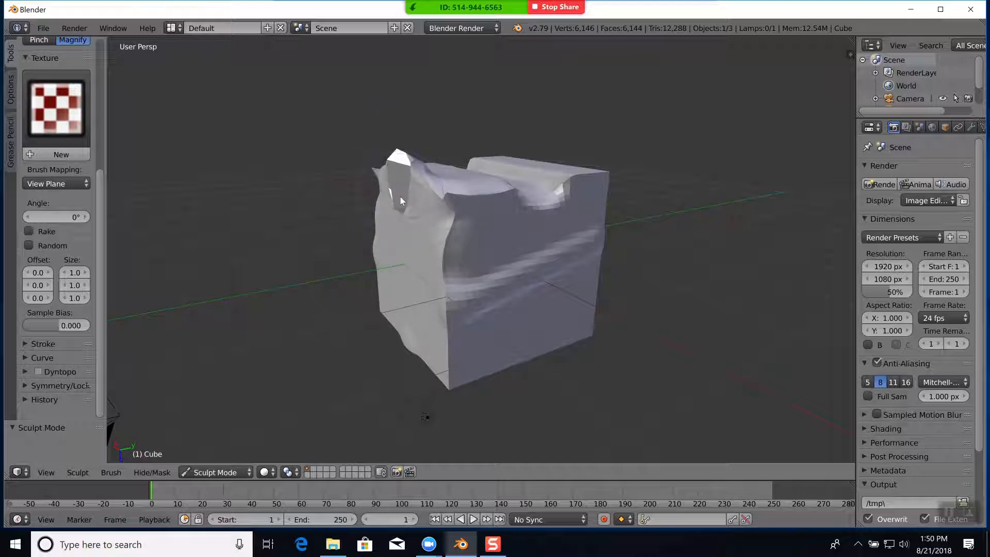
drag(400, 196, 398, 170)
middle_drag(546, 272, 484, 277)
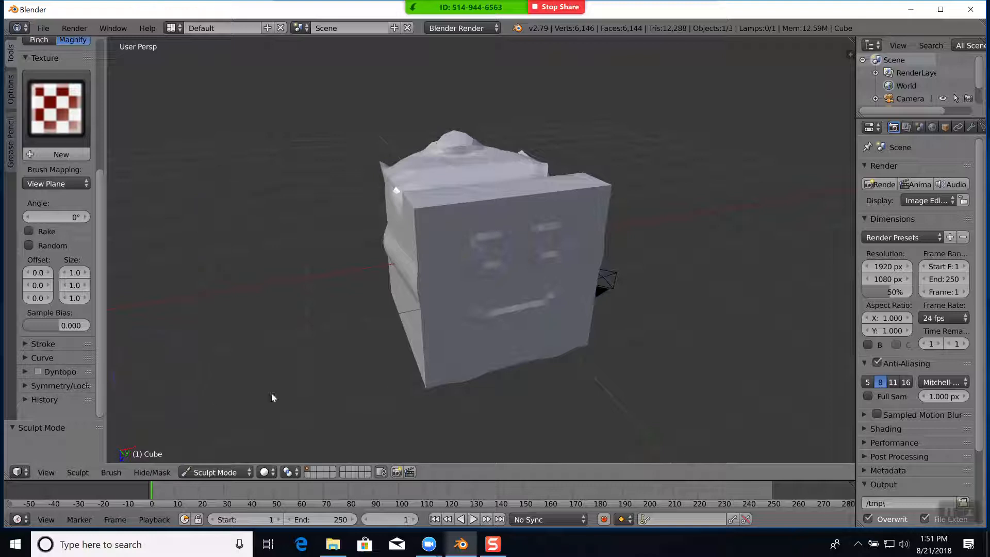
mouse_move(411, 374)
middle_down()
mouse_move(387, 352)
mouse_move(356, 368)
mouse_move(428, 351)
mouse_move(397, 354)
middle_up()
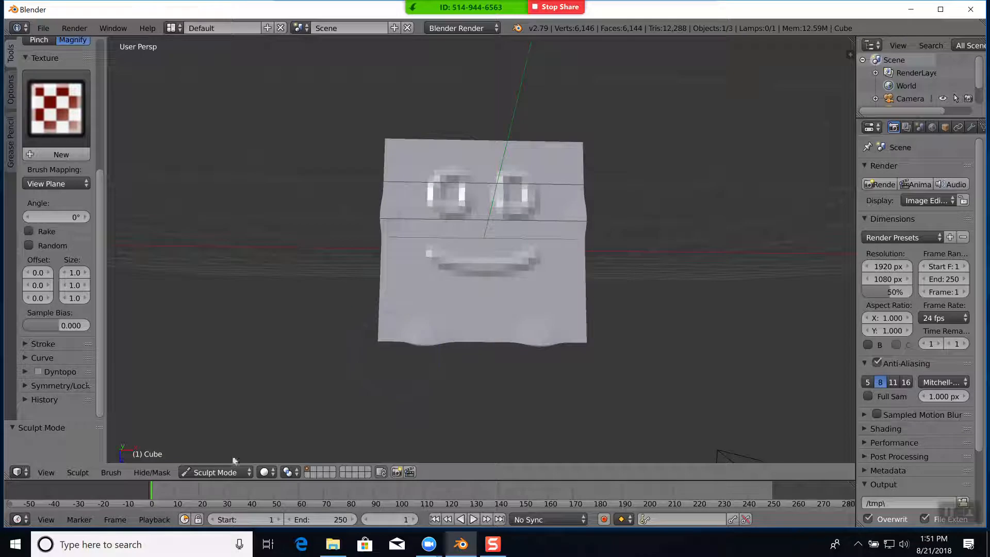
Step: Switch to the Snake Hook sculpt tool and pull a long arm outward and upward from the cube's side face
click(209, 472)
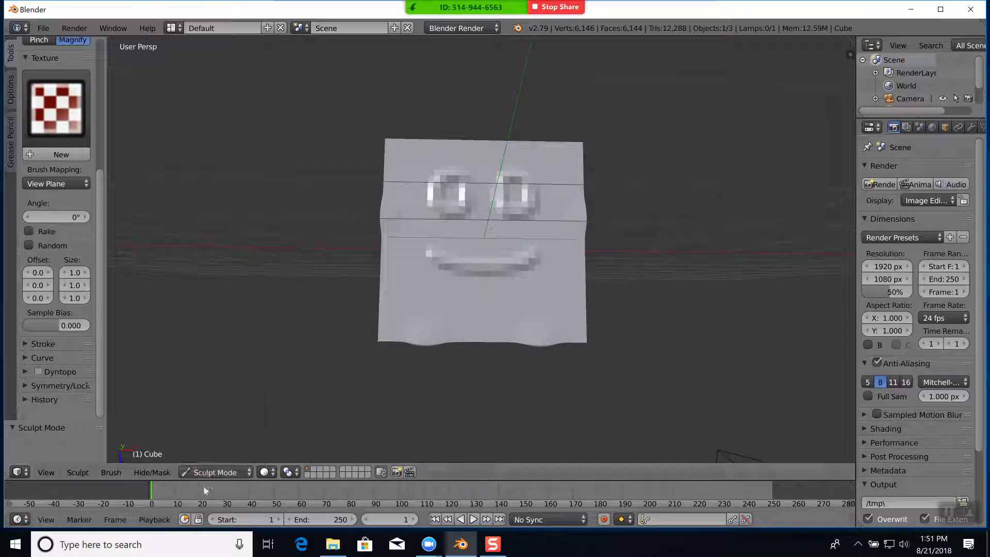
click(147, 472)
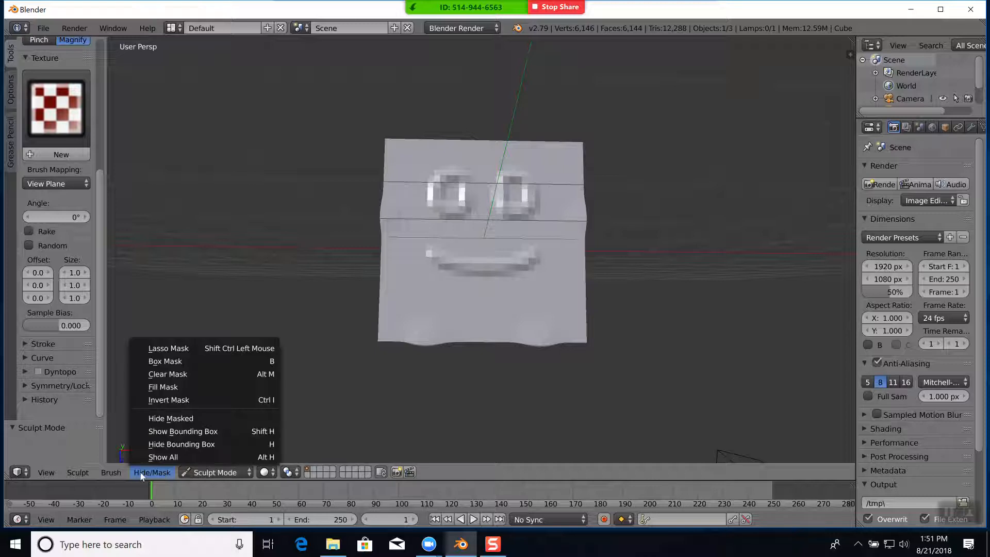
click(119, 475)
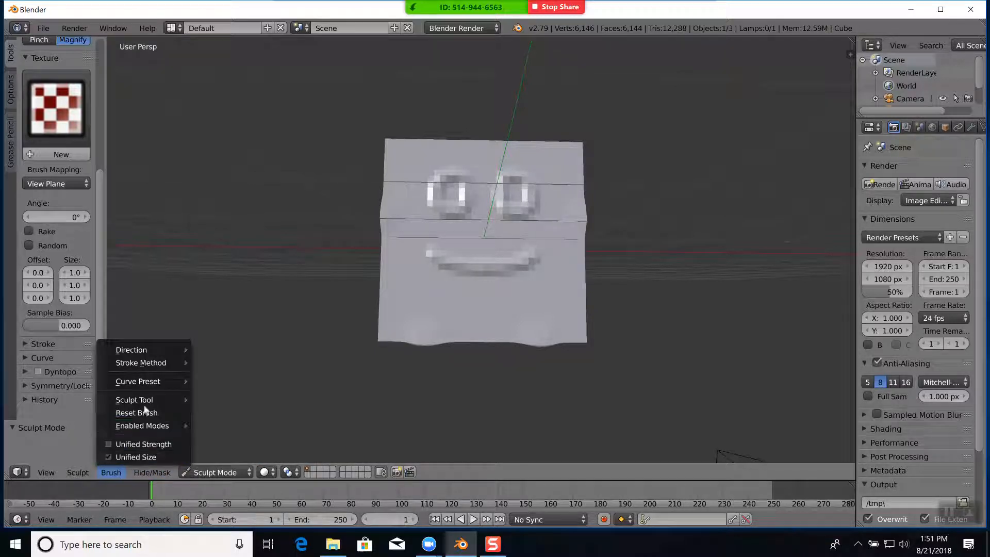
mouse_move(148, 401)
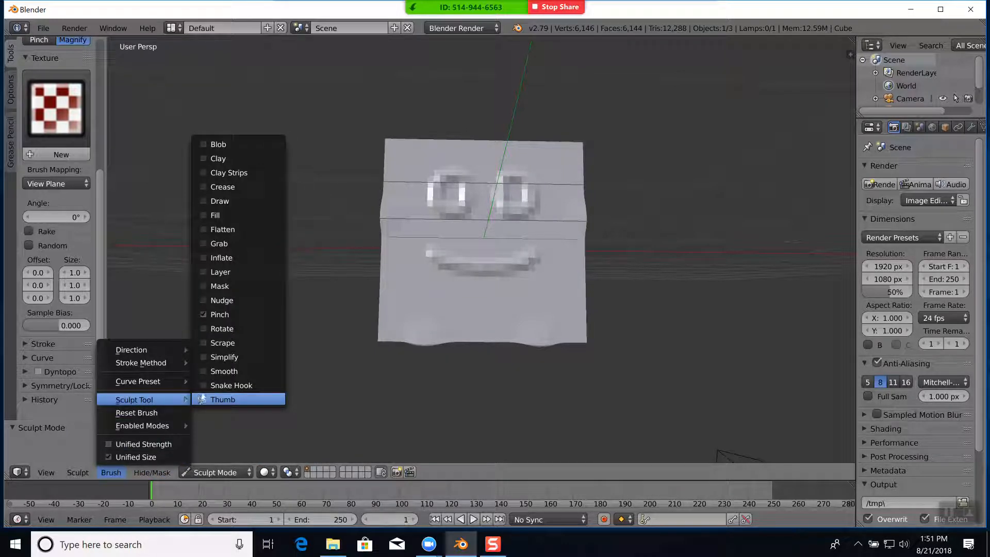
click(230, 388)
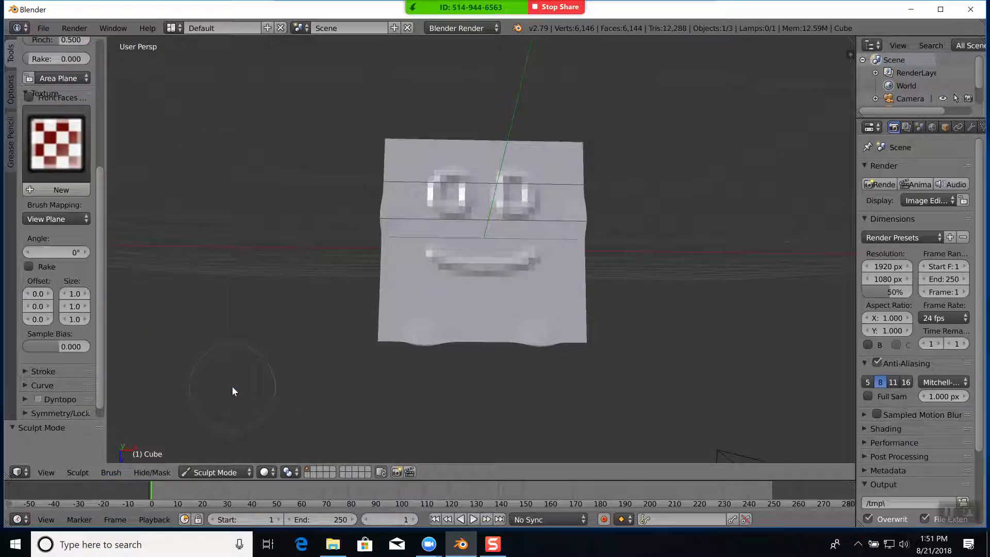
mouse_move(279, 342)
middle_down()
mouse_move(330, 377)
mouse_move(340, 370)
middle_up()
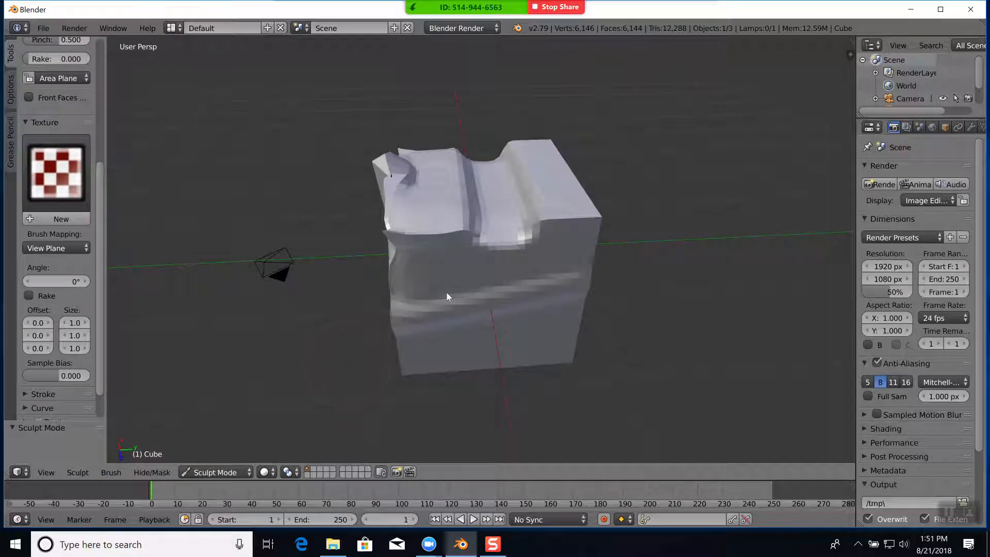
middle_drag(447, 296, 408, 284)
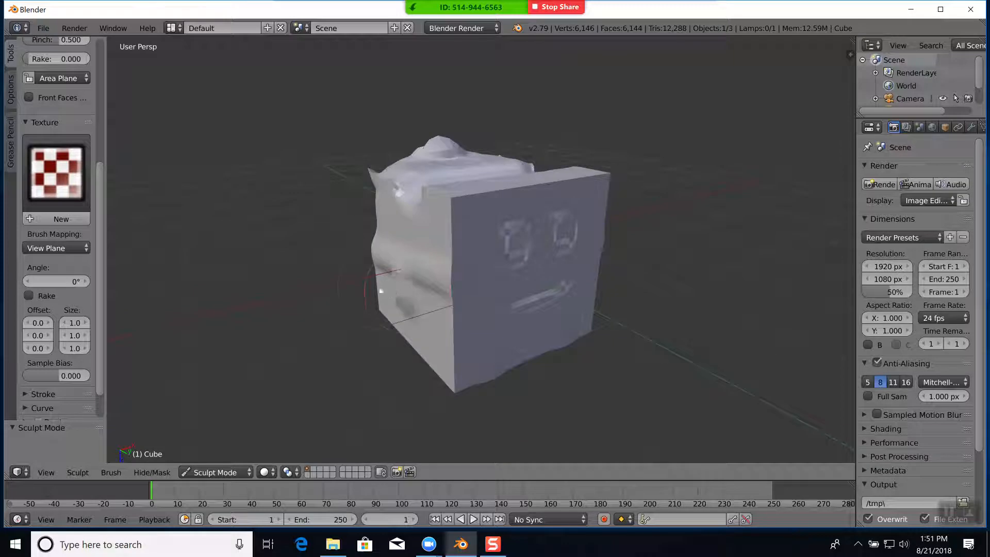
mouse_move(407, 293)
mouse_down()
mouse_move(225, 224)
mouse_move(222, 174)
mouse_move(235, 156)
mouse_up()
mouse_move(571, 323)
middle_down()
mouse_move(580, 335)
mouse_move(526, 331)
middle_up()
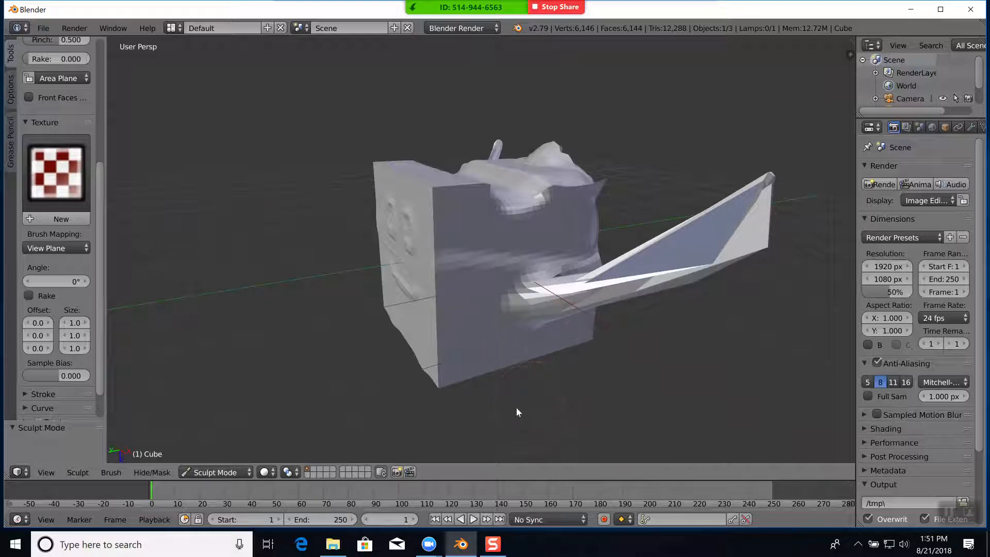
mouse_move(523, 409)
middle_down()
mouse_move(586, 394)
mouse_move(564, 398)
mouse_move(558, 385)
middle_up()
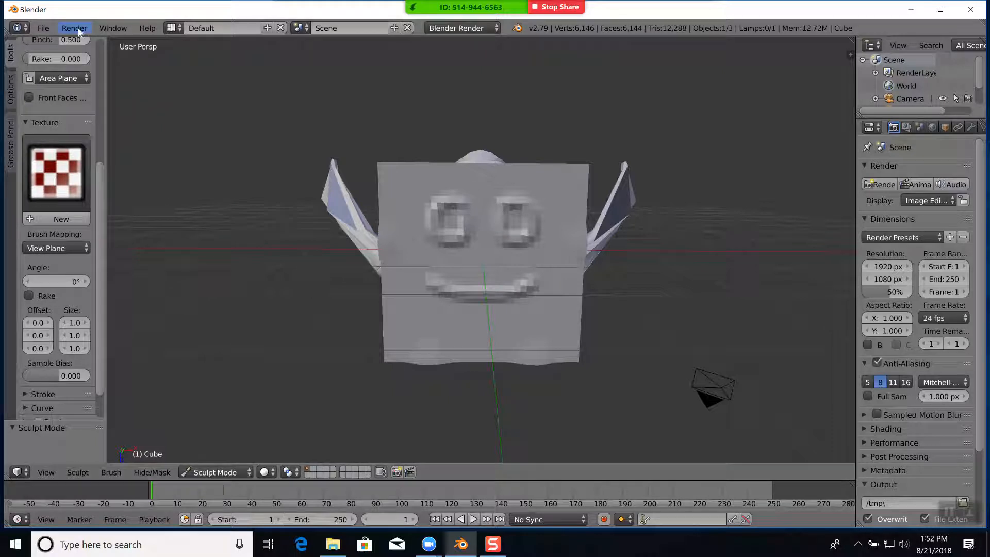
Step: Switch to the Smooth sculpt tool and smooth the mouth area, corners and edges of the cube's face side
click(111, 472)
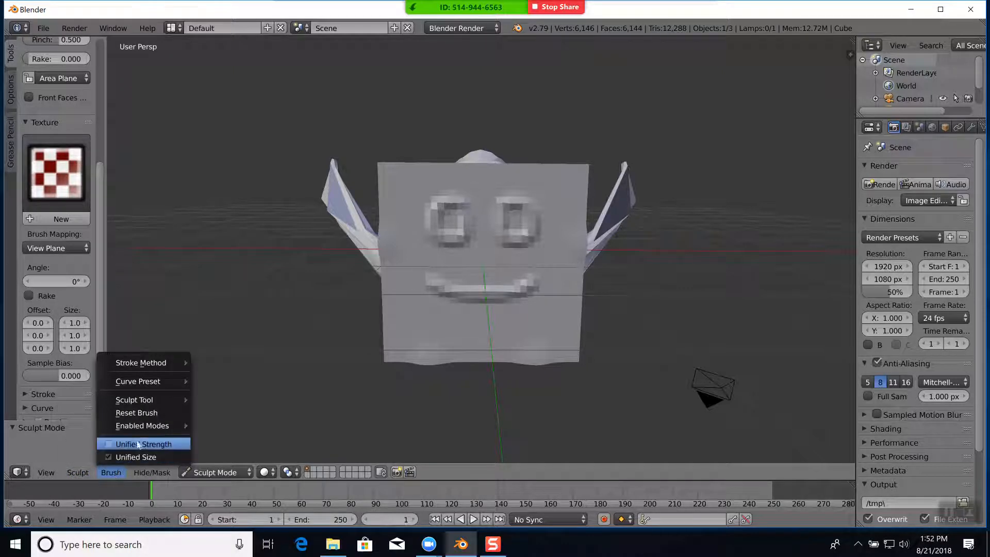
mouse_move(147, 404)
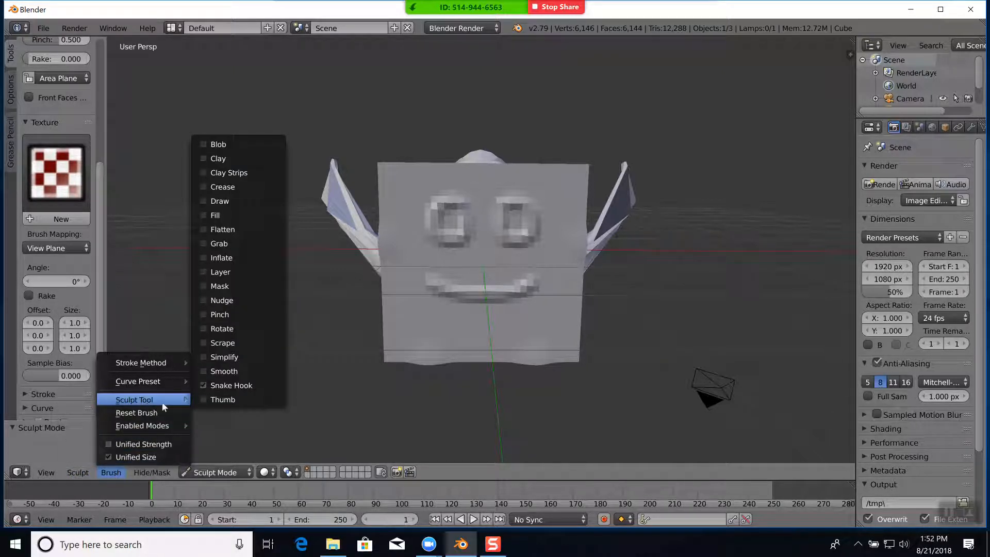
click(235, 373)
mouse_move(292, 369)
middle_down()
mouse_move(316, 386)
mouse_move(335, 374)
middle_up()
mouse_move(477, 256)
mouse_down()
mouse_move(463, 256)
mouse_move(466, 245)
mouse_move(450, 251)
mouse_move(459, 255)
mouse_up()
mouse_move(558, 357)
middle_down()
mouse_move(527, 342)
mouse_move(545, 318)
middle_up()
drag(438, 289, 426, 290)
middle_drag(654, 265, 634, 292)
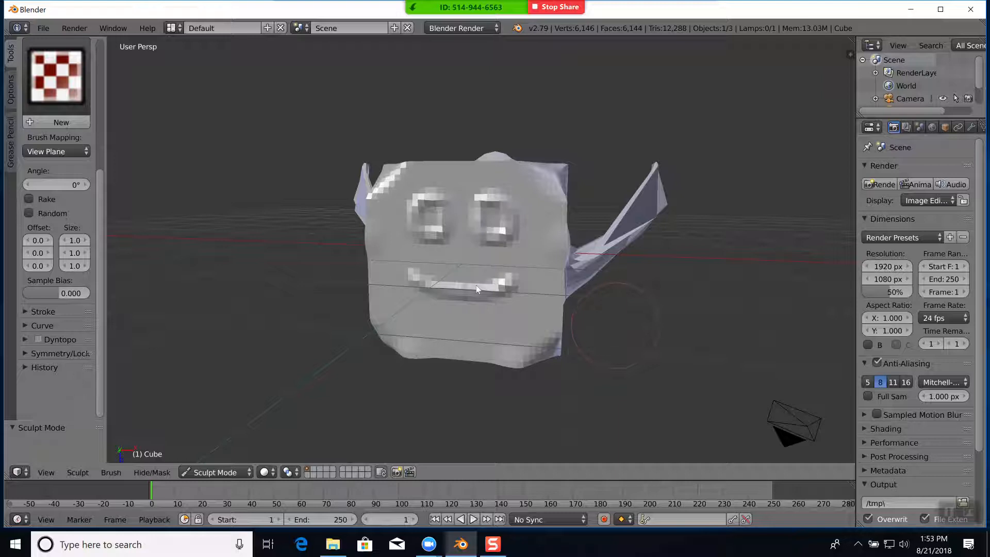
middle_drag(540, 400, 478, 389)
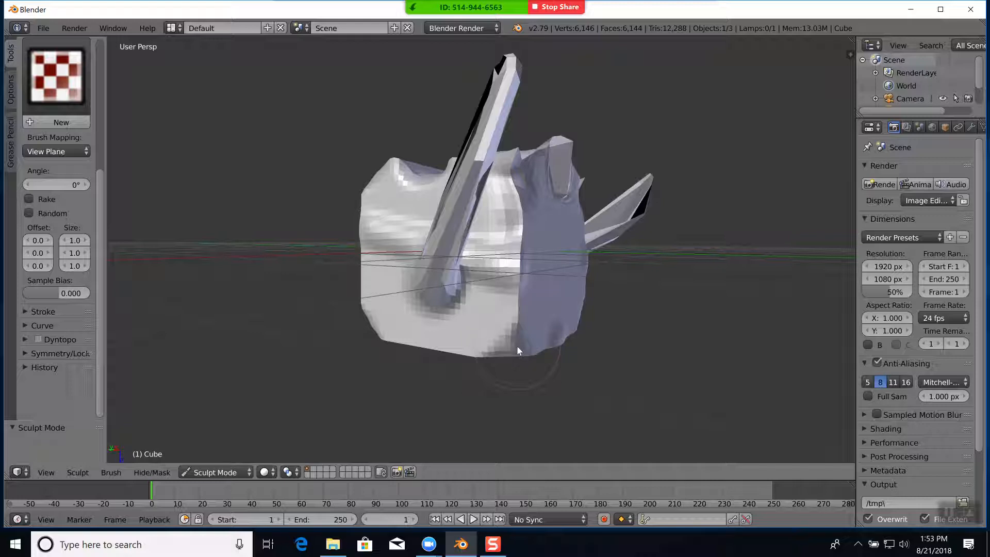
middle_drag(581, 389, 415, 396)
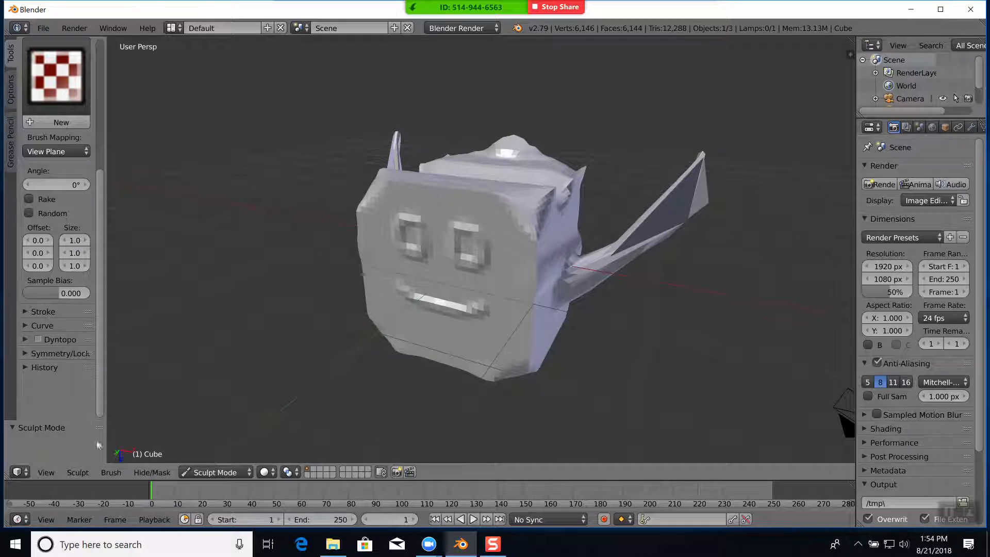
Step: Switch to the Inflate sculpt tool and sculpt a Deflate stroke along the lower edge of the cube's back face
click(119, 474)
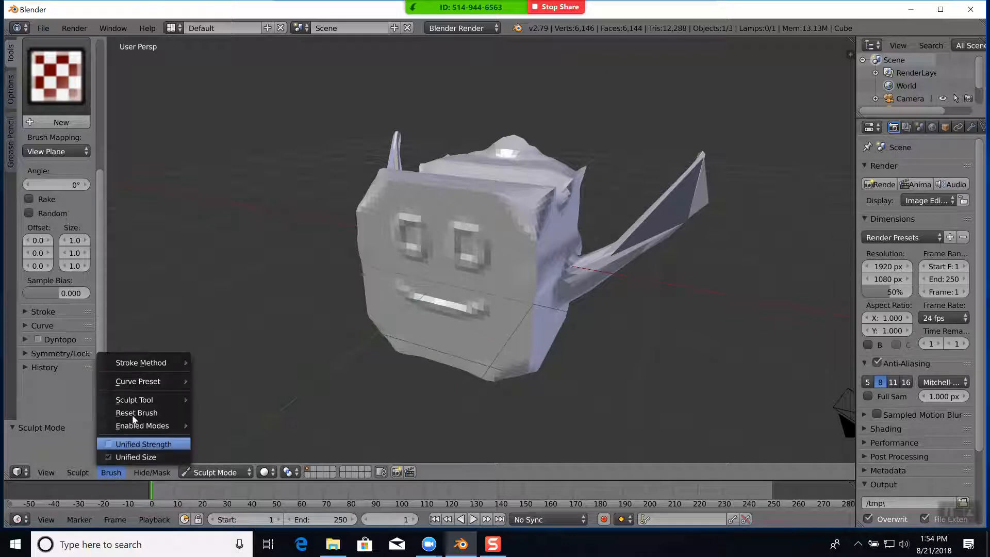
mouse_move(137, 402)
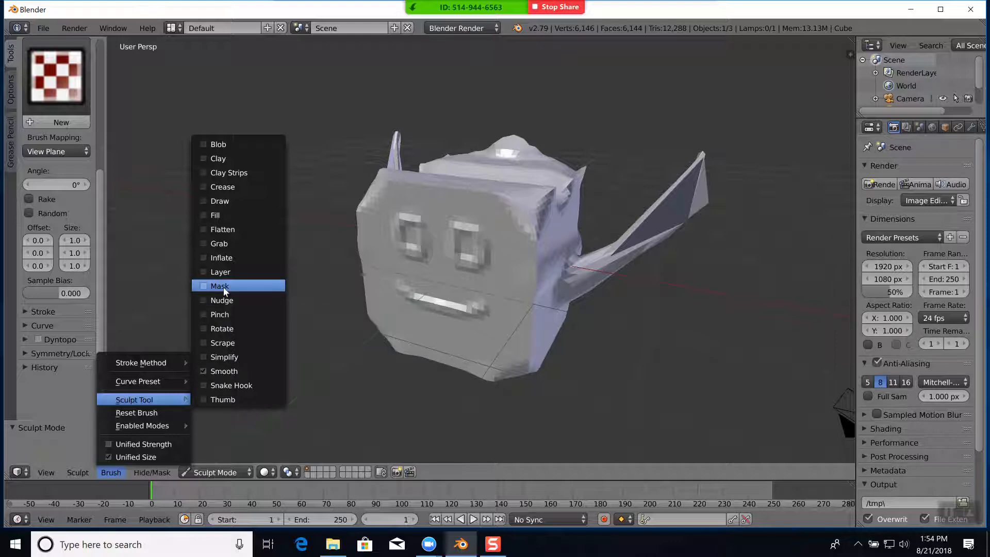
click(226, 257)
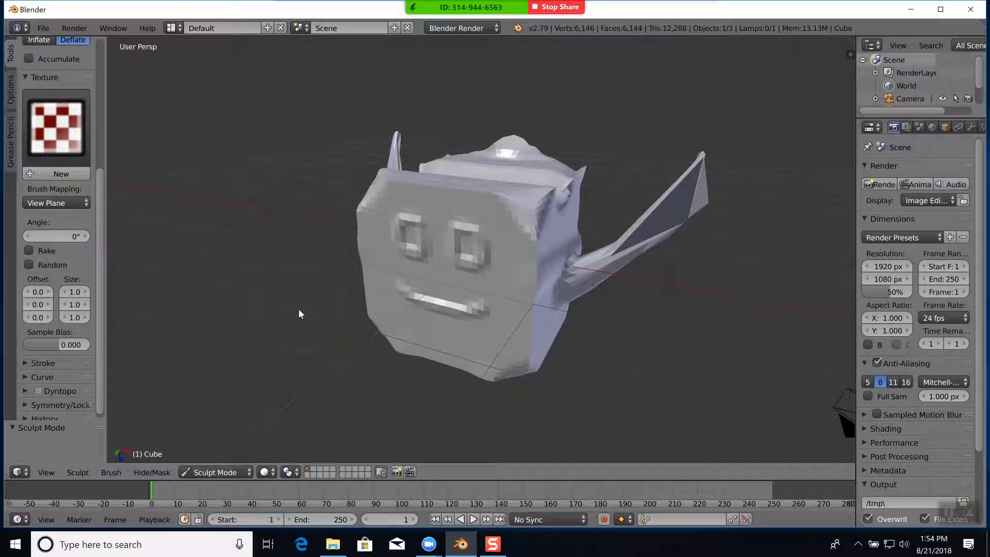
middle_drag(299, 310, 433, 298)
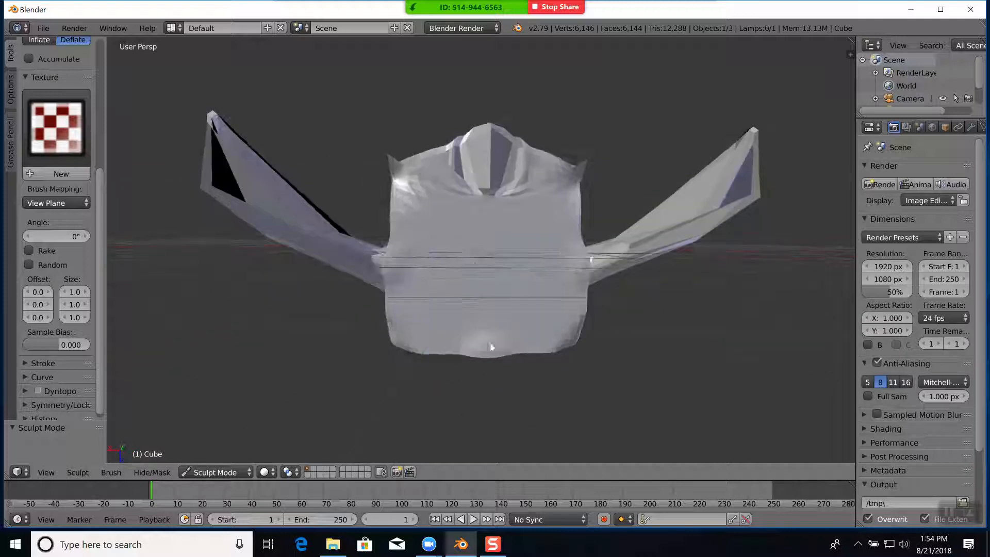
drag(574, 342, 481, 346)
mouse_move(580, 379)
middle_down()
mouse_move(485, 375)
mouse_move(552, 369)
mouse_move(413, 420)
middle_up()
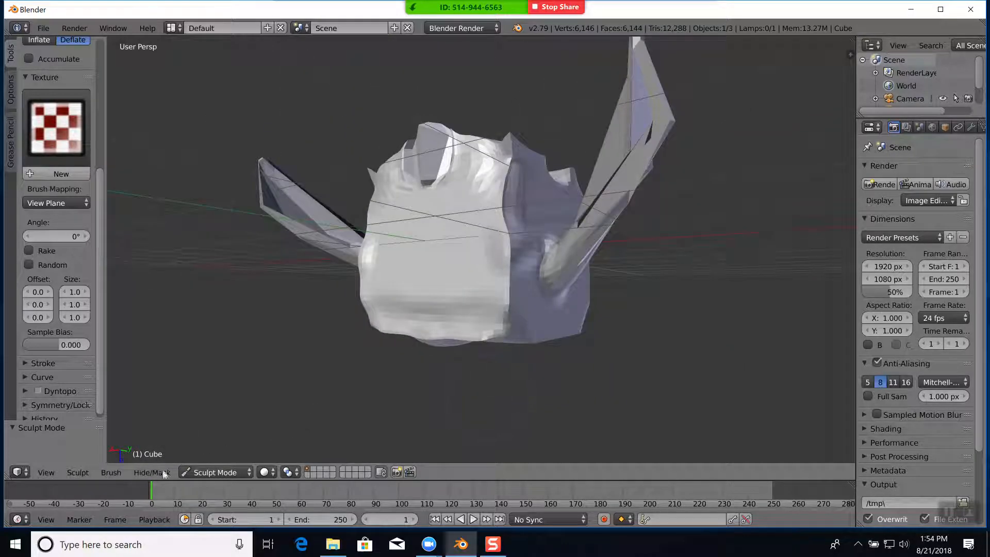
Step: Set the brush direction to Inflate and sculpt strokes across the lower back face and along its middle
click(115, 472)
mouse_move(139, 352)
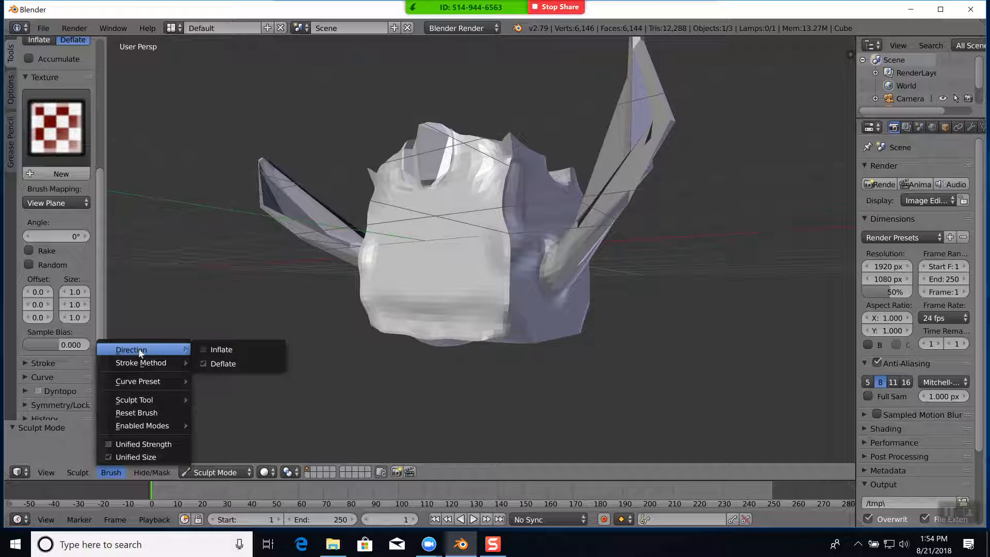
click(225, 349)
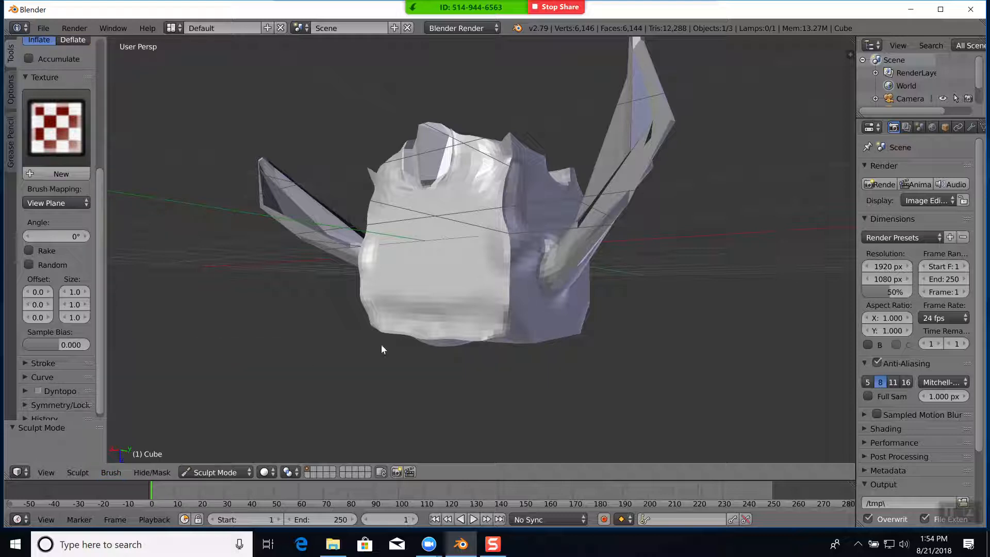
mouse_move(471, 317)
mouse_down()
mouse_move(443, 321)
mouse_move(484, 319)
mouse_move(438, 317)
mouse_move(490, 317)
mouse_move(404, 317)
mouse_up()
mouse_move(469, 400)
middle_down()
mouse_move(422, 400)
mouse_move(474, 396)
mouse_move(482, 407)
middle_up()
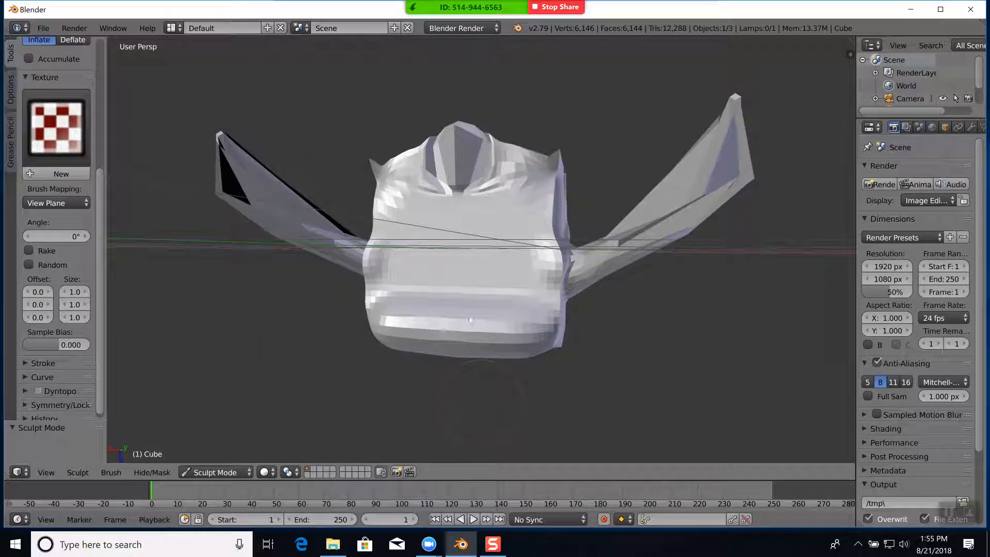
mouse_move(463, 313)
mouse_down()
mouse_move(475, 169)
mouse_move(473, 279)
mouse_up()
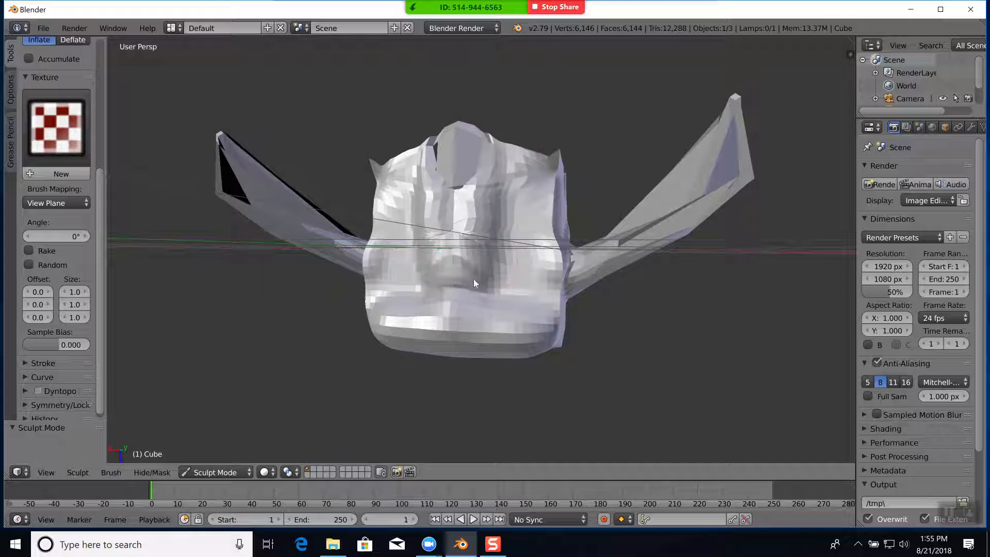
mouse_move(536, 311)
middle_down()
mouse_move(533, 330)
mouse_move(512, 330)
middle_up()
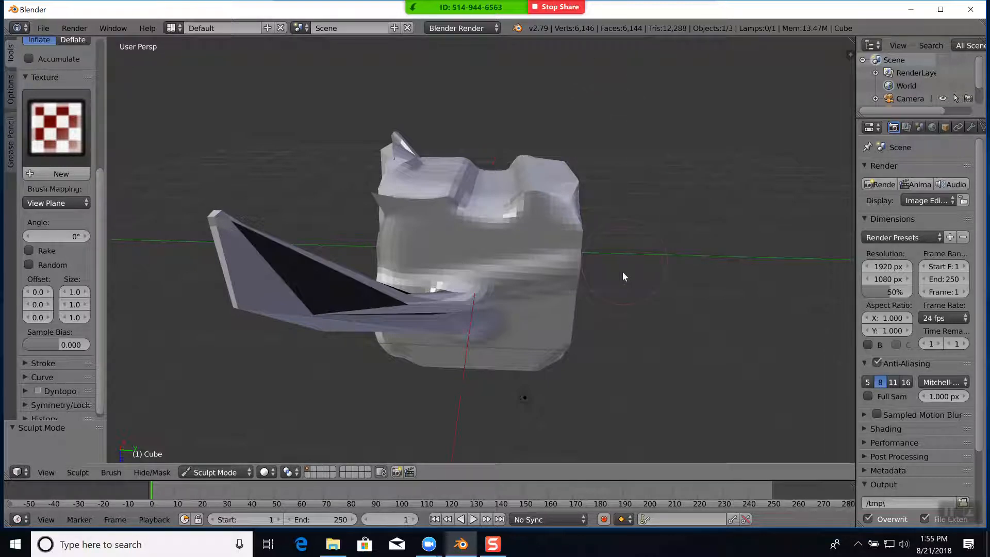
middle_drag(614, 271, 568, 269)
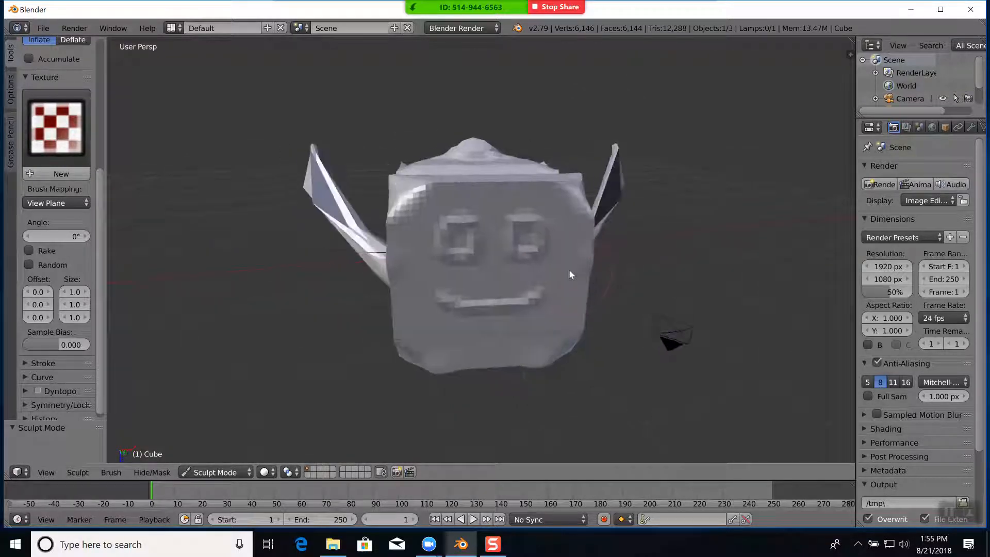
Step: Switch to the Clay Strips sculpt tool and sculpt on the cube's top beside the groove
click(114, 472)
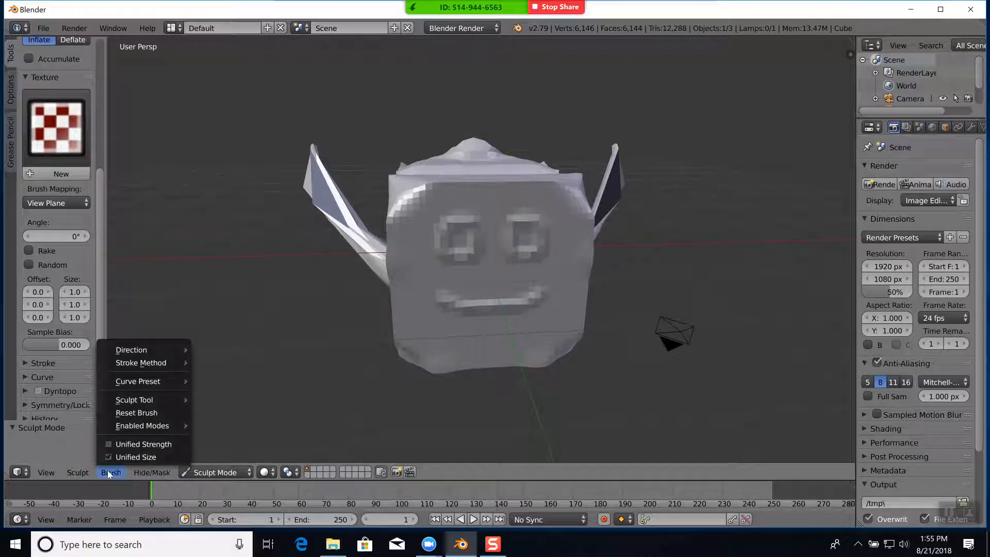
click(89, 473)
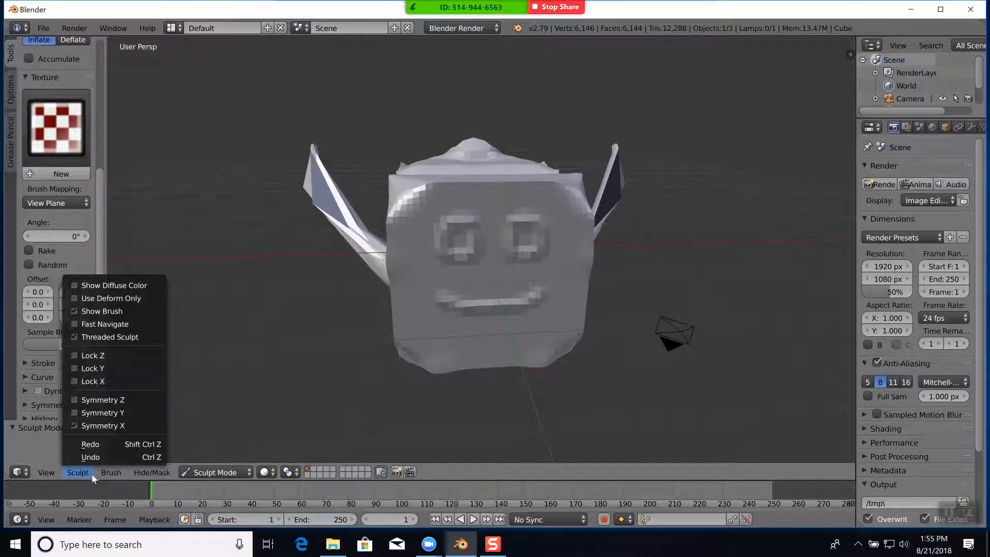
mouse_move(109, 473)
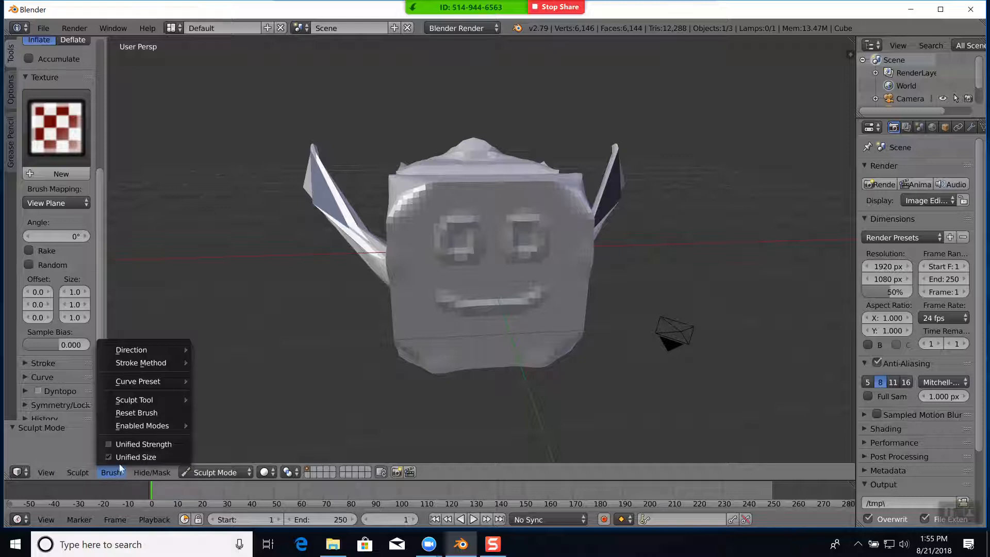
mouse_move(143, 400)
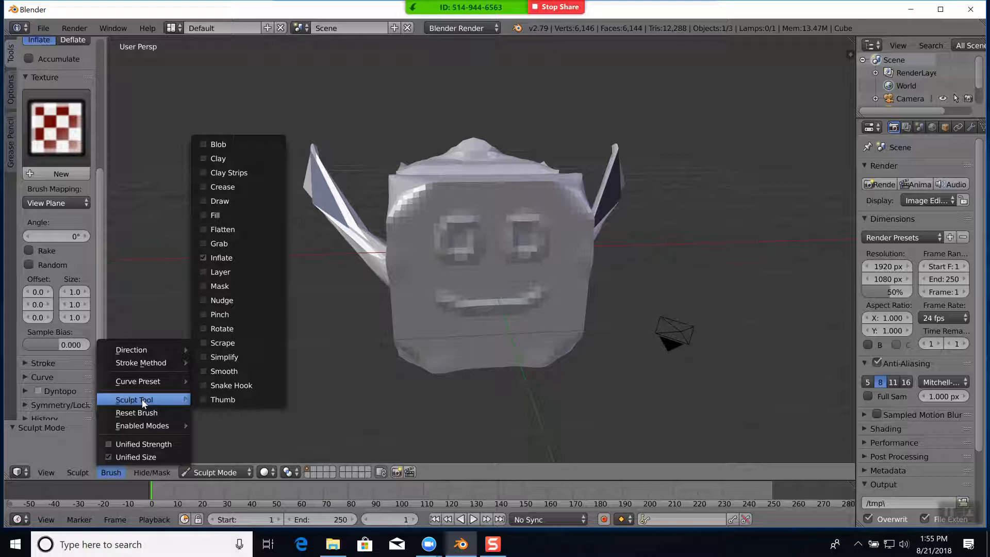
click(230, 173)
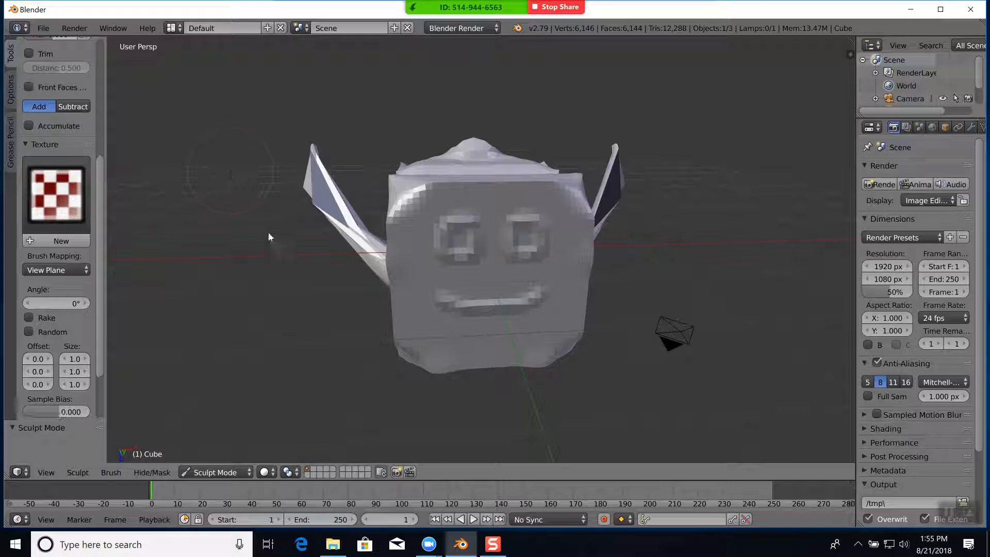
mouse_move(282, 306)
middle_down()
mouse_move(364, 333)
mouse_move(376, 317)
middle_up()
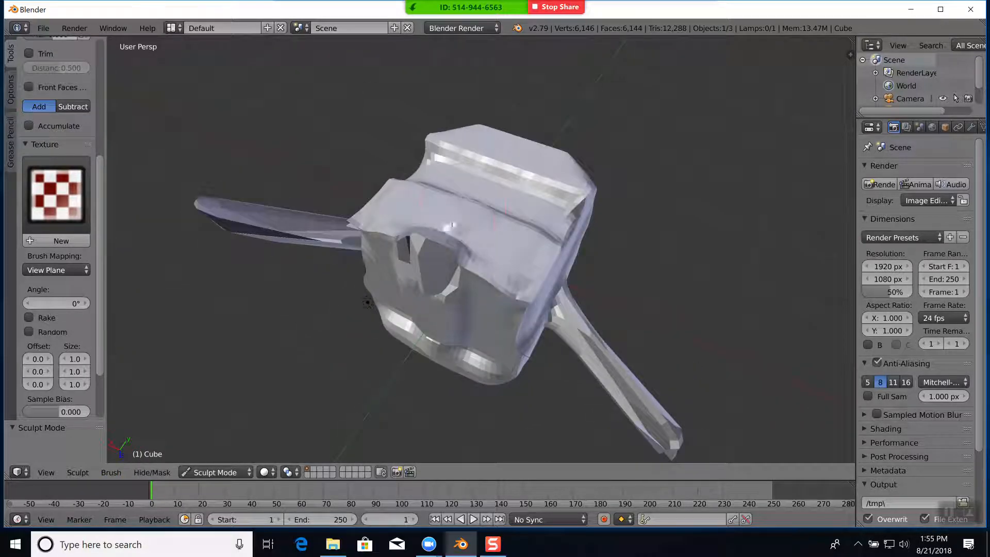
click(467, 210)
middle_drag(642, 302, 545, 292)
middle_drag(584, 367, 576, 338)
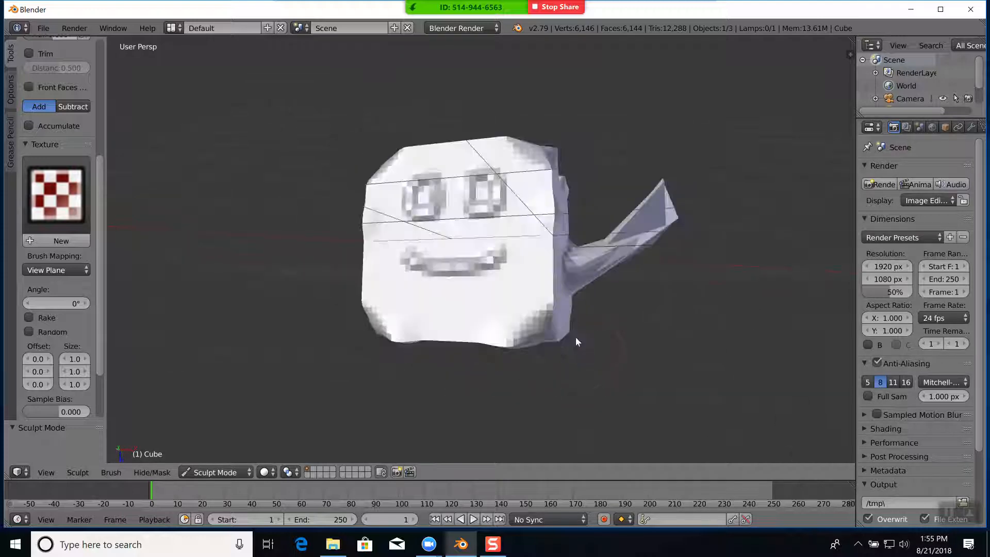
Step: Switch the cube from Sculpt Mode to Object Mode and view the whole sculpted model from the front
click(244, 472)
click(233, 457)
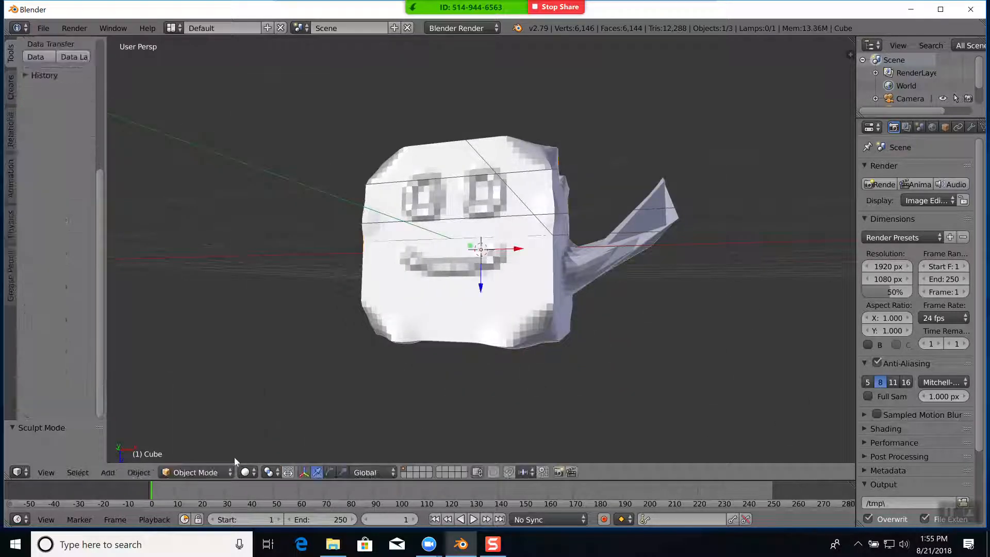
mouse_move(389, 363)
middle_down()
mouse_move(430, 372)
mouse_move(382, 373)
middle_up()
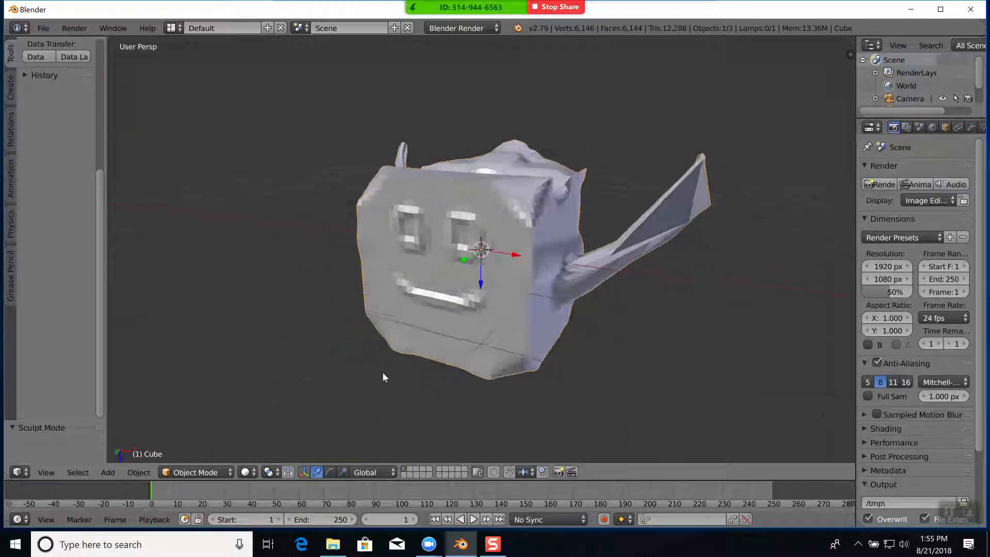
mouse_move(382, 374)
middle_down()
mouse_move(416, 375)
mouse_move(373, 370)
mouse_move(388, 367)
middle_up()
scroll(392, 367, down, 2)
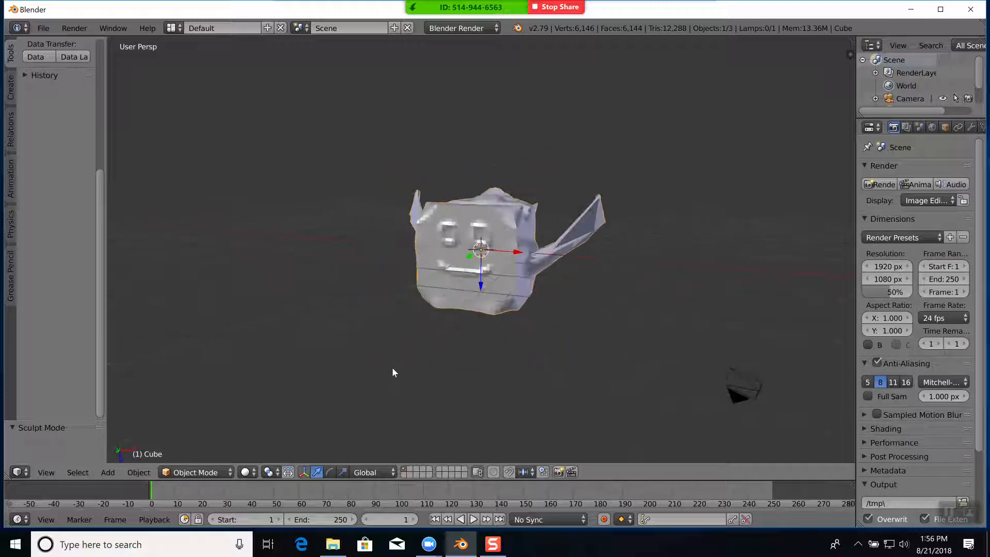
Step: Move the sculpted cube backward along the Y axis, away from the scene centre, and insert a Location keyframe at frame 1
scroll(393, 367, down, 1)
middle_drag(379, 370, 447, 363)
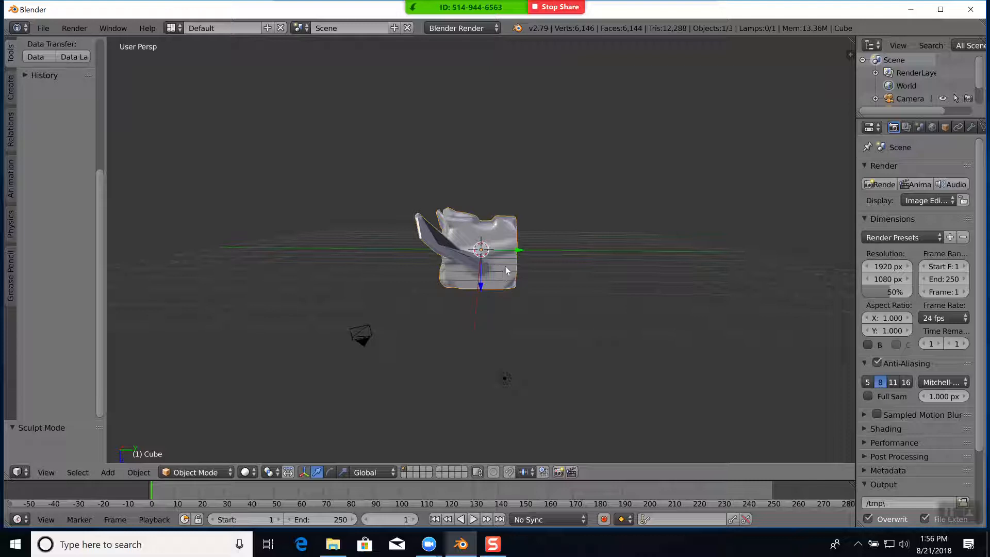
drag(512, 249, 251, 249)
mouse_move(372, 379)
middle_down()
mouse_move(344, 376)
mouse_move(354, 388)
mouse_move(360, 381)
middle_up()
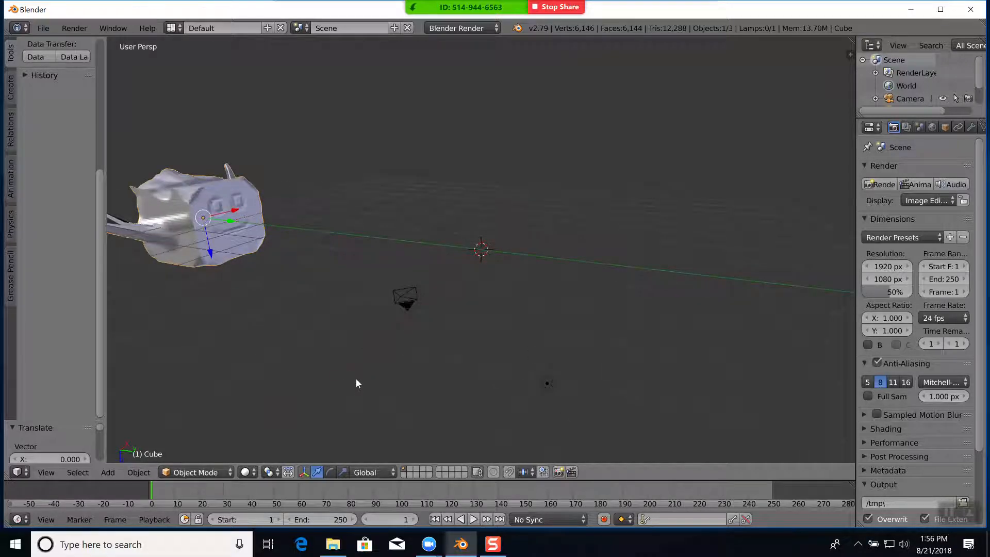
middle_drag(335, 338, 348, 330)
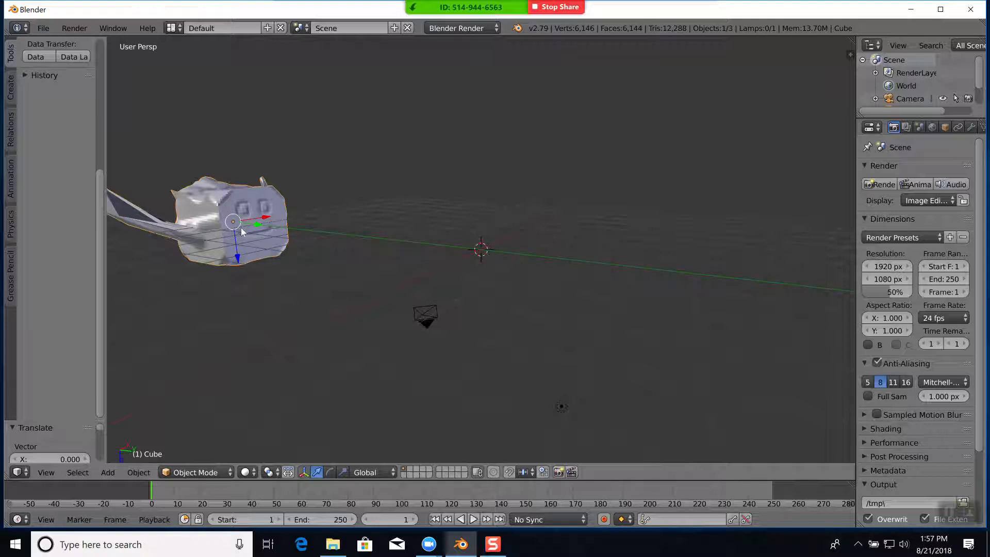
key(i)
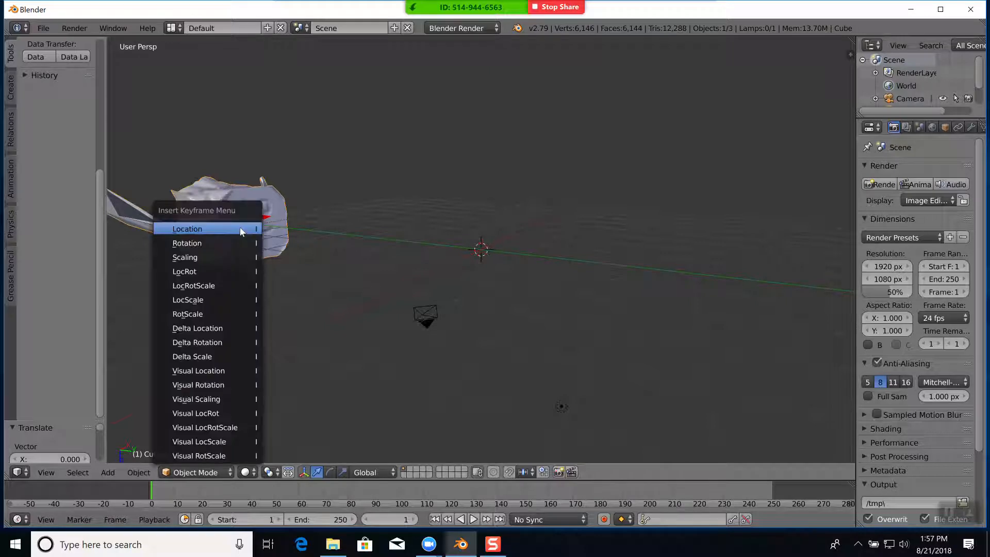
click(187, 229)
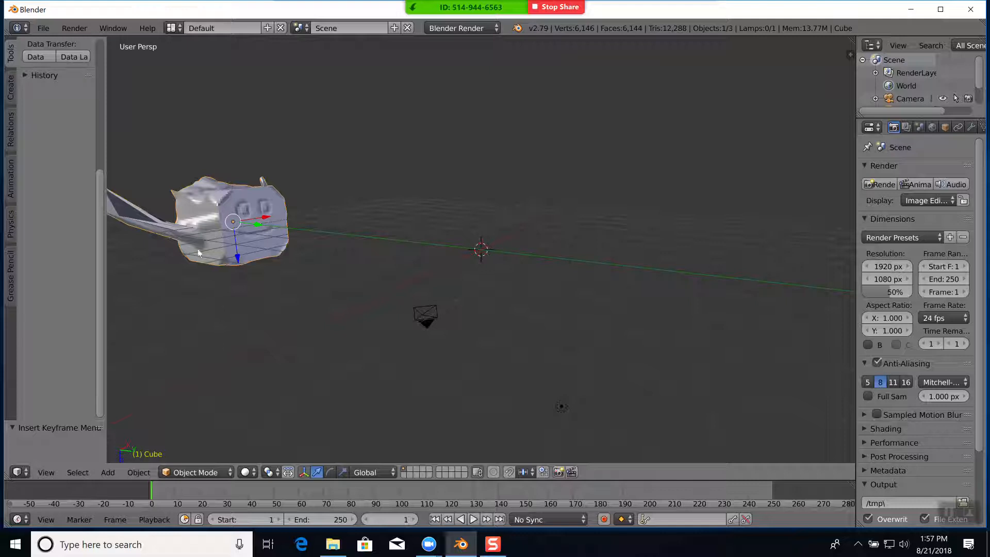
Step: At frame 30, move the cube forward along the Y axis toward the scene centre and insert a Location keyframe
click(224, 487)
drag(258, 229, 372, 255)
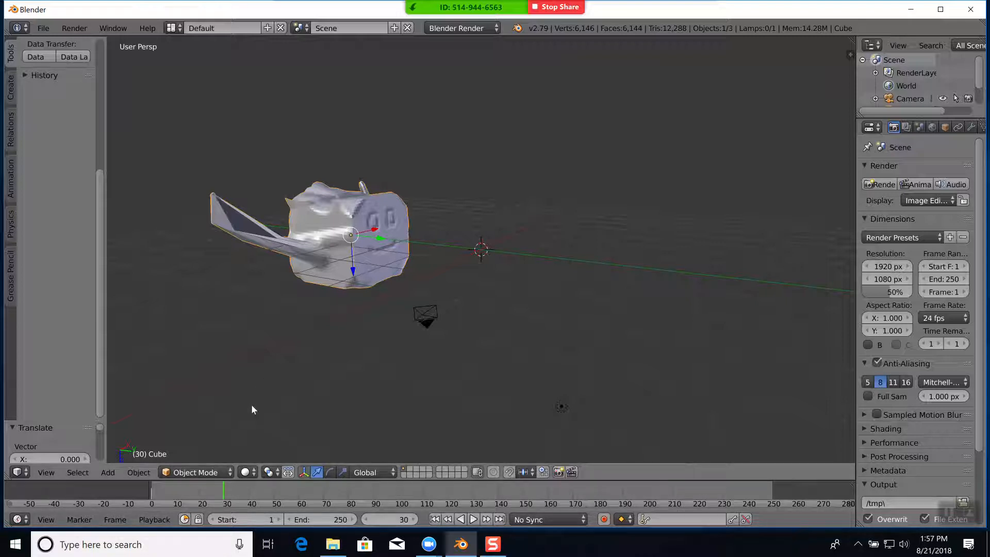
key(i)
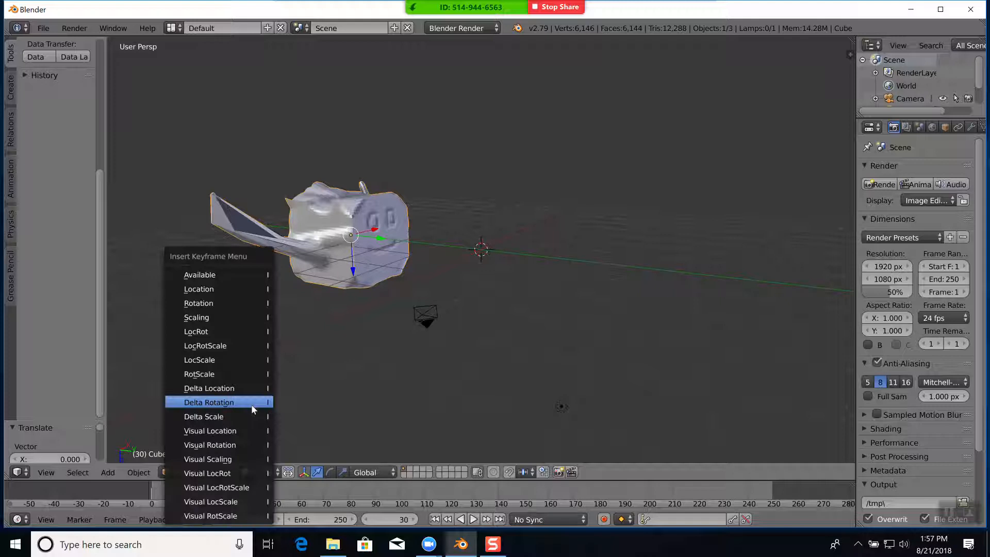
click(217, 288)
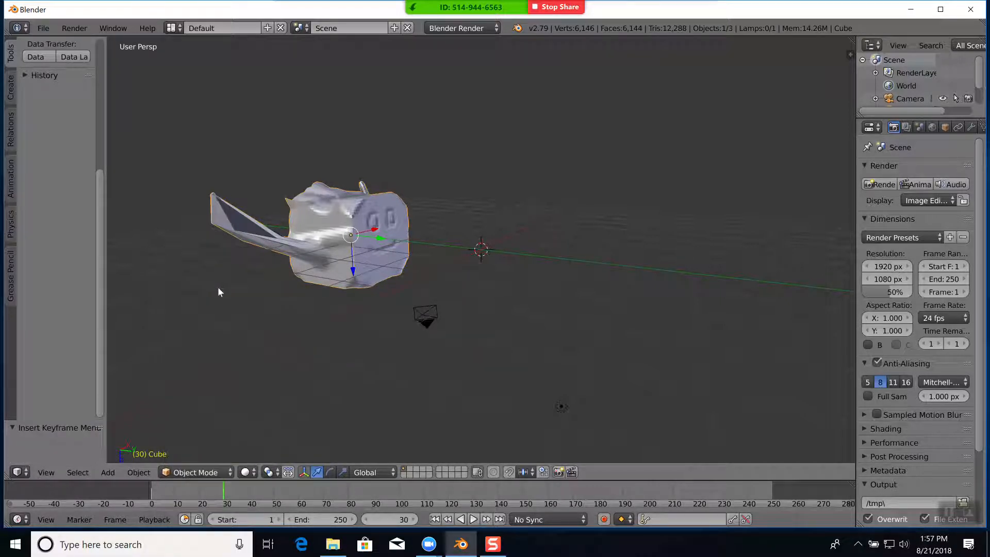
Step: At frame 59, move the cube along the Y axis just past the scene centre and insert a Location keyframe
click(297, 490)
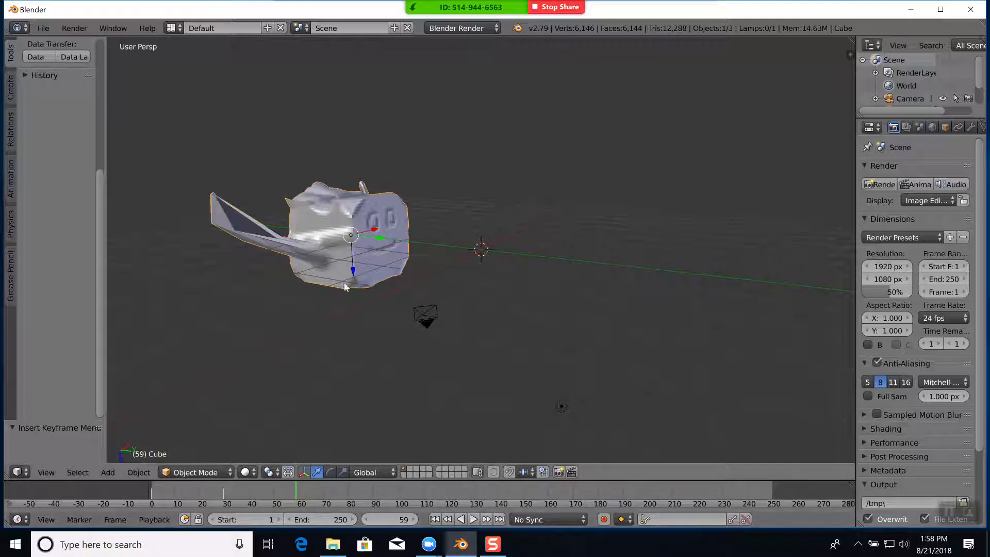
drag(380, 239, 530, 271)
key(i)
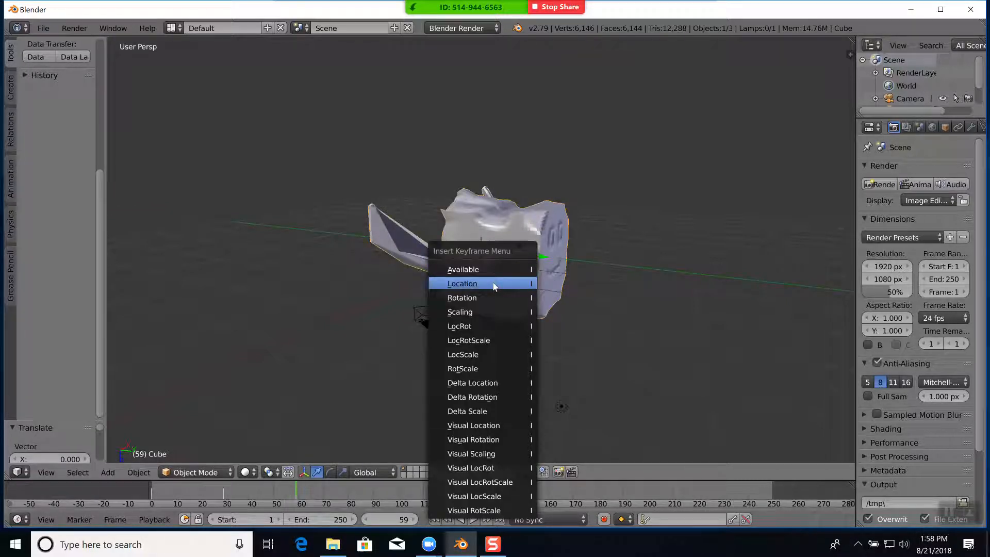
click(494, 283)
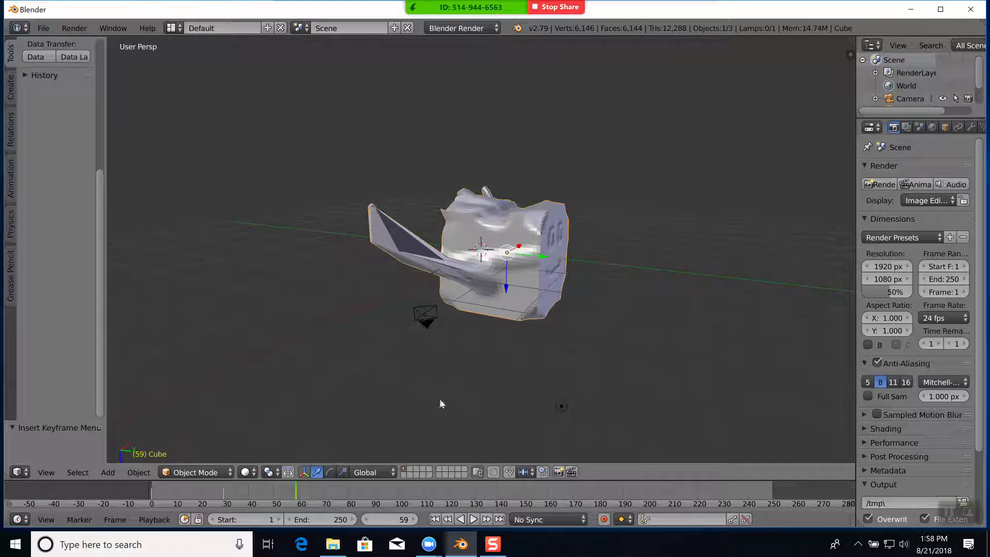
Step: At frame 89, move the cube further forward along the Y axis and insert a Location keyframe
click(372, 490)
drag(544, 258, 704, 273)
key(i)
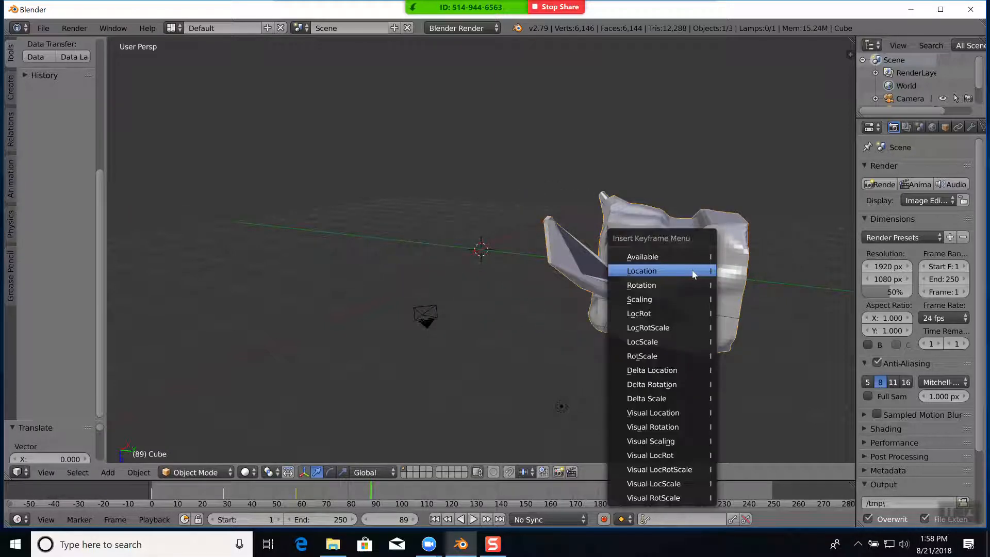
click(658, 270)
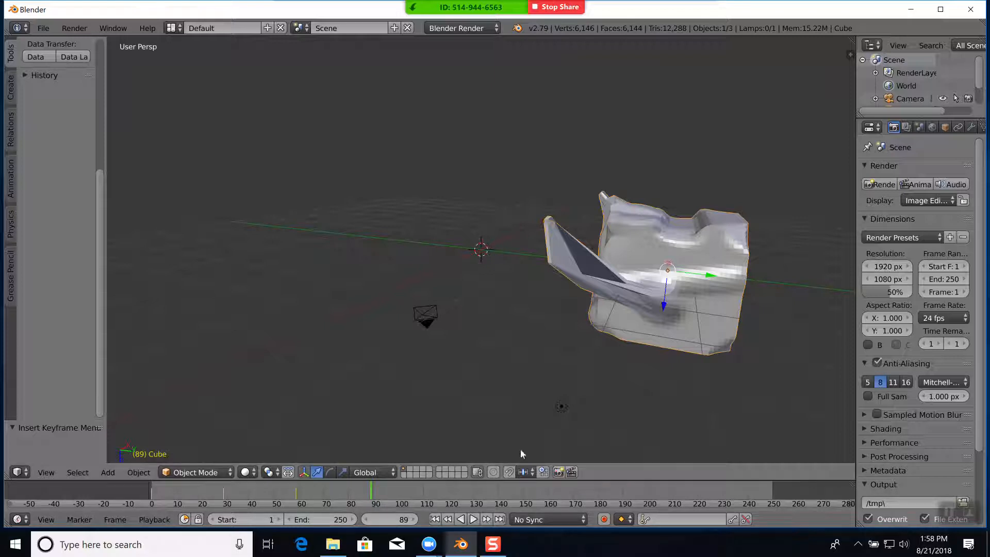
Step: View the cube's face and play the animation, restarting it near the first frame before stopping playback
middle_drag(616, 427, 593, 421)
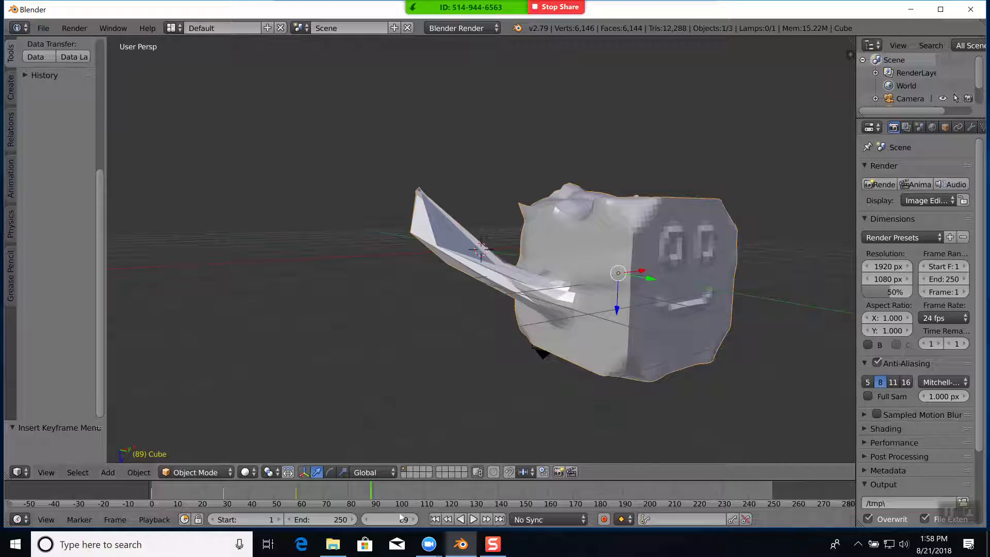
click(474, 518)
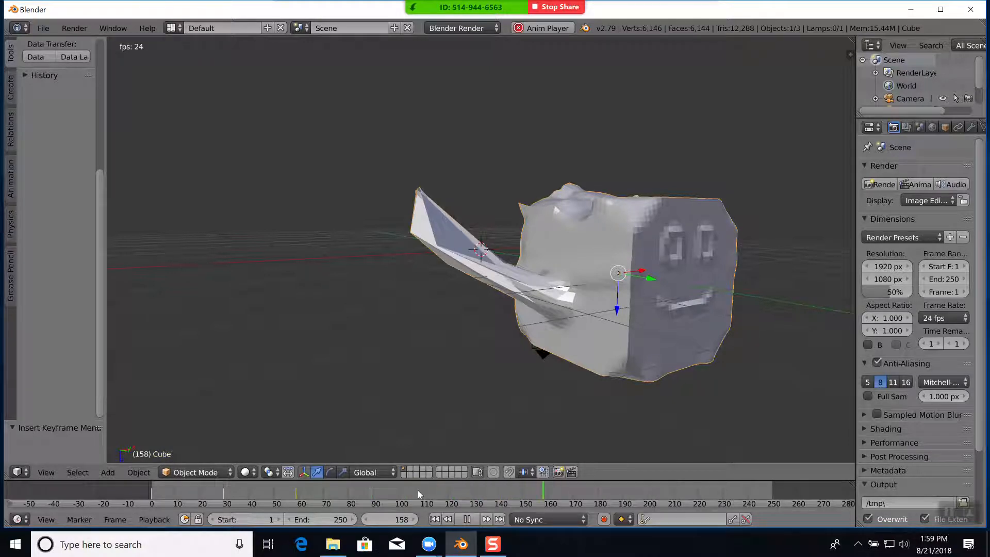
click(158, 490)
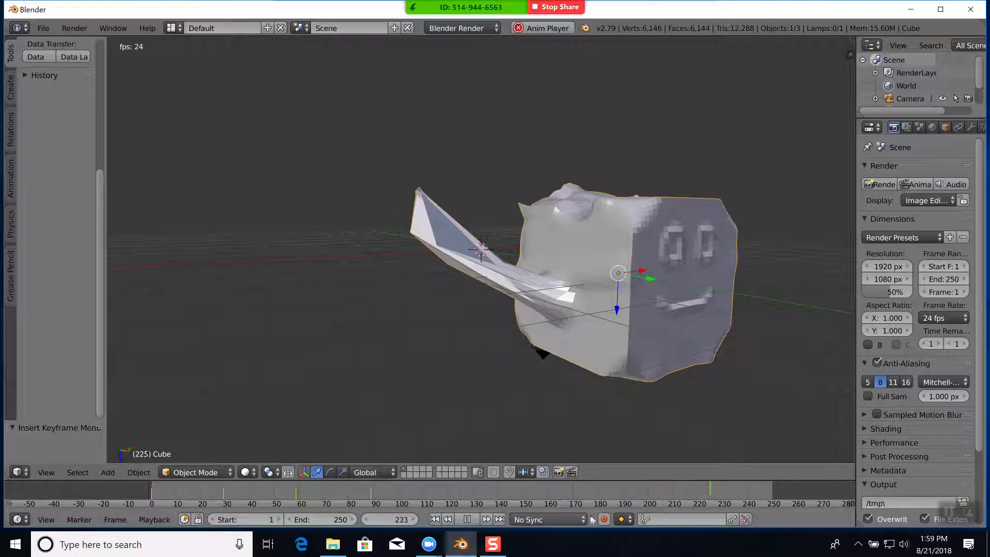
click(466, 519)
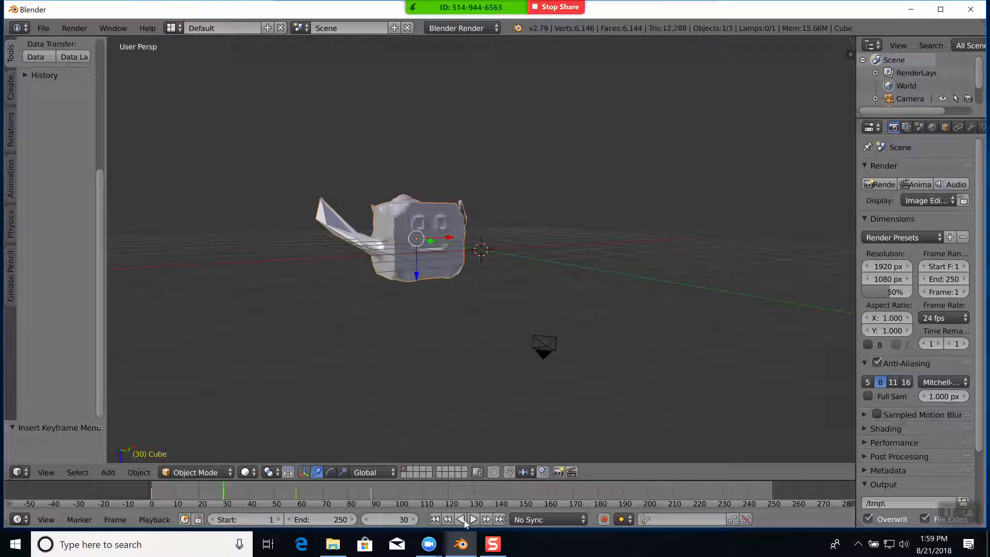
Step: Try setting the animation's end frame to 109 and to 241
click(420, 490)
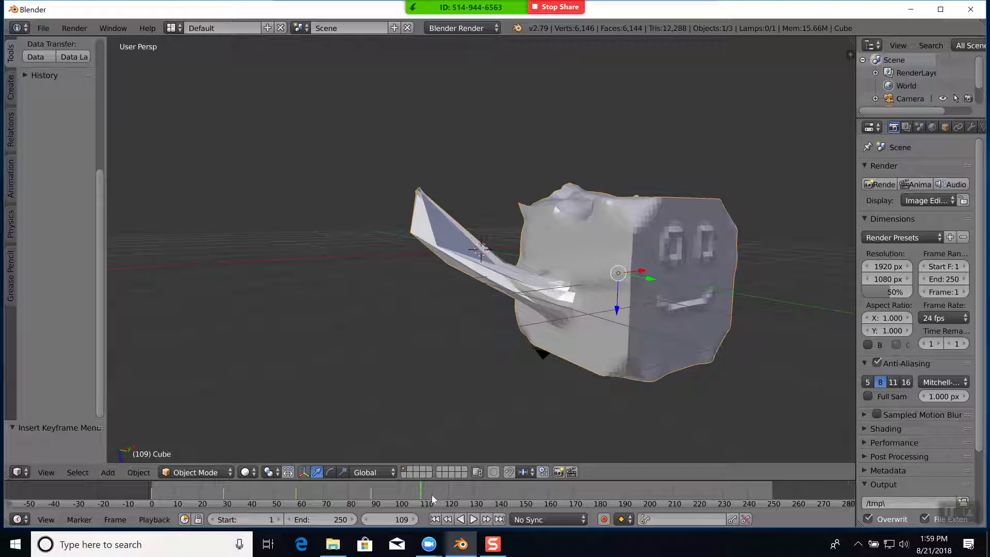
key(e)
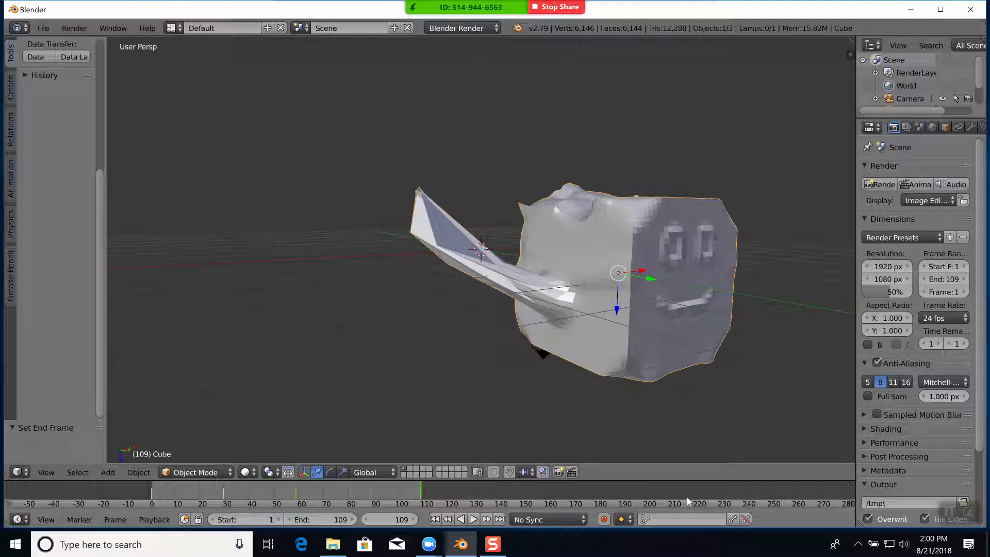
click(738, 494)
click(751, 493)
key(alt+e)
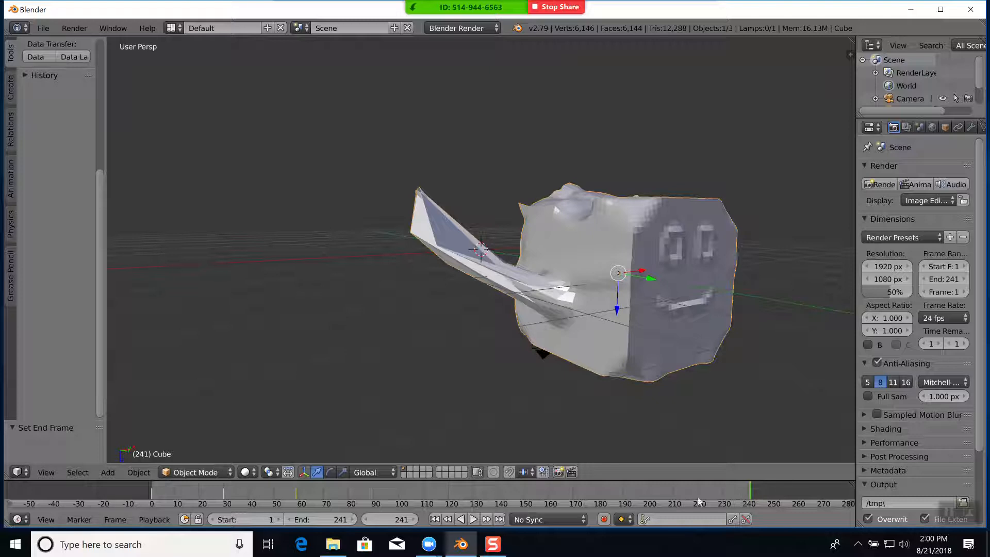
Step: Set the animation's end frame to 100, play the shortened range and stop playback
click(397, 492)
key(e)
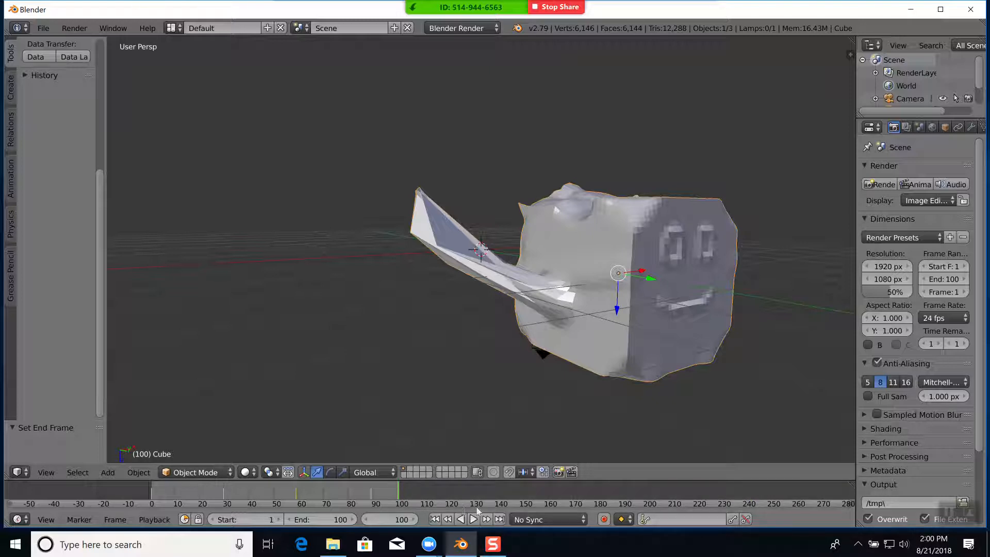
click(473, 519)
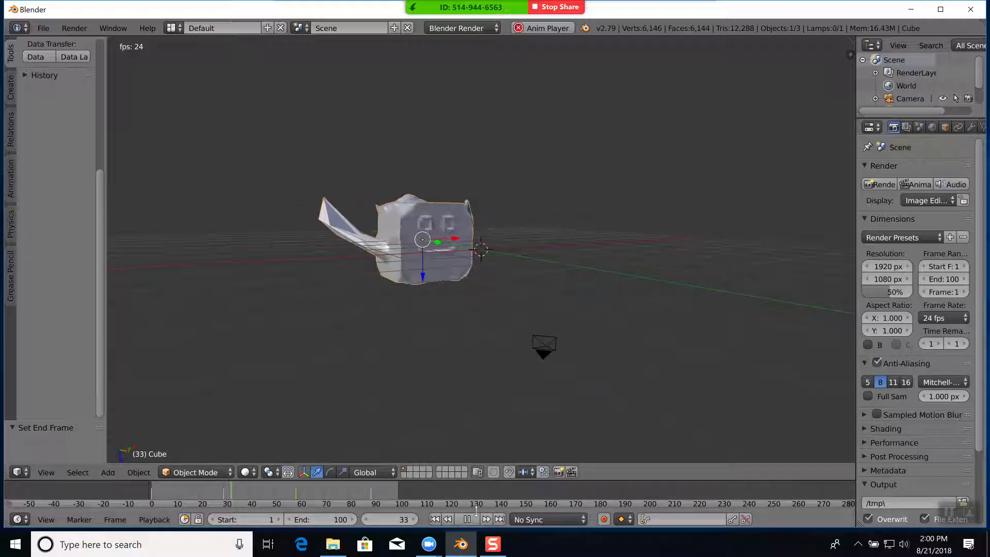
click(468, 519)
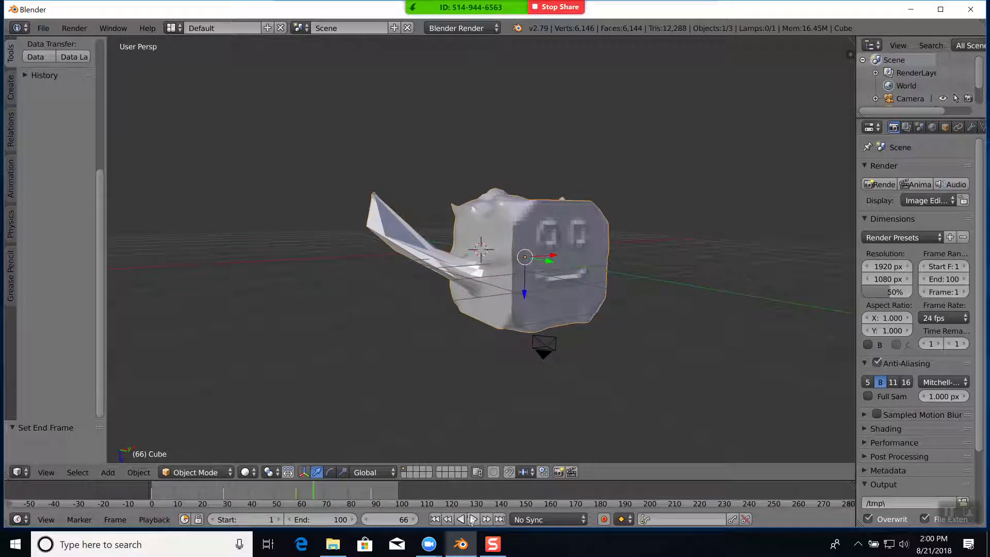
Step: At frame 59, place the 3D cursor on the empty side of the cube near the X axis and deselect all objects
middle_drag(576, 402, 598, 397)
click(297, 490)
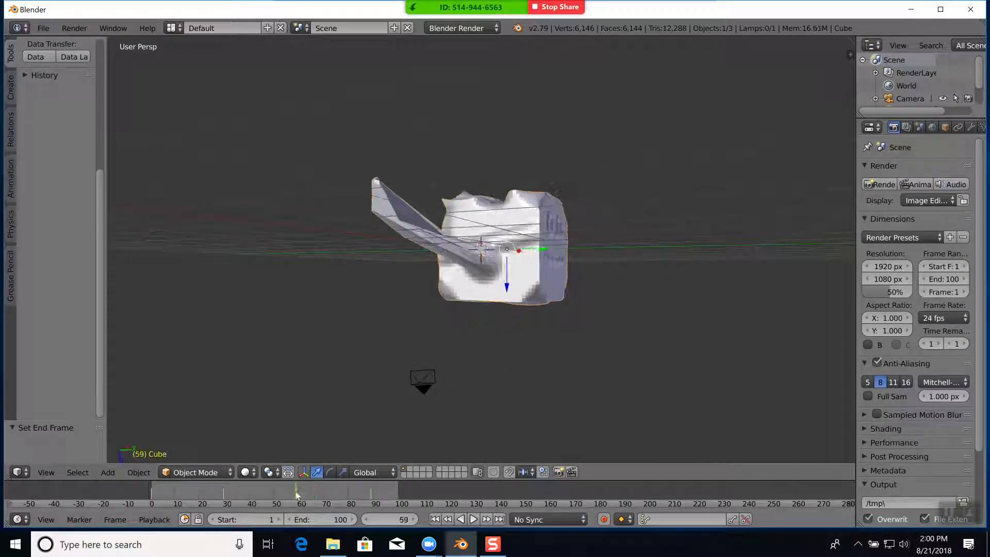
middle_drag(543, 369, 503, 429)
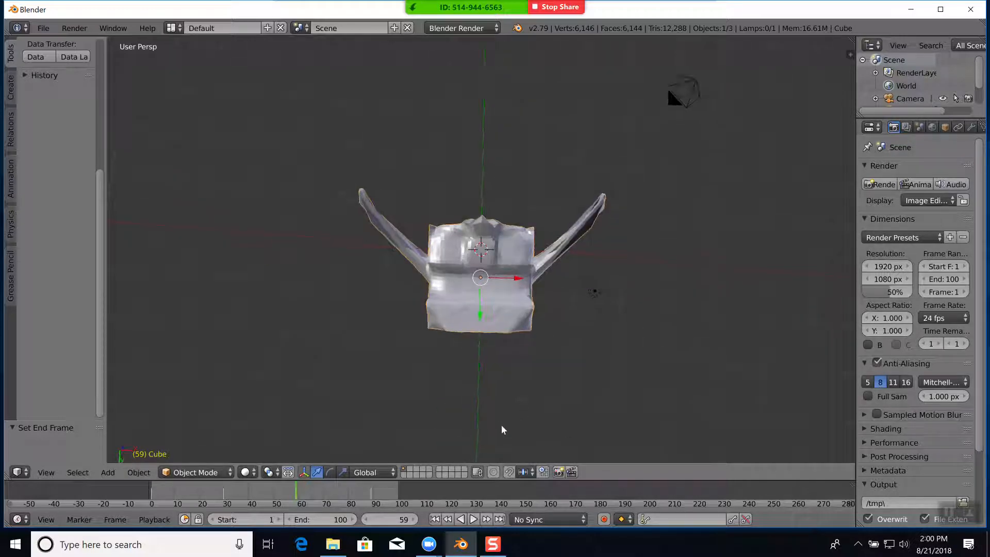
click(716, 254)
click(78, 472)
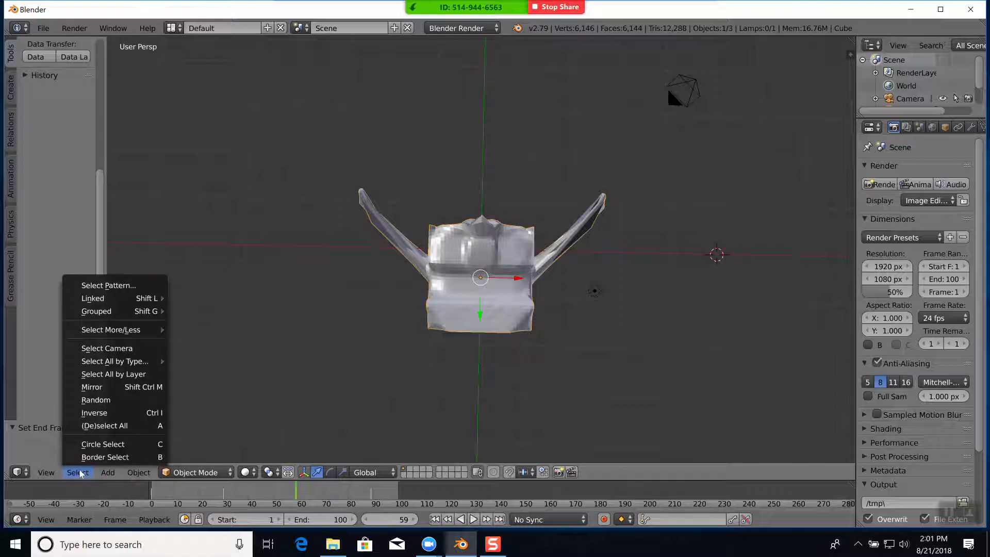
click(111, 427)
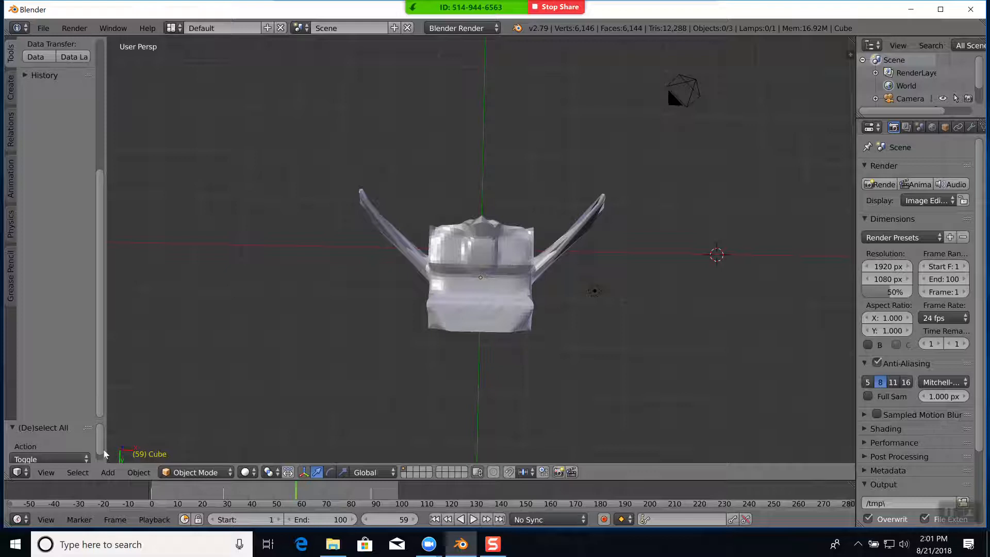
Step: Add a UV sphere mesh at the 3D cursor
click(107, 473)
mouse_move(132, 420)
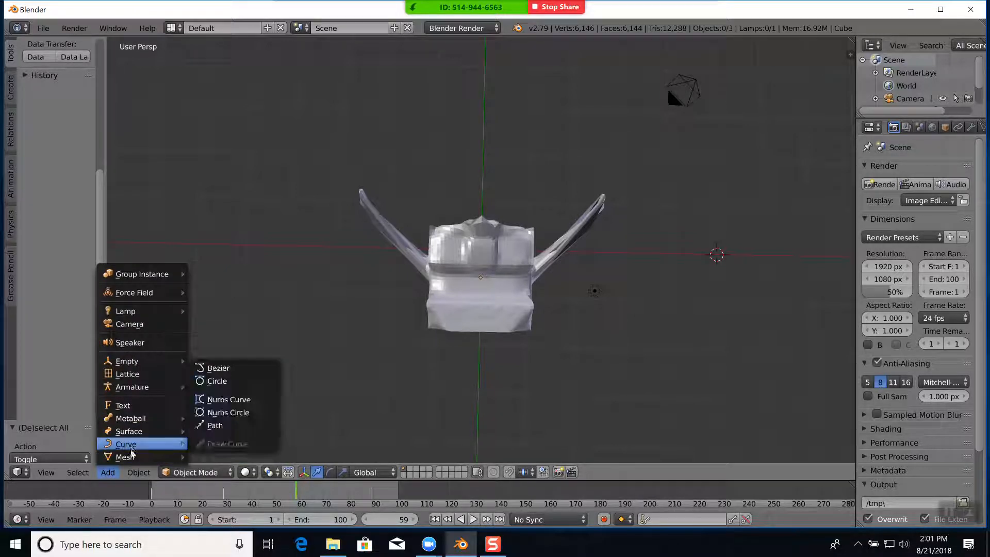
mouse_move(130, 457)
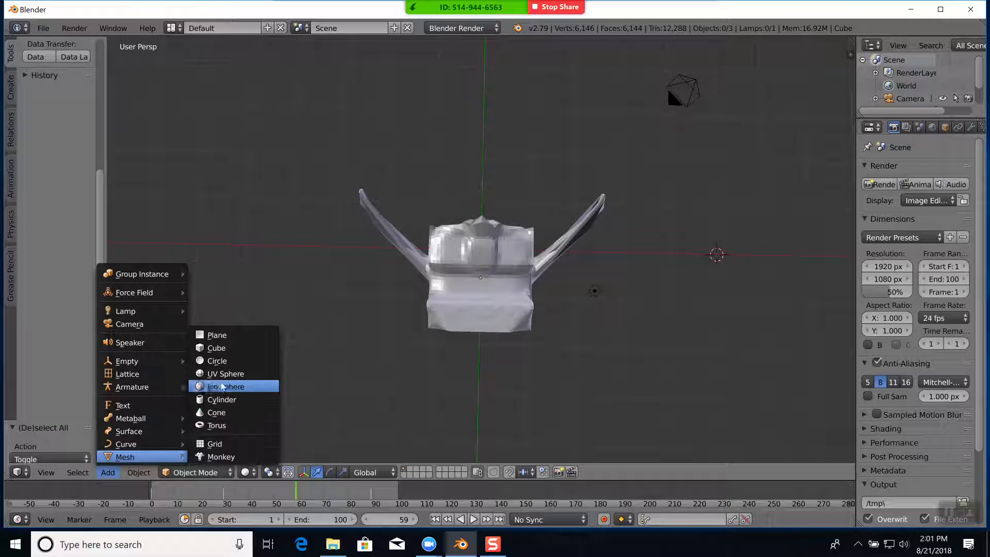
click(225, 375)
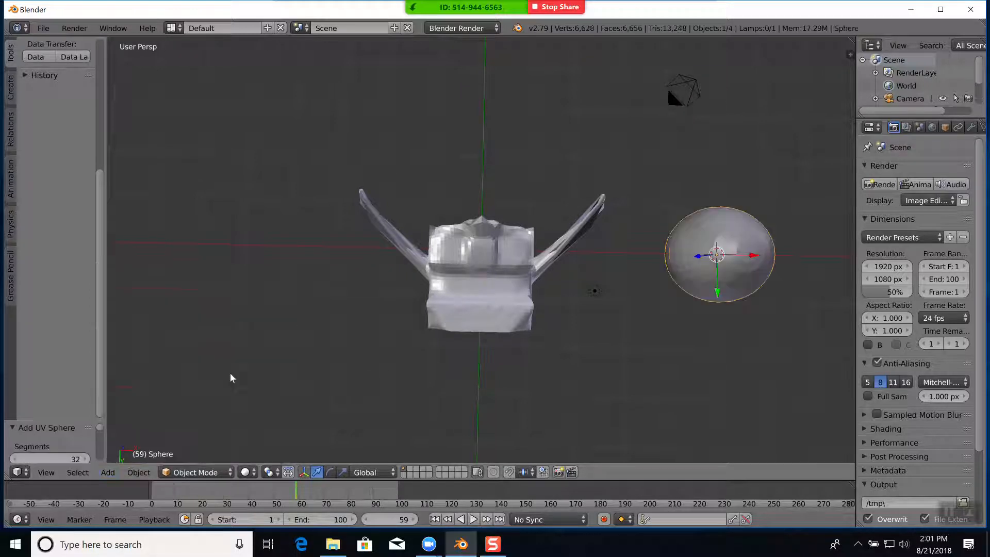
Step: Play the animation with the sphere beside the moving cube and stop playback
middle_drag(511, 400, 537, 353)
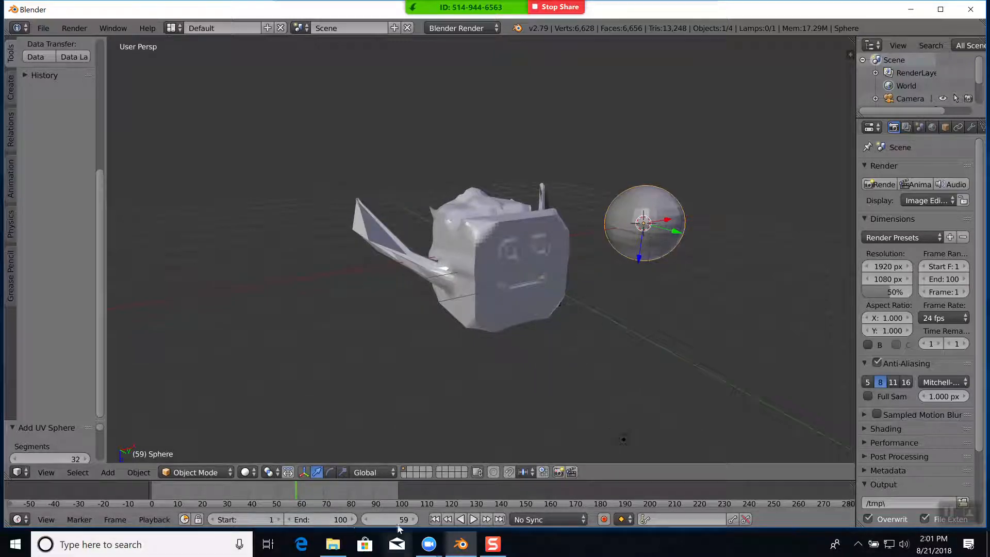
click(474, 518)
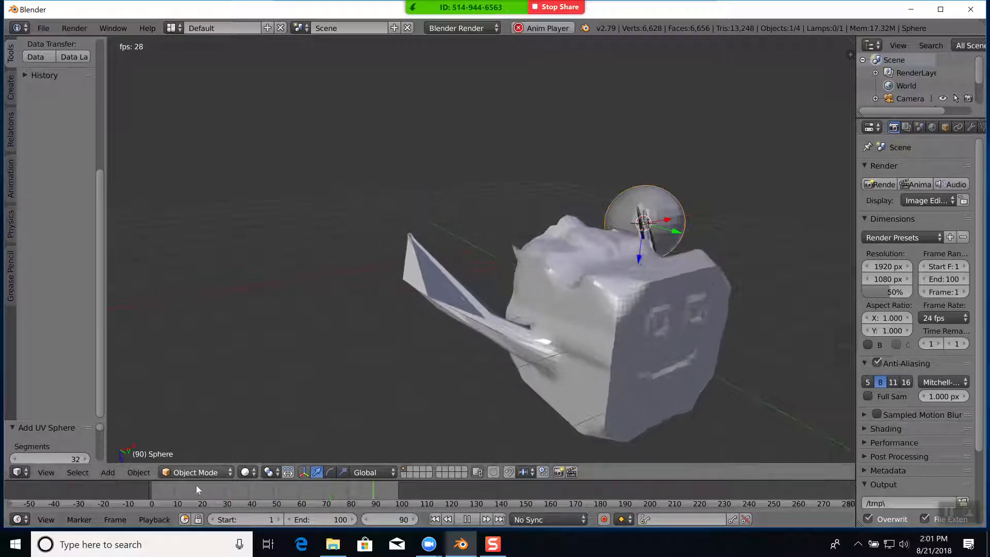
click(466, 520)
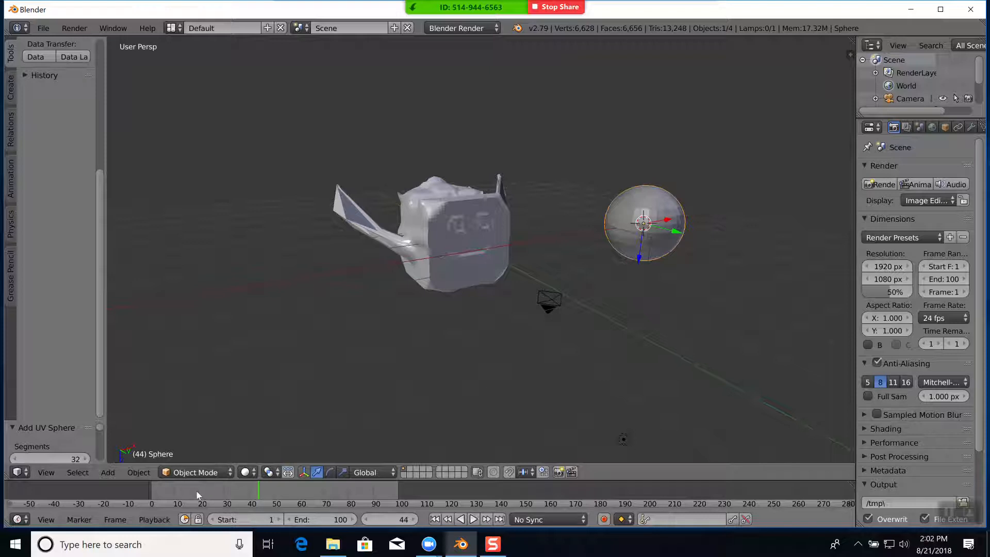
Step: Insert a Location keyframe for the sphere at its starting position on frame 12
click(179, 487)
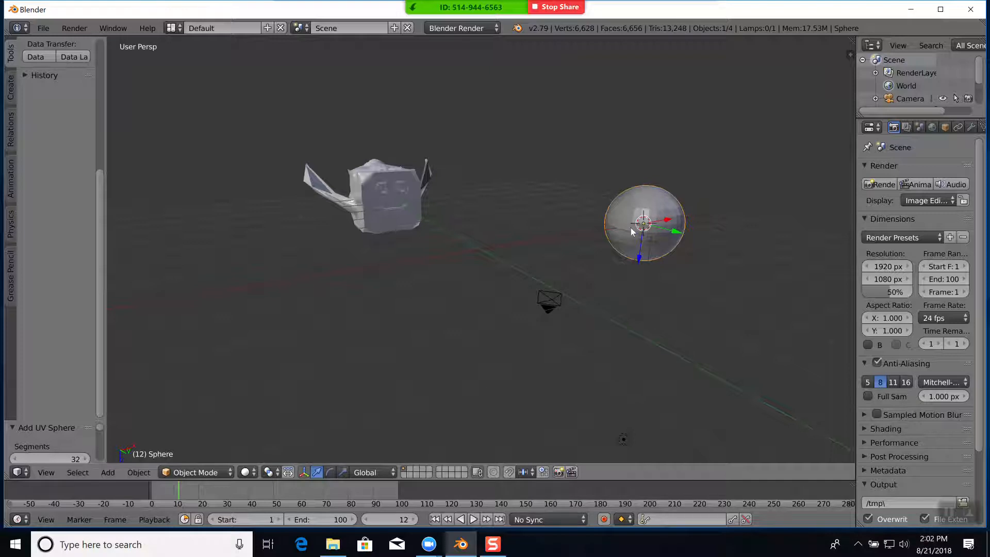
key(i)
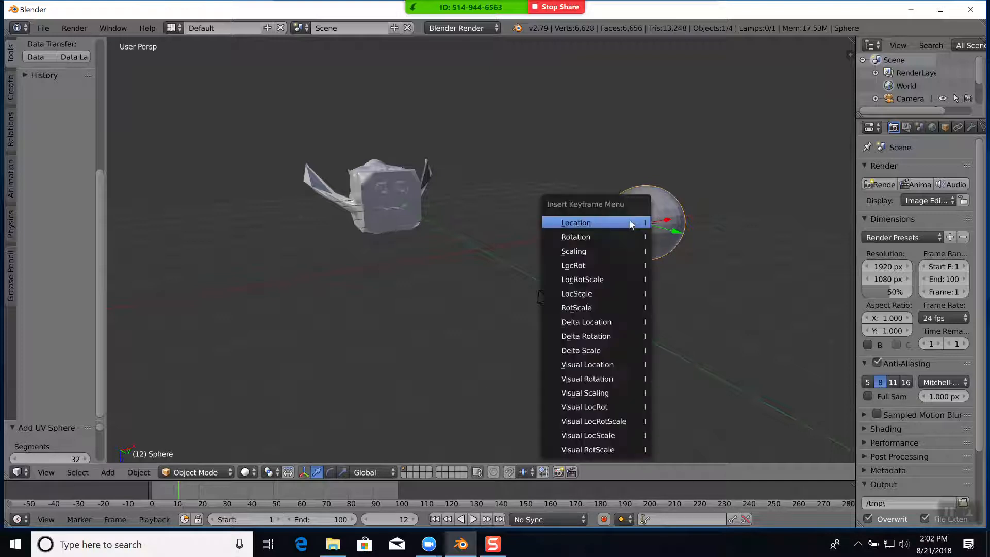
click(601, 222)
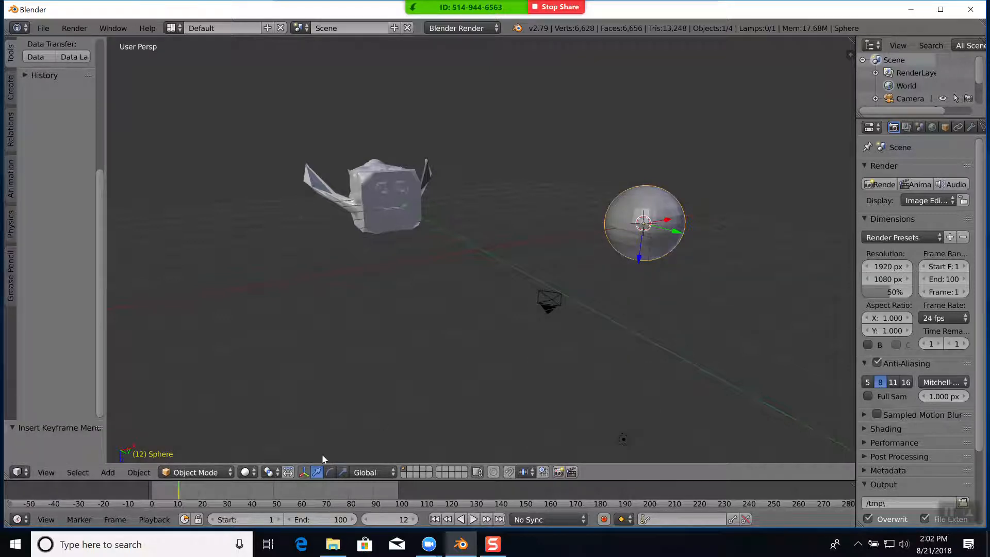
Step: At frame 23, move the sphere about -1.25 along X towards the cube and insert a Location keyframe
click(205, 488)
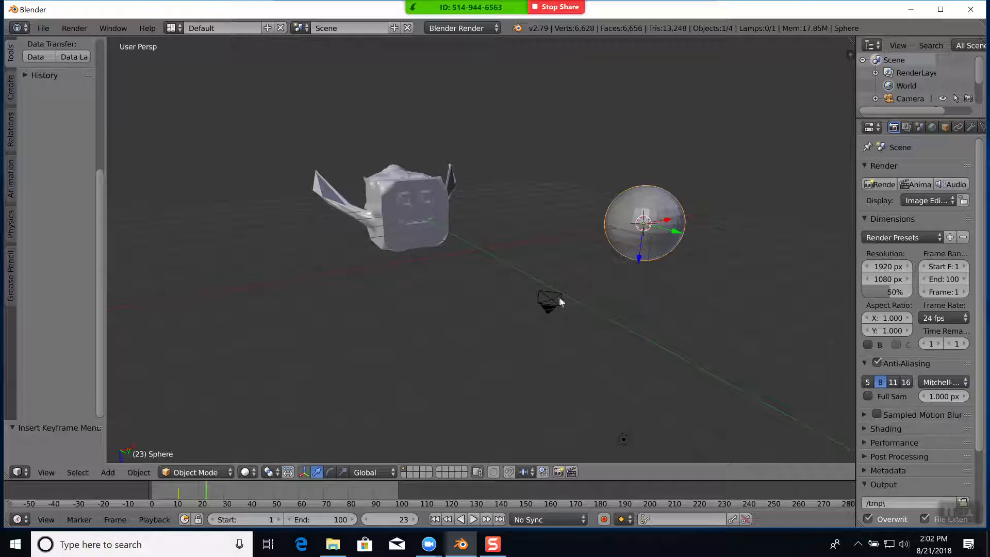
drag(668, 221, 634, 231)
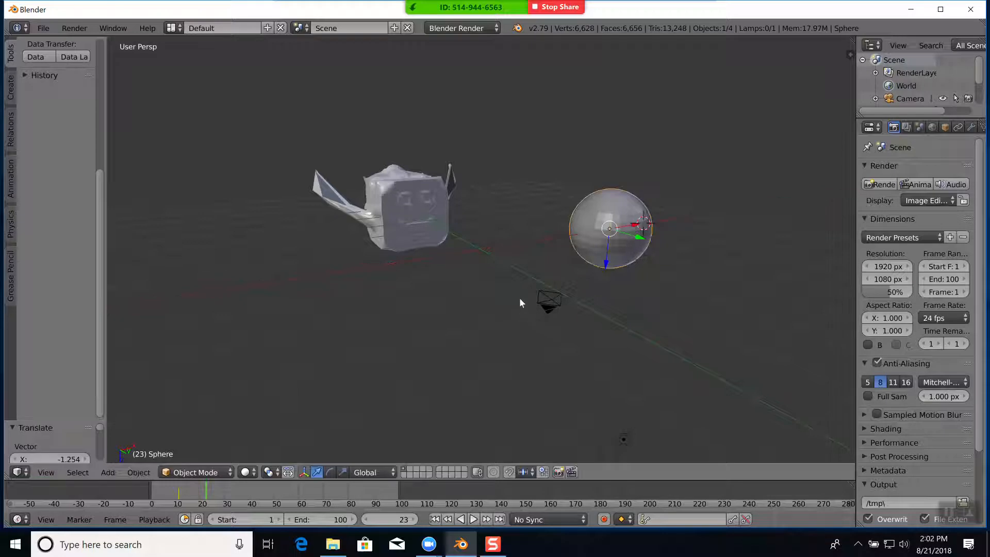
key(i)
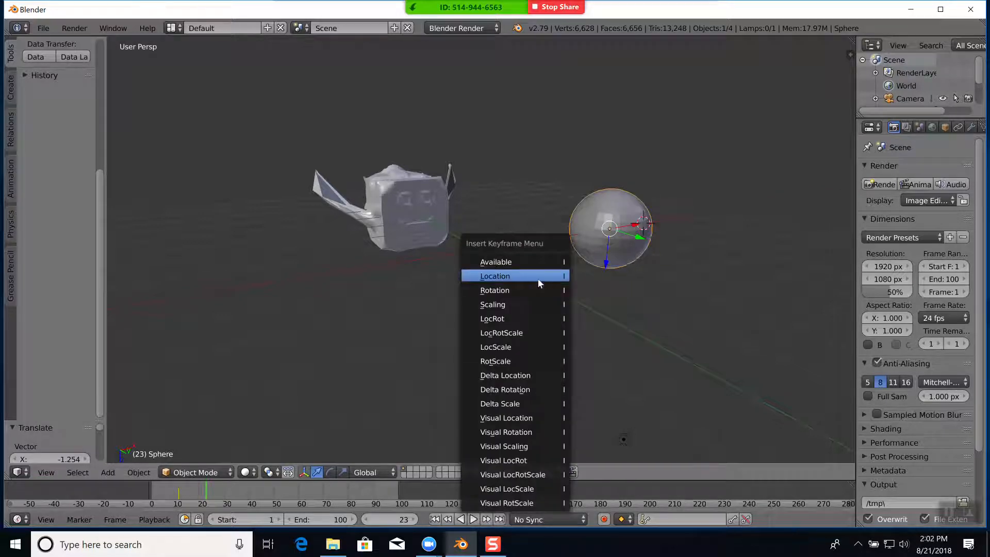
click(534, 282)
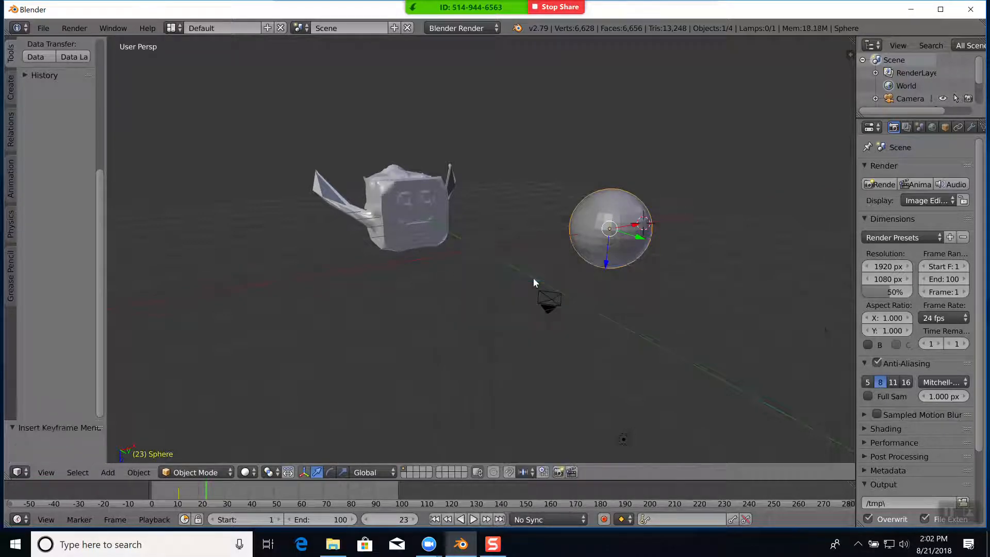
Step: At frame 37, move the sphere about -1.32 further along X and insert a Location keyframe
click(241, 496)
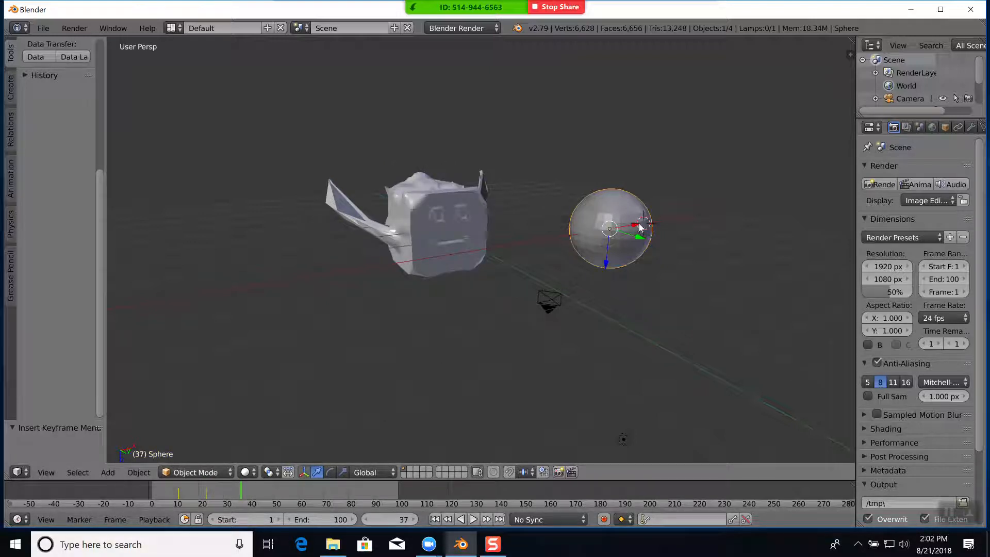
drag(641, 226, 595, 227)
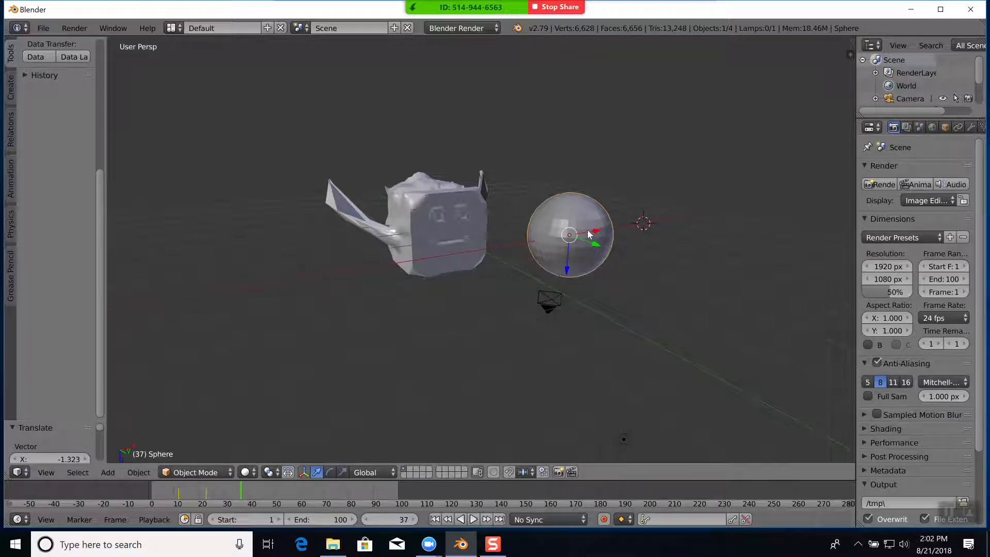
key(i)
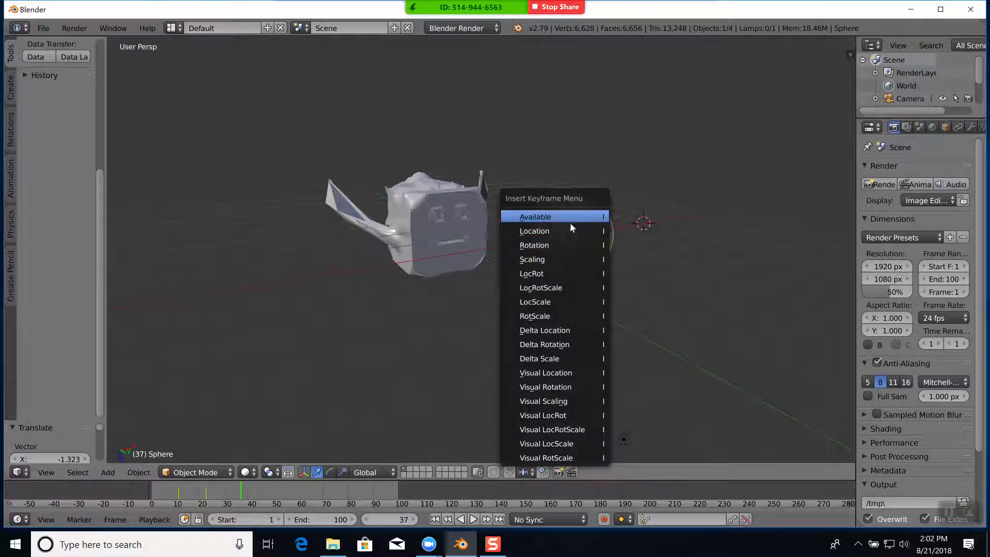
click(570, 231)
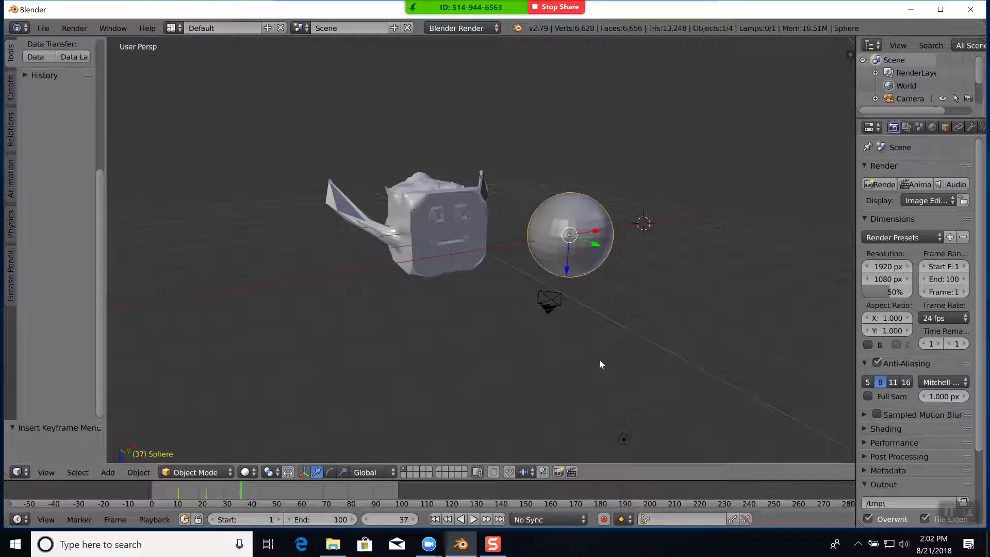
Step: At frame 44, raise the sphere above the cube, shift it about -0.69 along X and insert a Location keyframe
click(276, 488)
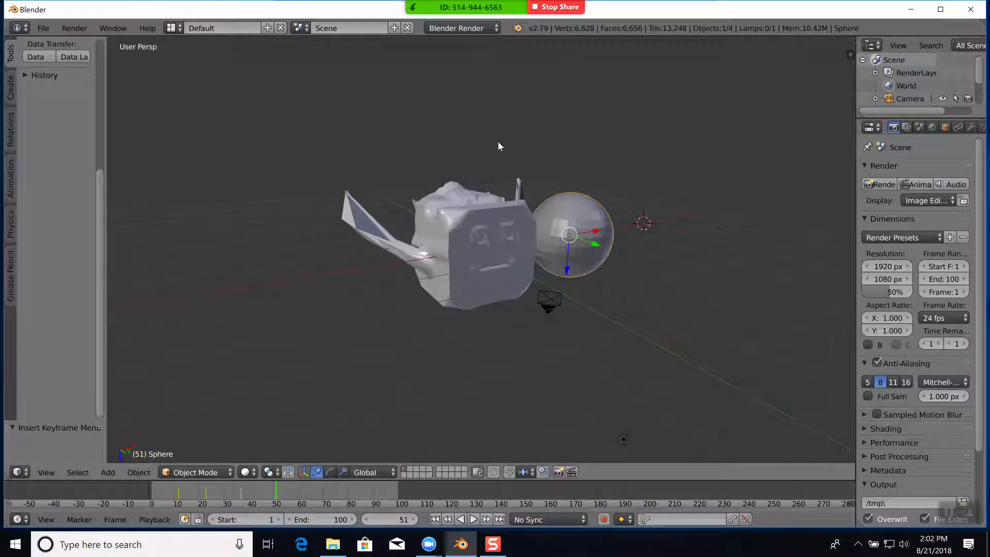
click(257, 491)
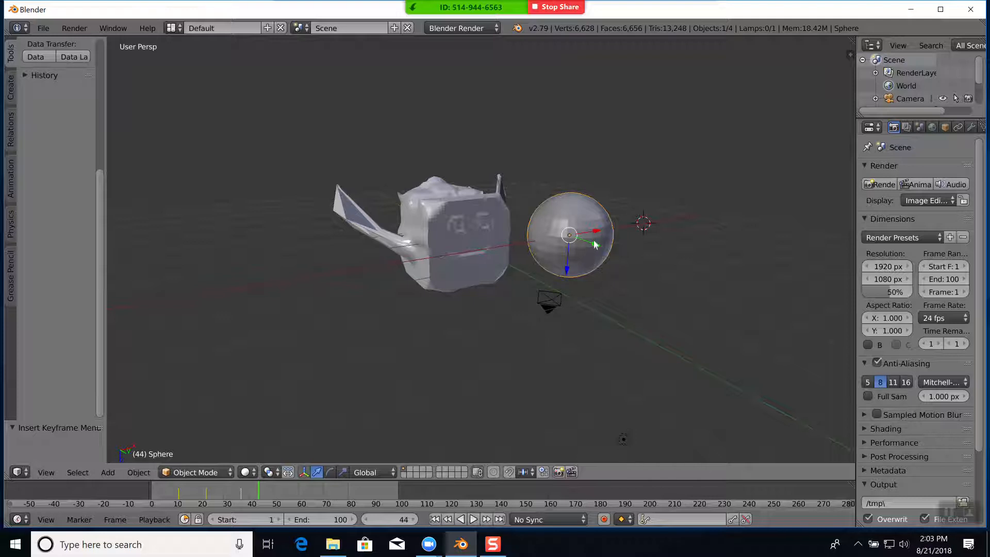
drag(567, 255, 571, 137)
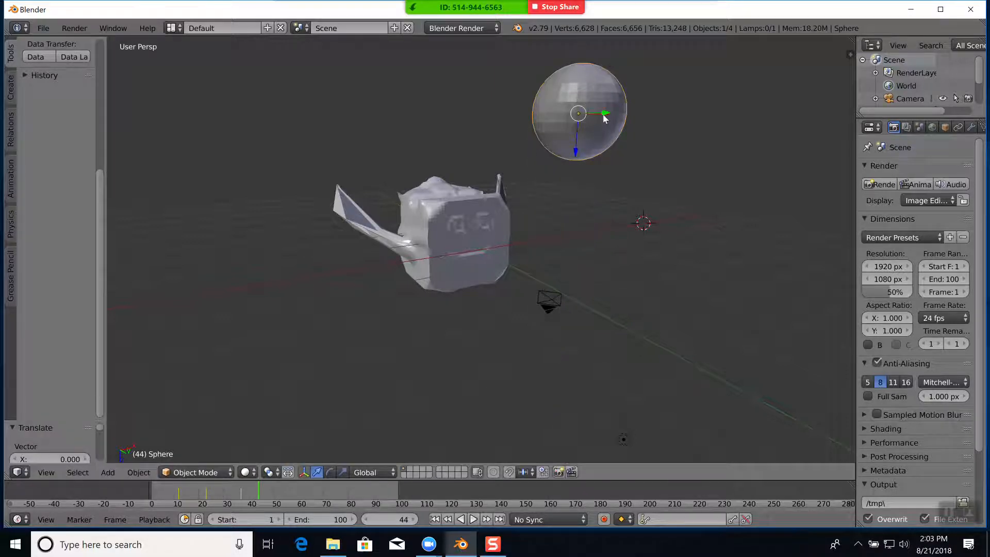
middle_drag(656, 148, 645, 120)
drag(651, 118, 610, 119)
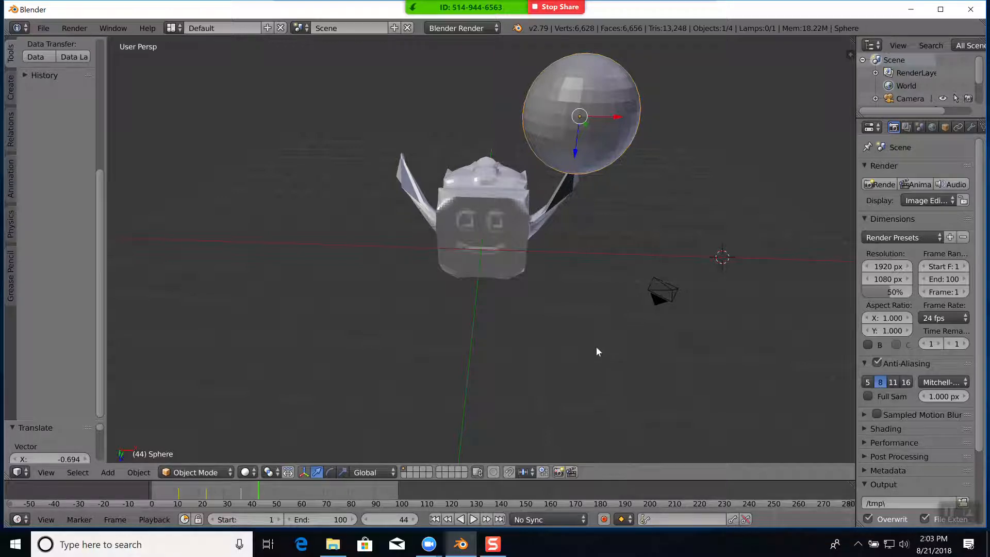
key(i)
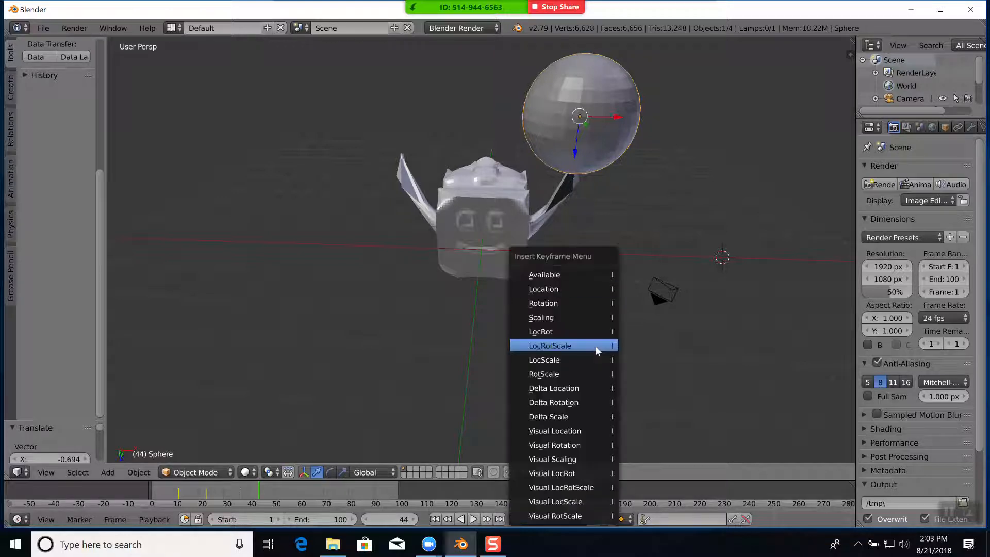
click(576, 290)
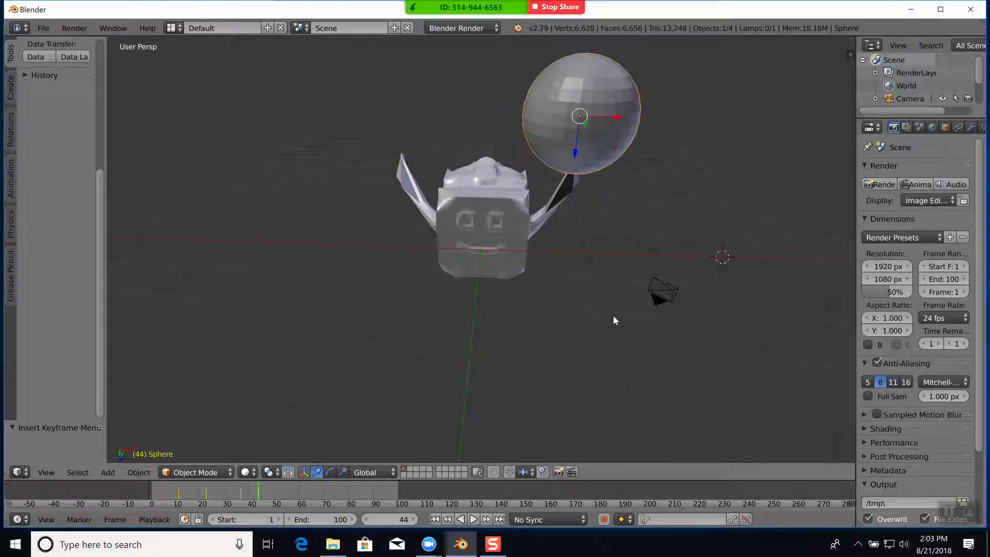
Step: At frame 59, move the raised sphere about -4.25 along X over to the cube's other side and insert a Location keyframe
mouse_move(614, 320)
middle_down()
mouse_move(635, 308)
mouse_move(614, 303)
middle_up()
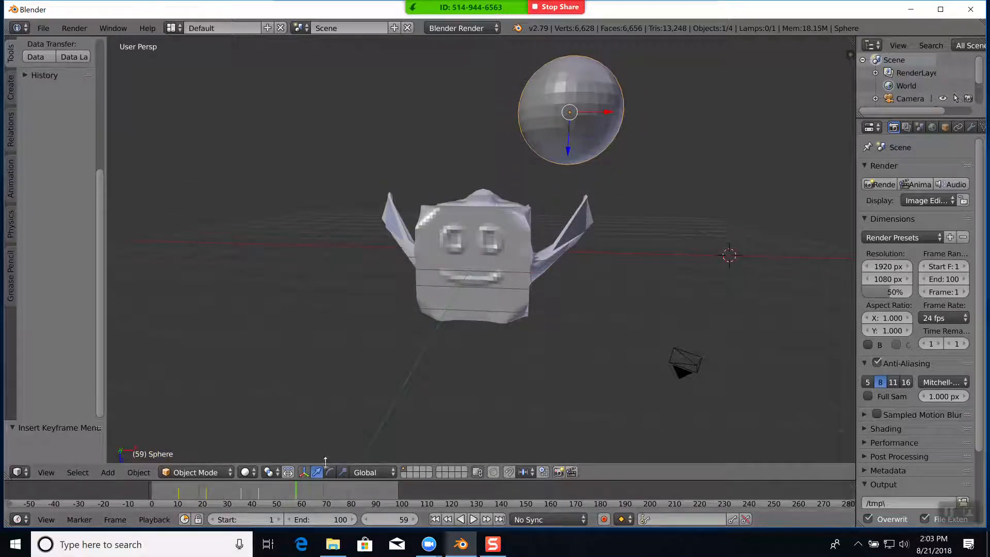
middle_drag(352, 418, 364, 418)
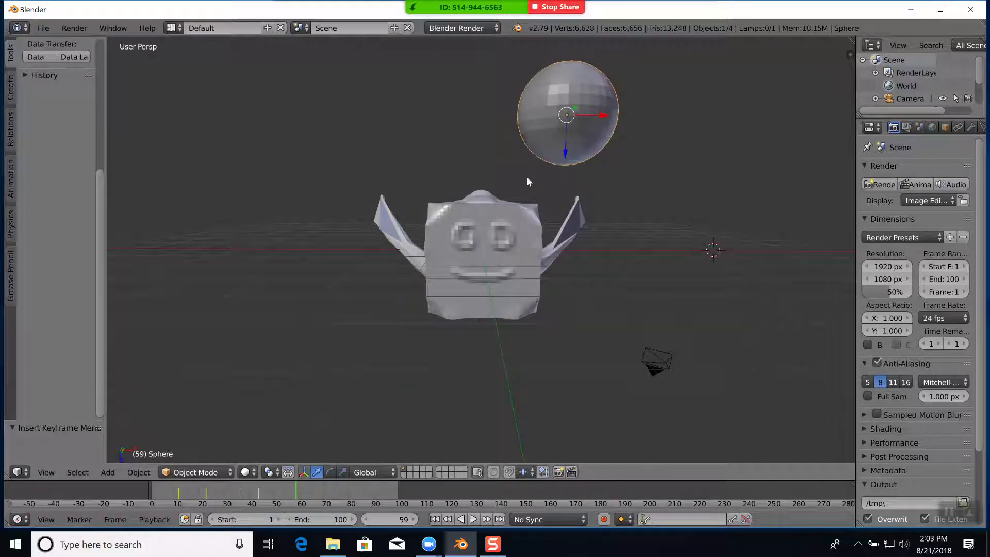
drag(595, 119, 390, 123)
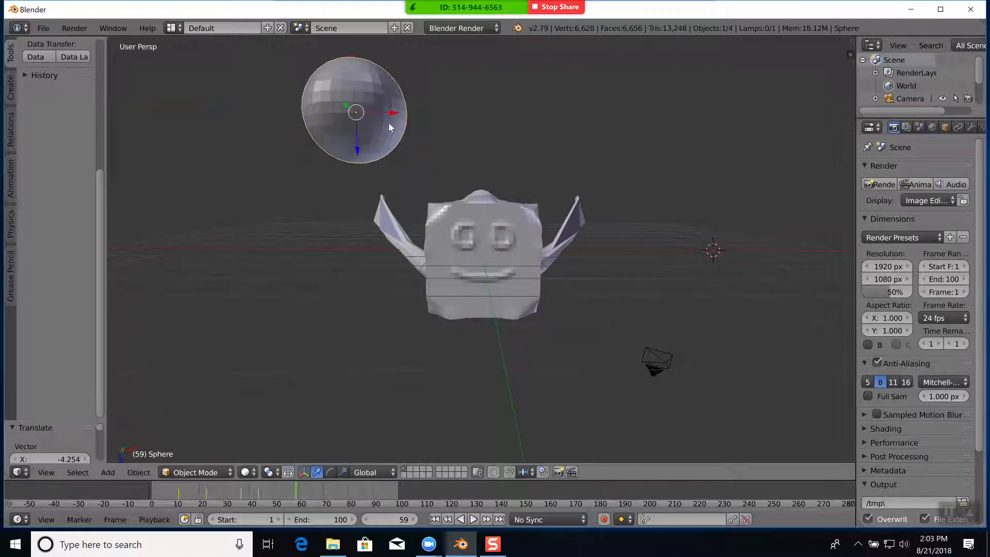
key(i)
click(390, 126)
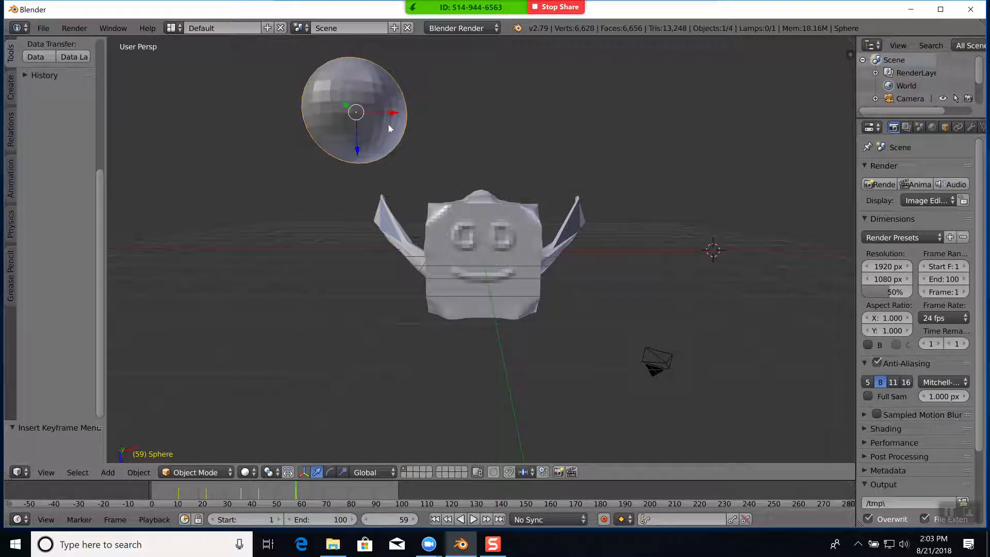
Step: At frame 80, lower the sphere beside the cube, shift it about -1.56 along X and insert a Location keyframe
middle_drag(393, 246, 406, 250)
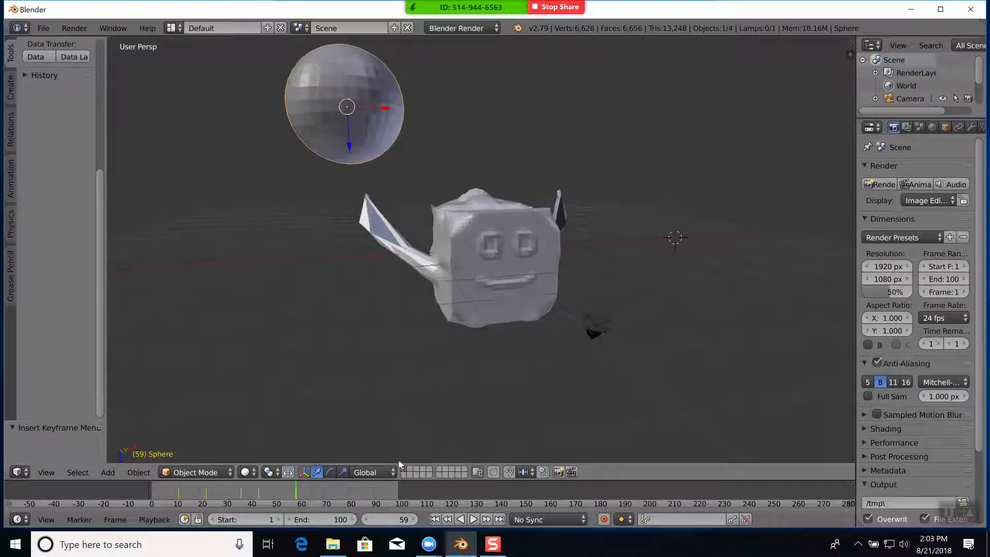
click(349, 490)
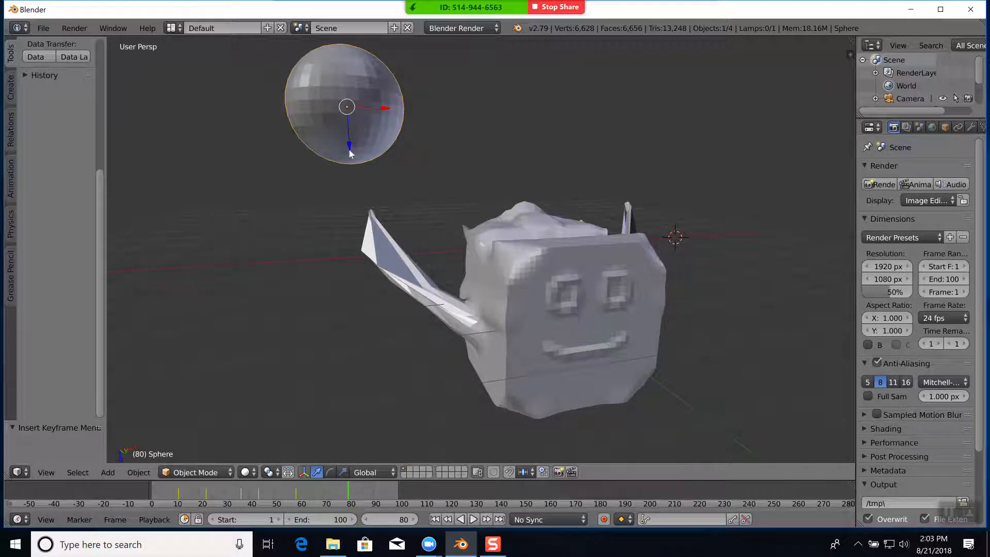
drag(349, 147, 331, 344)
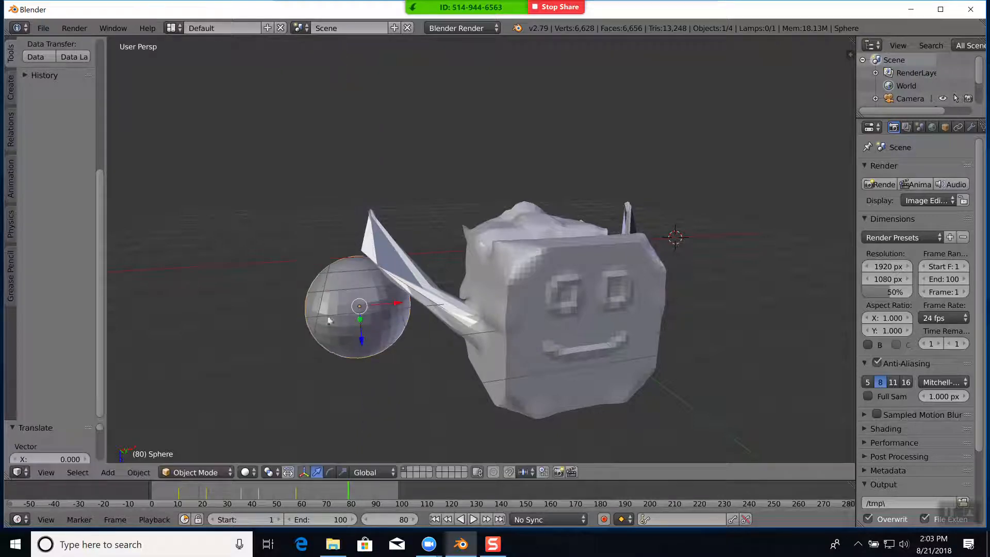
drag(391, 307, 305, 309)
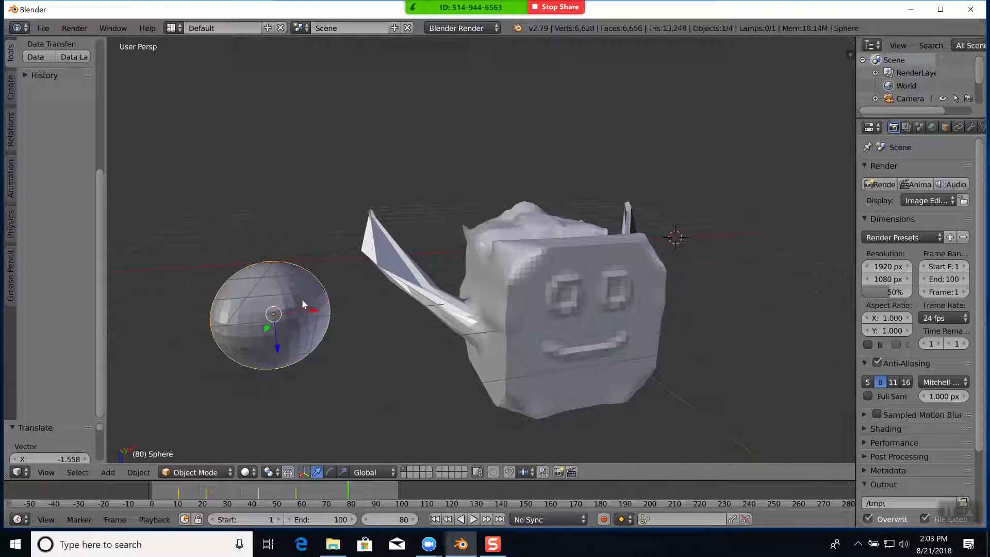
key(i)
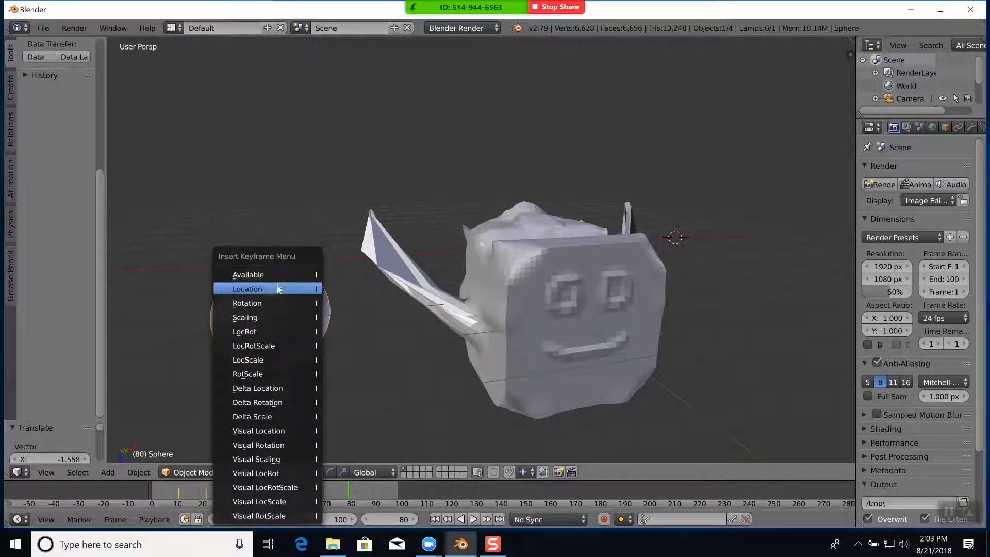
click(279, 290)
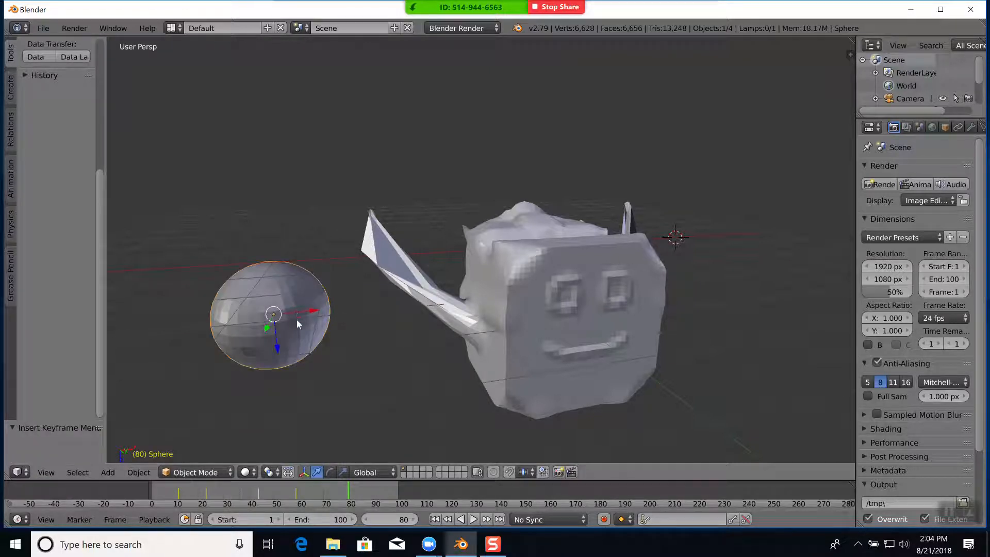
Step: At frame 98, move the sphere about -1.57 along X away from the cube and insert a Location keyframe
click(392, 490)
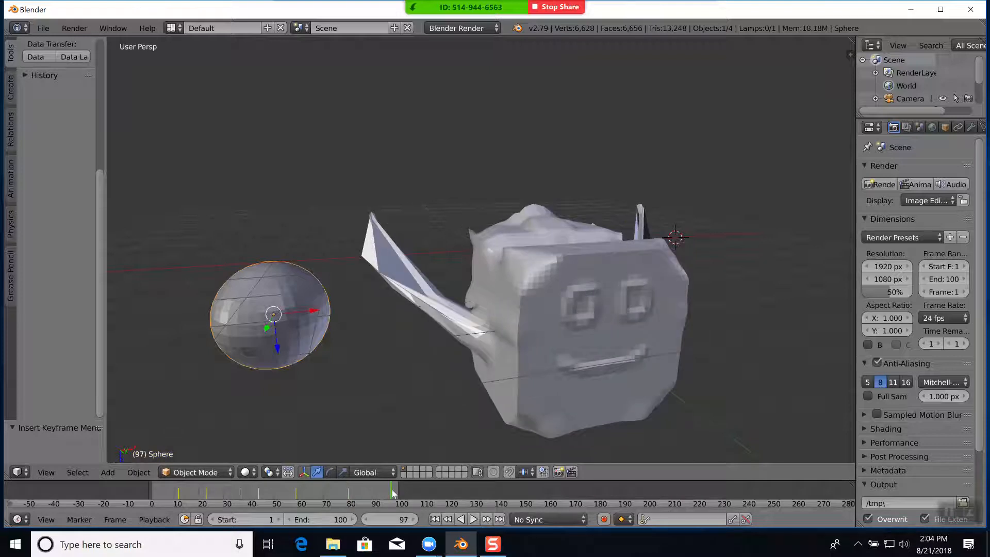
click(394, 491)
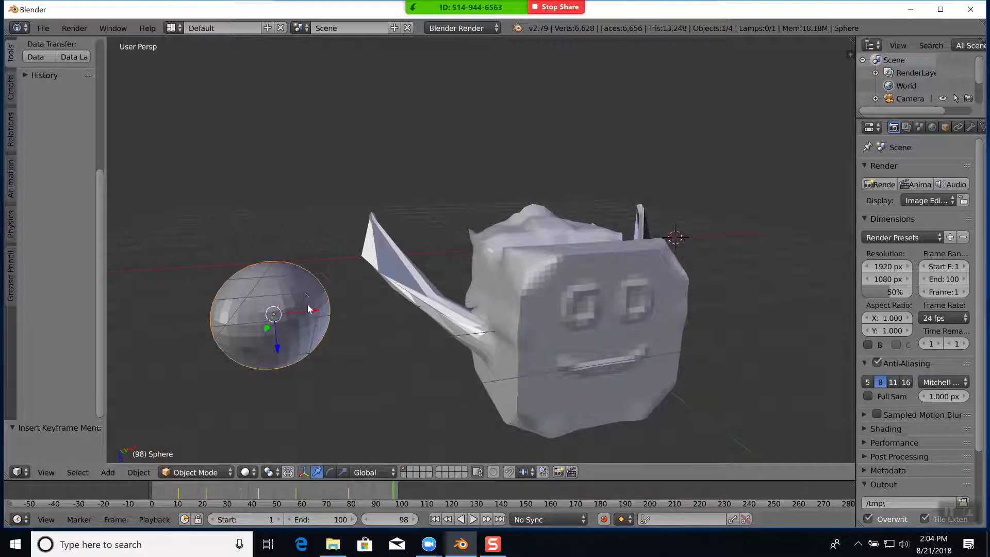
drag(309, 313, 211, 315)
key(i)
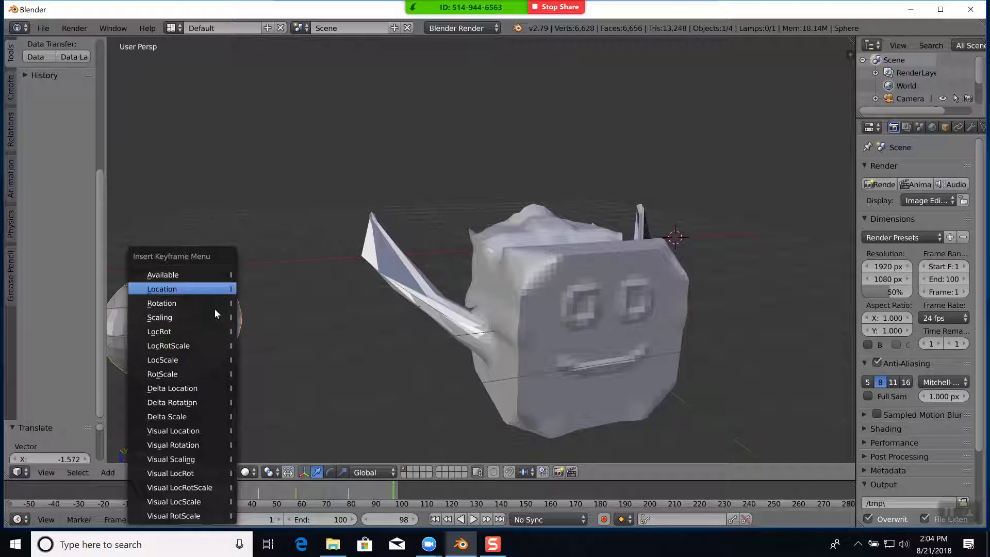
click(219, 289)
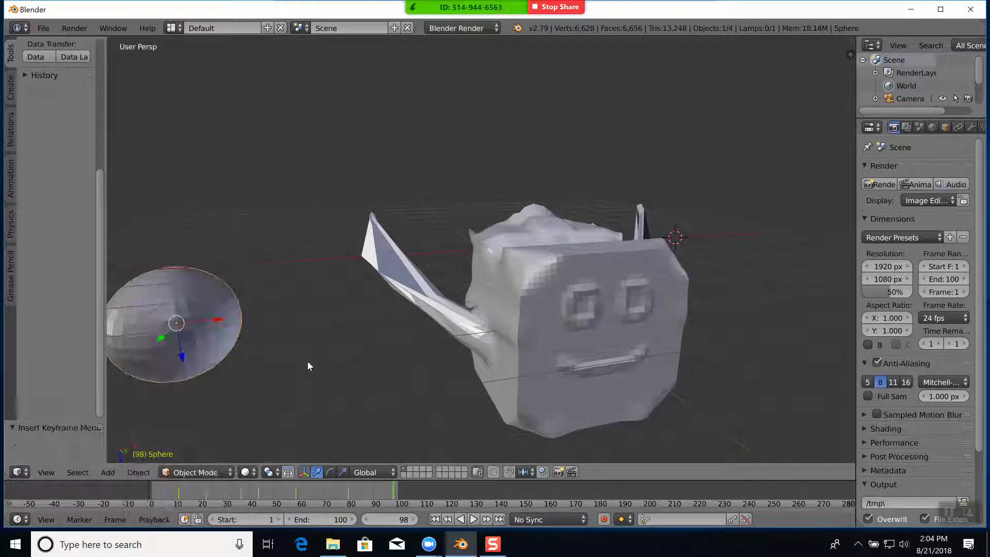
Step: Play the animation with both the sphere and the cube in view, and stop playback
middle_drag(318, 364, 336, 353)
scroll(334, 358, down, 3)
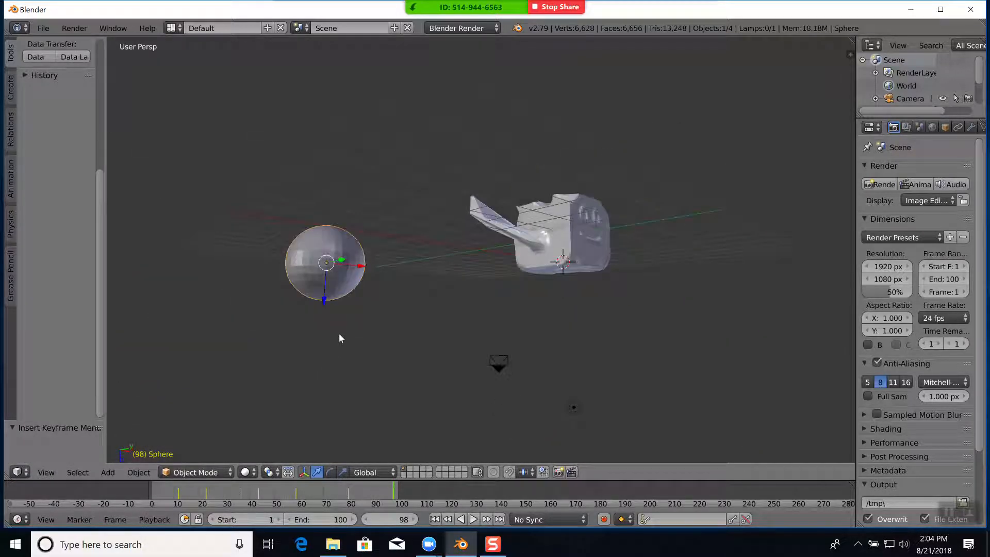
middle_drag(395, 307, 379, 327)
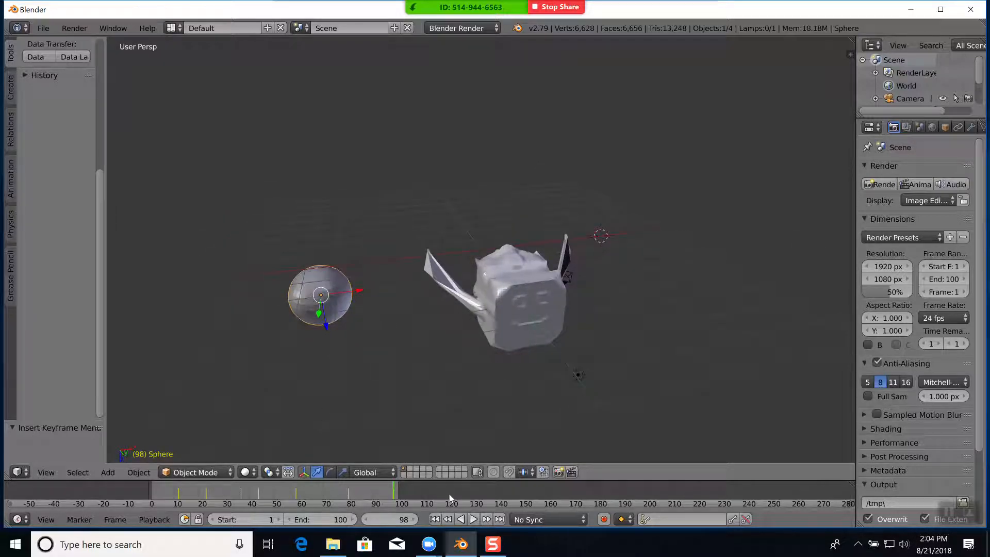
click(473, 519)
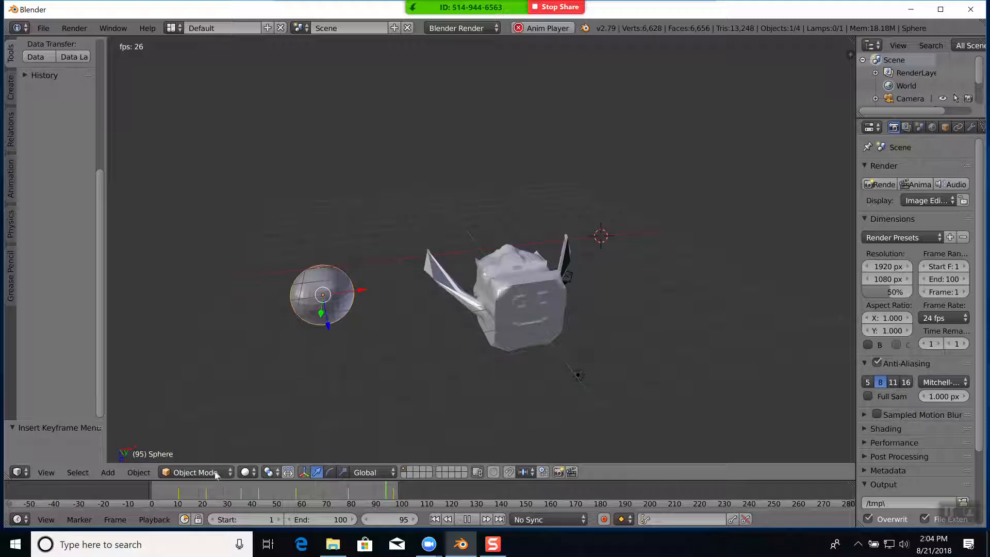
click(468, 519)
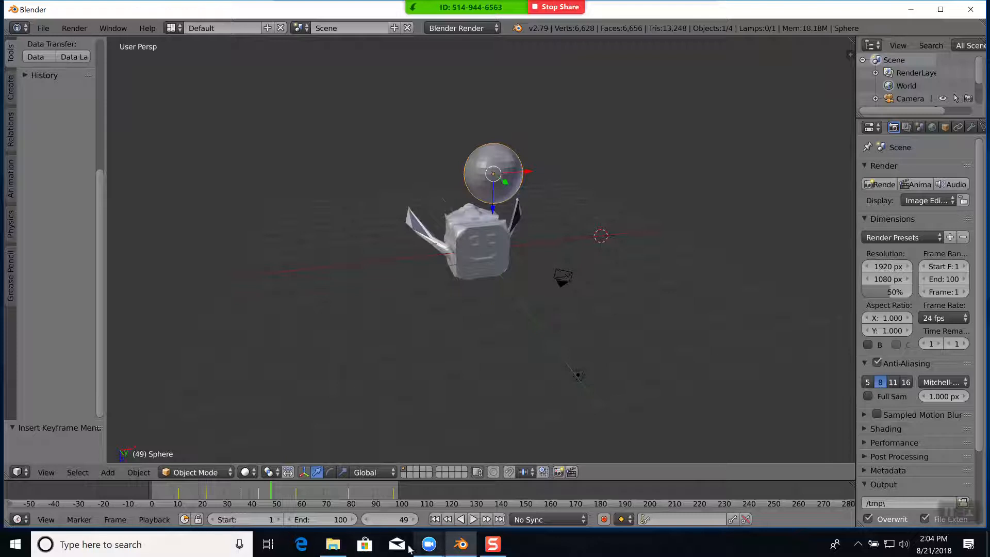
Step: Switch from Blender to Google Chrome and go to cowley.blackboard.com
click(461, 544)
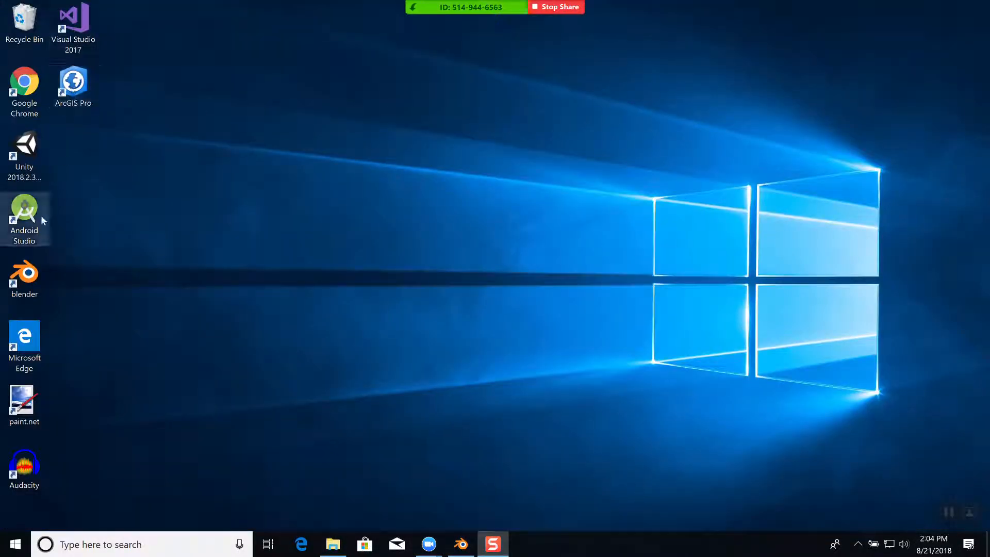
double_click(26, 102)
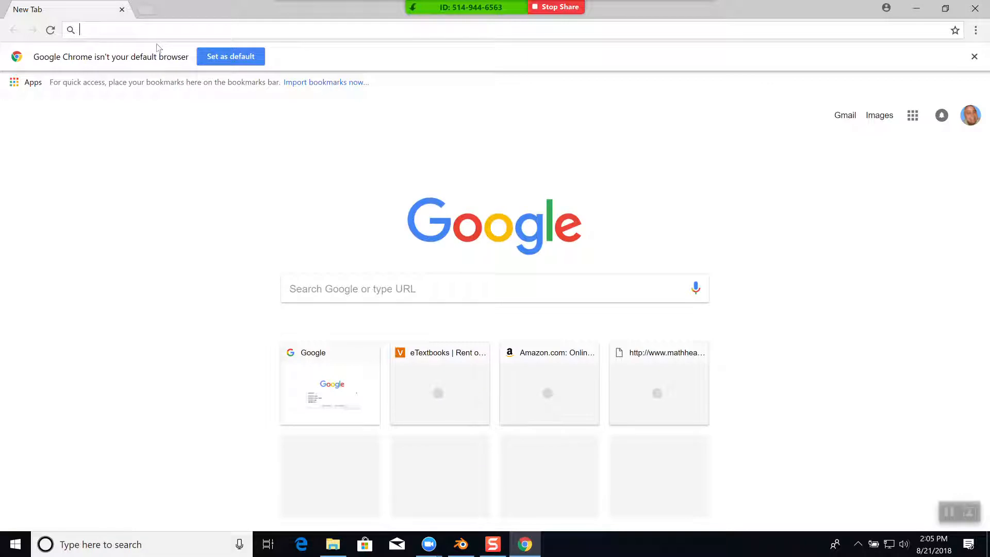
text(cowley.blackboard.com)
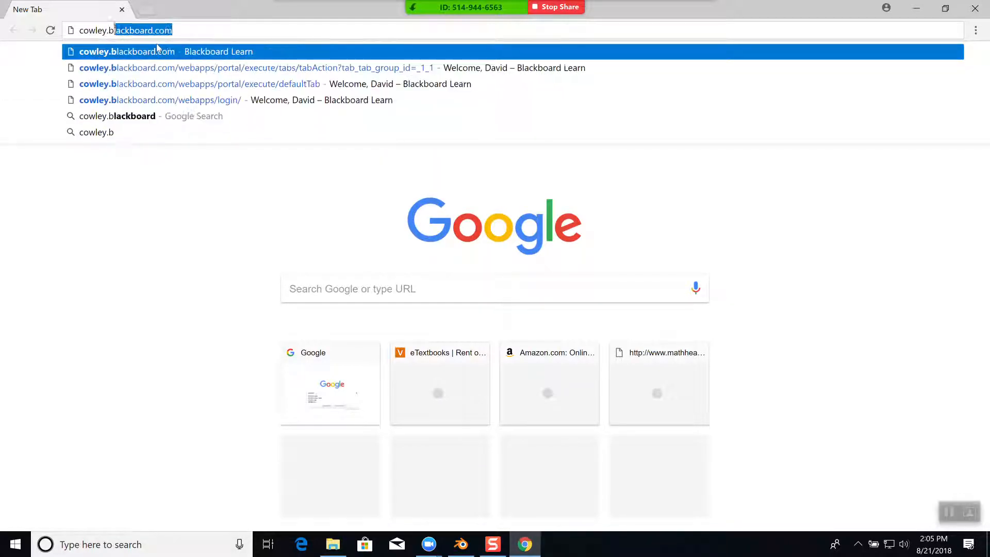
key(Return)
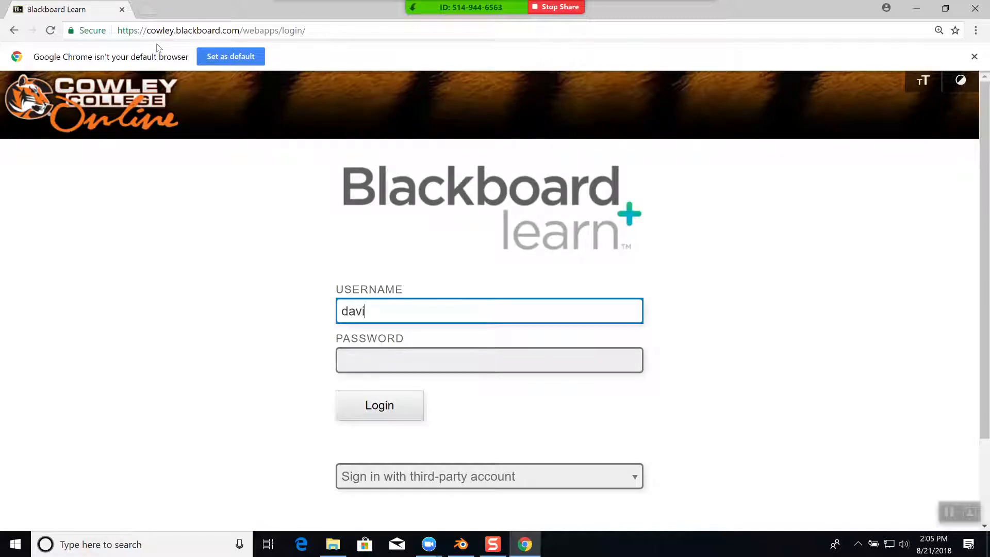
Step: Log in to Blackboard by completing the username field and entering the account password
key(Tab)
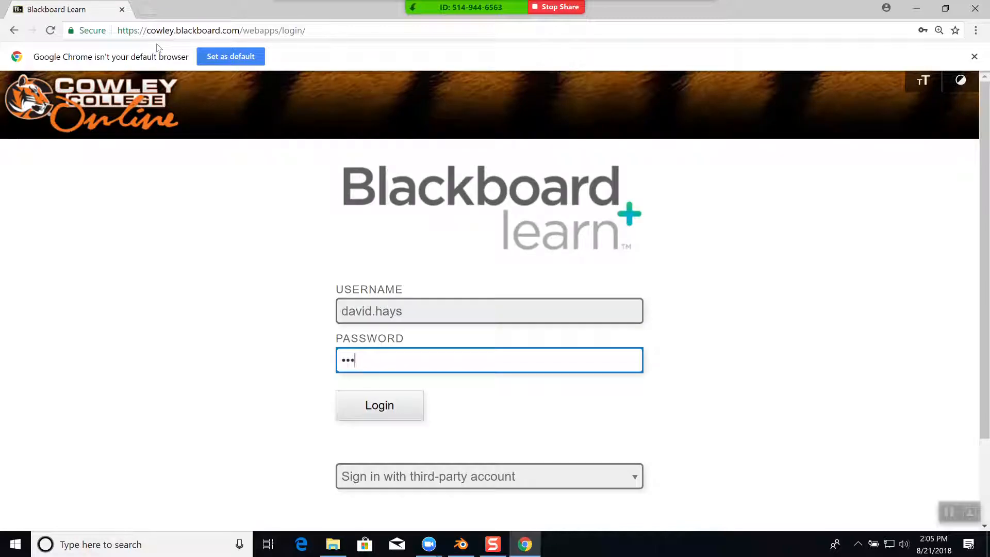
text(••)
key(Return)
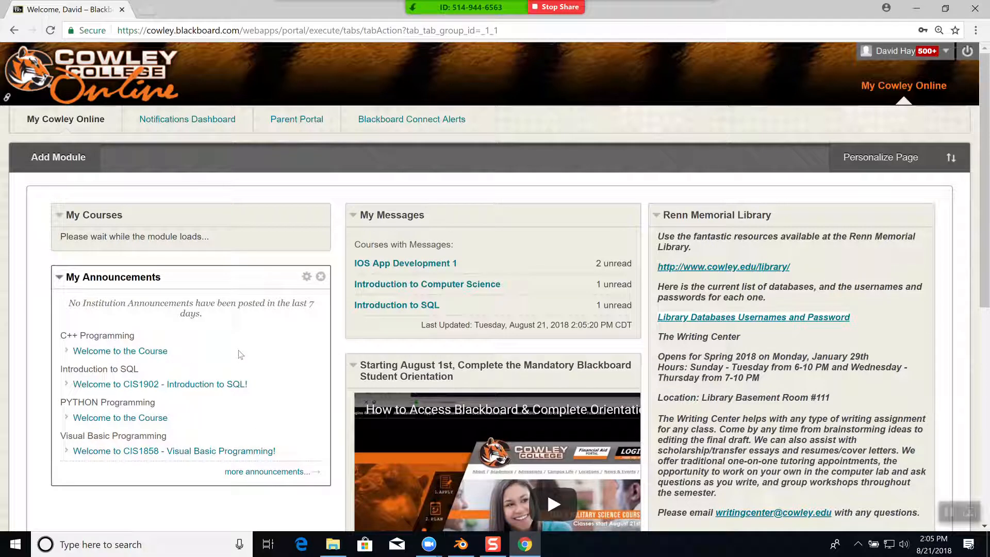
Step: Find the CIS_1882_WL_01_2018_FA: 3D Computer Animation/Programming course under Fall 2018 and open it
scroll(239, 355, down, 5)
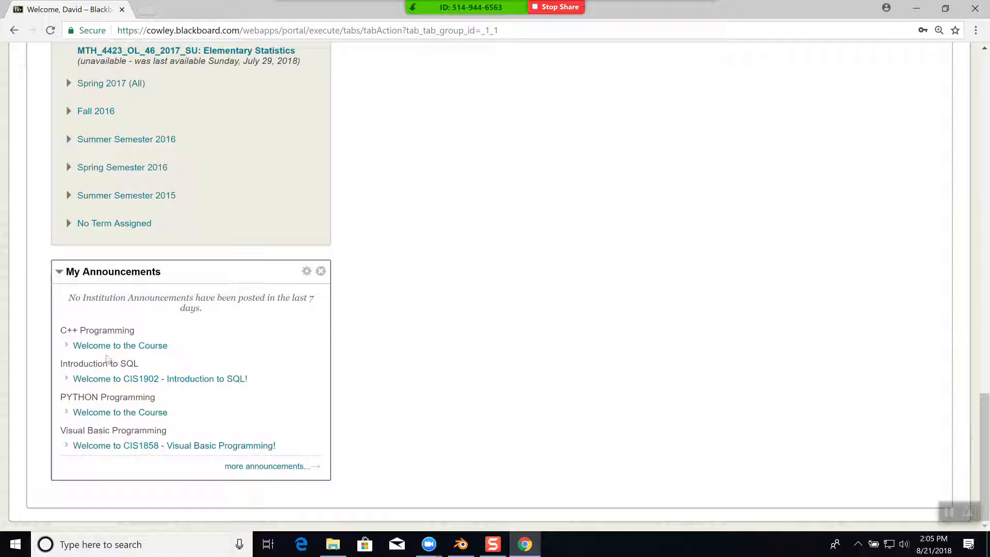
scroll(136, 327, up, 3)
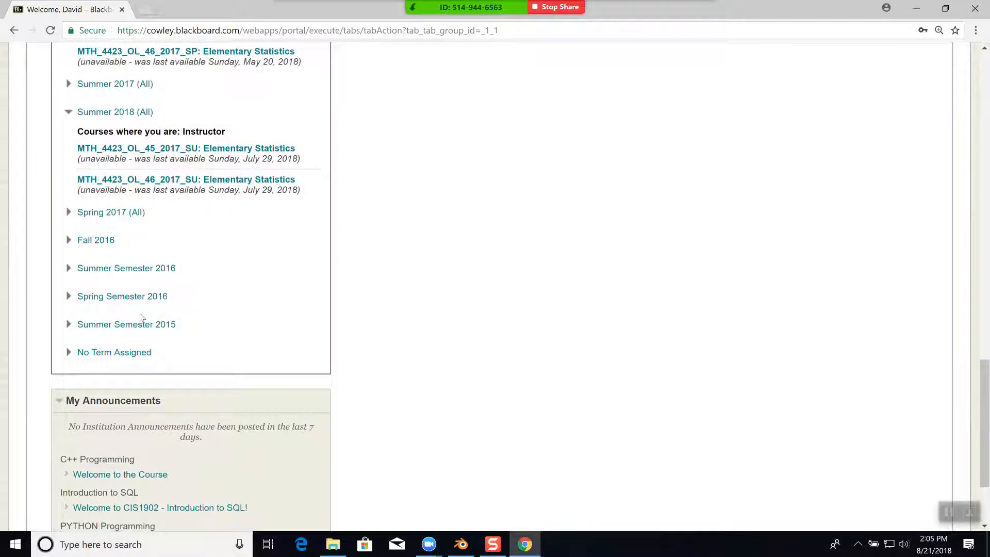
scroll(142, 317, up, 6)
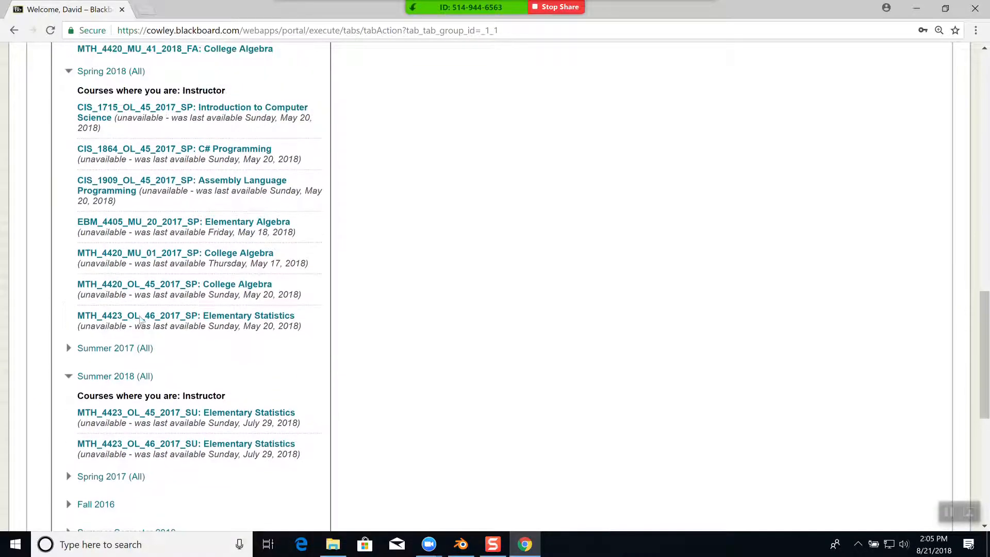
scroll(140, 318, up, 10)
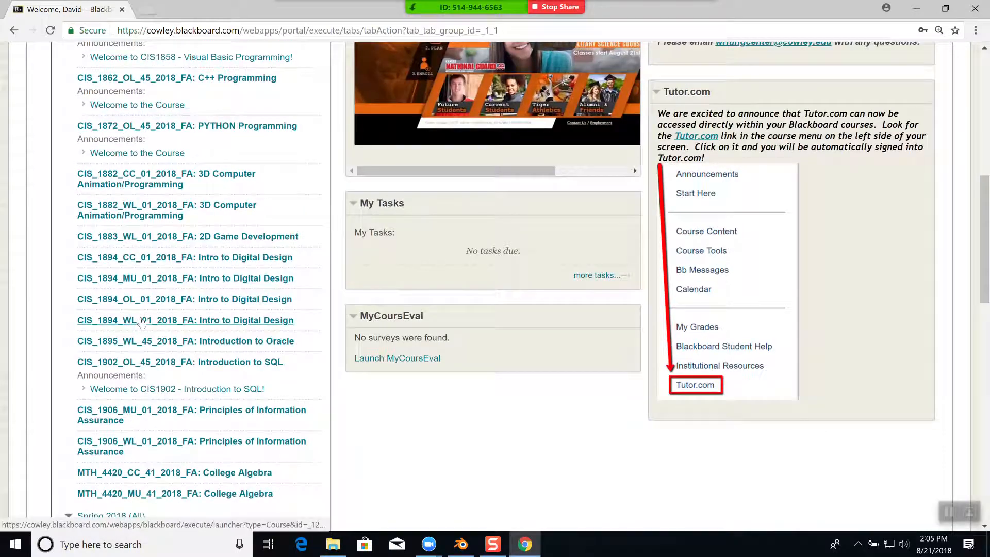
scroll(143, 323, up, 4)
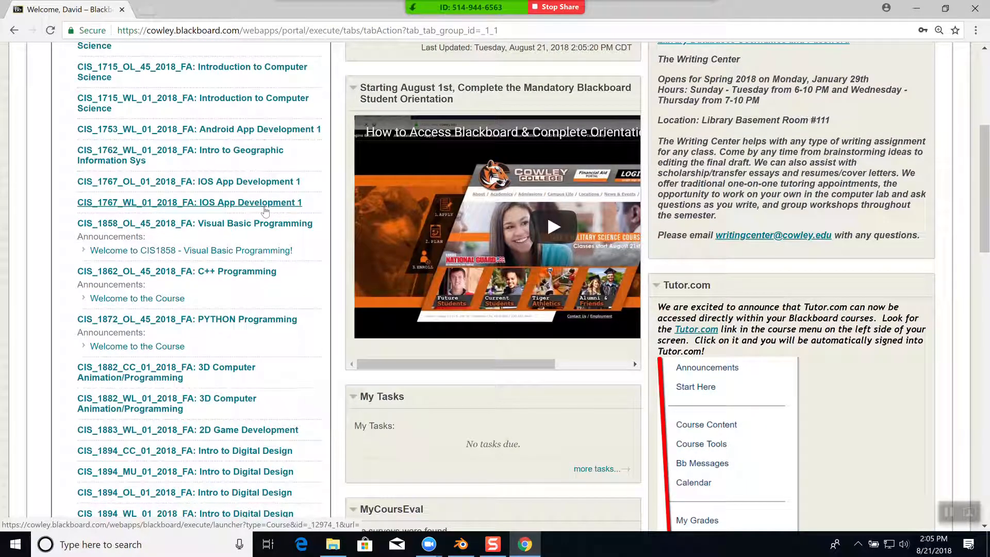
scroll(267, 221, down, 1)
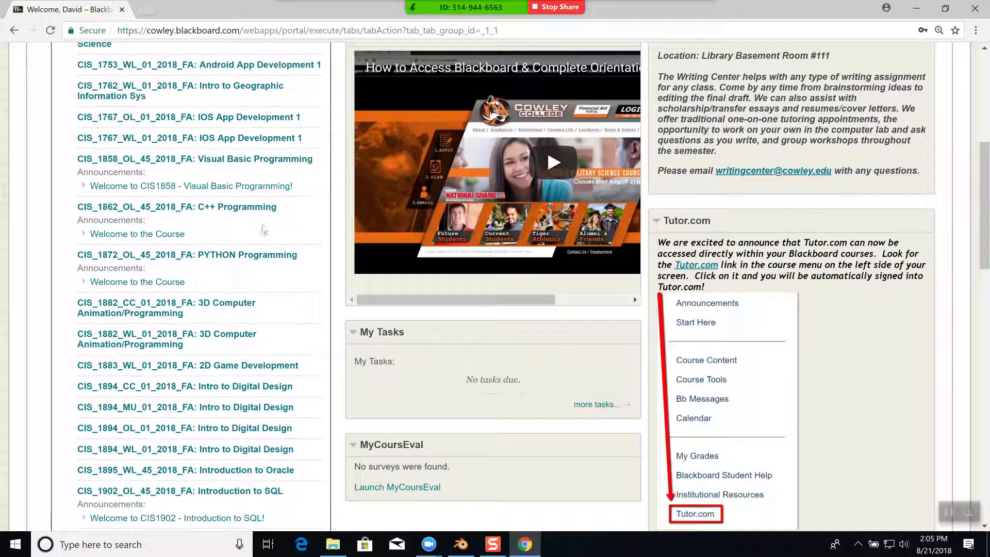
scroll(262, 233, down, 2)
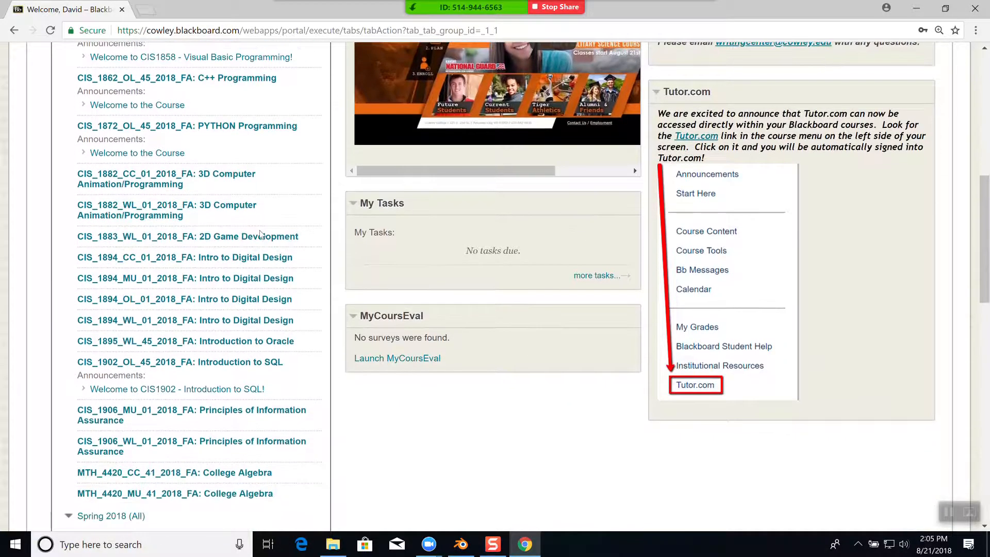
scroll(260, 235, up, 5)
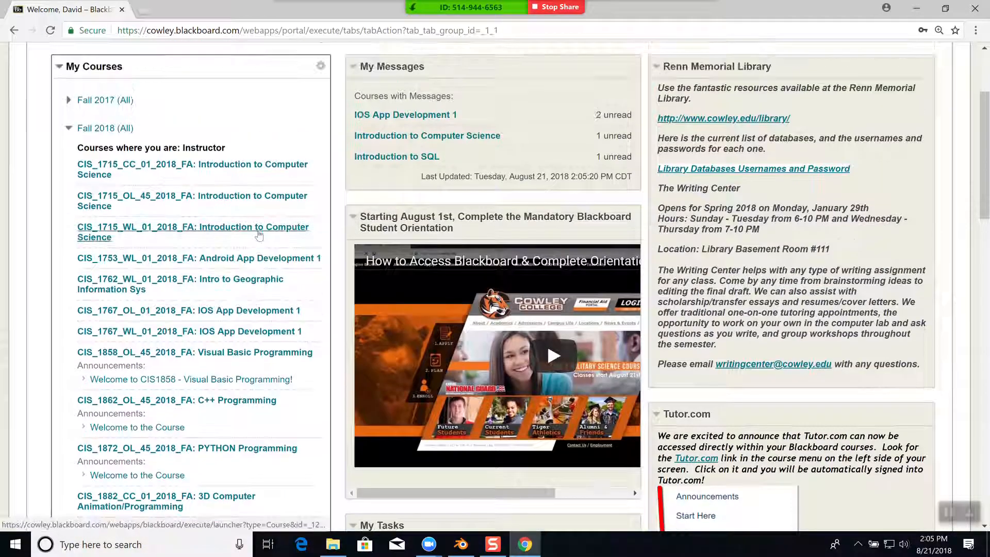
scroll(259, 233, down, 1)
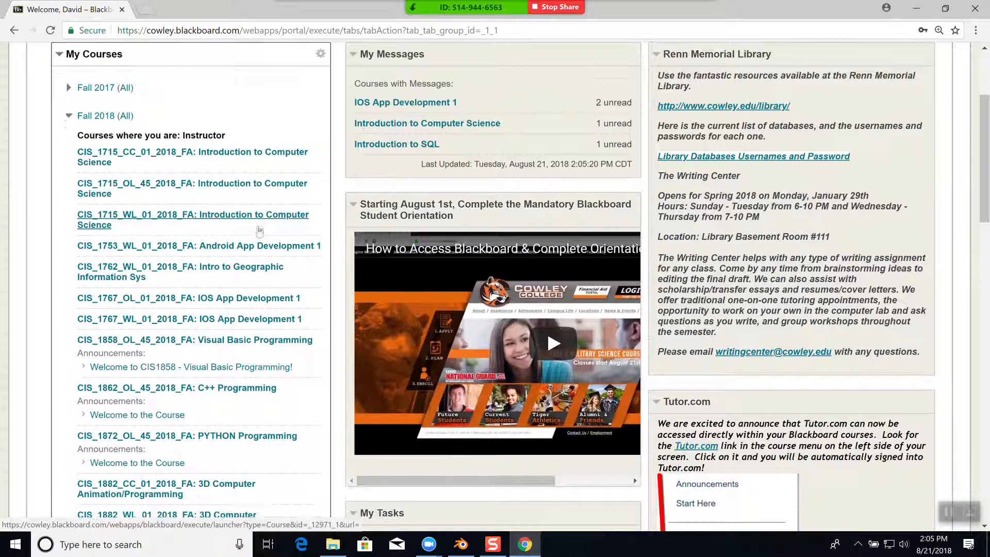
scroll(260, 228, down, 3)
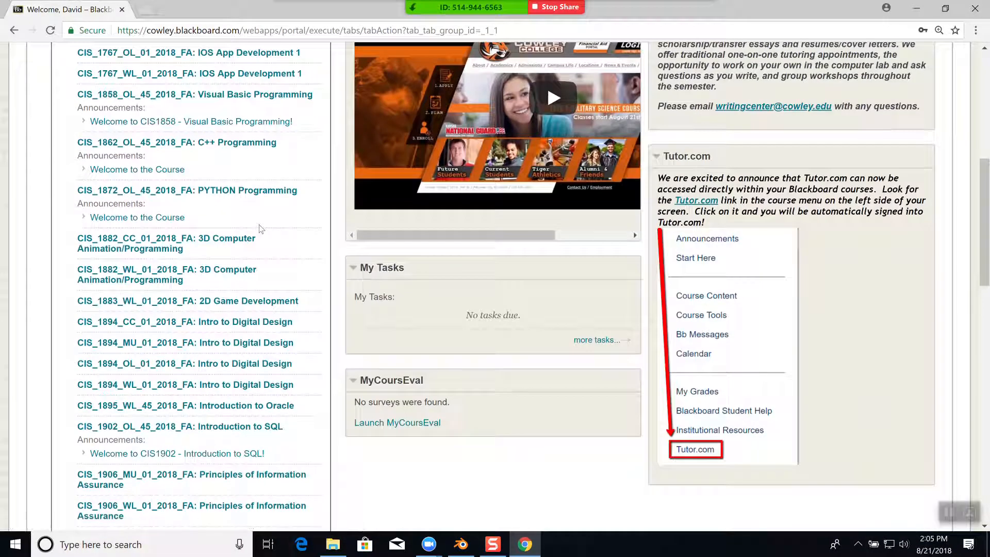
scroll(259, 228, down, 2)
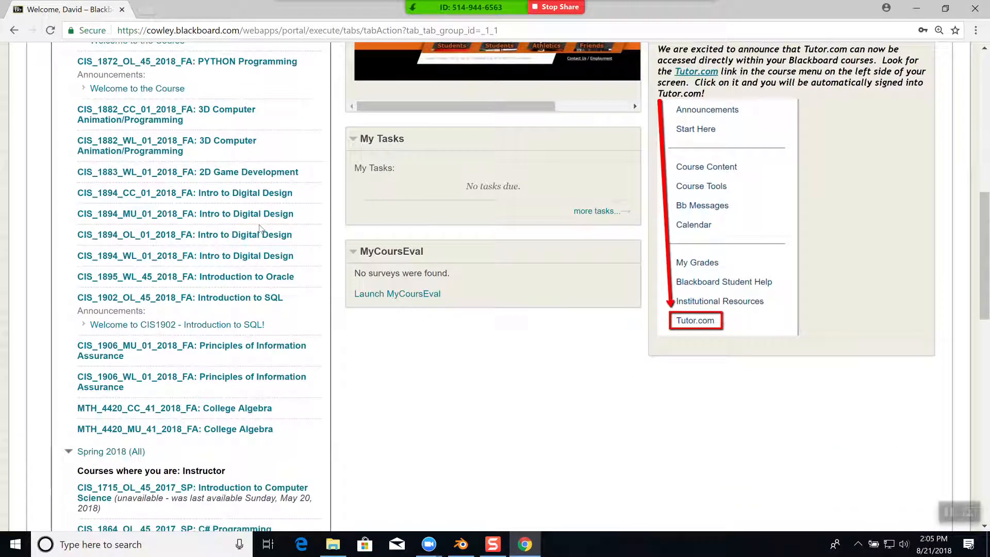
scroll(259, 228, up, 1)
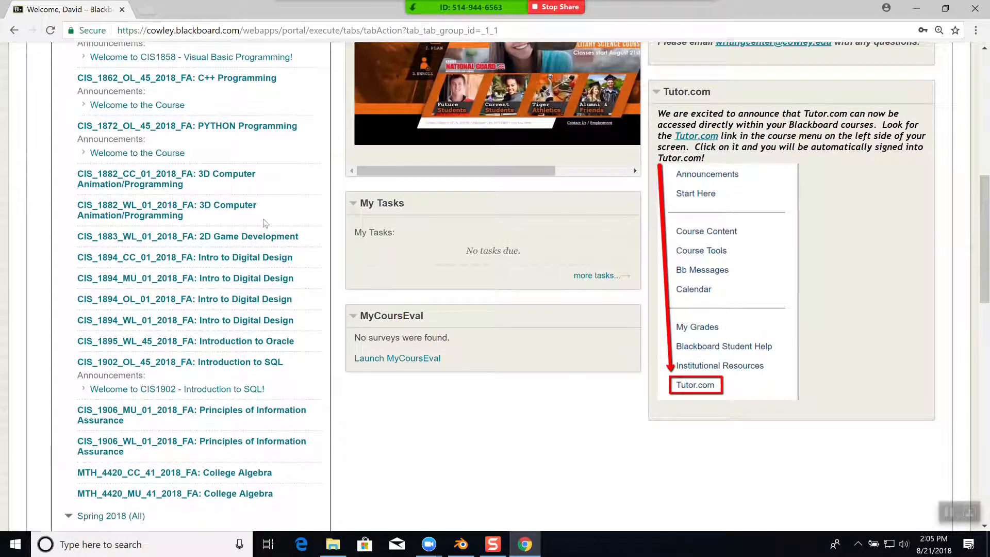
click(235, 208)
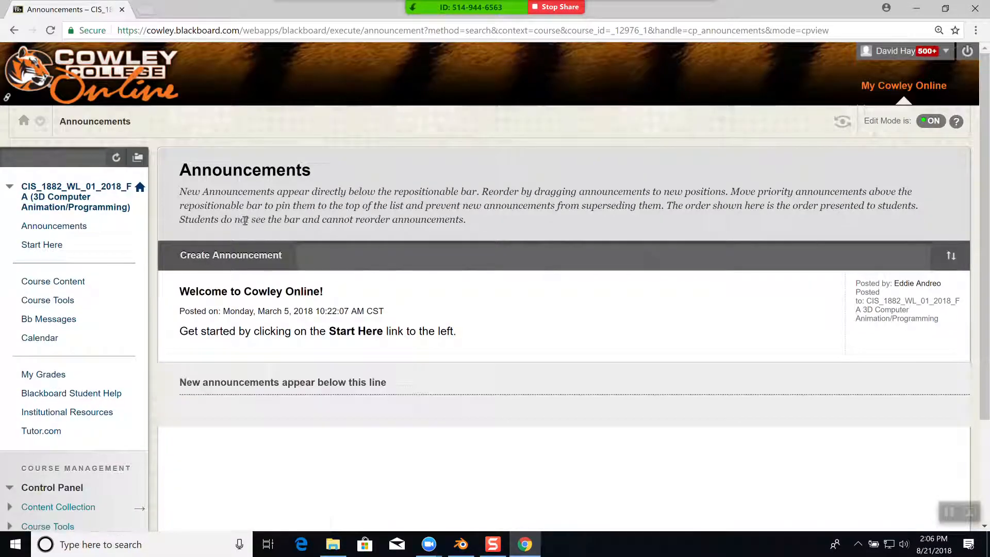
Step: In the course content, open the Week 2 (8/20 - 8/26) folder and its Basic Animation - Documentation link
click(70, 284)
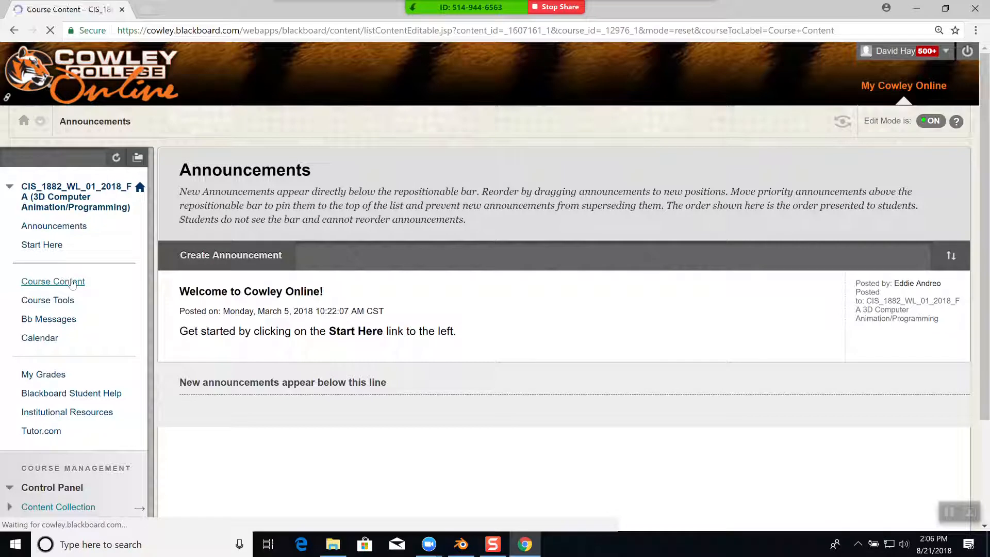
click(251, 314)
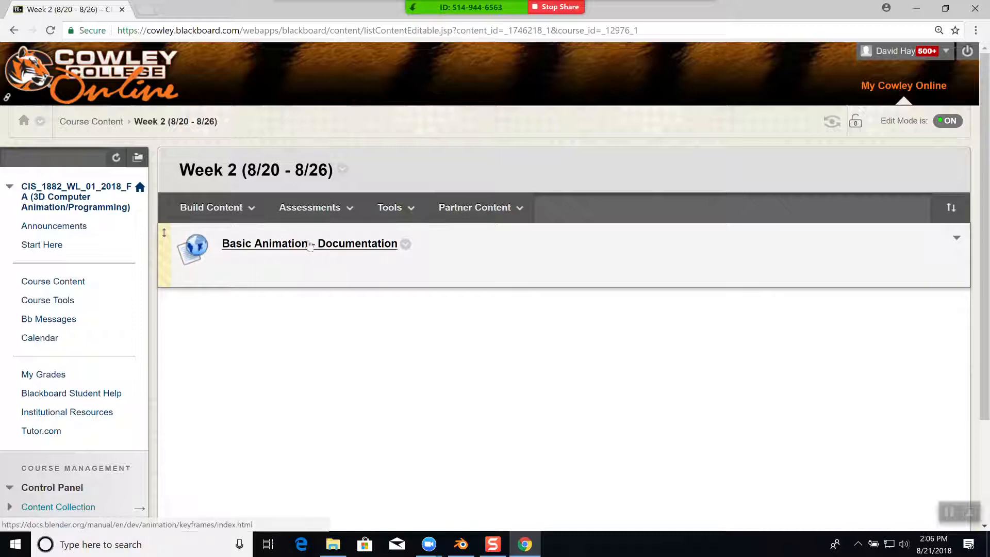
click(329, 245)
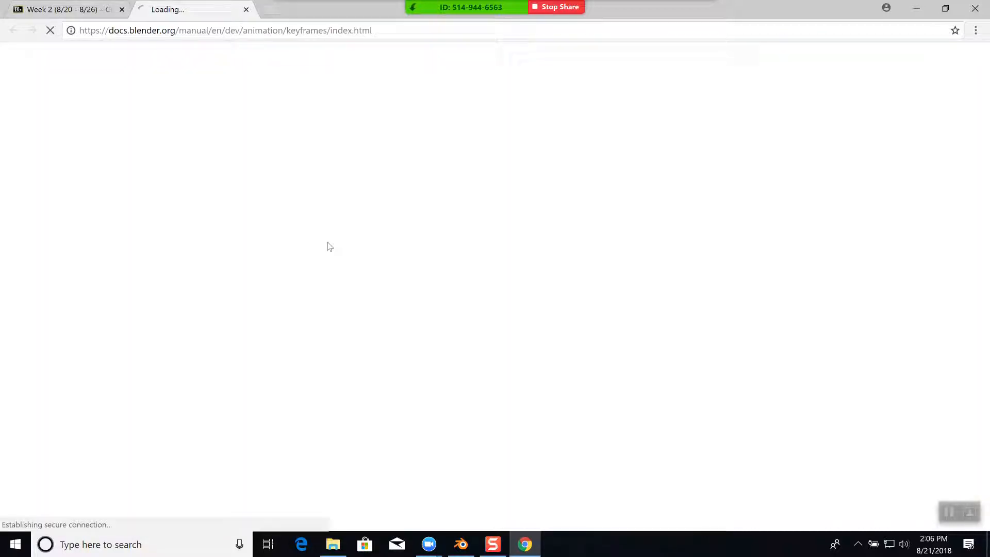
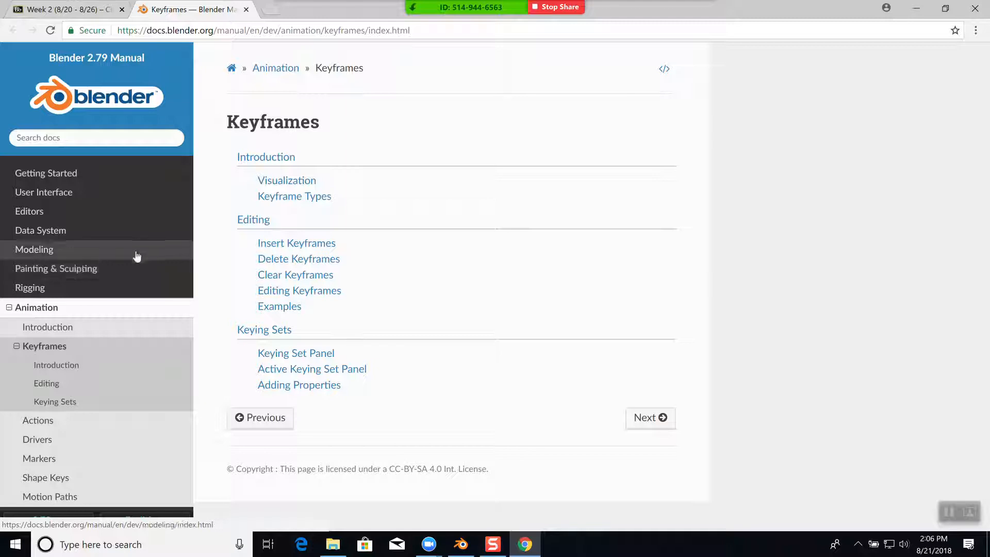
Step: Switch back to Blender and examine the timeline's Playback and Frame options
click(461, 544)
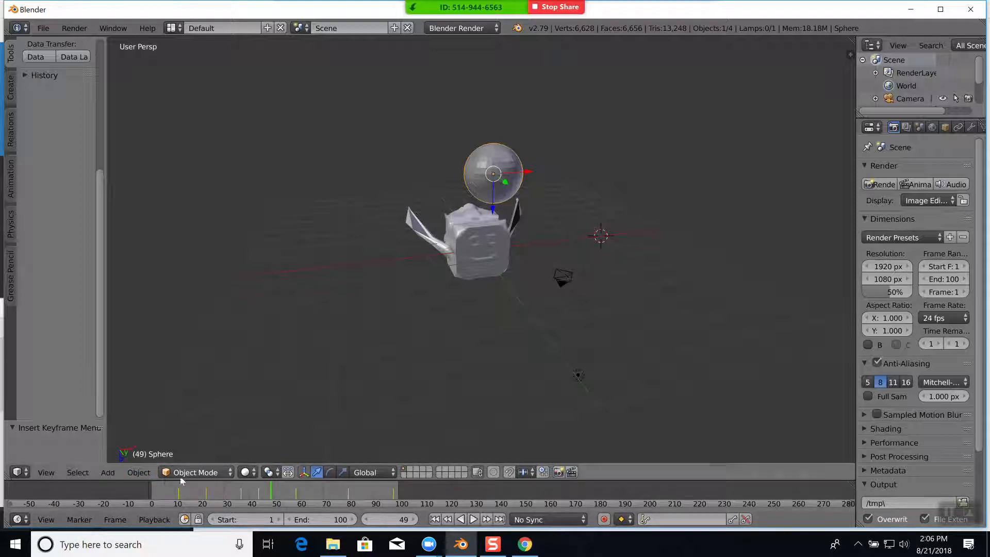
click(153, 520)
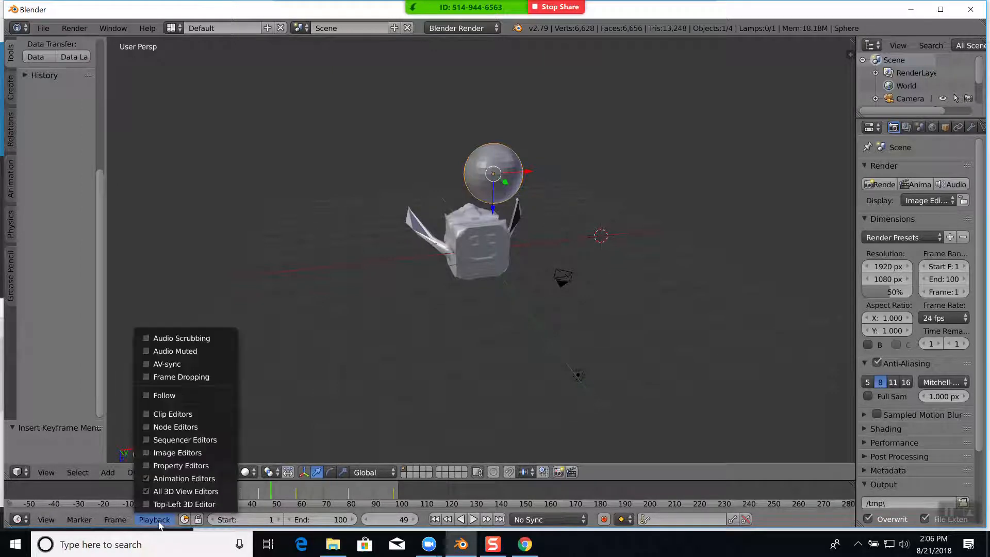
click(116, 520)
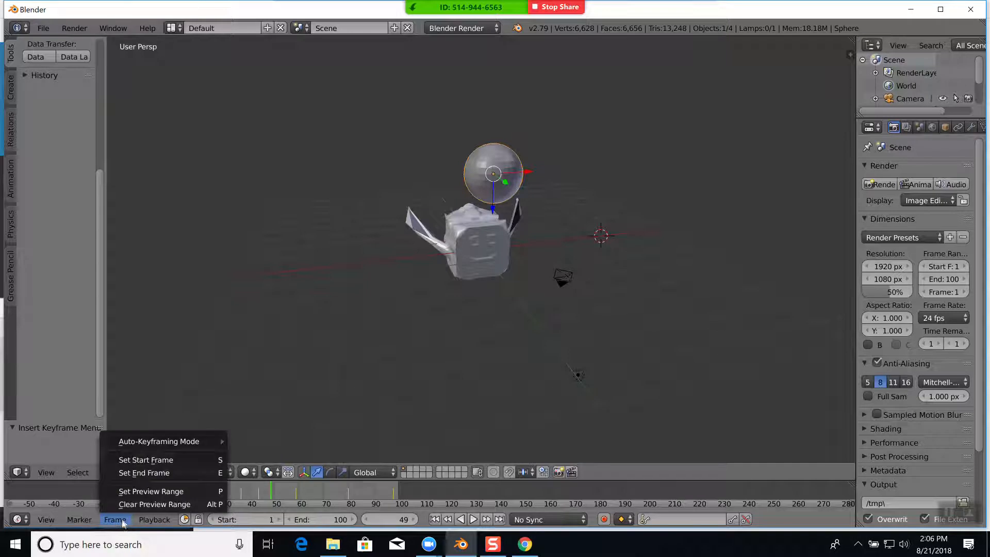
mouse_move(156, 442)
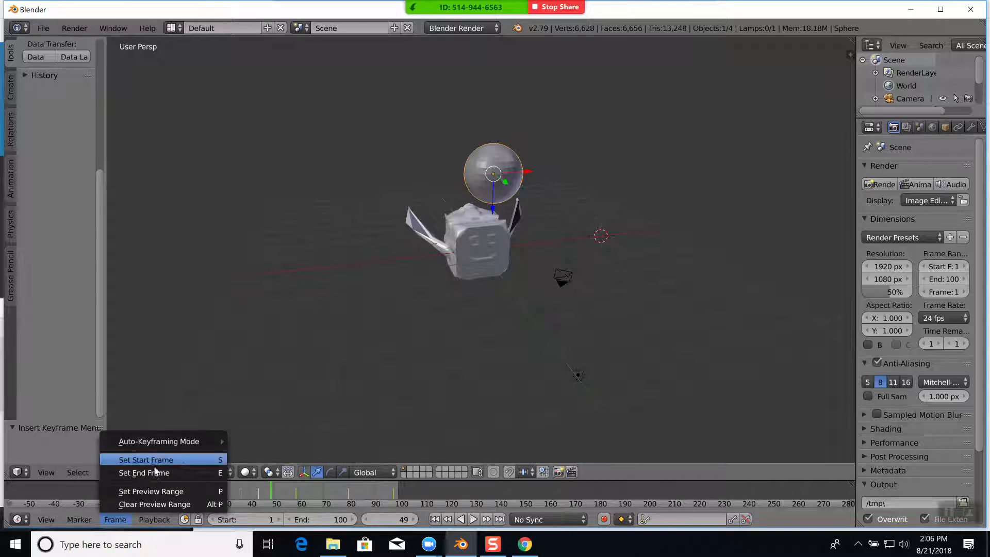
mouse_move(80, 520)
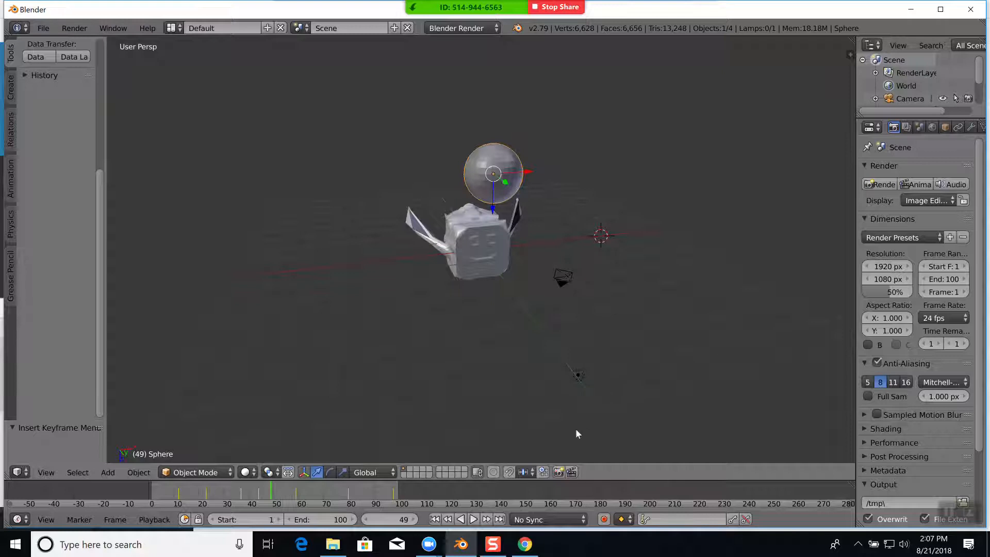
Step: Extend the animation by setting its end frame to 187
click(616, 487)
key(e)
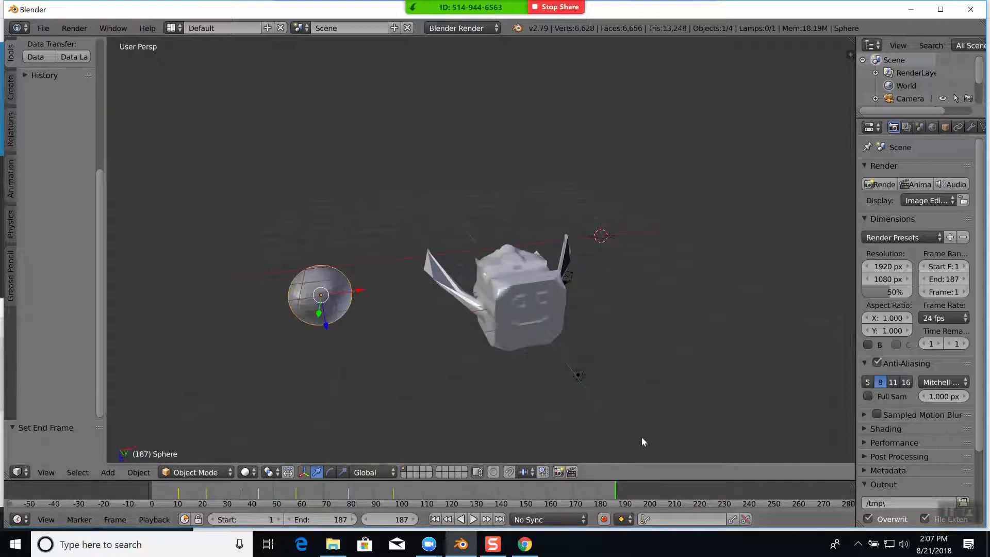
middle_drag(642, 431, 670, 428)
Step: At frame 109, look over the keyframe types for the sculpted cube and rotate it about 170° around Z
click(423, 489)
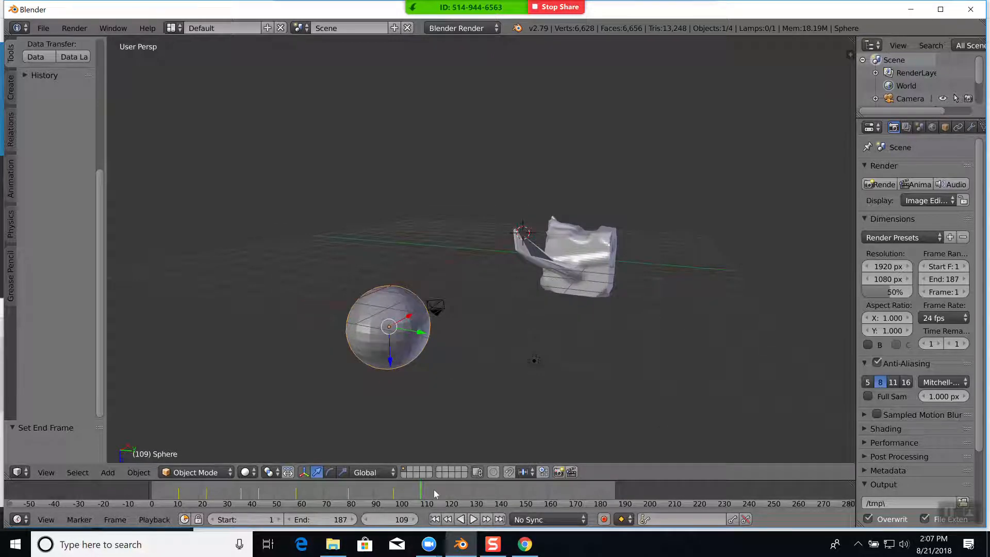
right_click(582, 252)
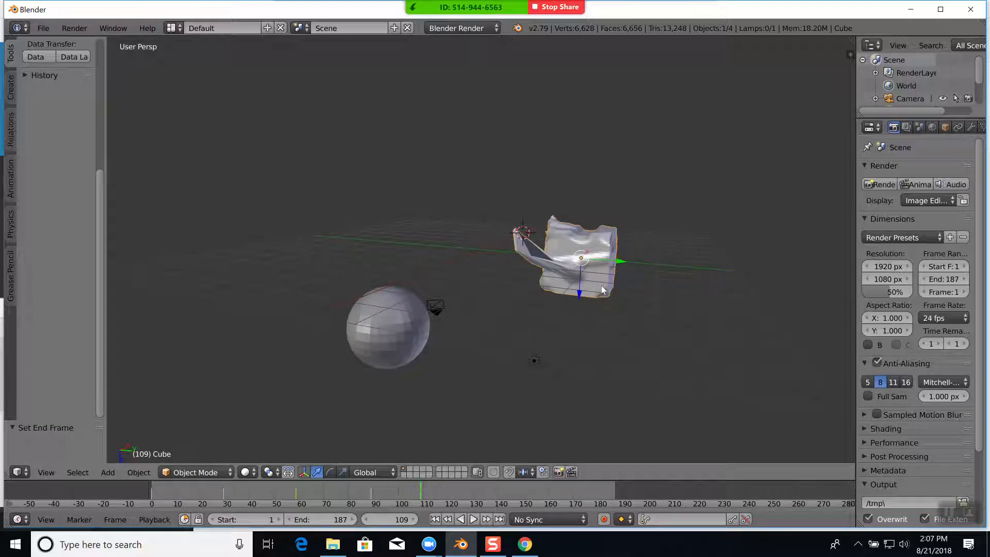
key(i)
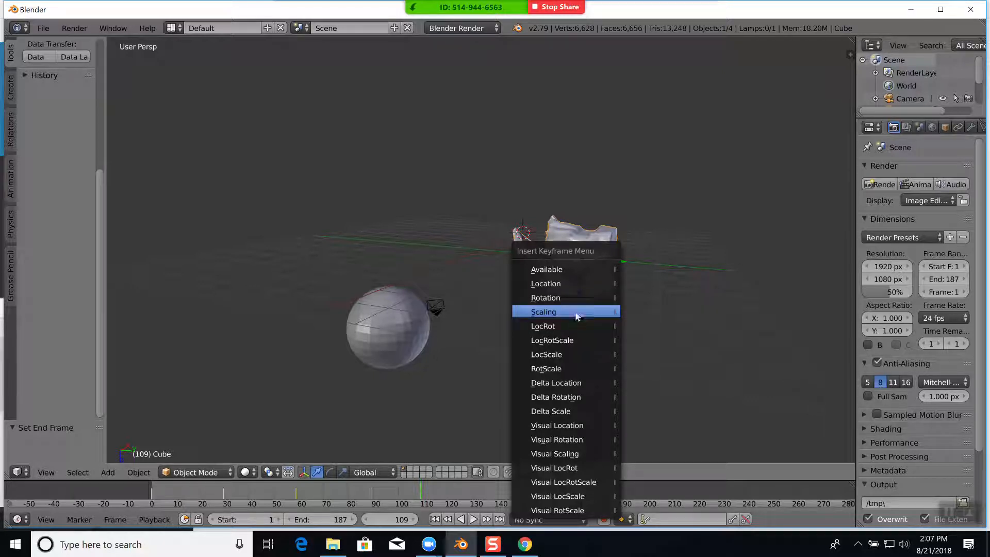
click(584, 299)
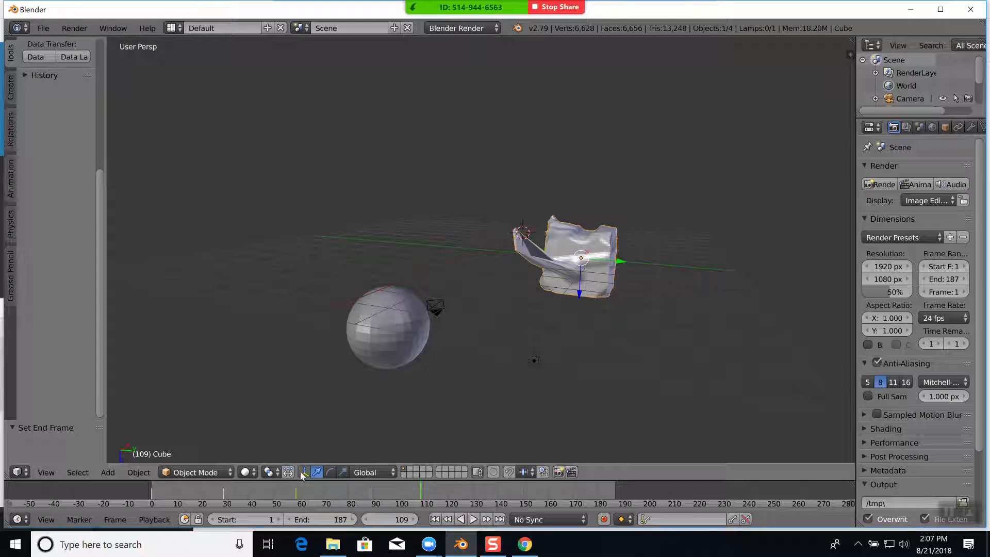
click(329, 473)
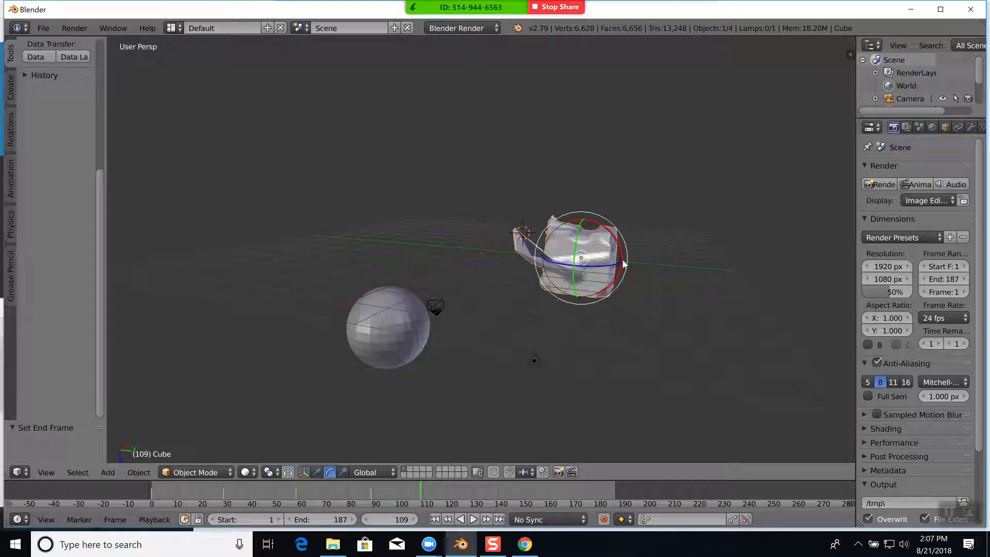
drag(614, 267, 545, 258)
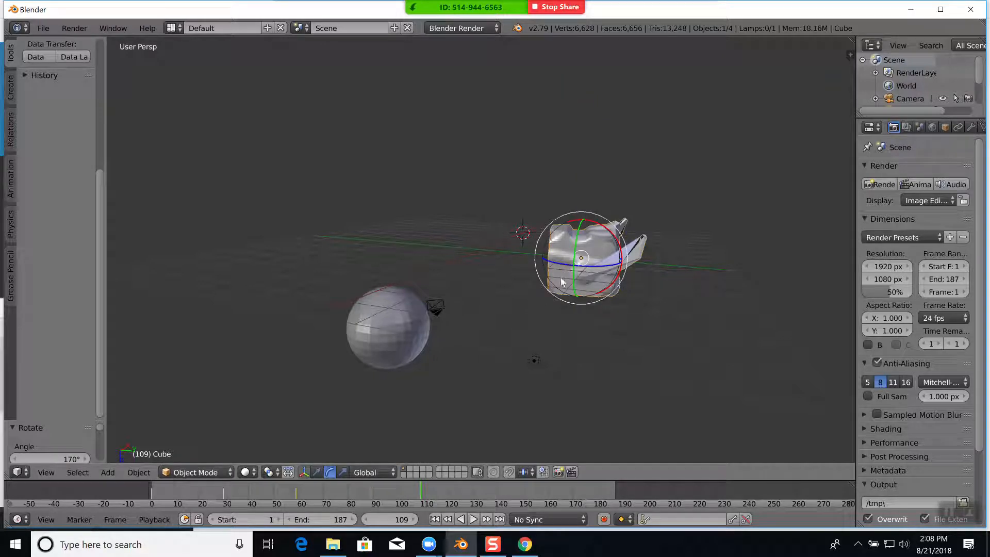
Step: Insert a Rotation keyframe for the sculpted cube at frame 109 and play the animation to check it
key(i)
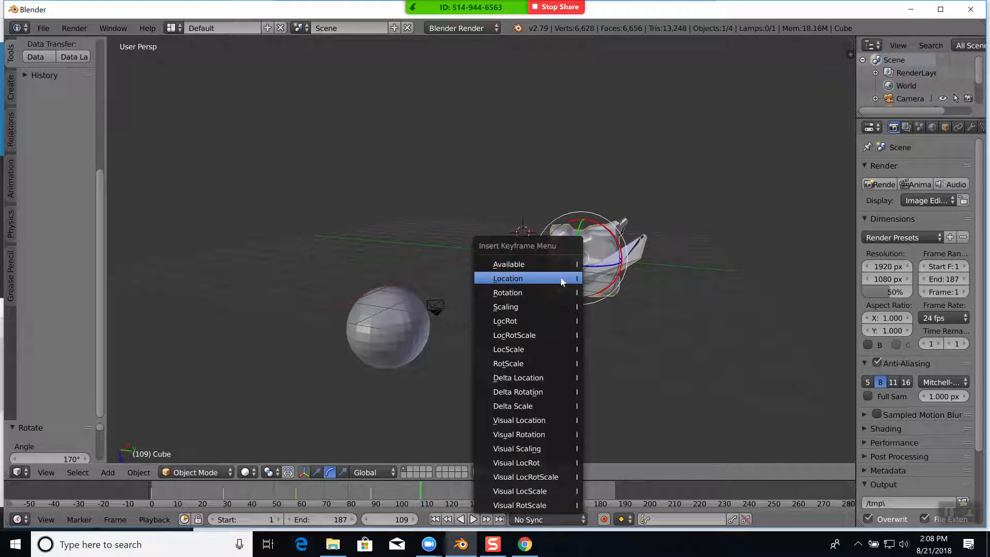
click(536, 293)
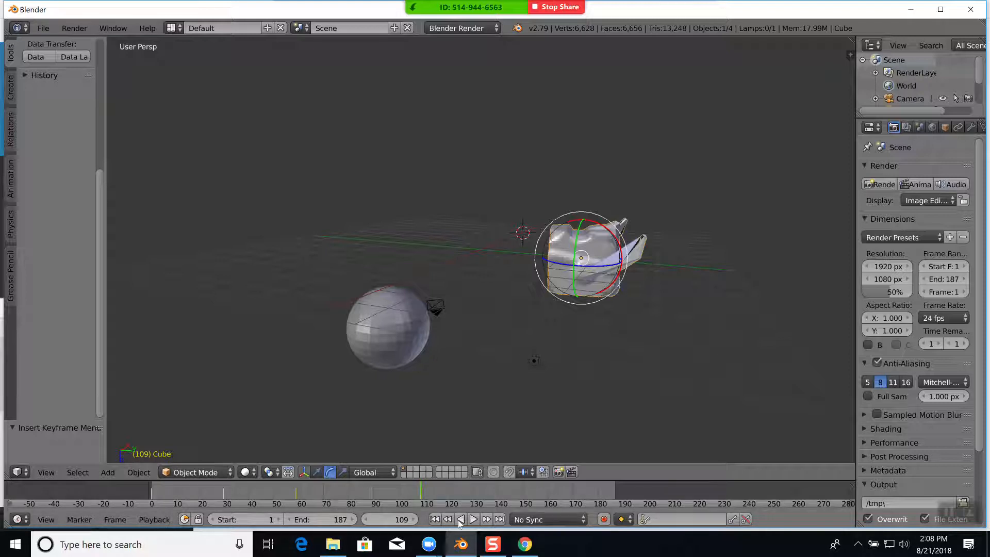
click(474, 519)
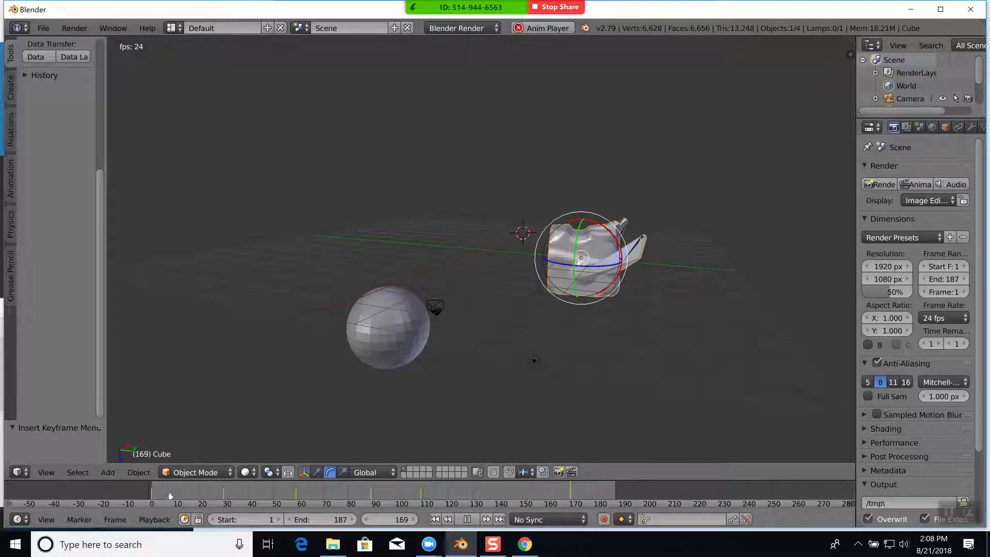
click(155, 490)
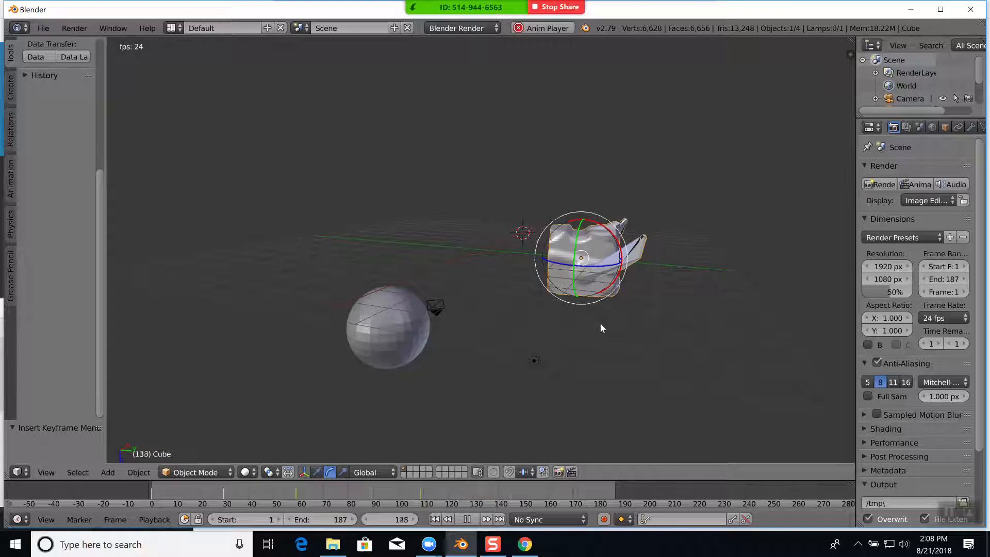
click(317, 473)
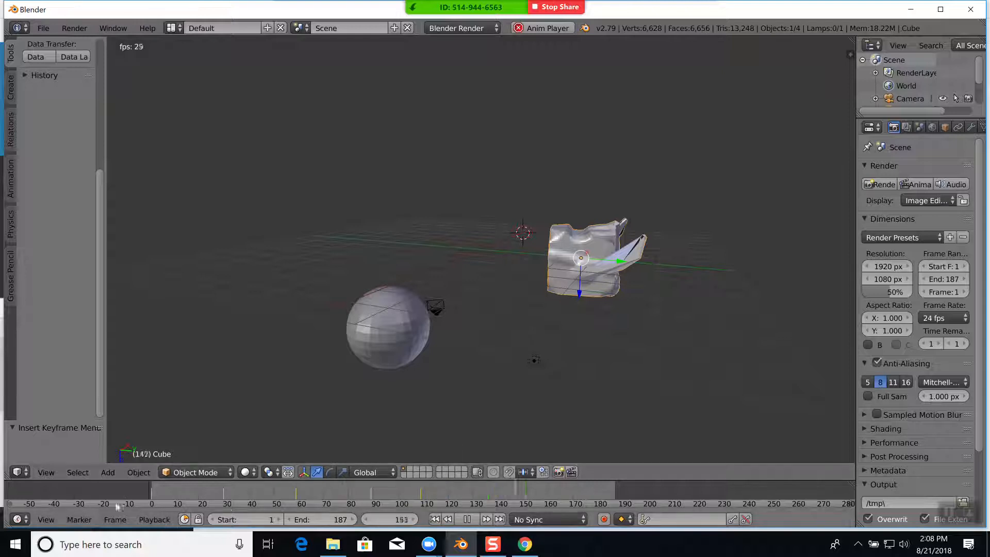
click(468, 519)
Step: At frame 2, rotate the sculpted cube about -155° around Z and insert a Rotation keyframe
click(154, 493)
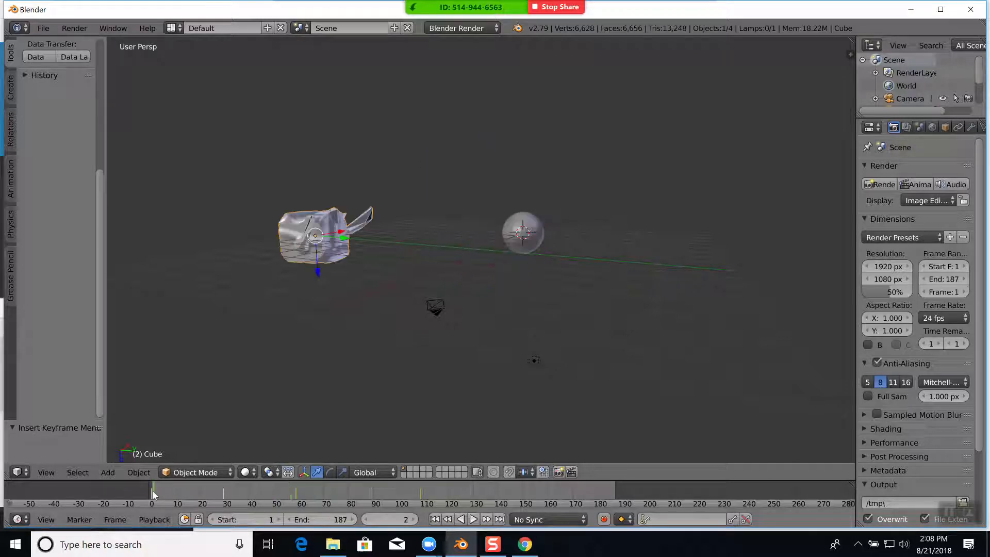
middle_drag(268, 382, 294, 385)
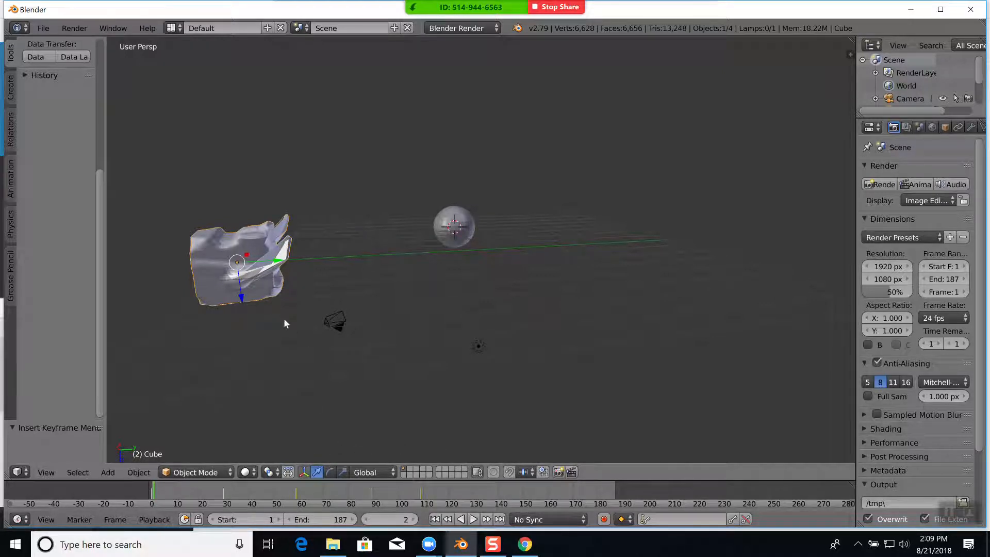
click(303, 472)
click(304, 471)
click(329, 472)
drag(220, 277, 312, 257)
key(i)
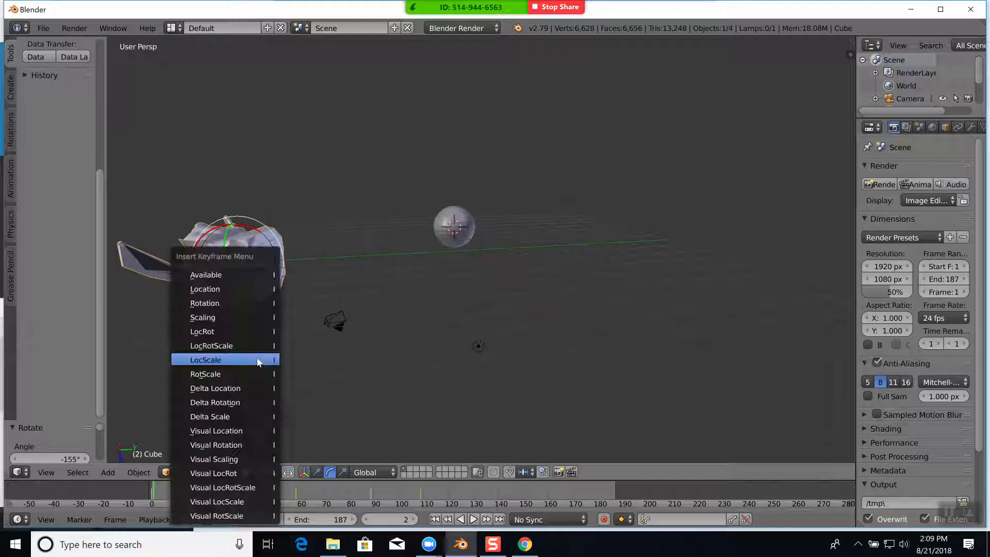
click(238, 304)
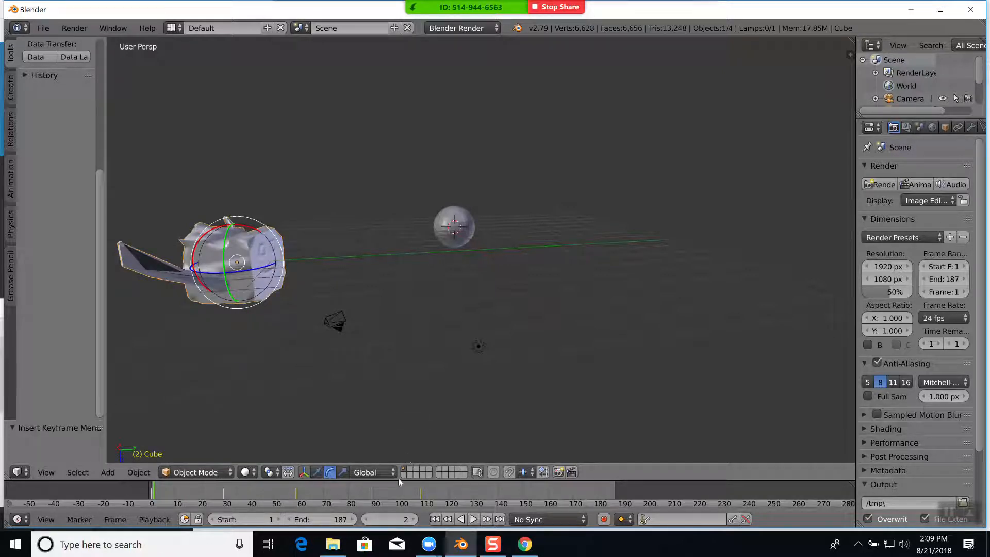
Step: Play the animation to review the cube's rotation, stop it and return to frame 2
click(473, 520)
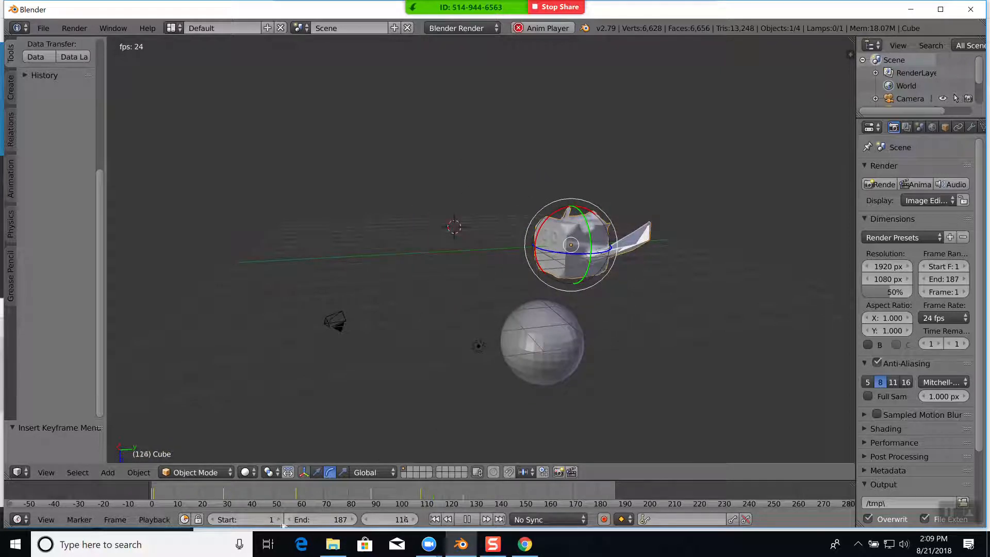
click(466, 519)
click(157, 494)
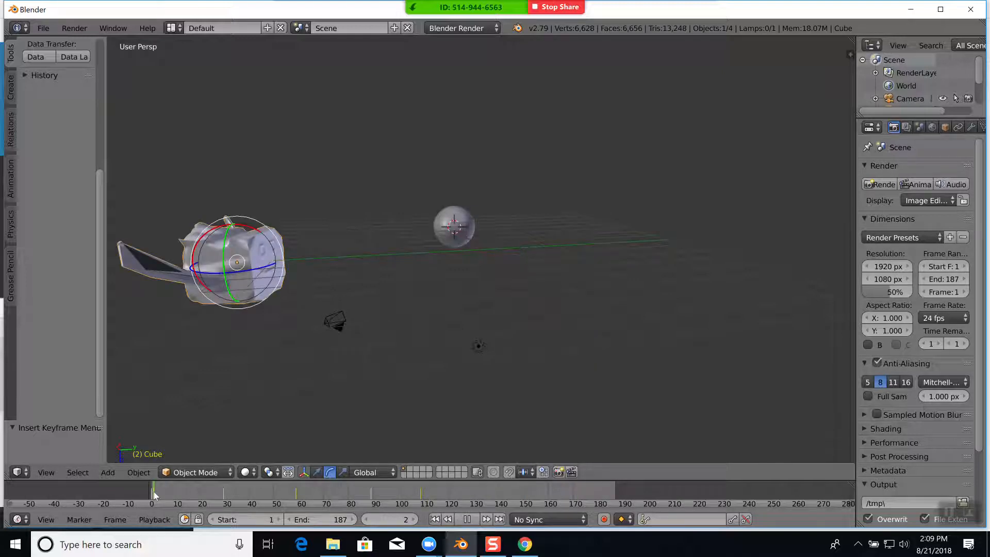
Step: At frame 56, rotate the sculpted cube about -90° around Z and insert a Rotation keyframe
middle_drag(326, 404, 373, 348)
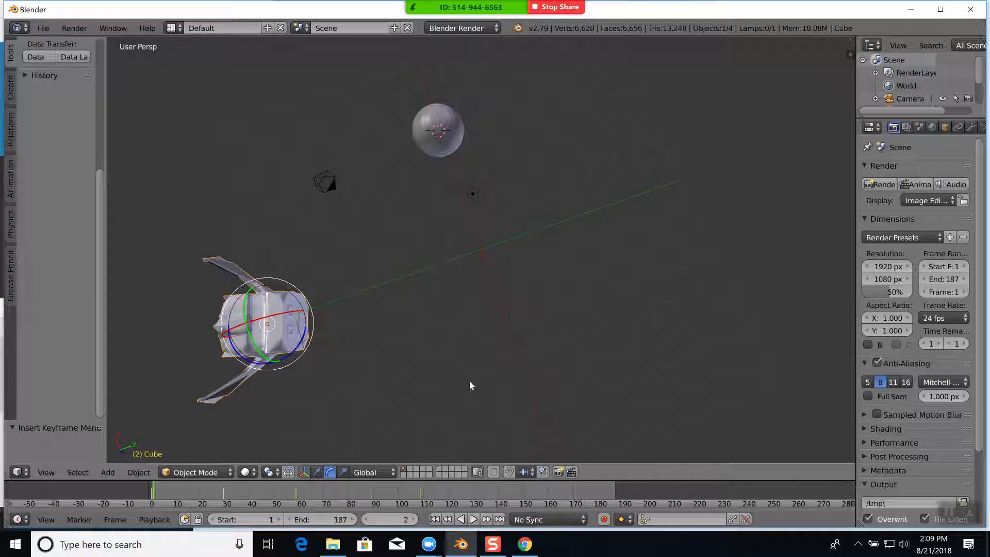
drag(340, 490, 288, 487)
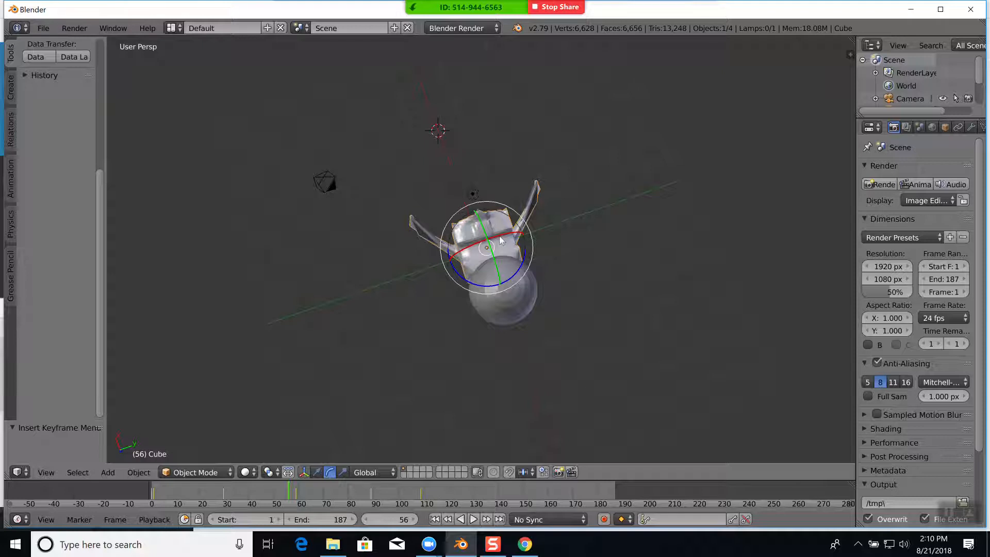
drag(520, 270, 509, 208)
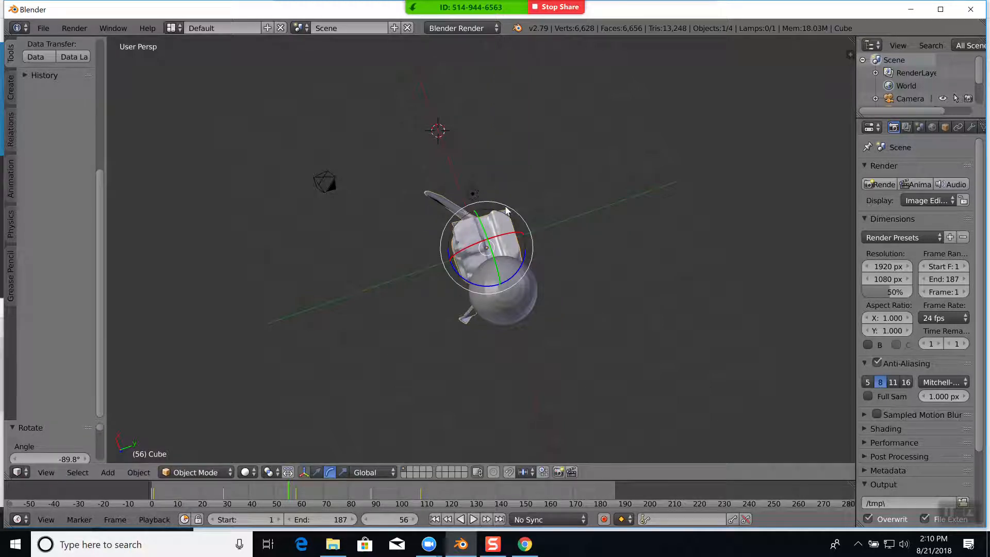
key(i)
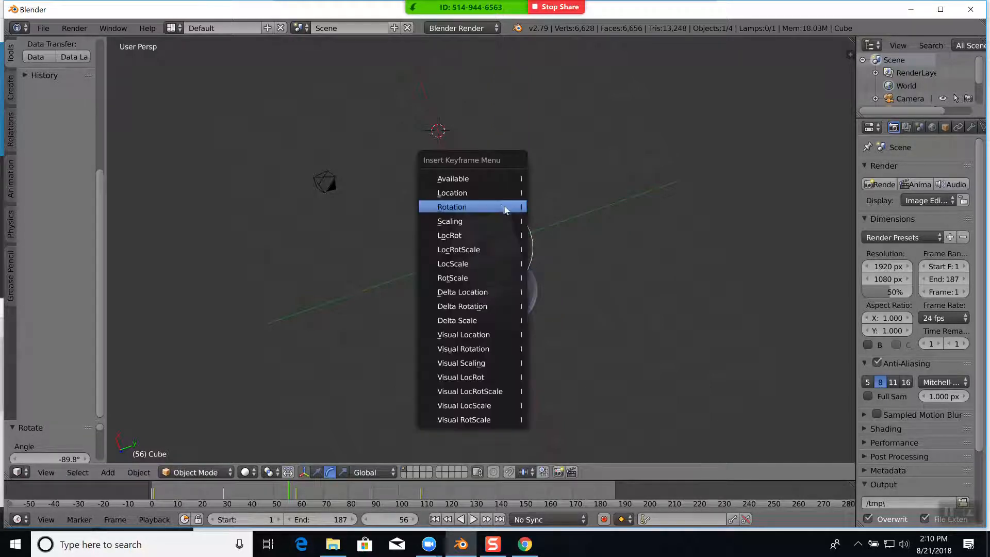
click(469, 207)
Step: Play the animation from a different viewing angle and stop it near the end of the frame range
middle_drag(486, 353, 457, 372)
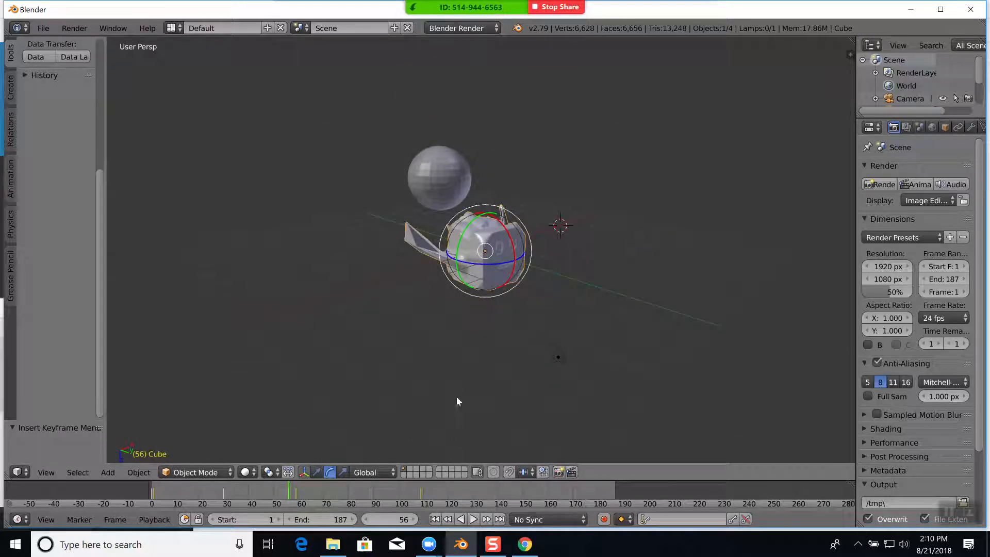
click(473, 519)
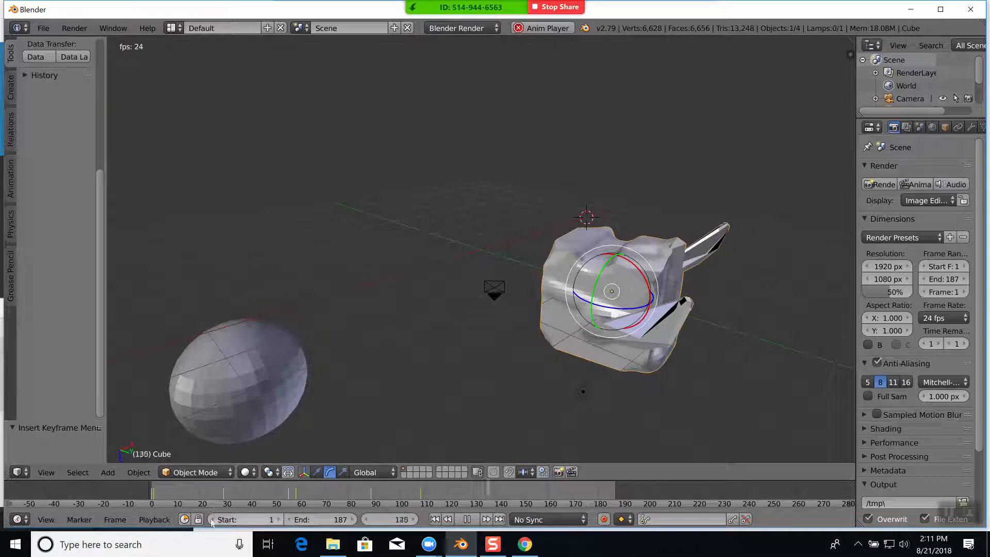
click(467, 519)
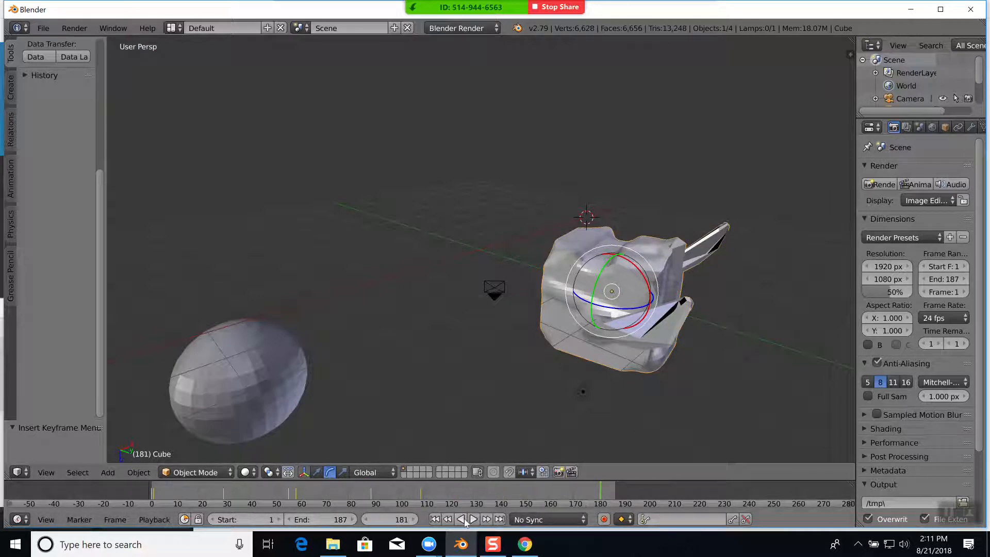
click(521, 545)
right_click(520, 544)
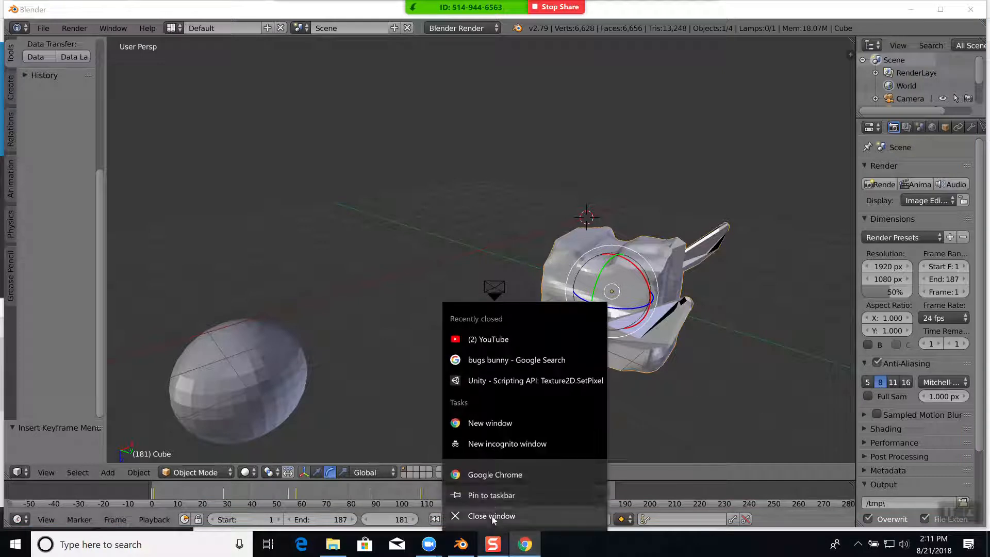
click(484, 474)
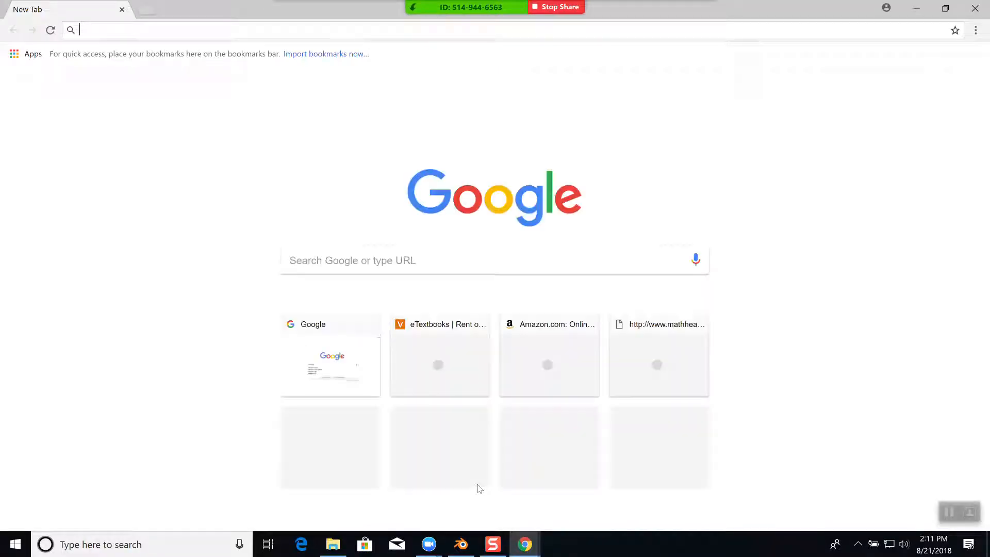
text(www.desmos.)
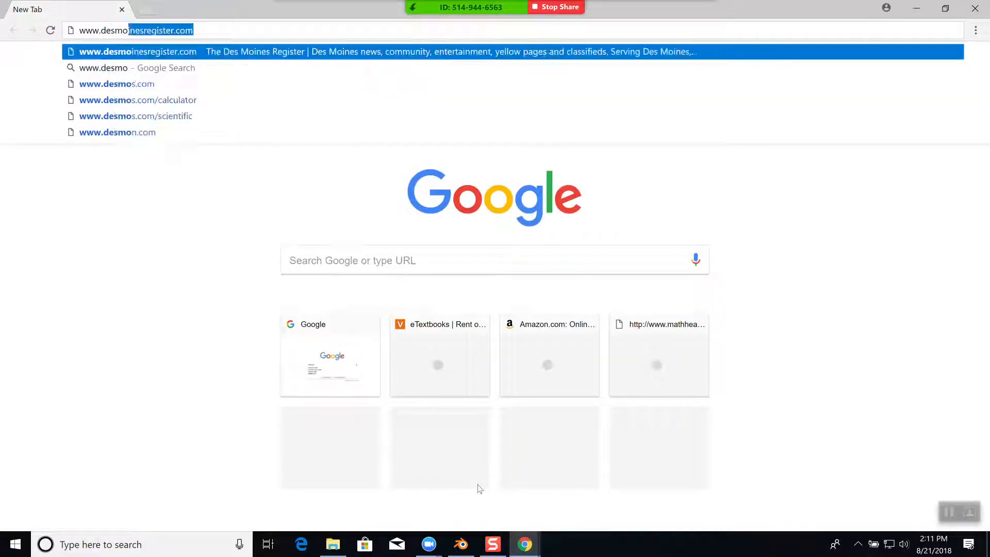
text(com)
key(Return)
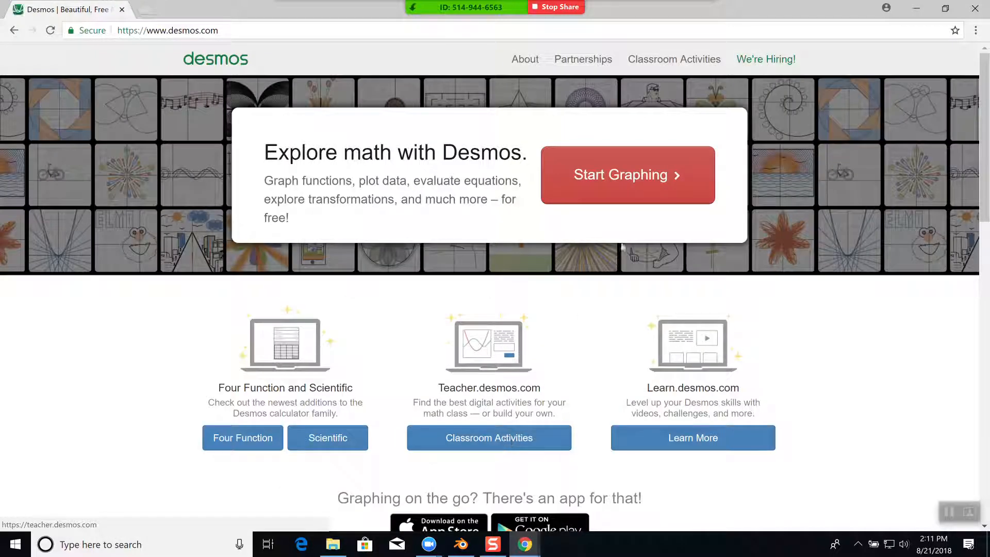
click(628, 175)
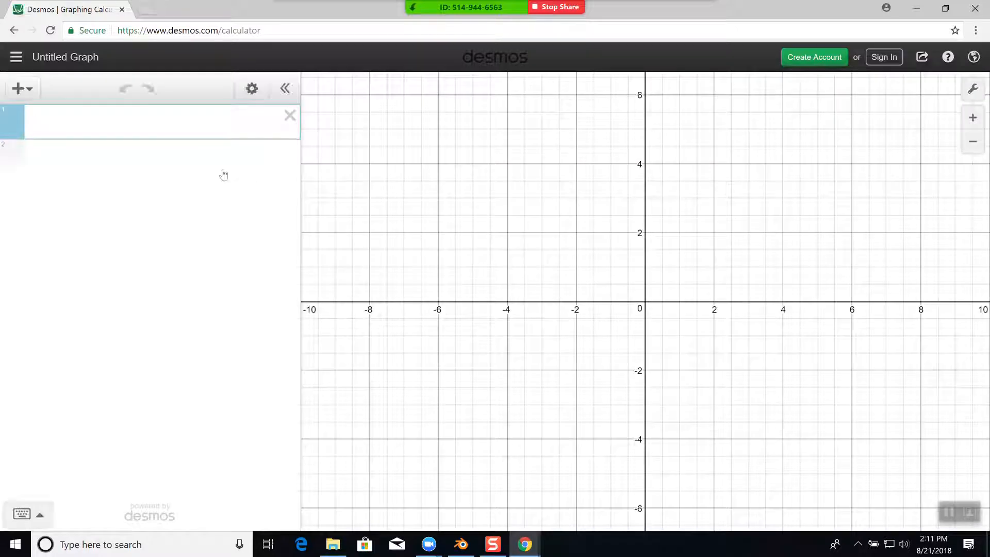
Step: Graph the equation y = -x^2 + 5 and point out its positive x-intercept
text(y=-x^2)
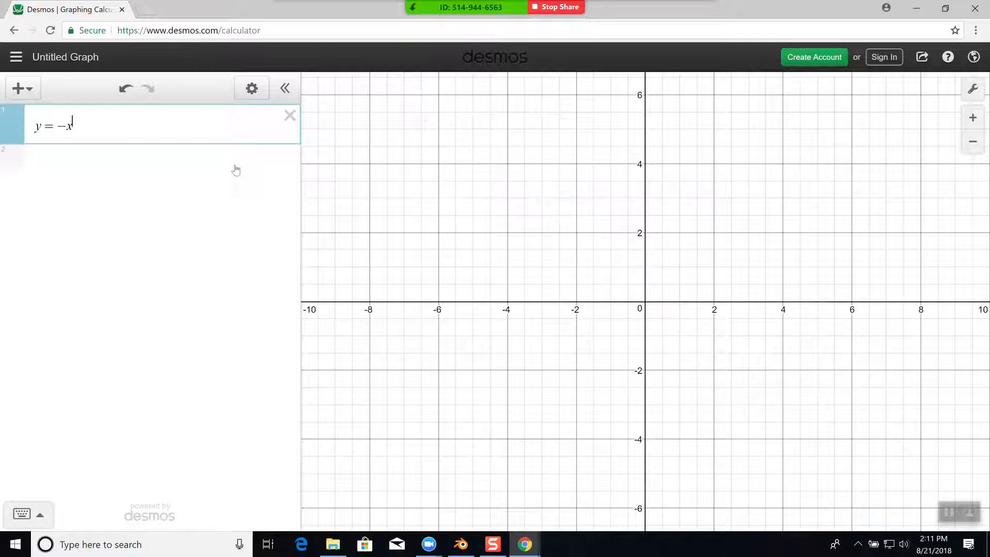
text(+5)
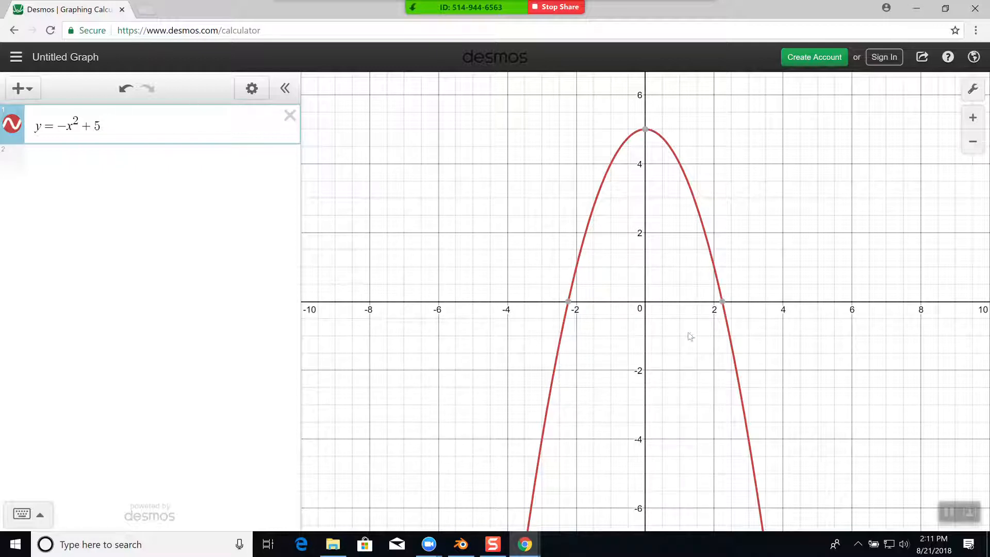
mouse_move(722, 303)
Step: Try -3 as the coefficient of x² in the parabola's equation and replace it with -1/5
text(3)
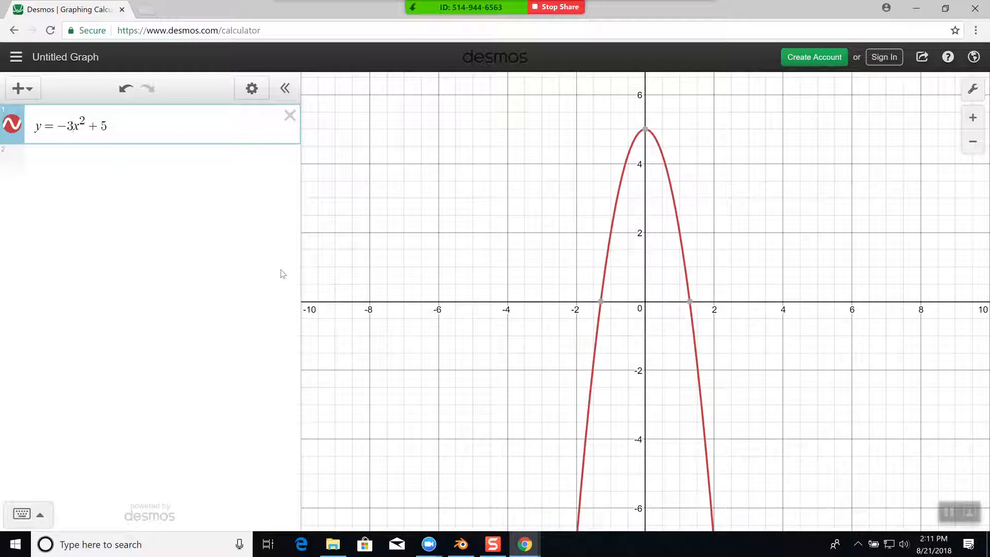
key(BackSpace)
text(1/5)
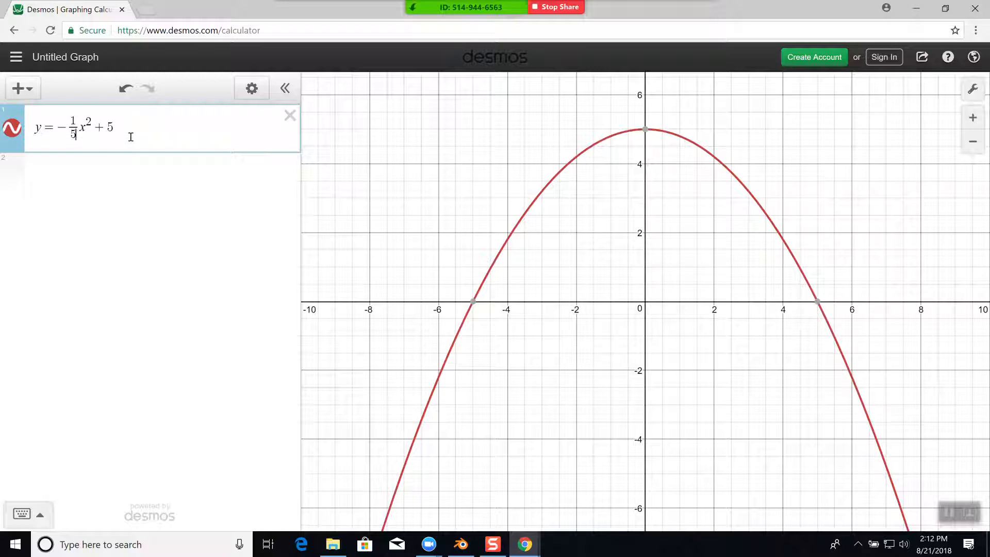
Step: Switch back to Blender and examine the sculpted cube and the sphere from several angles and distances
key(alt+Tab)
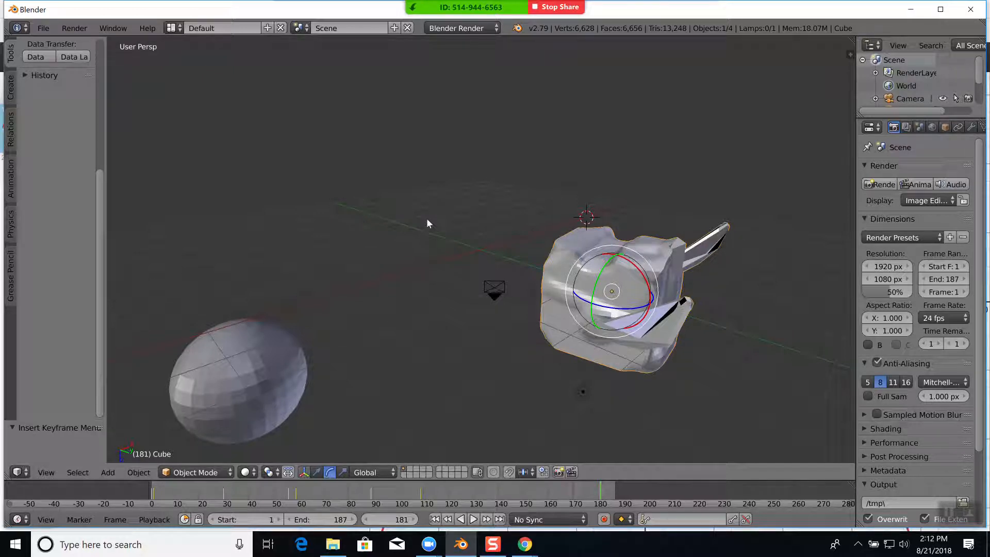
scroll(588, 366, down, 5)
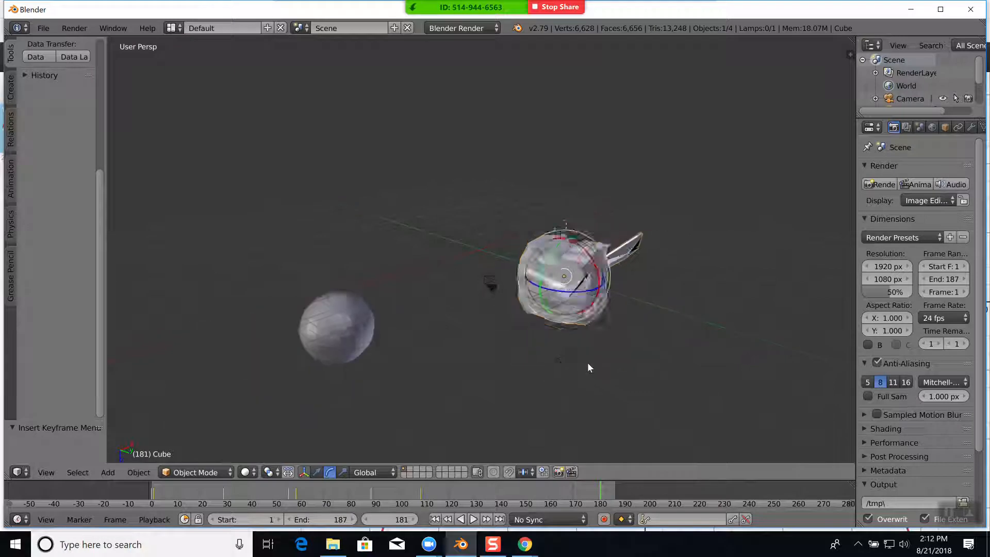
middle_drag(575, 358, 626, 348)
scroll(627, 344, up, 4)
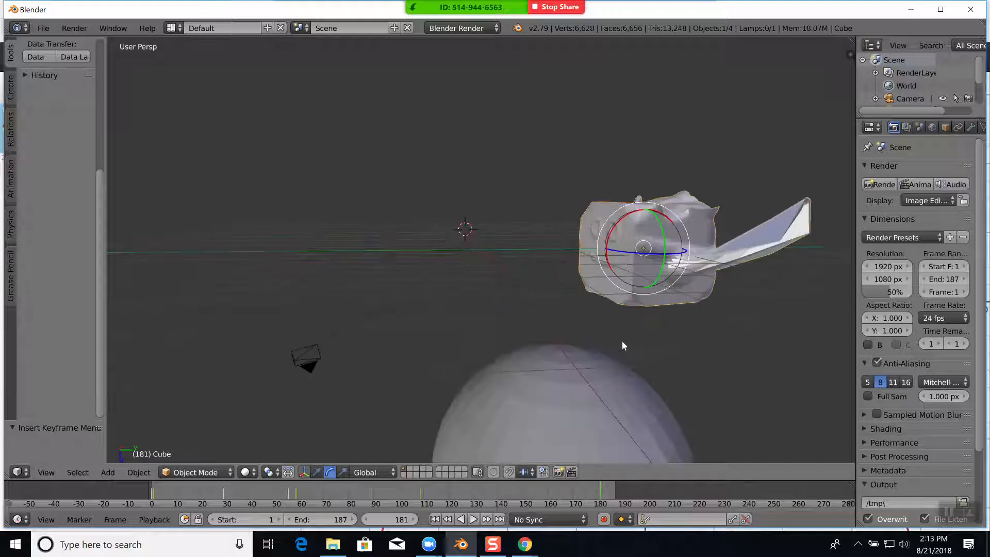
scroll(665, 356, up, 1)
mouse_move(700, 366)
middle_down()
mouse_move(737, 365)
mouse_move(697, 363)
middle_up()
scroll(697, 367, down, 3)
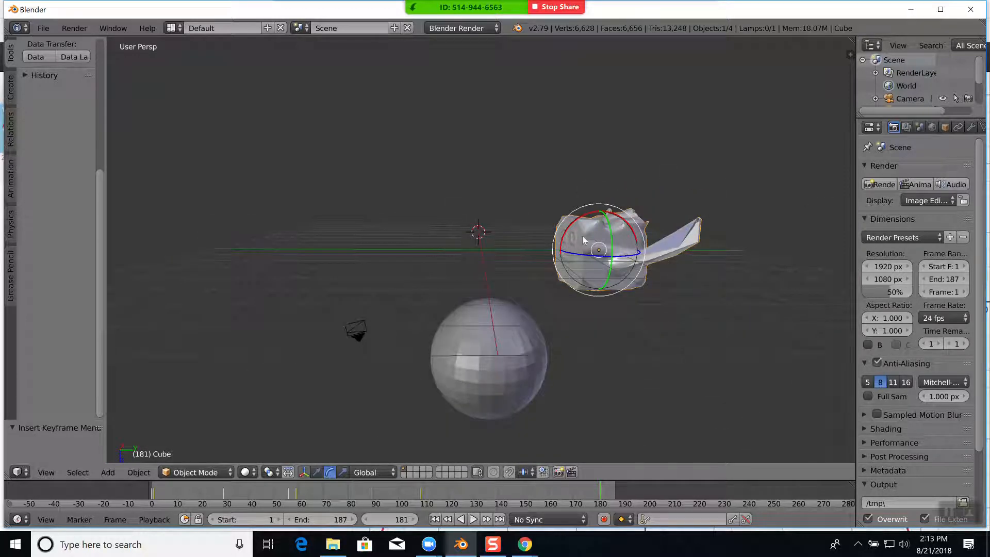
middle_drag(612, 302, 582, 304)
scroll(571, 301, up, 4)
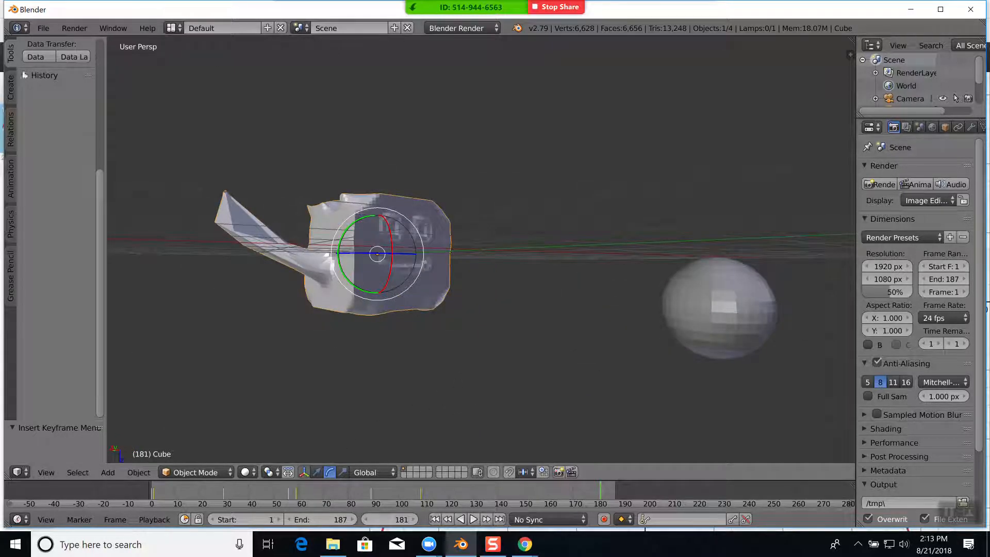
Step: Save the Blender file as strangeness.blend in the Documents folder
click(43, 28)
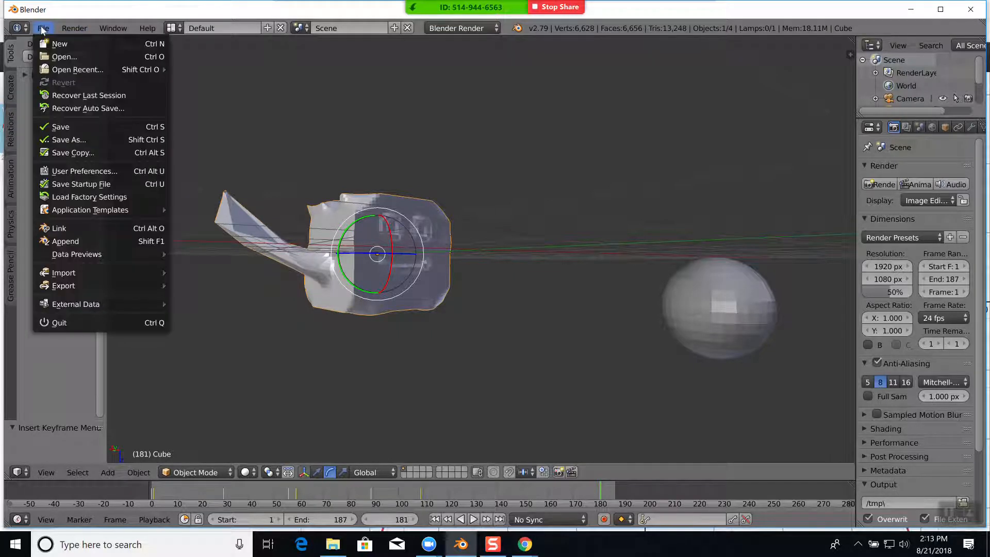
click(66, 127)
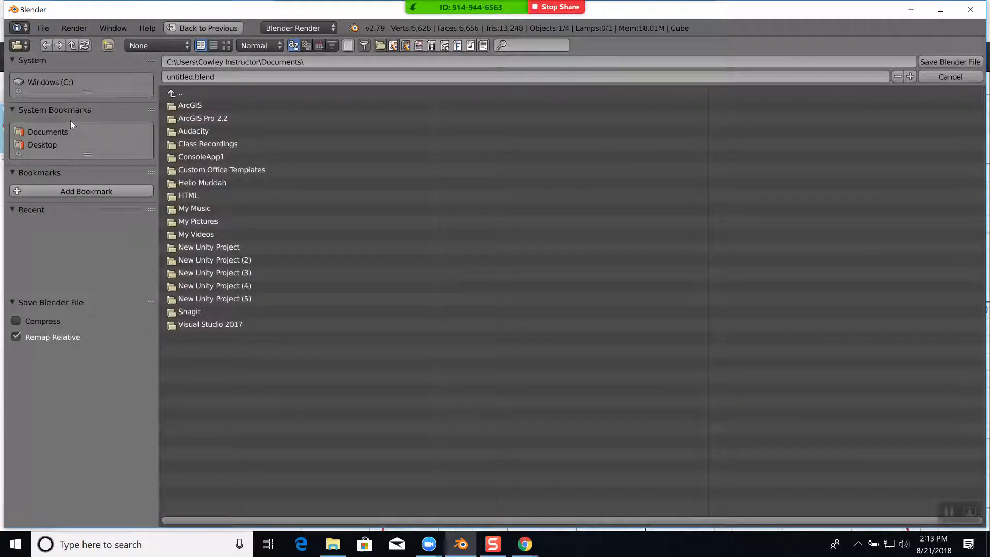
click(226, 76)
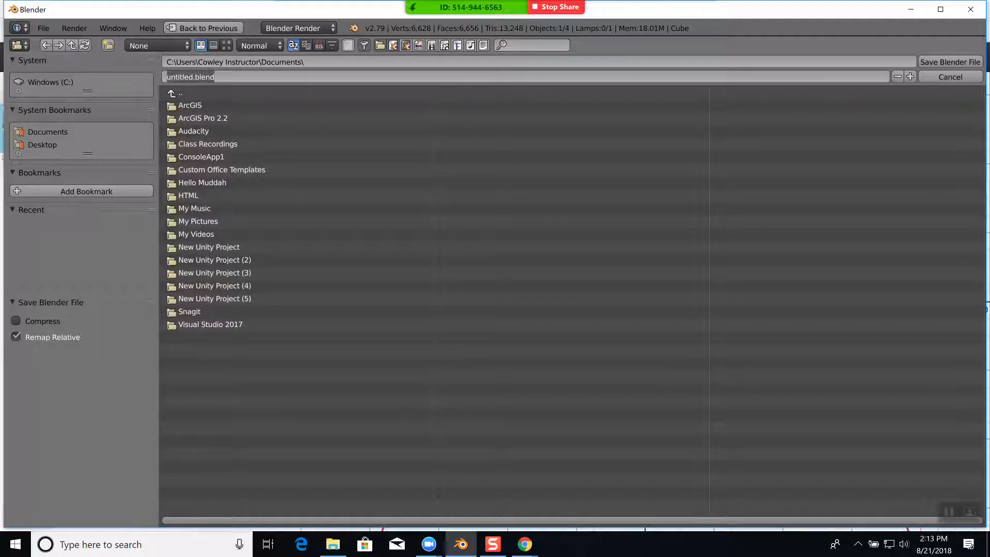
text(strang)
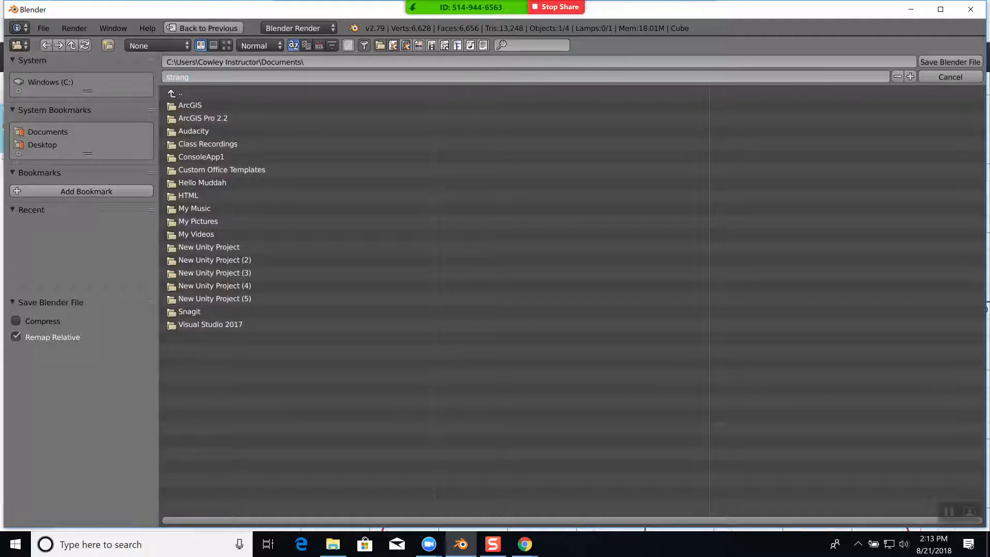
text(eness.blend)
click(940, 61)
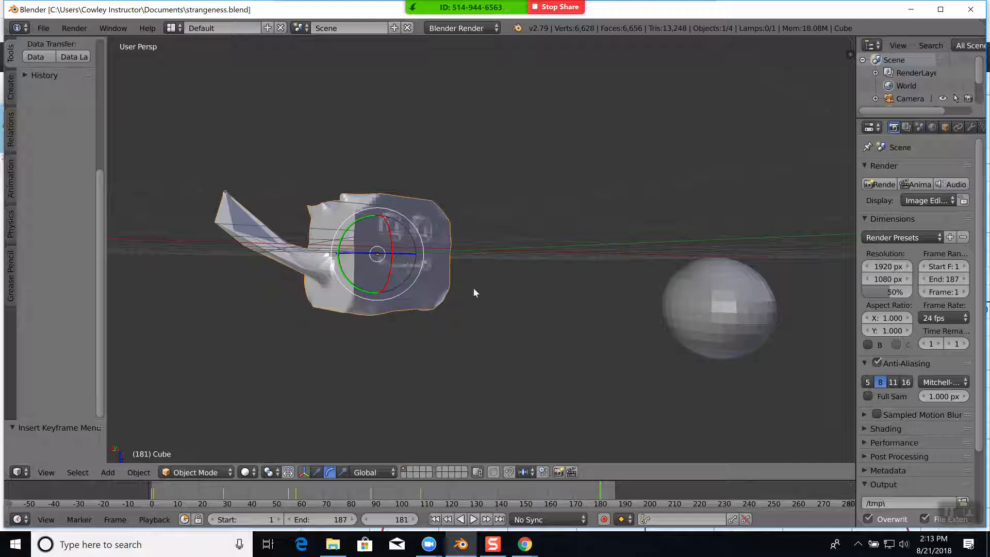
Step: Start a new Blender file by reloading the start-up scene
middle_drag(430, 254, 446, 269)
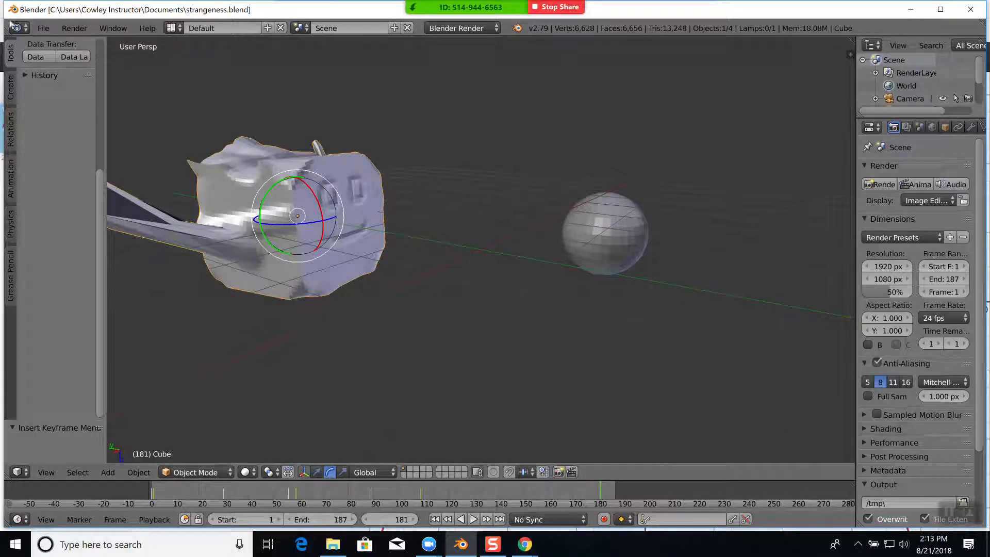
click(46, 28)
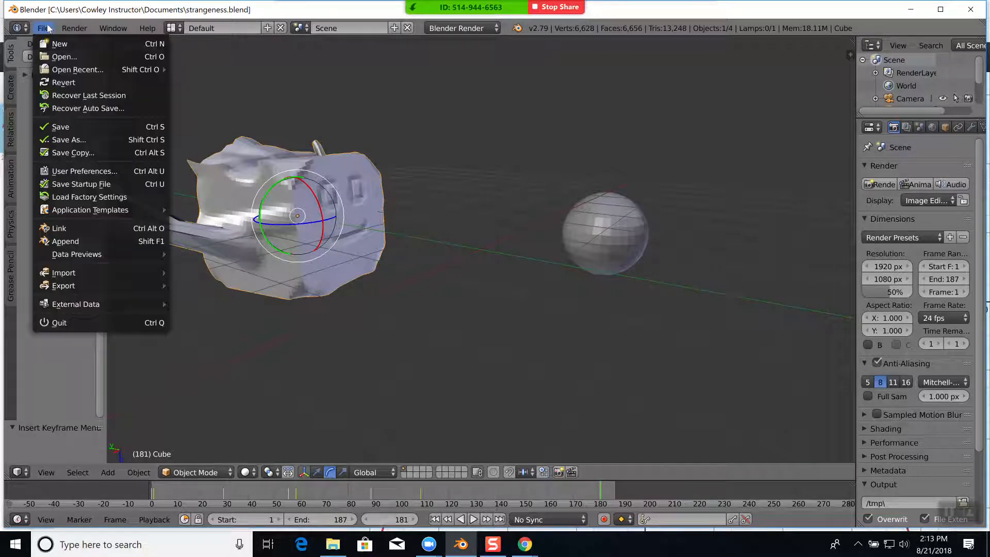
click(54, 39)
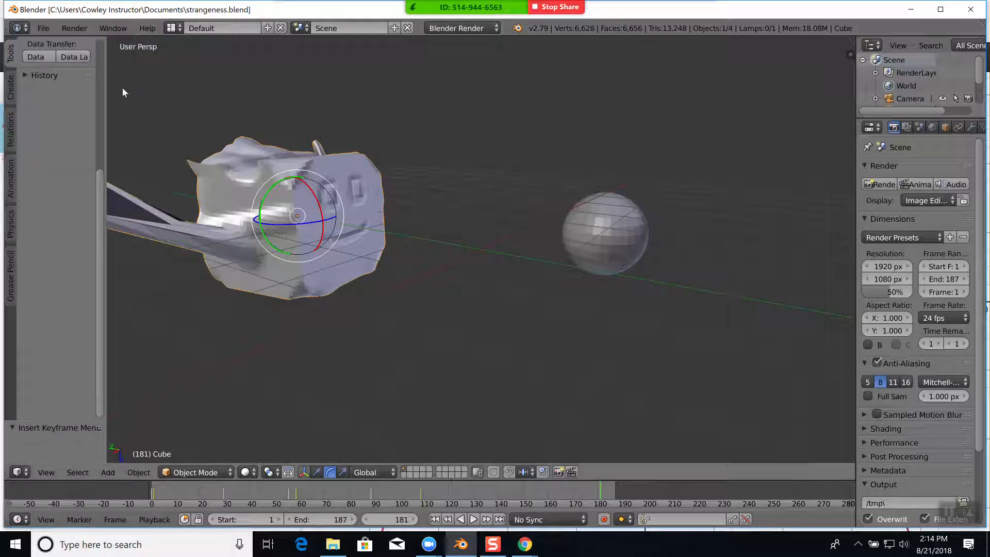
click(44, 28)
click(52, 44)
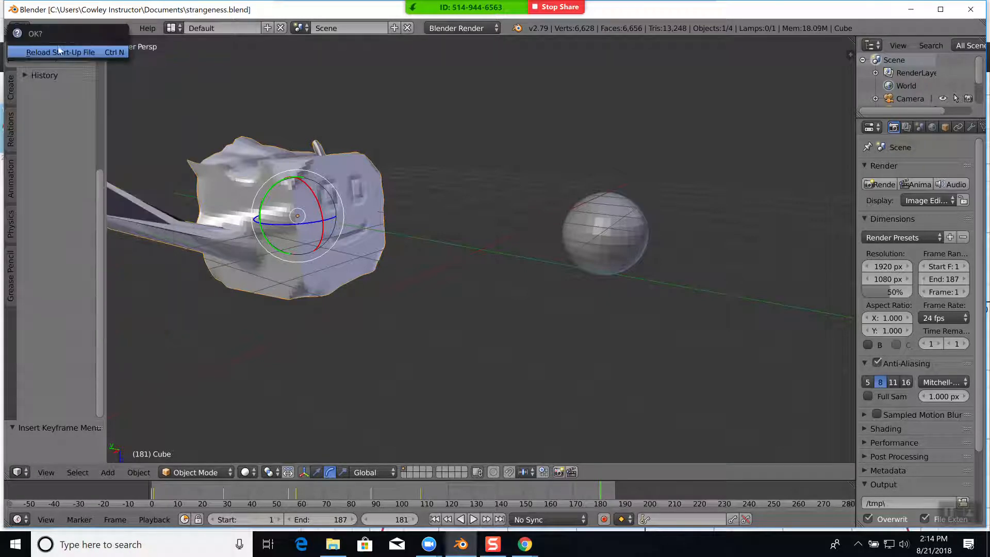
click(60, 52)
Step: Delete the default cube from the new scene
scroll(333, 224, up, 4)
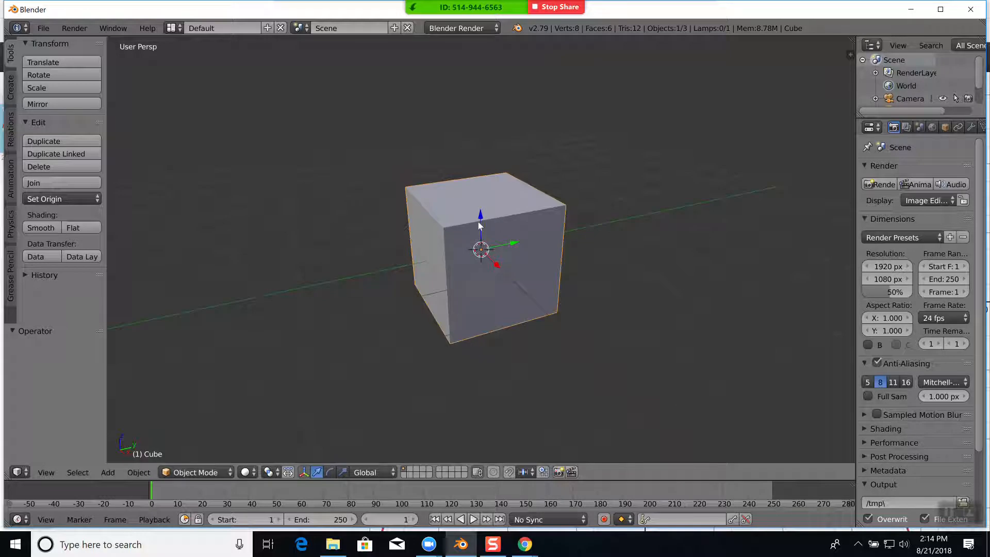
key(x)
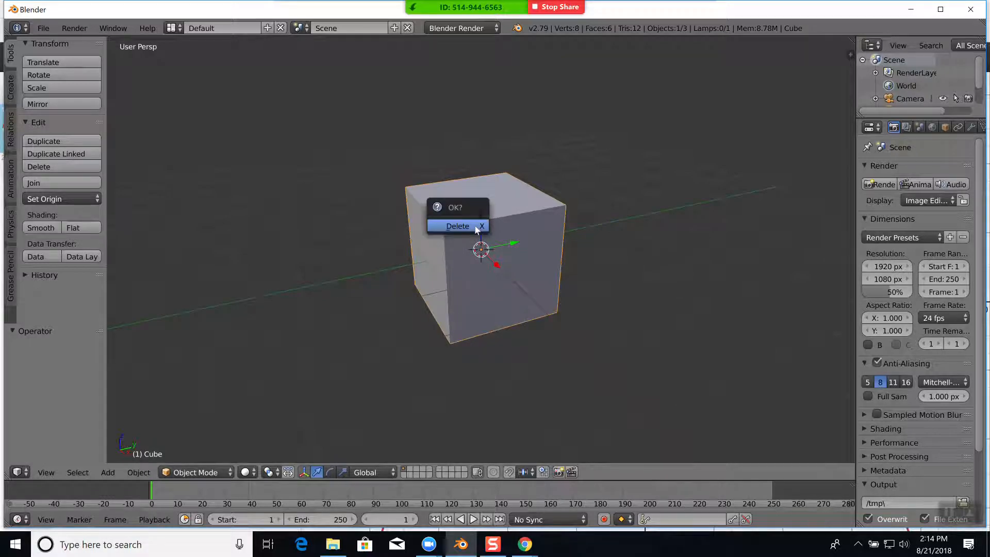
click(476, 225)
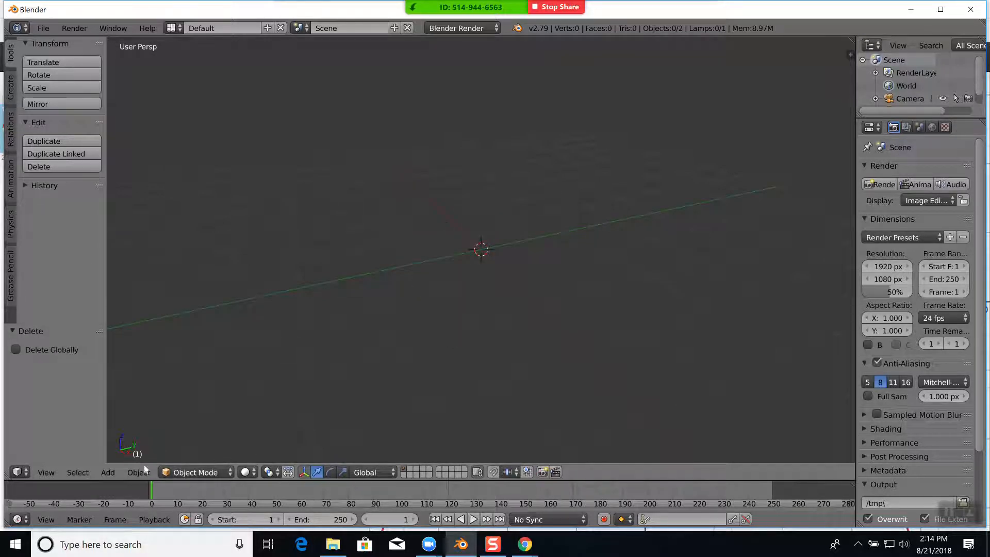
Step: Add a metaball ball at the scene's origin and move it about -2.87 units along the Y axis
click(111, 472)
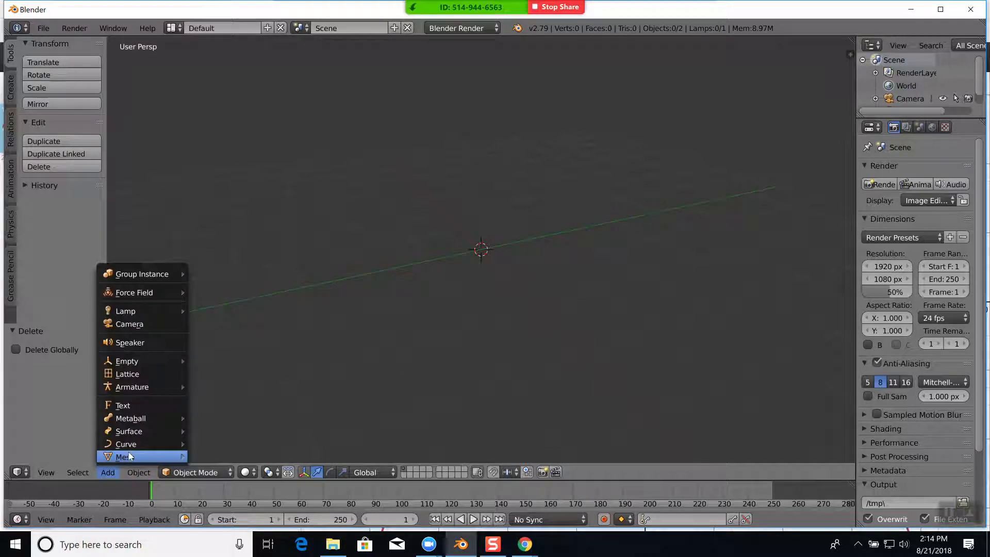
mouse_move(139, 421)
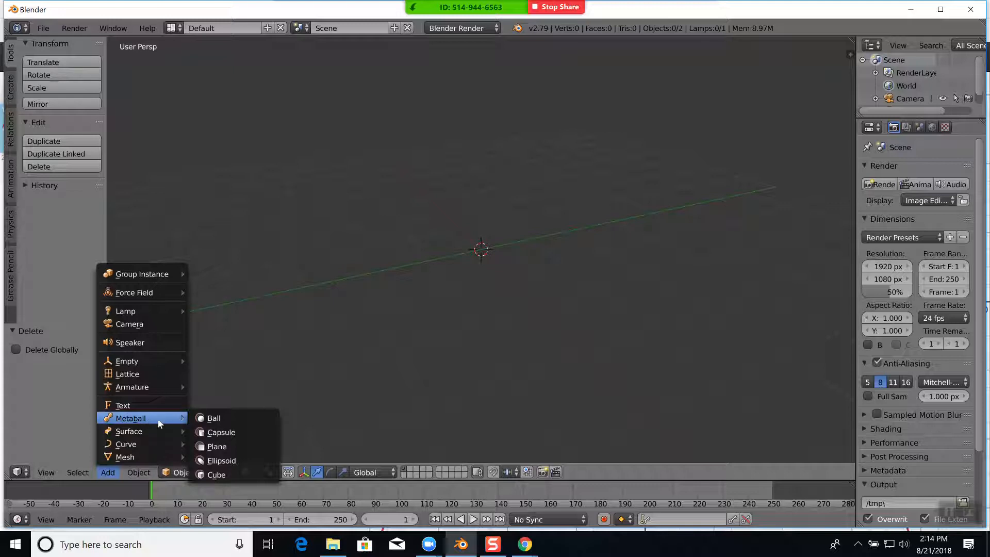
click(222, 418)
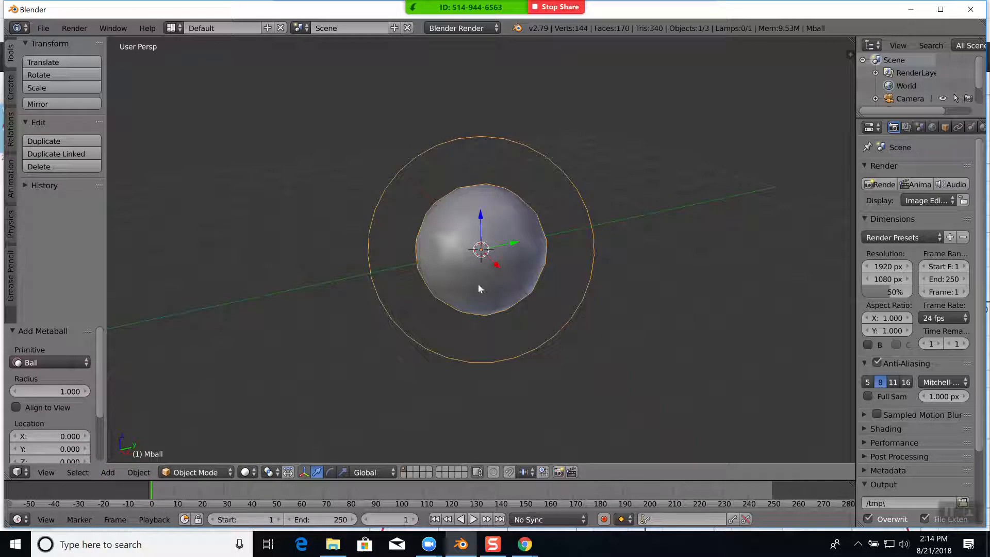
drag(509, 248, 332, 273)
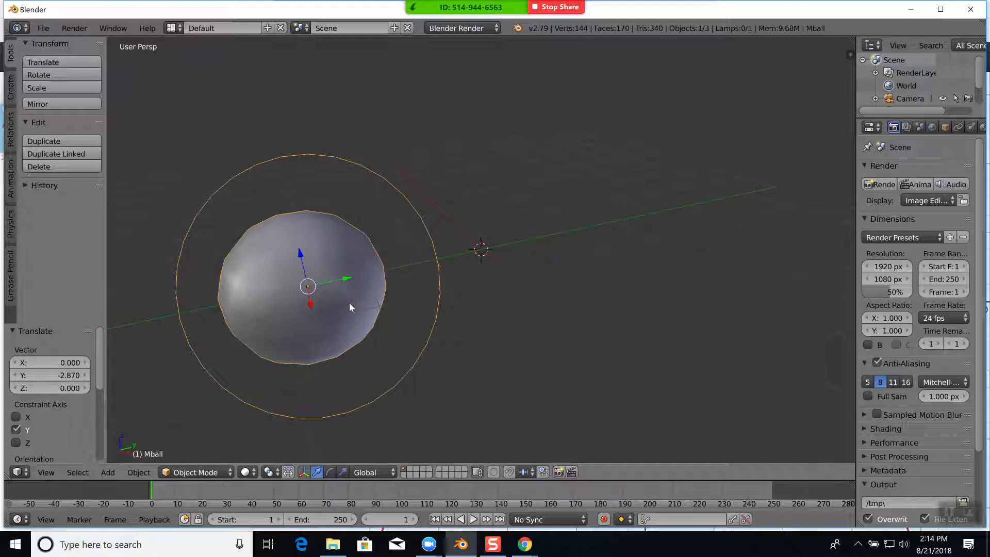
Step: Deselect the ball, place the 3D cursor near the green axis line on its far side, and add a second metaball ball there
key(a)
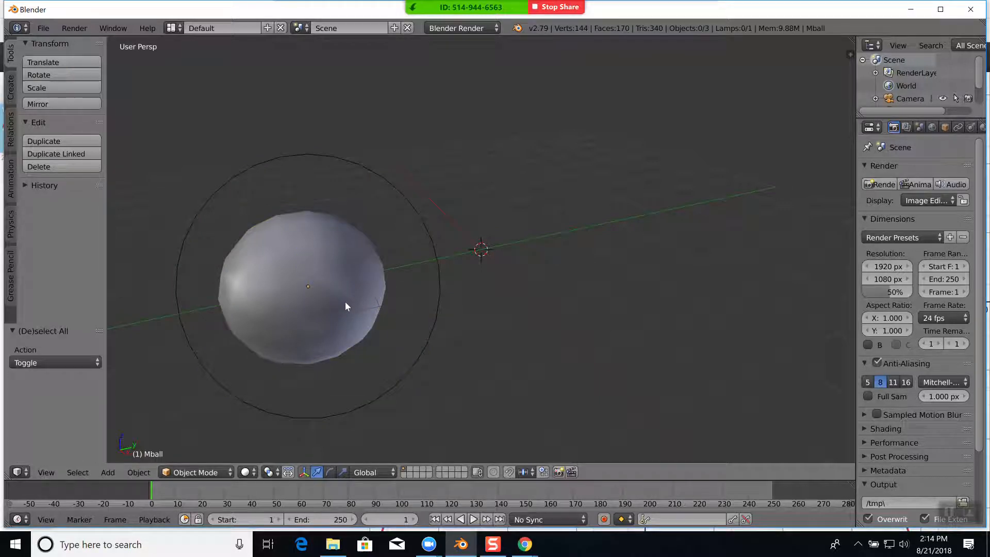
click(625, 219)
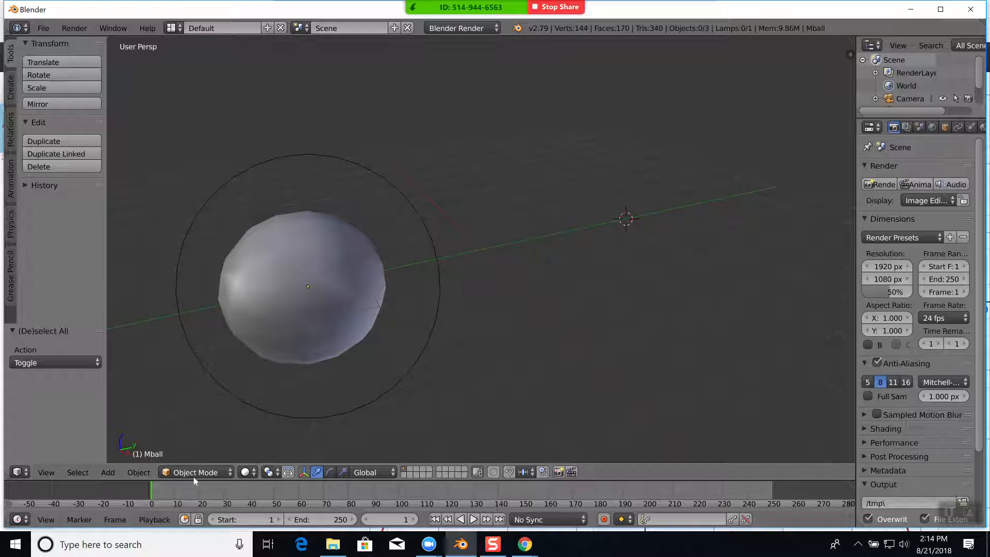
click(139, 472)
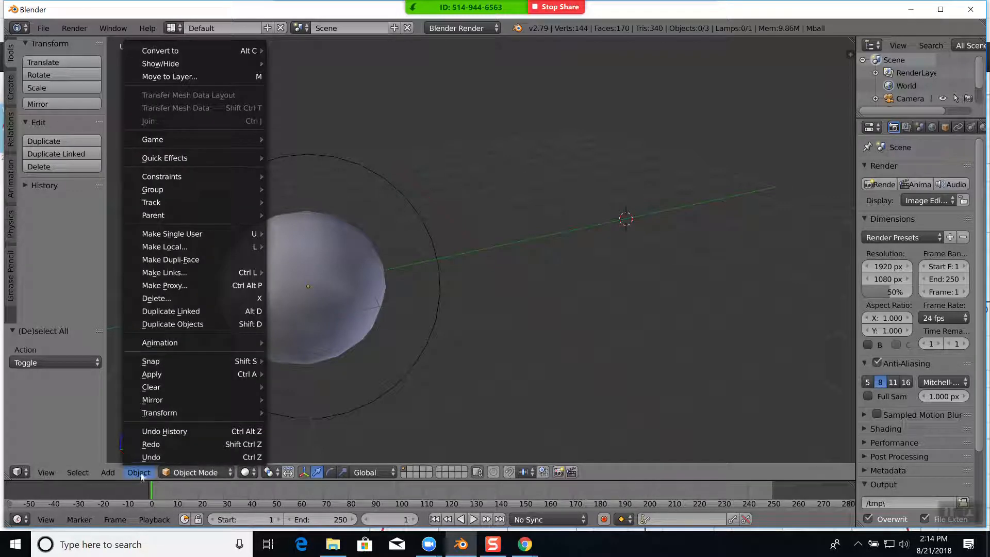
mouse_move(108, 473)
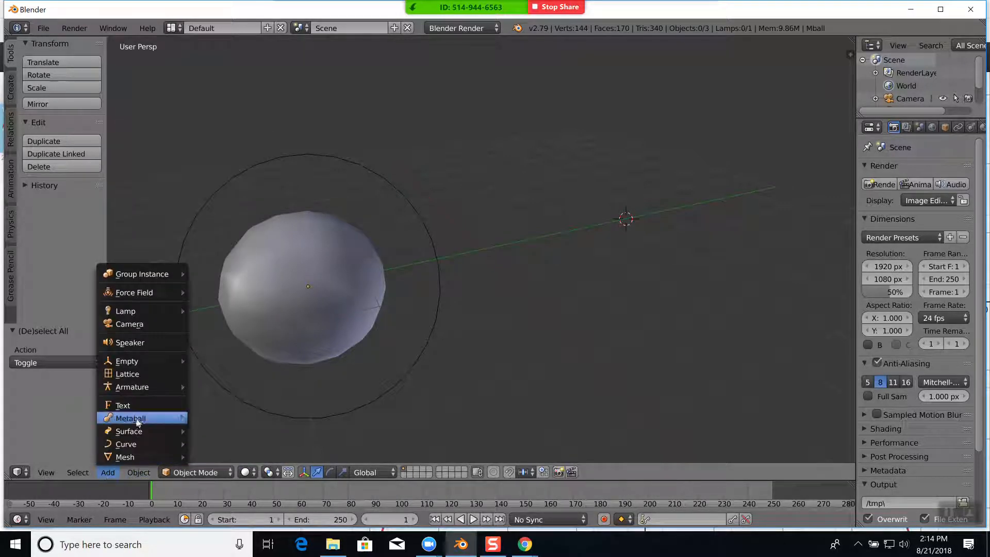
click(228, 418)
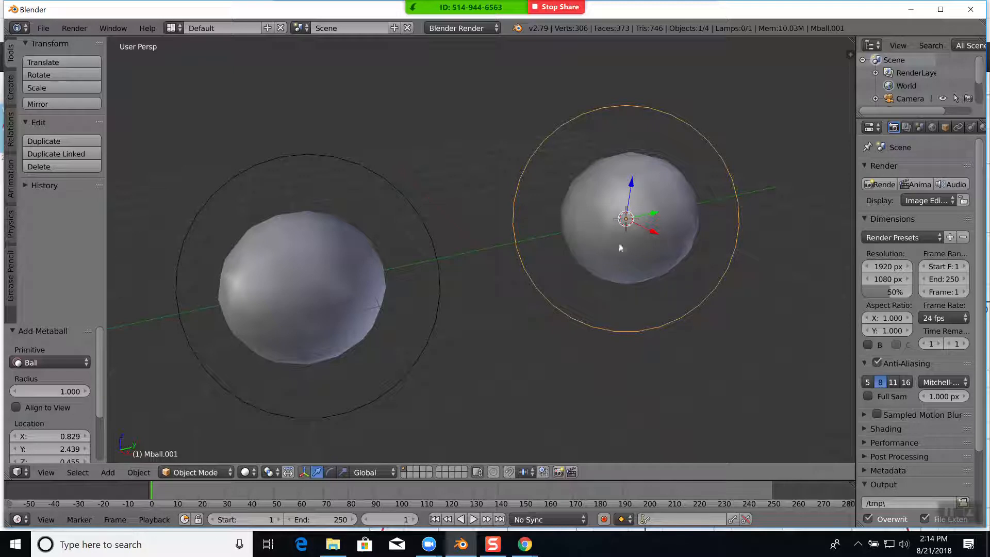
Step: Move the second metaball about -2.88 units along the Y axis until it merges with the first ball
middle_drag(575, 289, 613, 268)
middle_drag(669, 241, 667, 251)
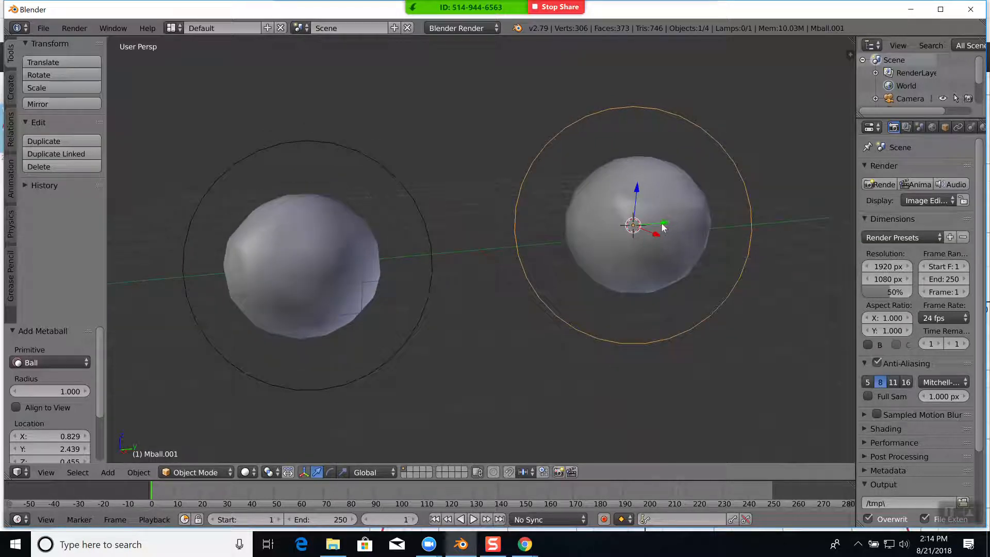
drag(662, 229, 494, 235)
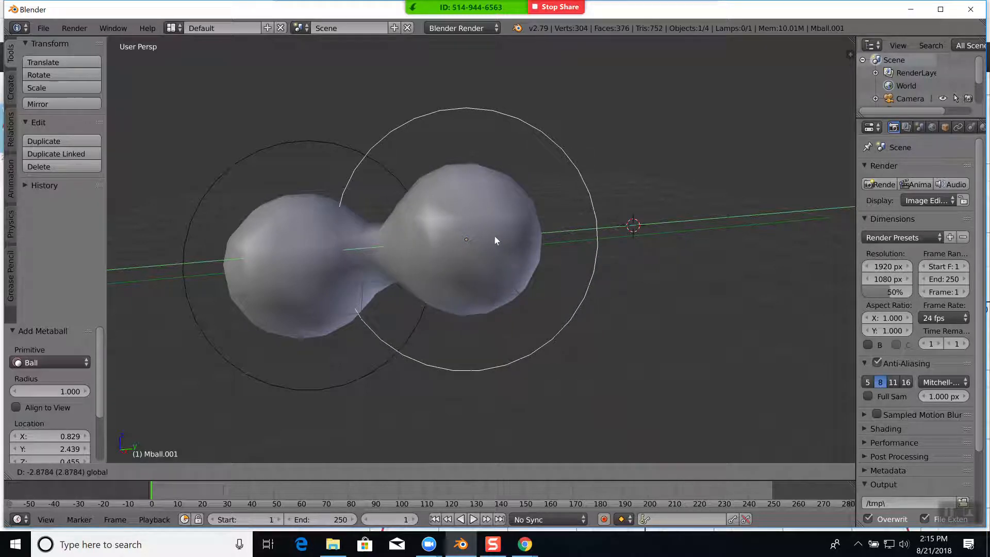
drag(494, 235, 494, 235)
mouse_move(558, 277)
middle_down()
mouse_move(628, 253)
mouse_move(658, 268)
mouse_move(629, 282)
mouse_move(557, 273)
middle_up()
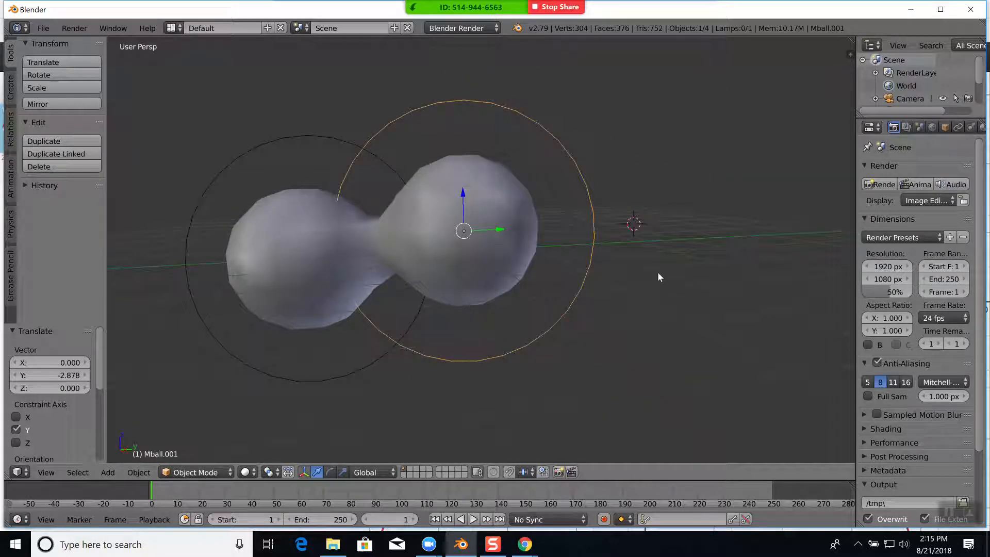
Step: Add an ellipsoid metaball at a new 3D cursor position beyond the second ball and move it about -2.74 units along Y to merge with it
key(a)
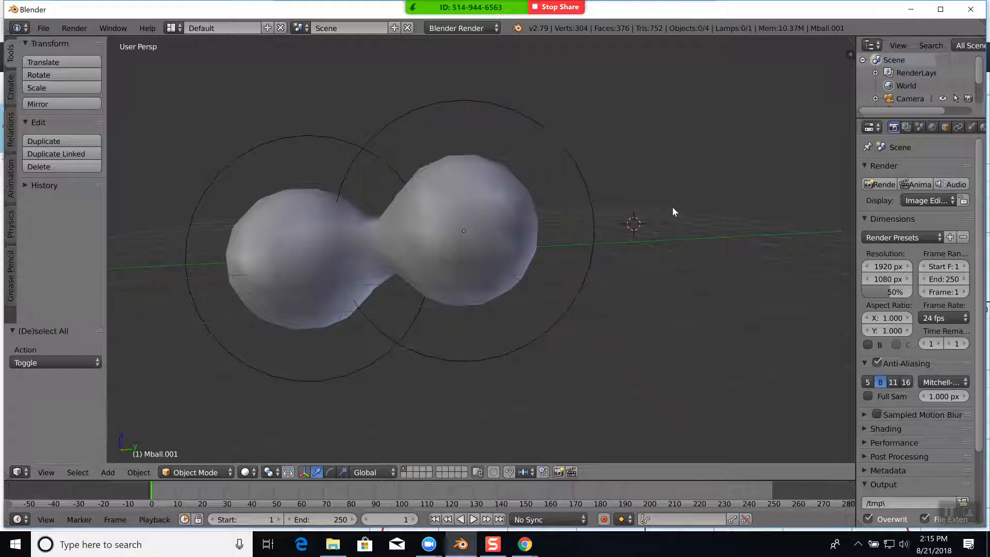
click(742, 185)
click(111, 472)
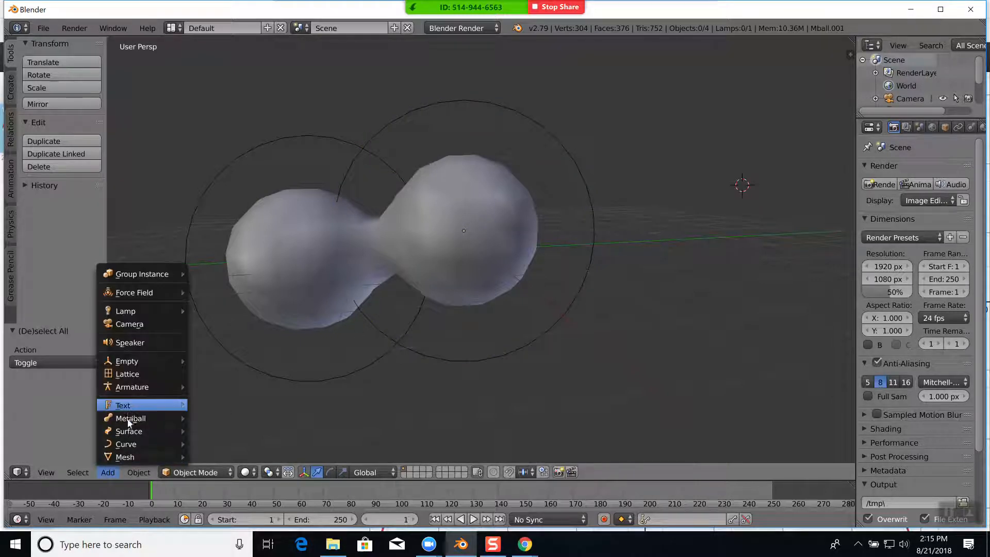
mouse_move(130, 420)
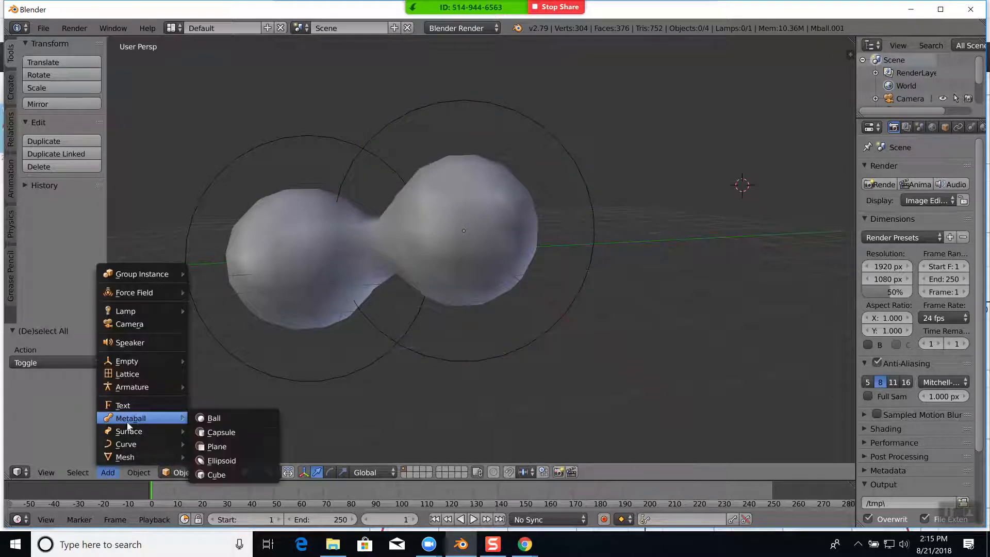
click(222, 462)
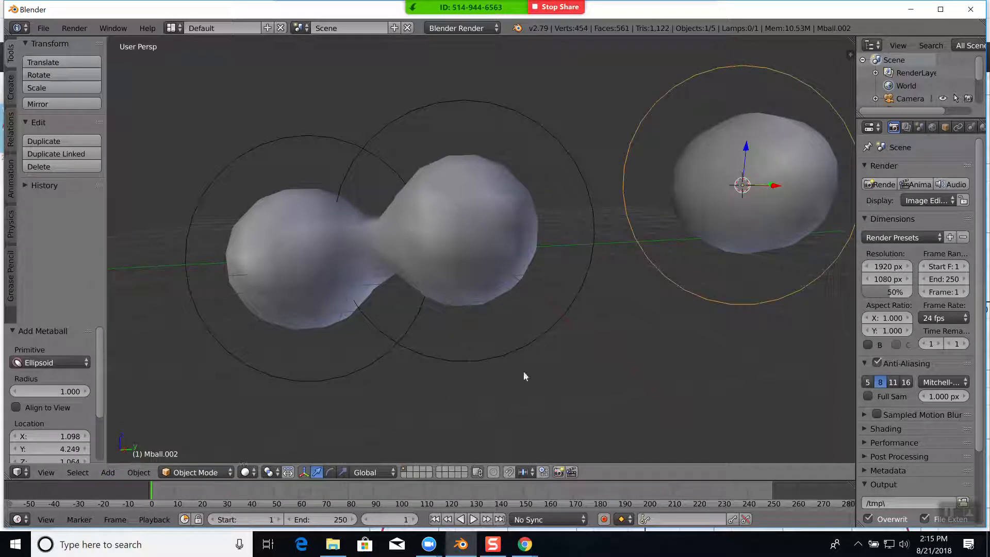
middle_drag(605, 330, 599, 367)
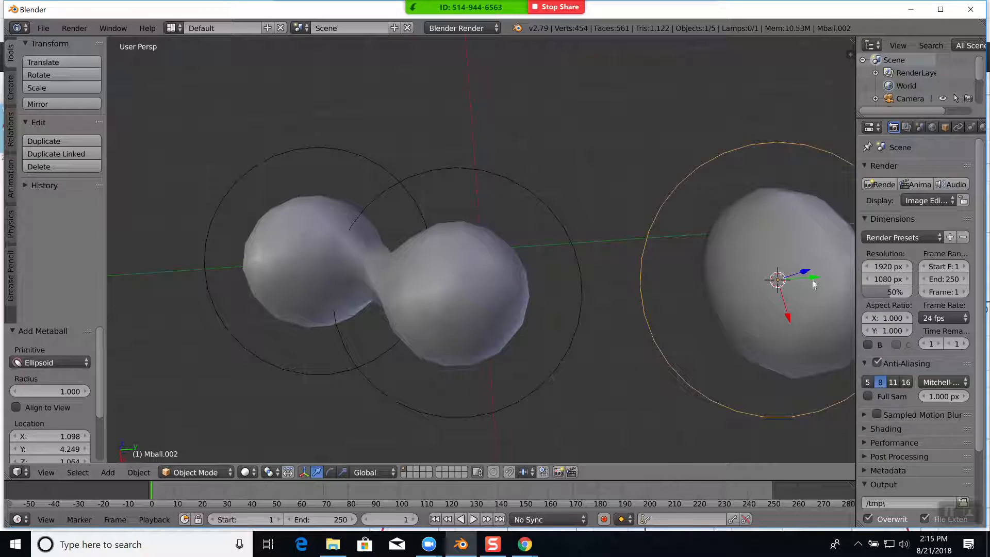
drag(811, 281, 623, 279)
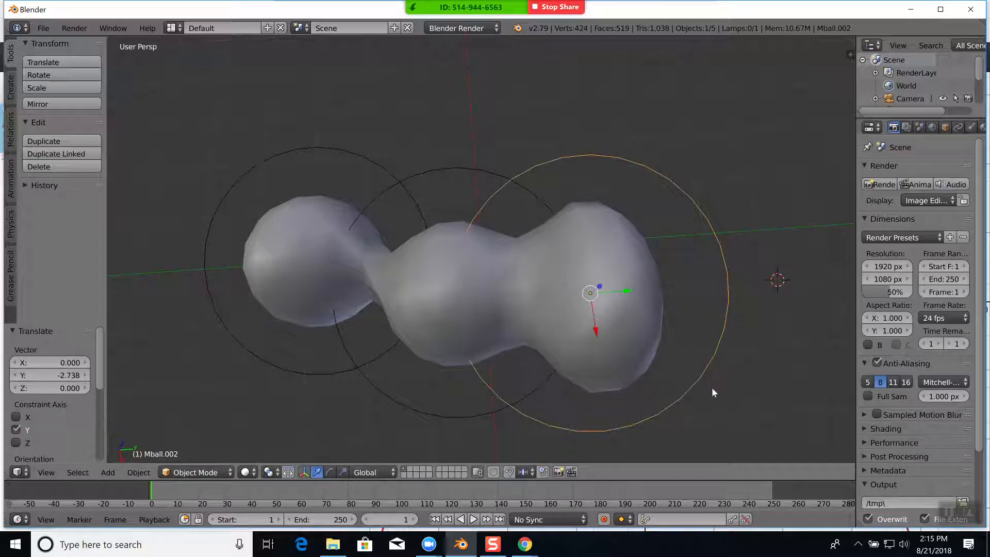
Step: Select all three metaballs together by their outer rings: the middle ball, the ellipsoid and the first ball
scroll(575, 357, down, 2)
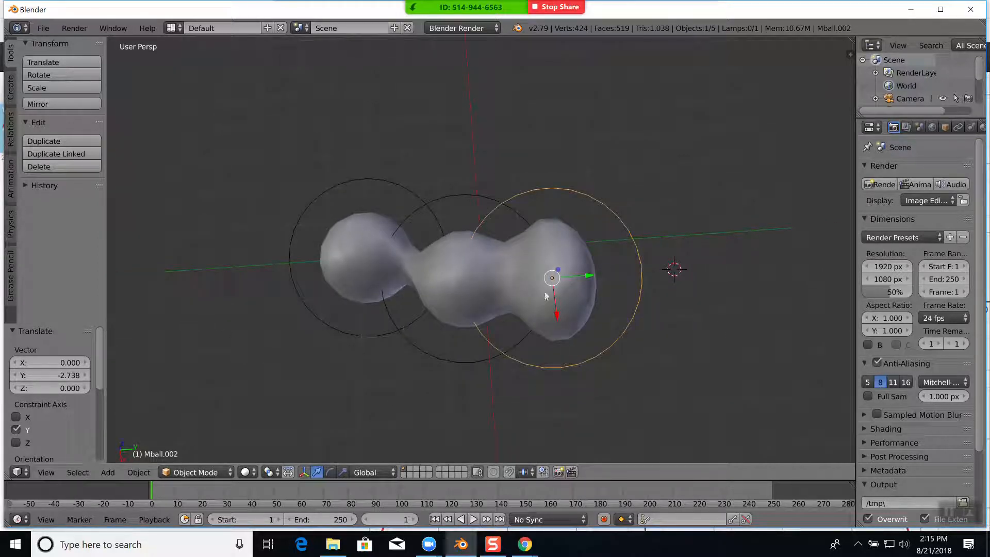
shift+right_click(454, 279)
shift+right_click(454, 295)
shift+right_click(453, 295)
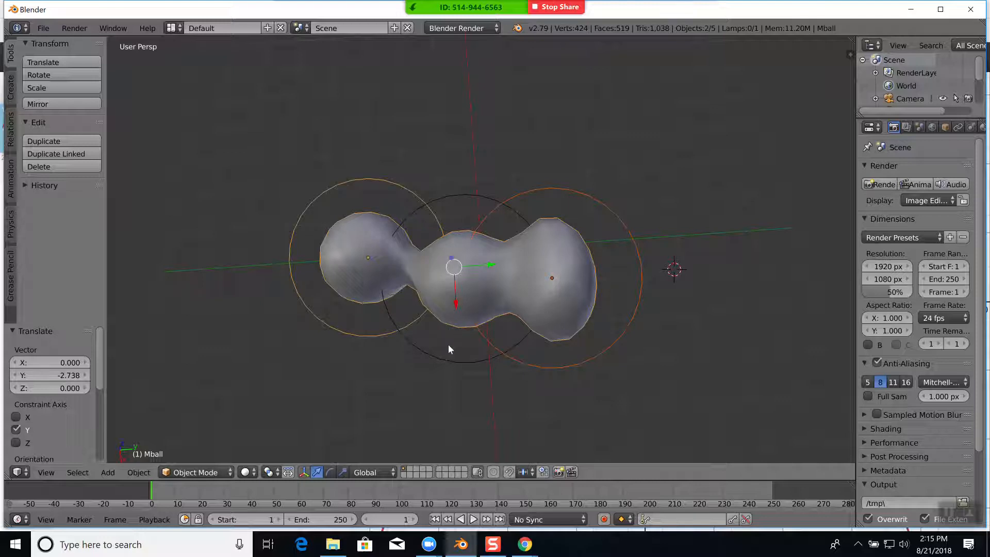
right_click(519, 358)
right_click(486, 358)
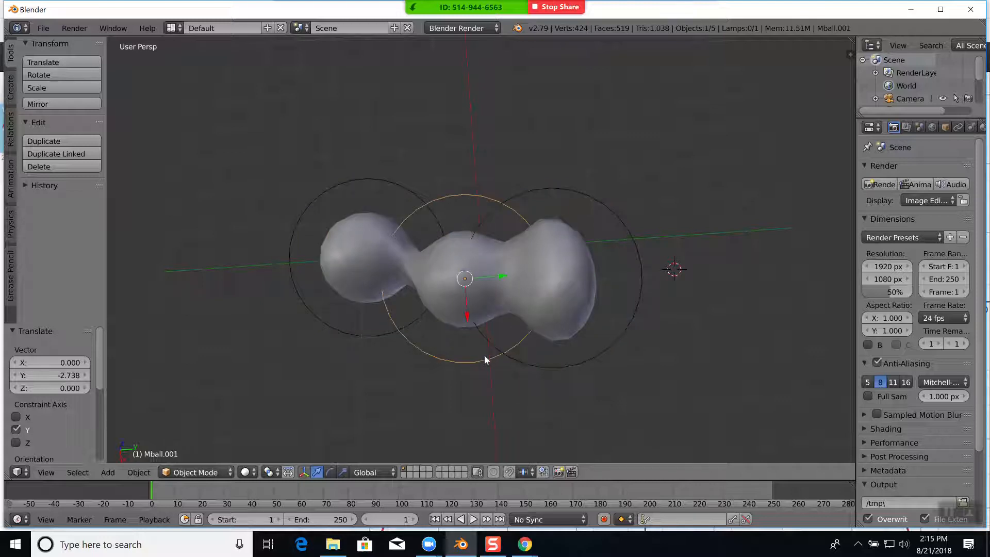
shift+right_click(524, 363)
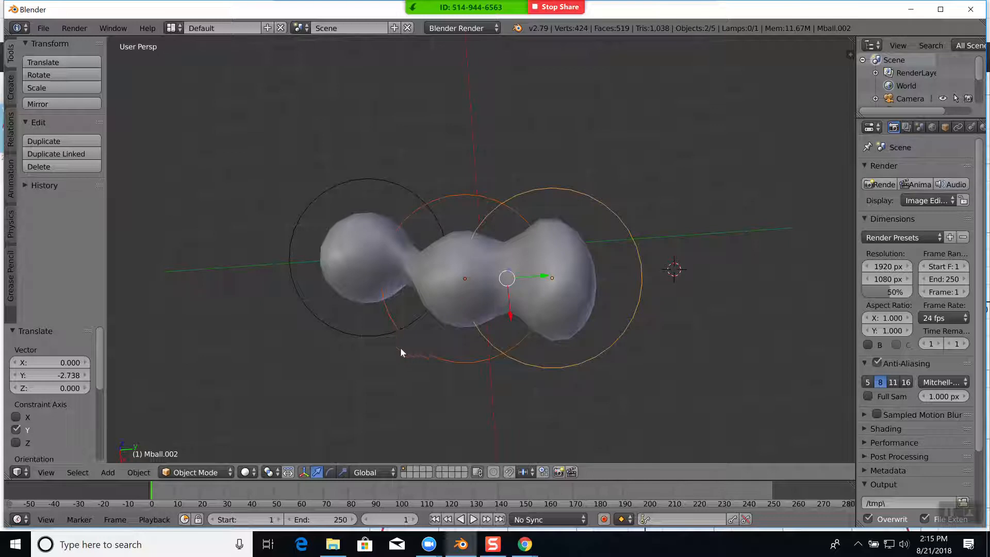
shift+right_click(379, 337)
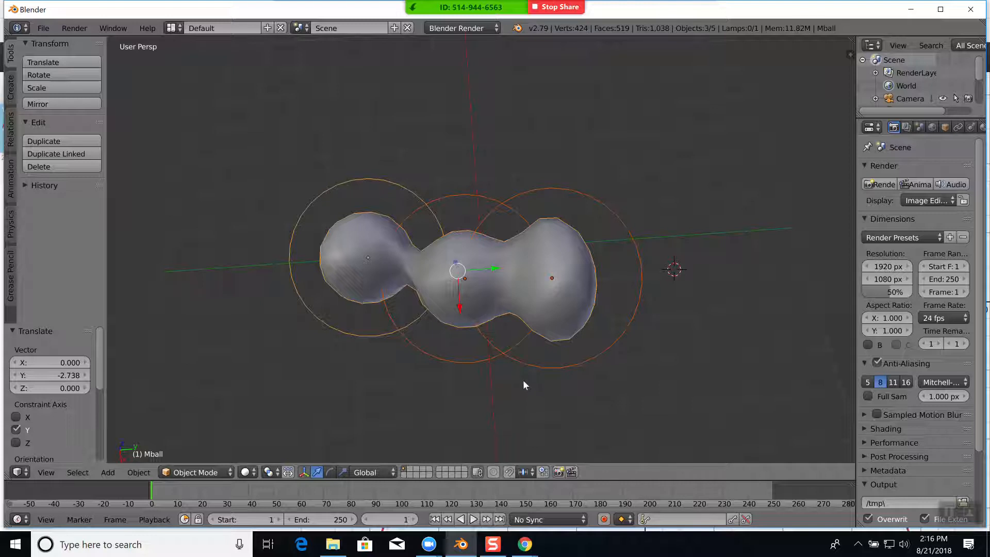
Step: Select the ellipsoid, the middle ball and the first ball together, and insert a Location keyframe for them at frame 1
right_click(545, 370)
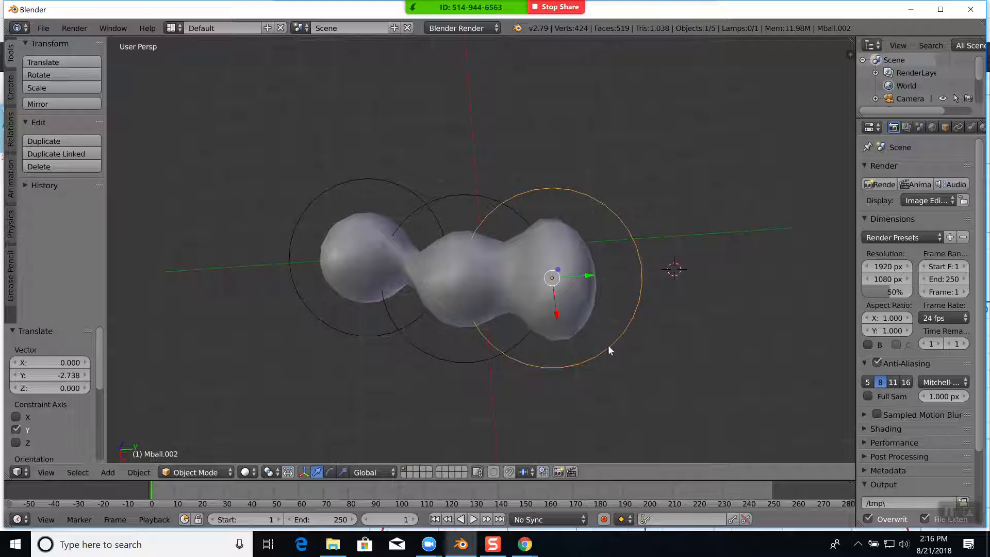
shift+right_click(474, 361)
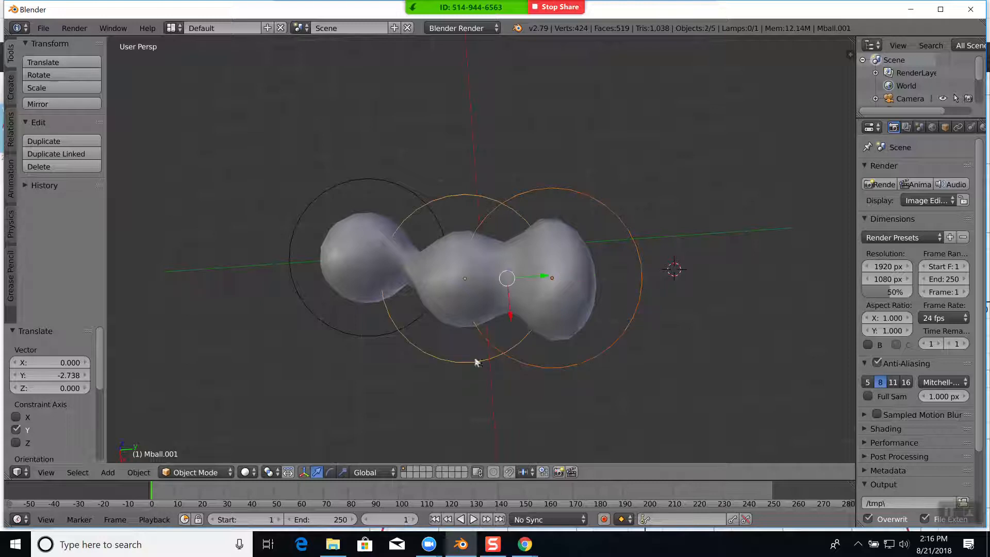
shift+right_click(369, 333)
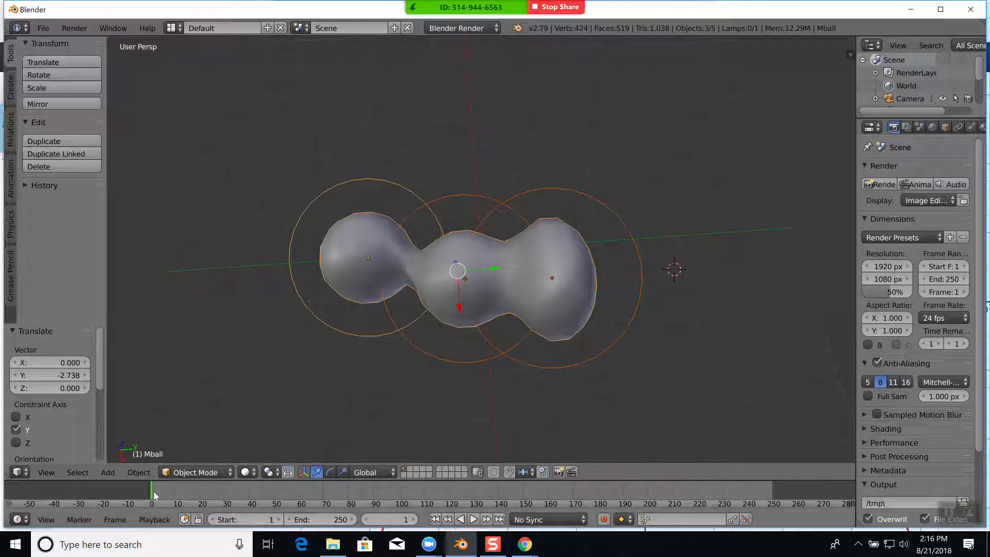
key(i)
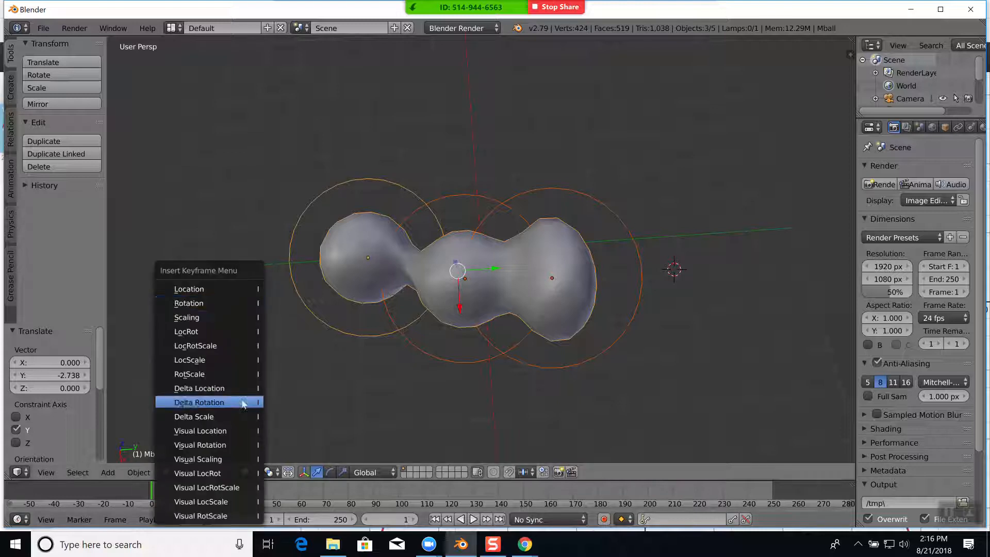
click(215, 289)
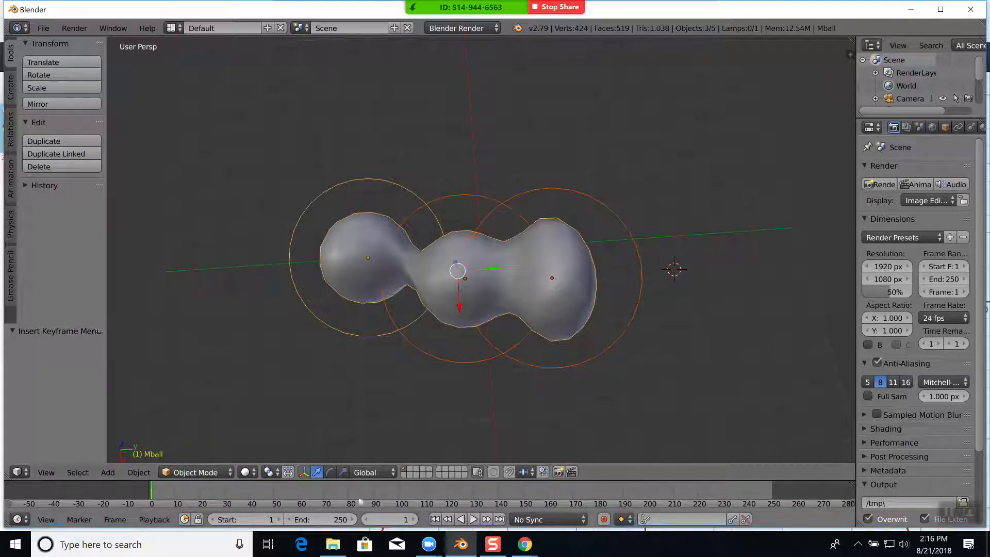
Step: At frame 91, move the three metaballs about (-3.71, 4.03, 1.19), and again about (-1.48, 1.34, 2.23), in X, Y and Z
click(375, 490)
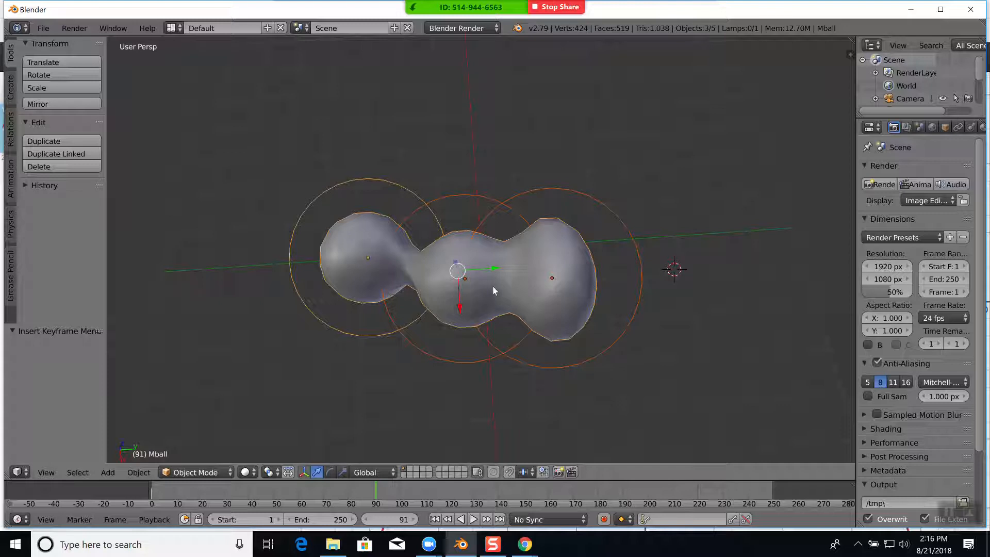
key(g)
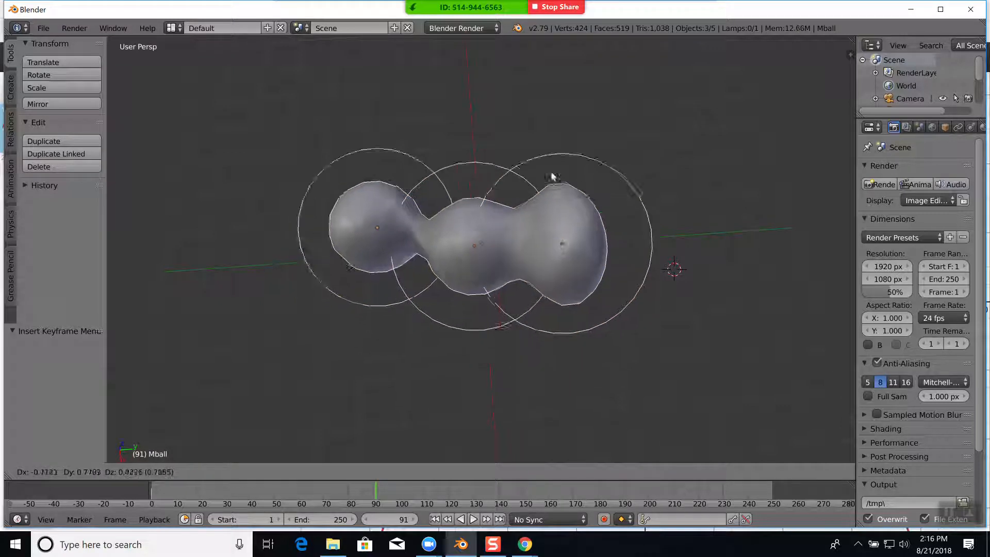
click(648, 110)
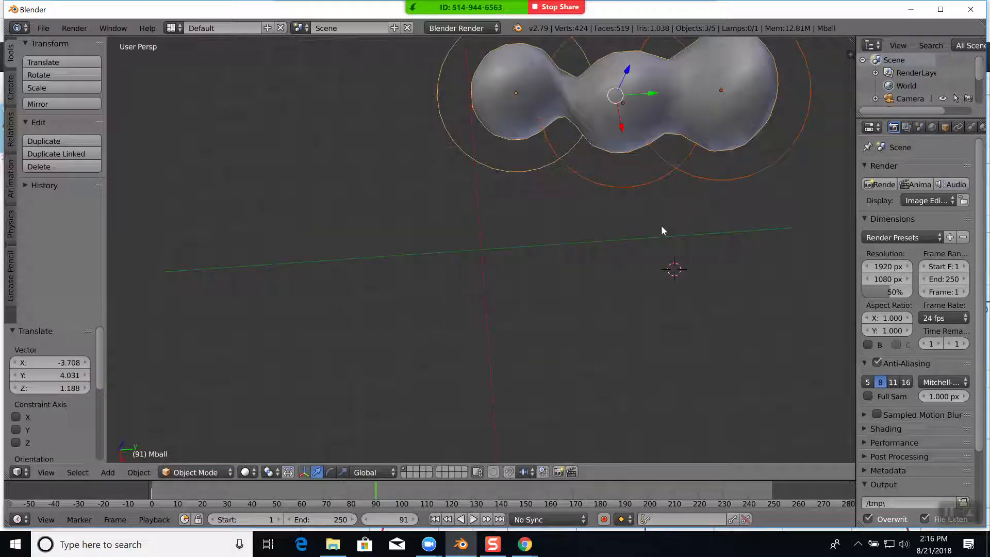
scroll(655, 227, down, 3)
middle_drag(633, 305, 635, 277)
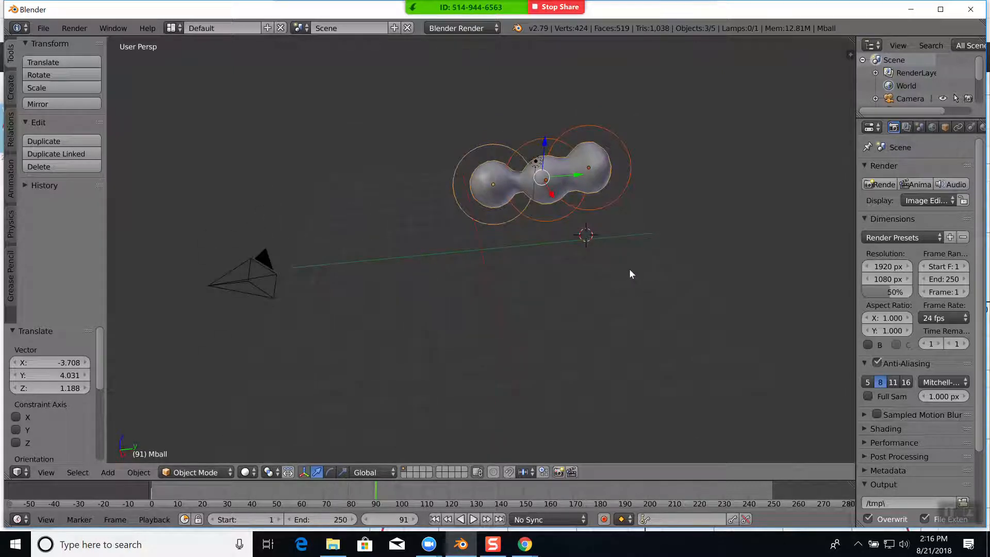
key(g)
click(650, 212)
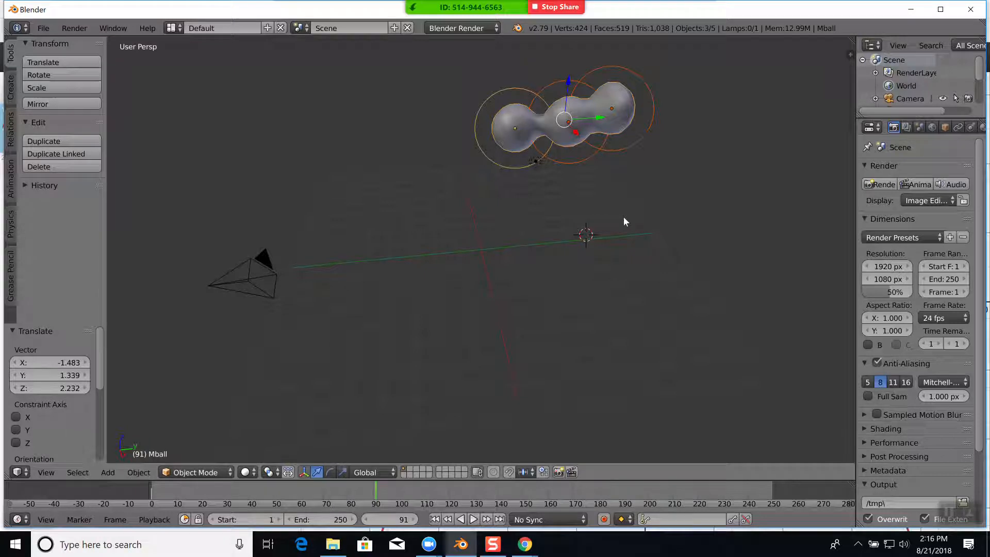
Step: Rotate the metaball group about 88.5° and insert Location and Rotation keyframes for it at frame 91
key(r)
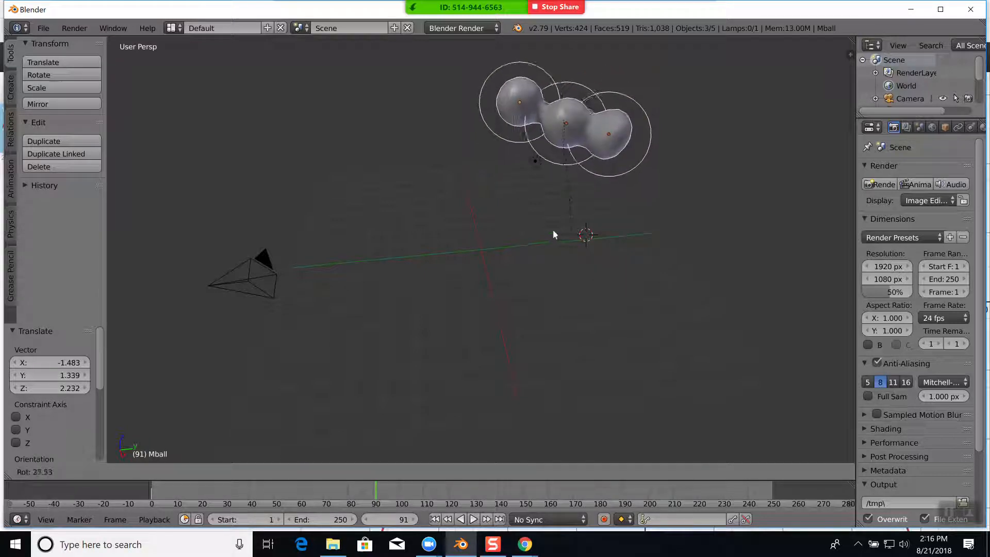
click(493, 163)
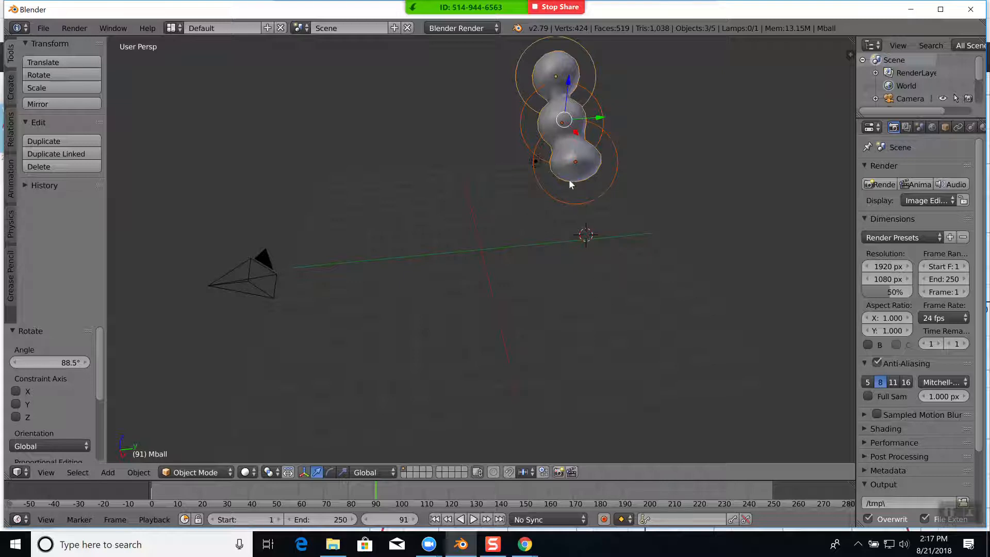
key(i)
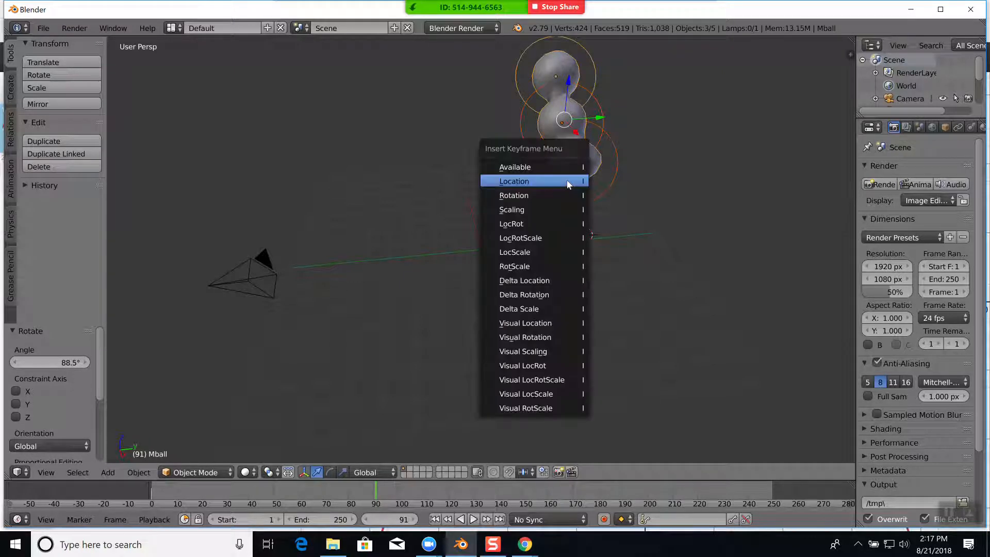
click(527, 184)
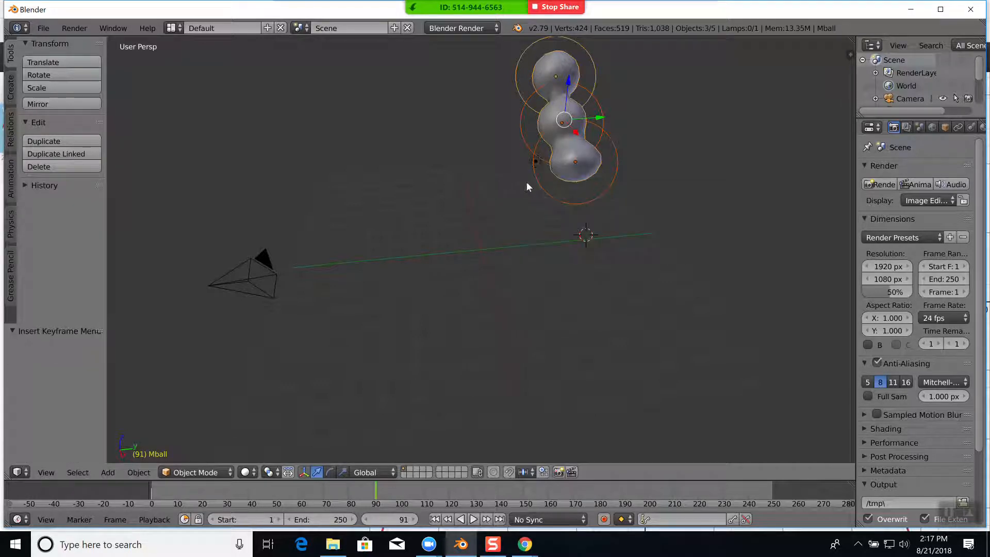
key(i)
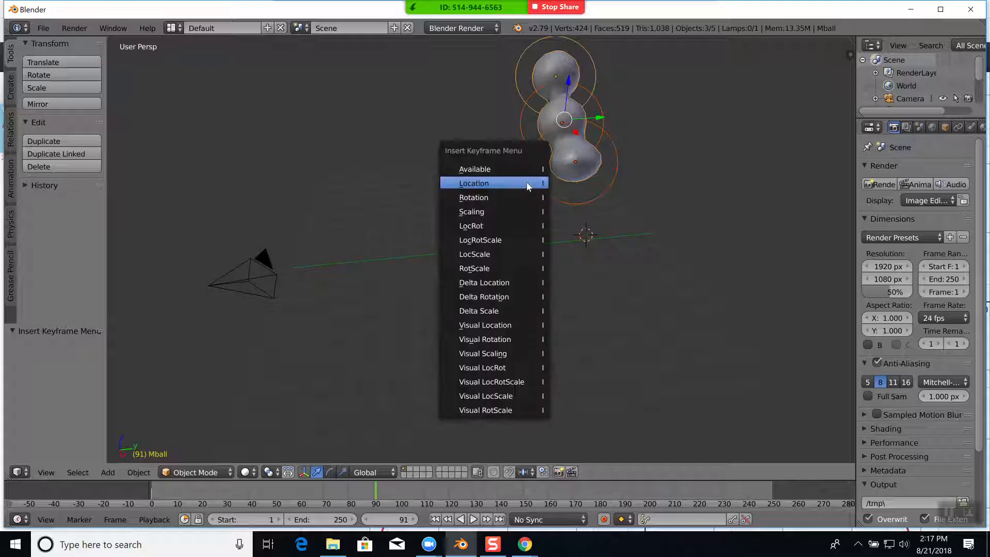
click(467, 198)
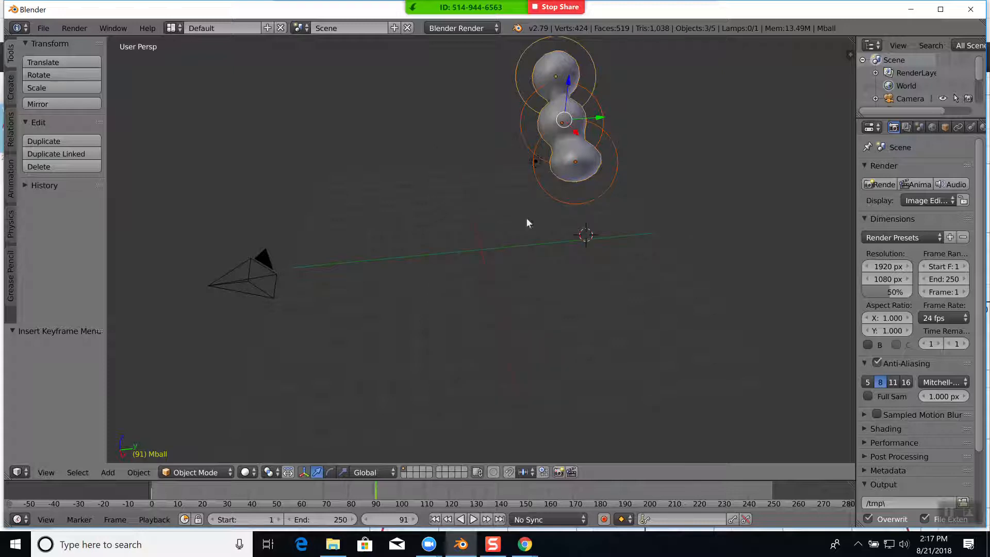
Step: Set the animation's end frame to 99, play back the metaball animation and stop it
click(394, 491)
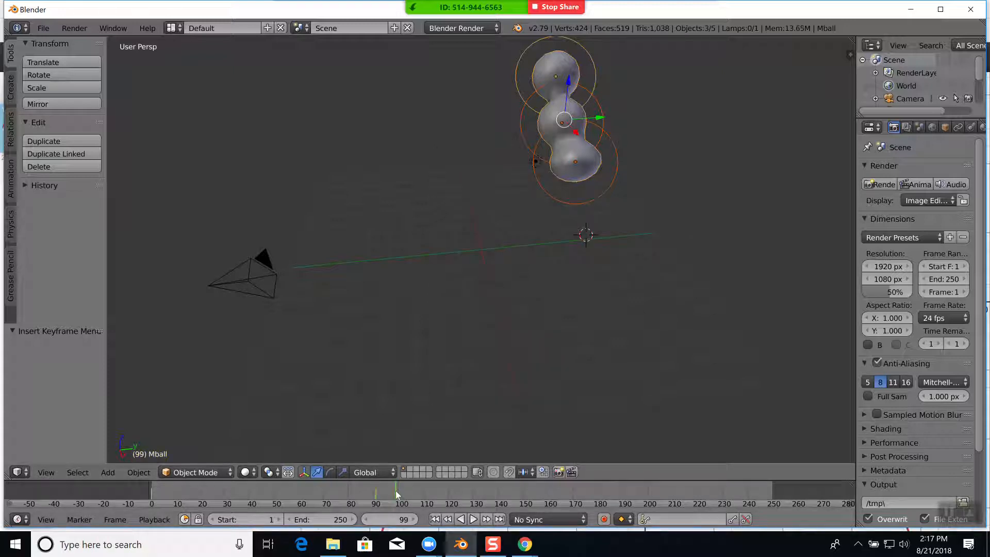
key(e)
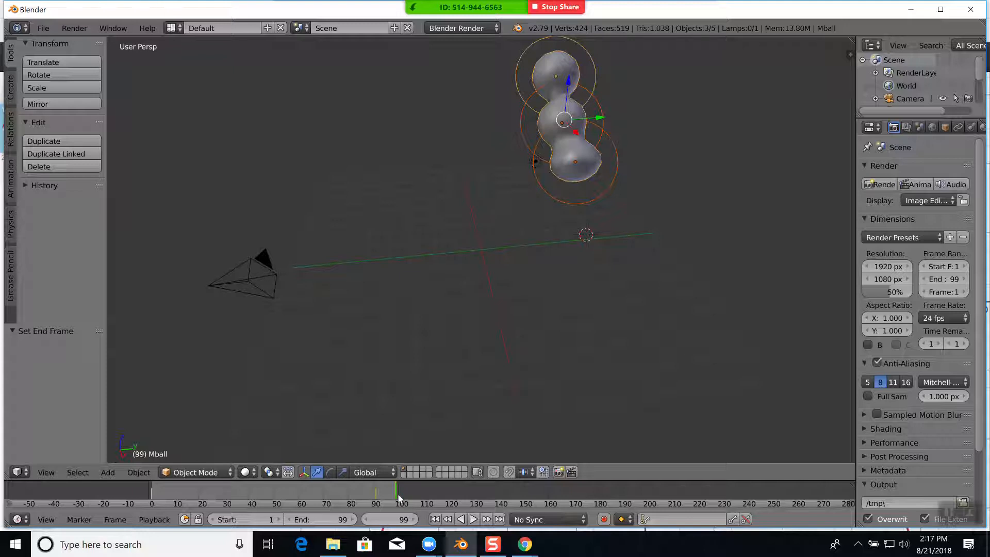
click(477, 520)
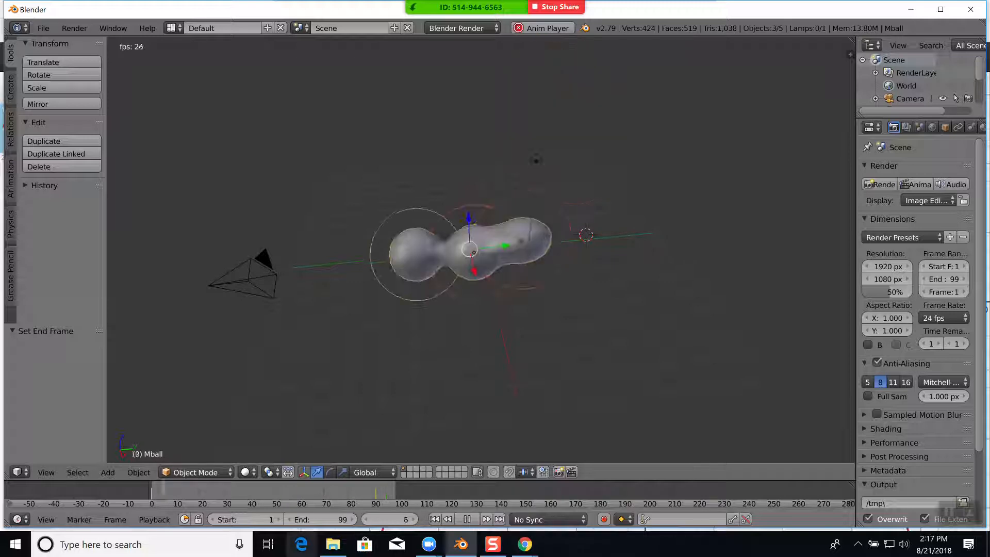
click(467, 519)
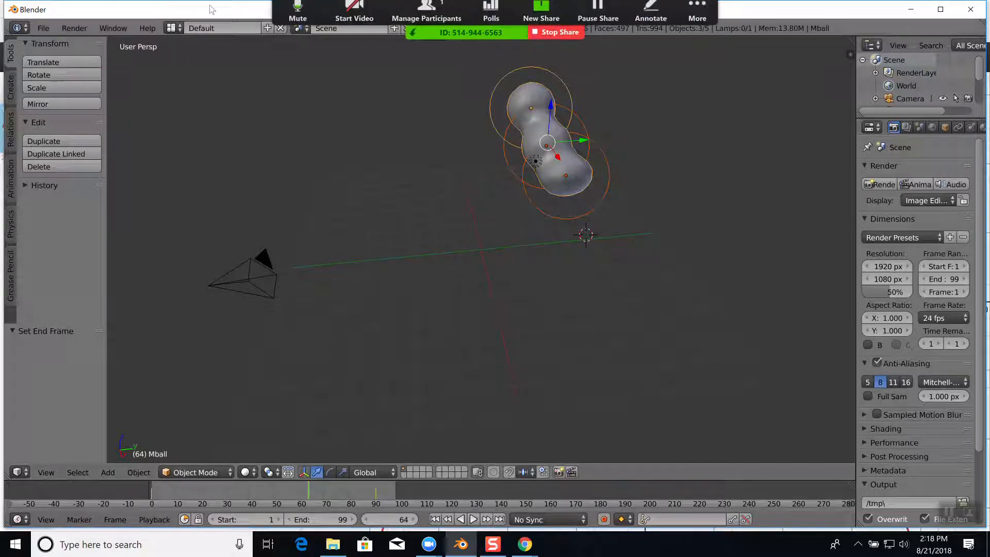
Step: Reload the start-up file to get a fresh scene and delete its default cube
click(43, 28)
click(57, 43)
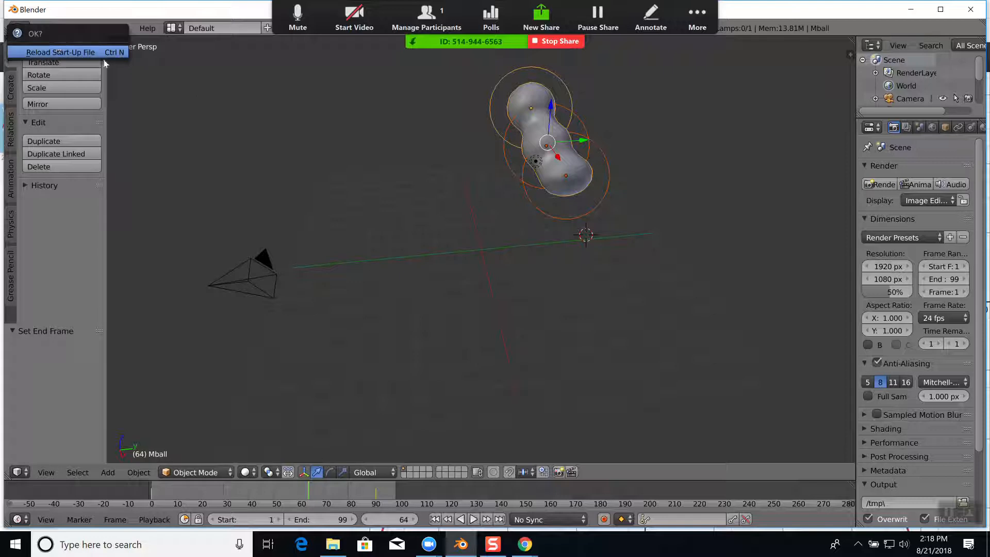
click(37, 29)
click(46, 42)
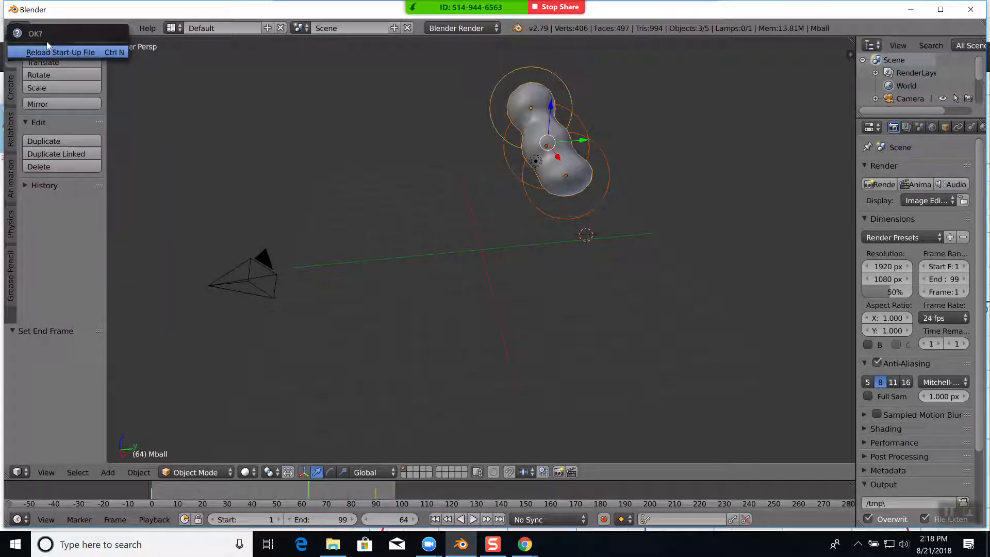
click(60, 53)
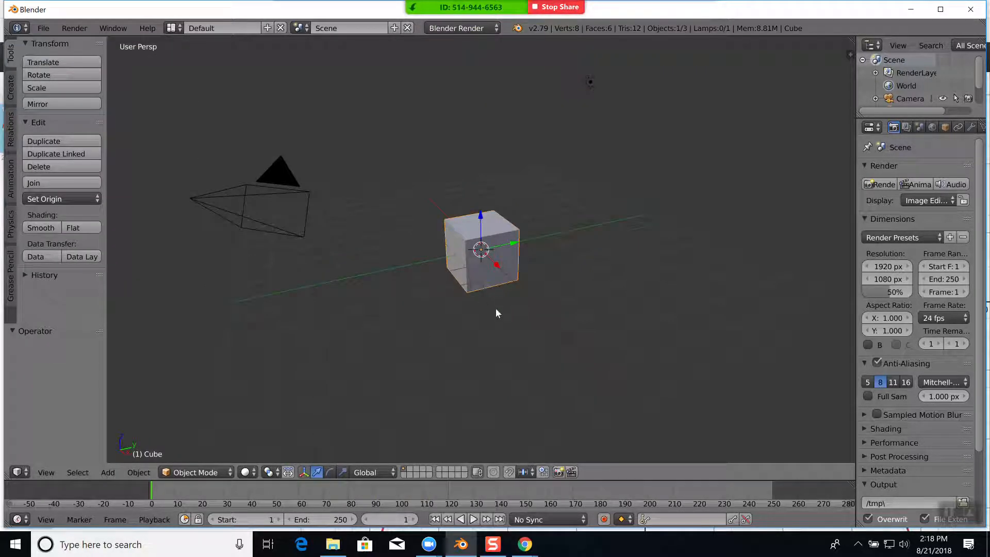
key(x)
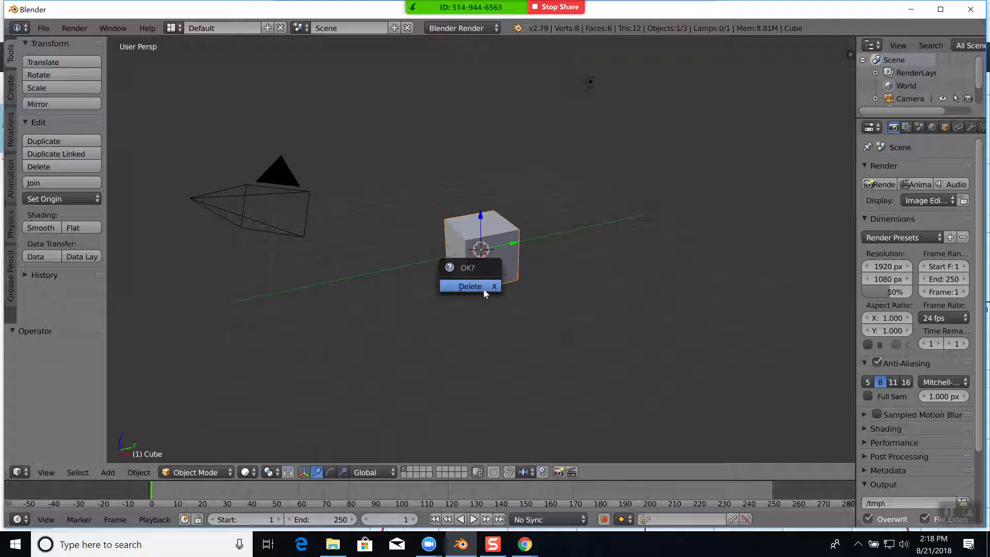
click(483, 287)
Step: Place the 3D cursor above the grid on the far side of the lamp from the camera, and add a UV sphere there
middle_drag(517, 314, 499, 311)
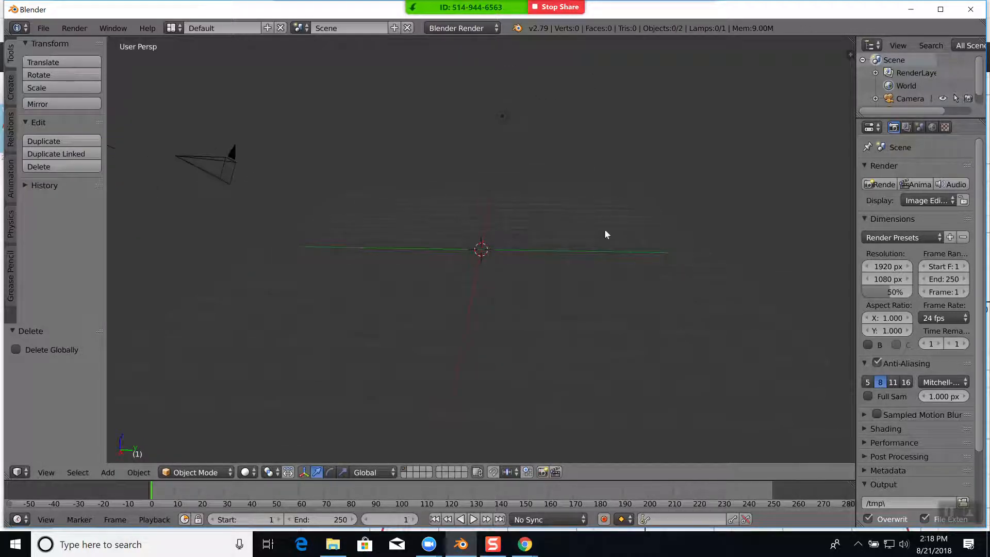
click(618, 157)
click(138, 472)
mouse_move(108, 472)
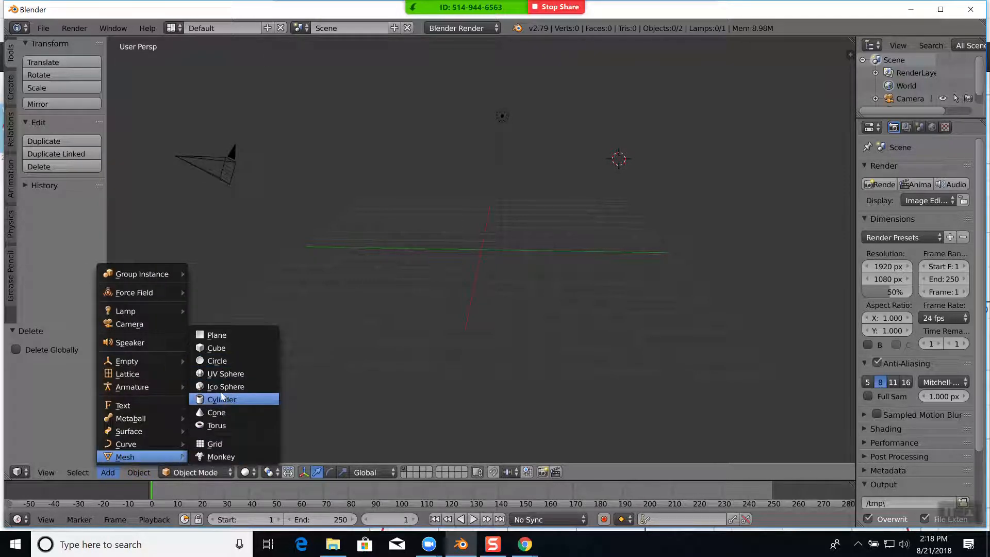
click(224, 373)
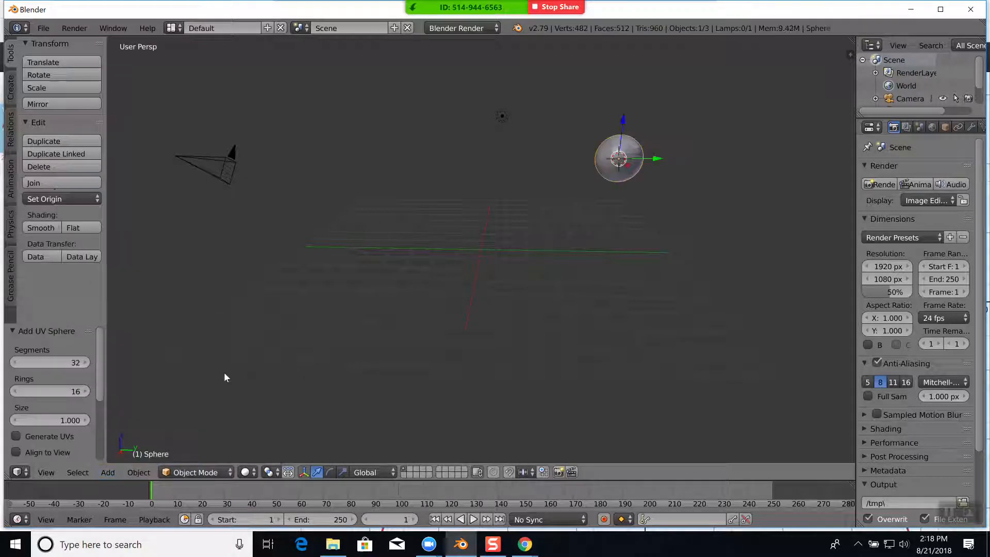
Step: Place the 3D cursor below the first sphere near the green axis line, deselect everything, and add a second UV sphere
click(619, 272)
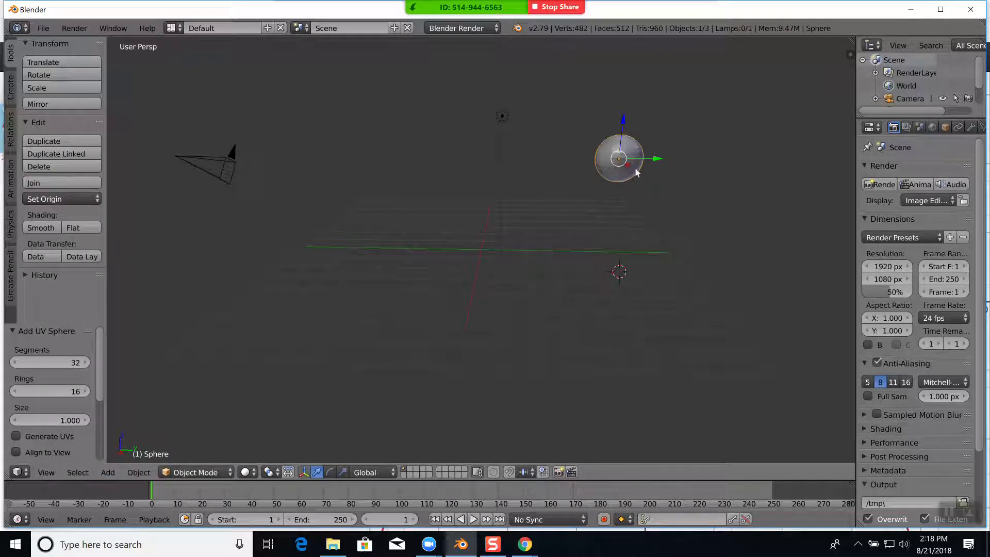
key(a)
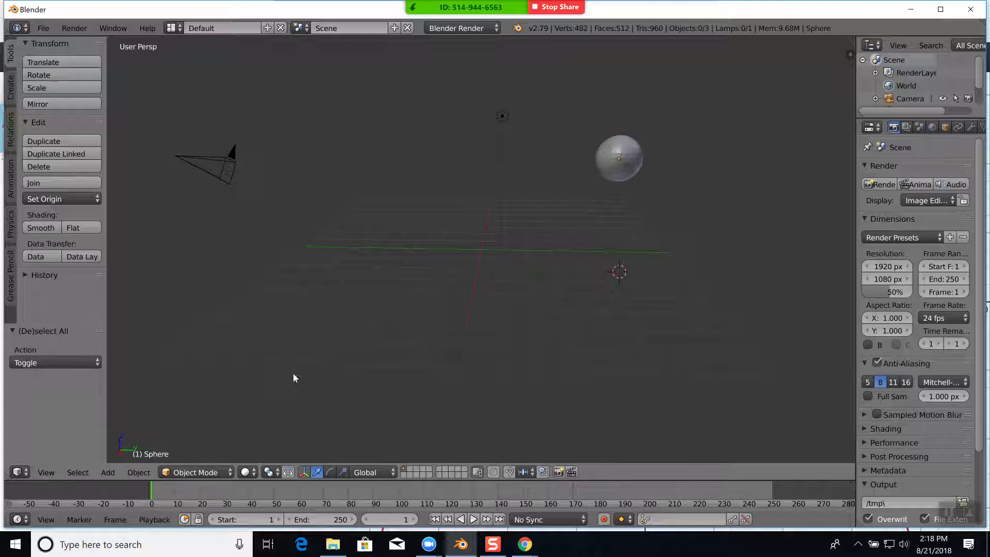
click(108, 472)
mouse_move(129, 456)
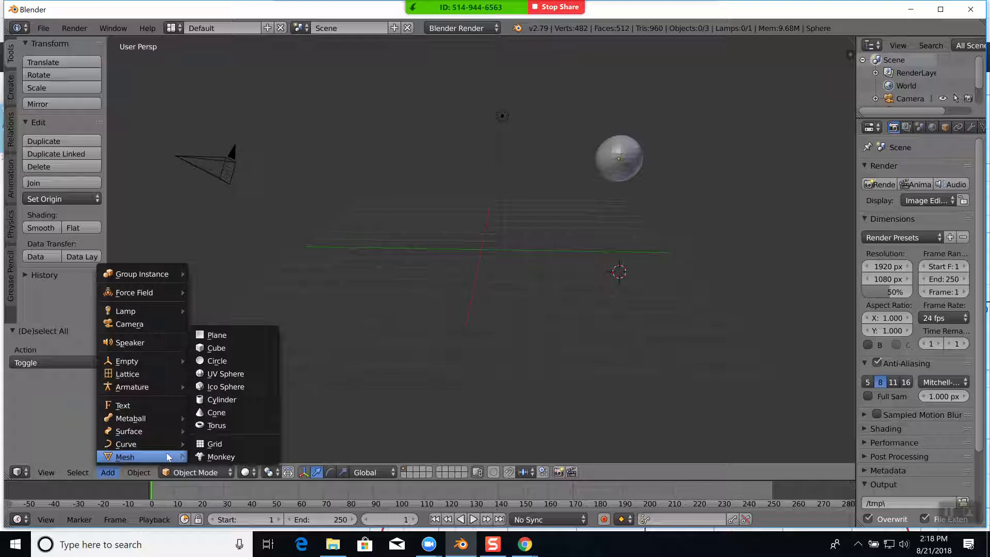
click(235, 382)
Step: View the scene from another side, place the 3D cursor between the lamp and the camera, and add a third UV sphere
middle_drag(449, 340, 602, 170)
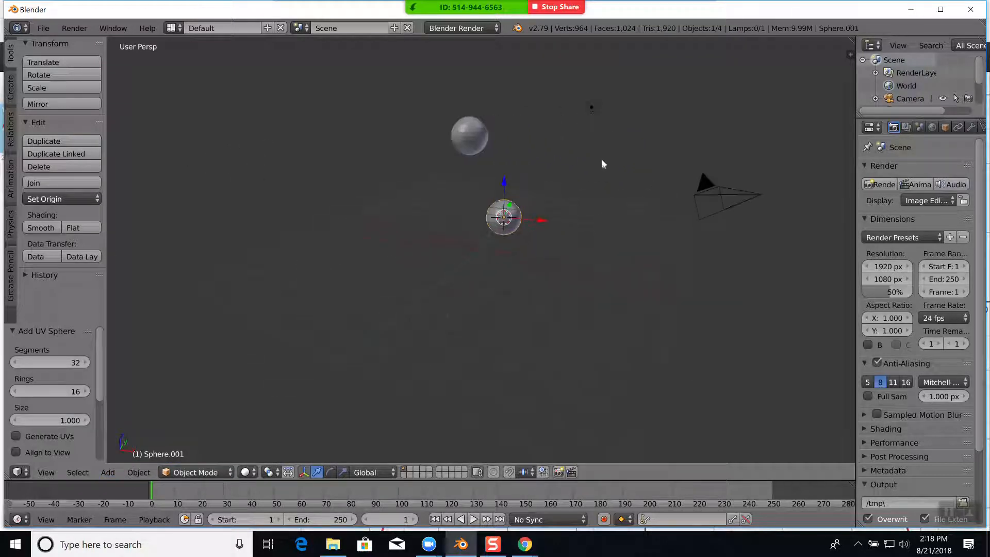
click(618, 144)
key(a)
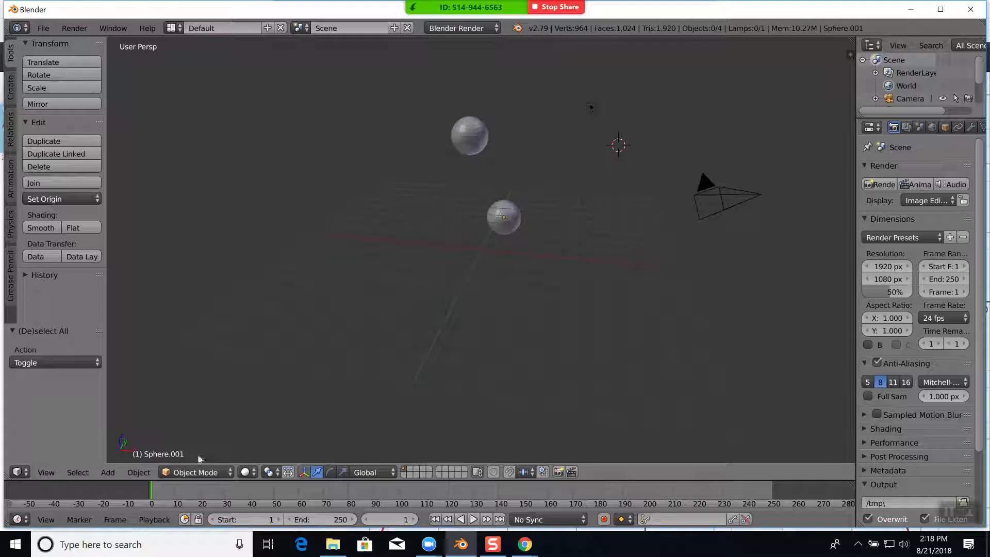
click(109, 473)
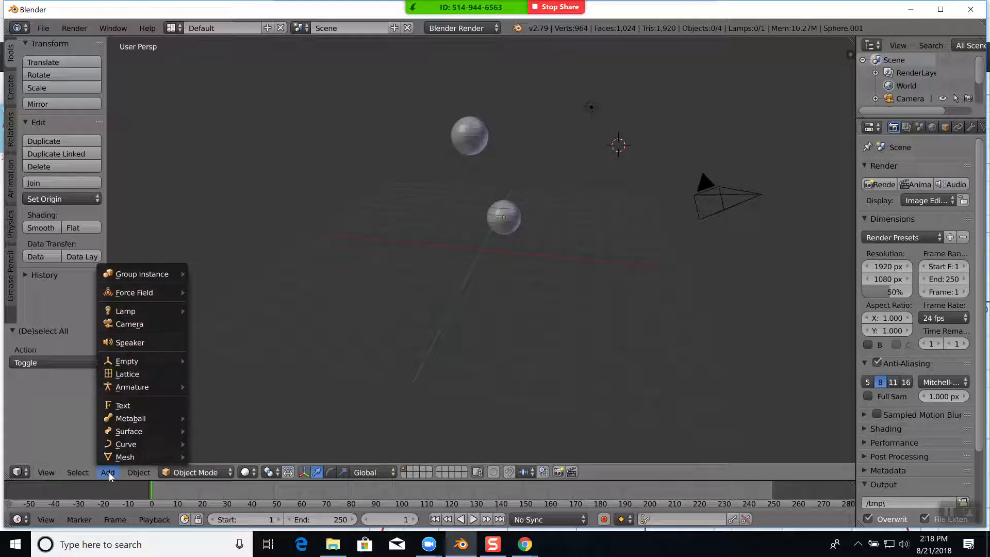
mouse_move(130, 419)
mouse_move(132, 458)
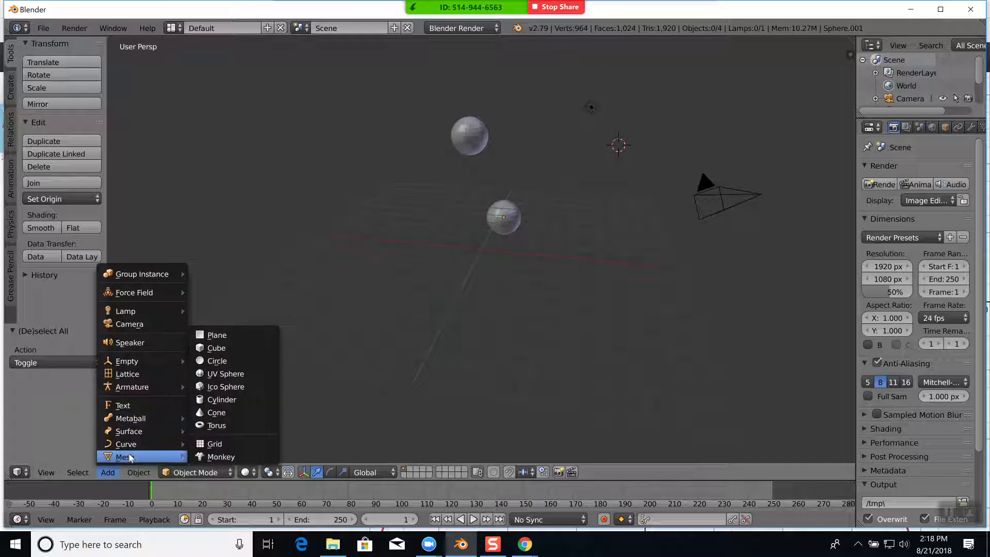
click(225, 373)
middle_drag(592, 353, 570, 358)
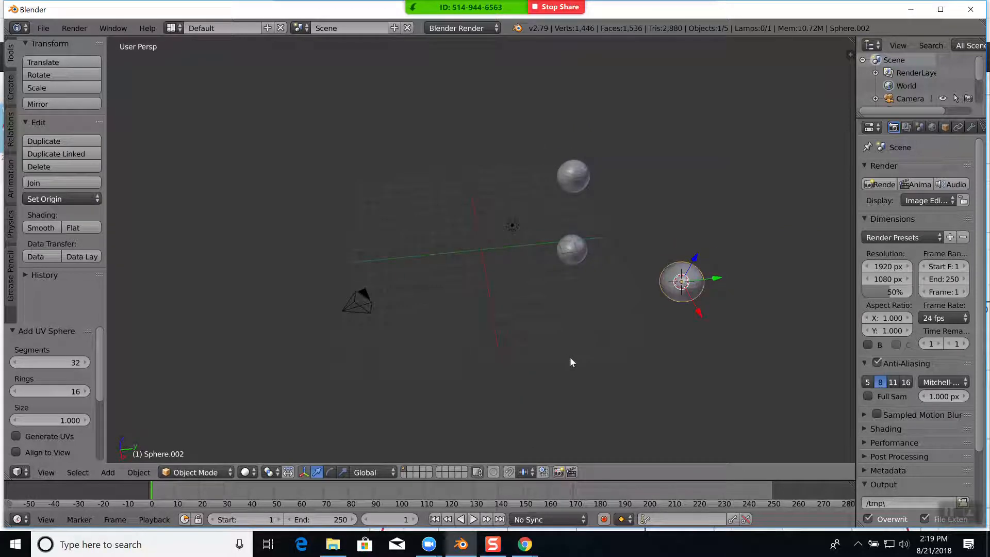
Step: Add the other two spheres to the selection and insert a Location keyframe for all three at frame 1
shift+right_click(580, 175)
shift+right_click(571, 255)
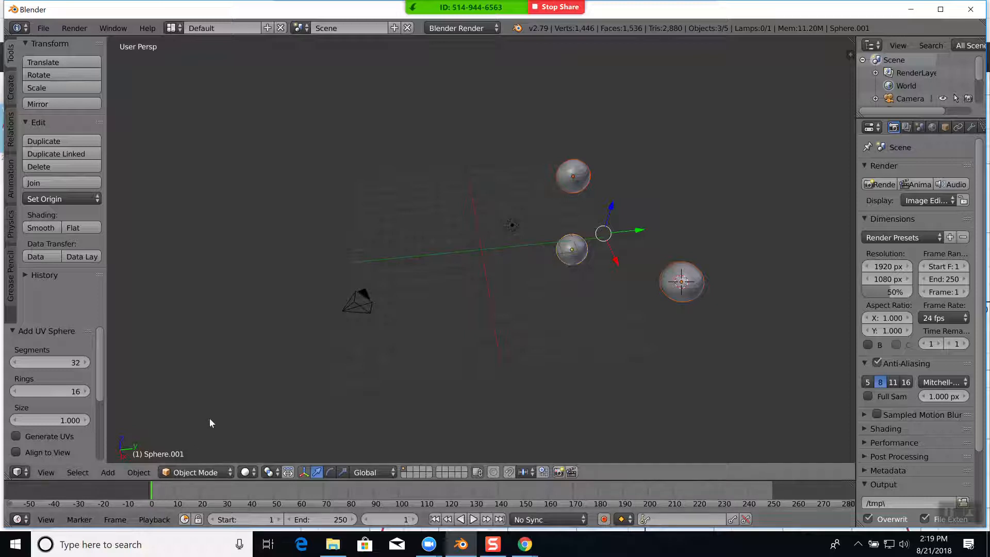
key(i)
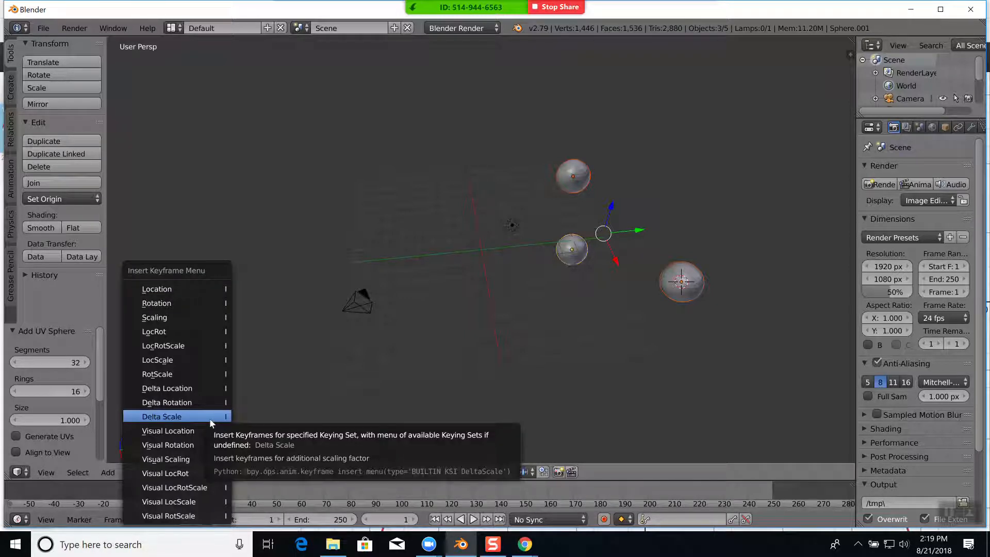
click(184, 292)
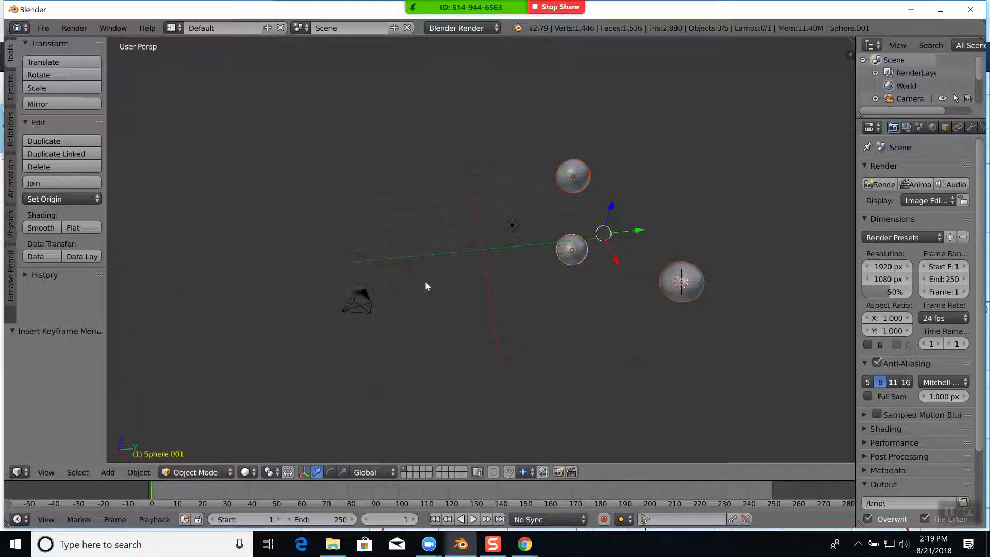
click(386, 256)
Step: At frame 100, move the three spheres by about X -5.494, Y -12.335, Z 3.743 and insert a Location keyframe
click(398, 494)
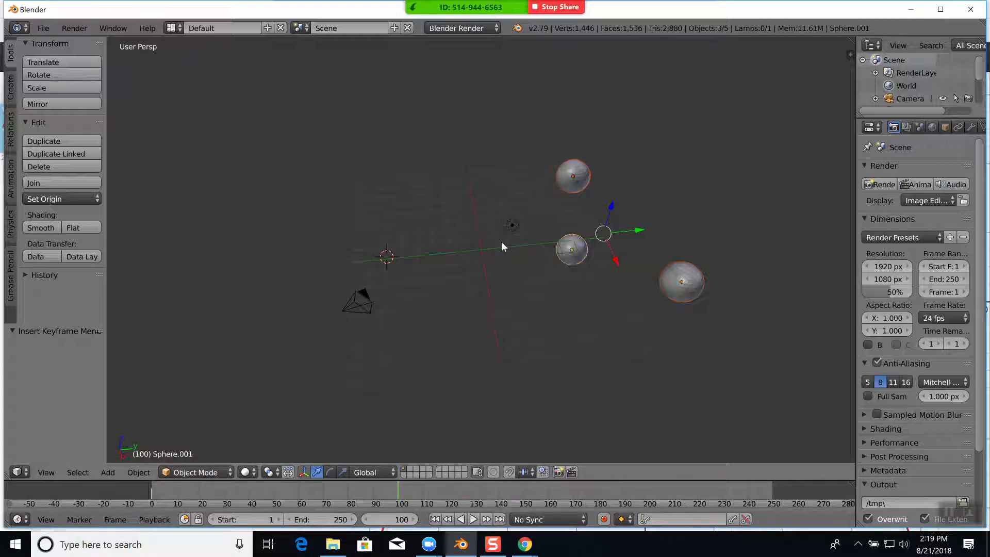
key(g)
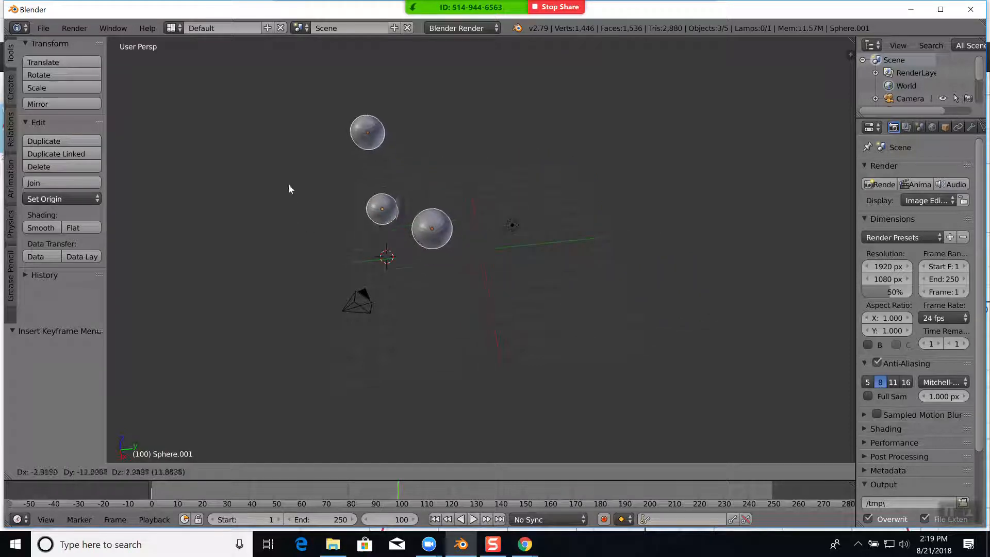
click(284, 154)
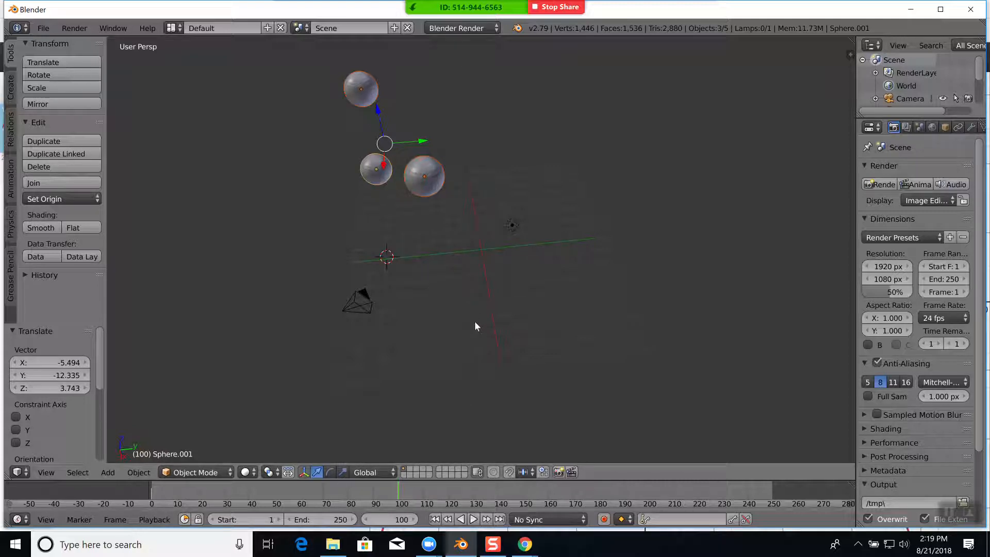
key(i)
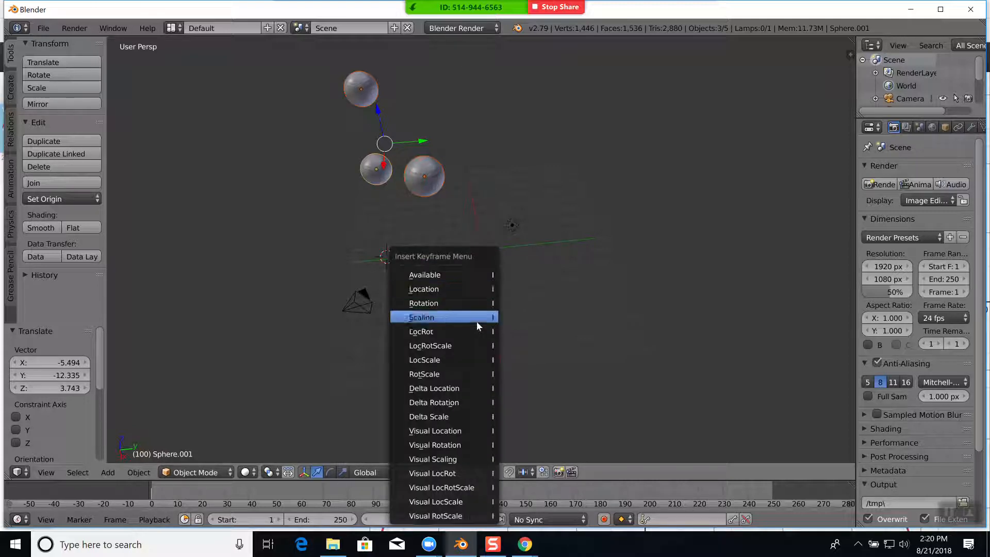
click(452, 289)
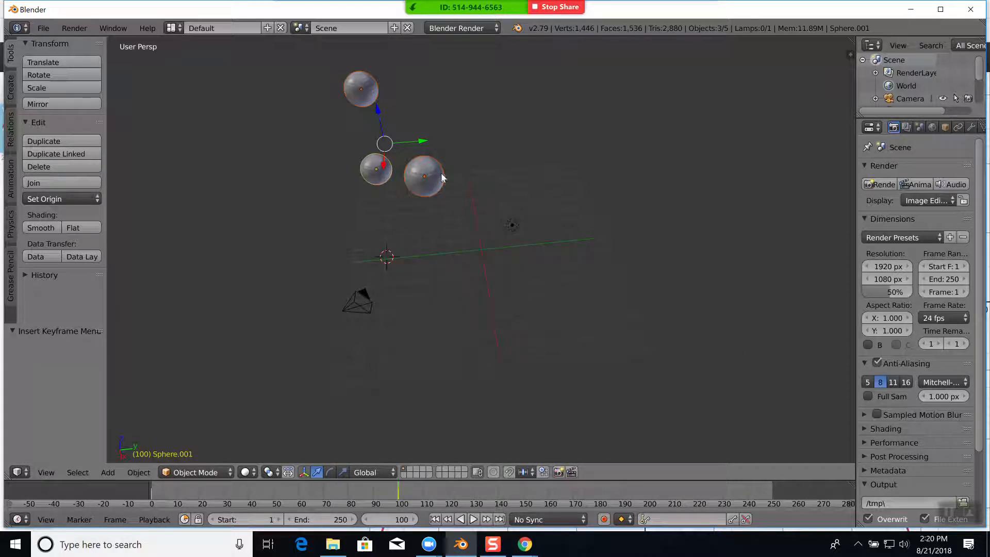
Step: Rotate the three spheres together by about 96.8° and insert a Rotation keyframe at frame 100
key(r)
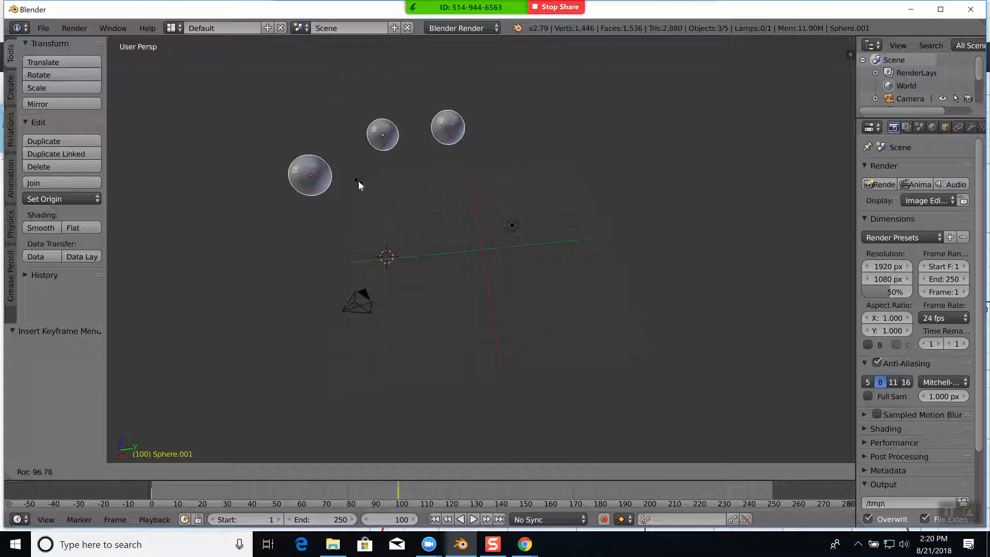
click(358, 182)
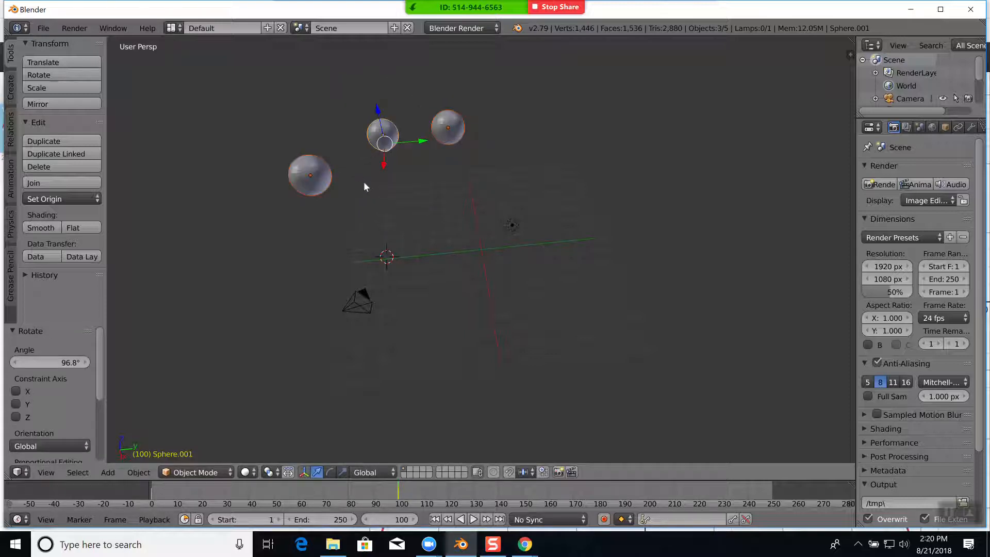
key(i)
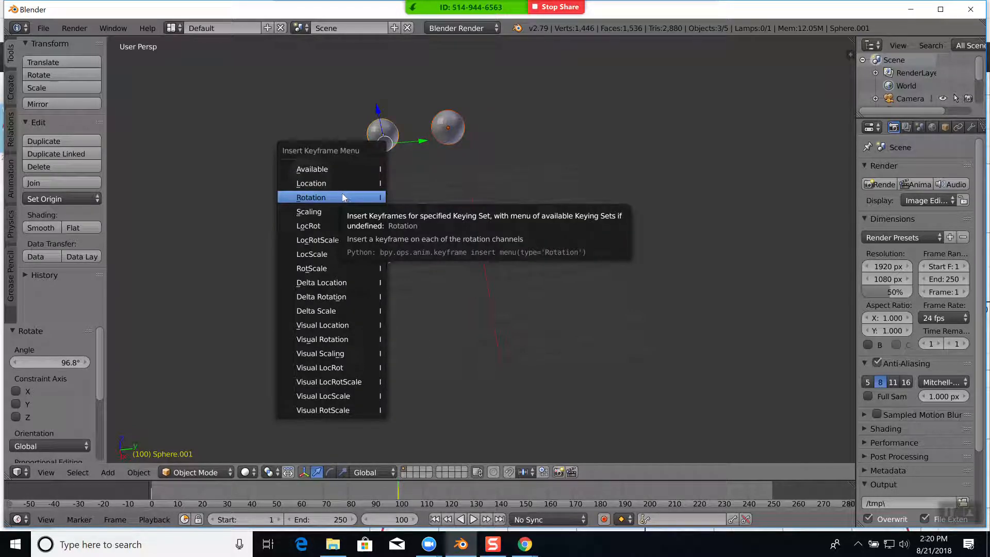
click(343, 197)
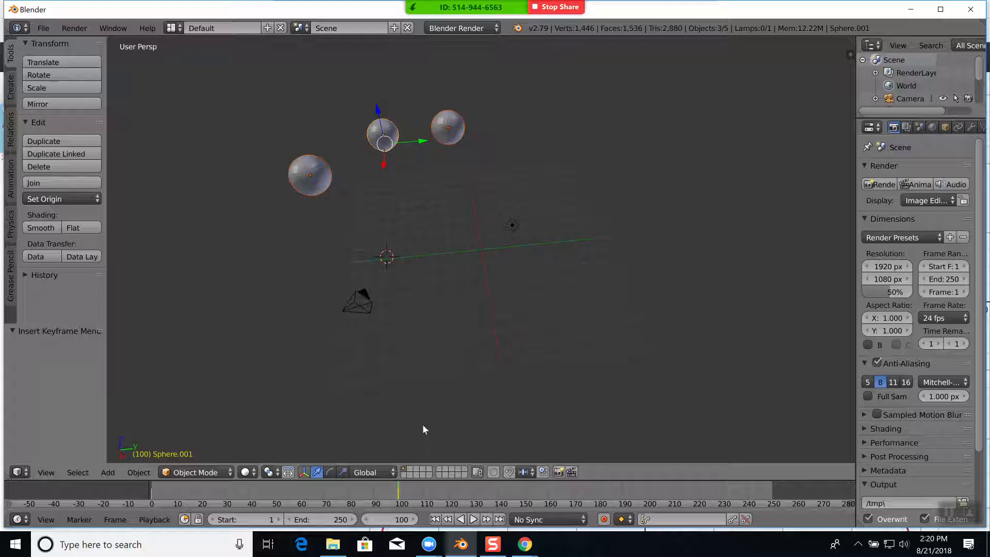
Step: Set the animation's end frame to 106, then play the animation and stop it
click(416, 490)
key(e)
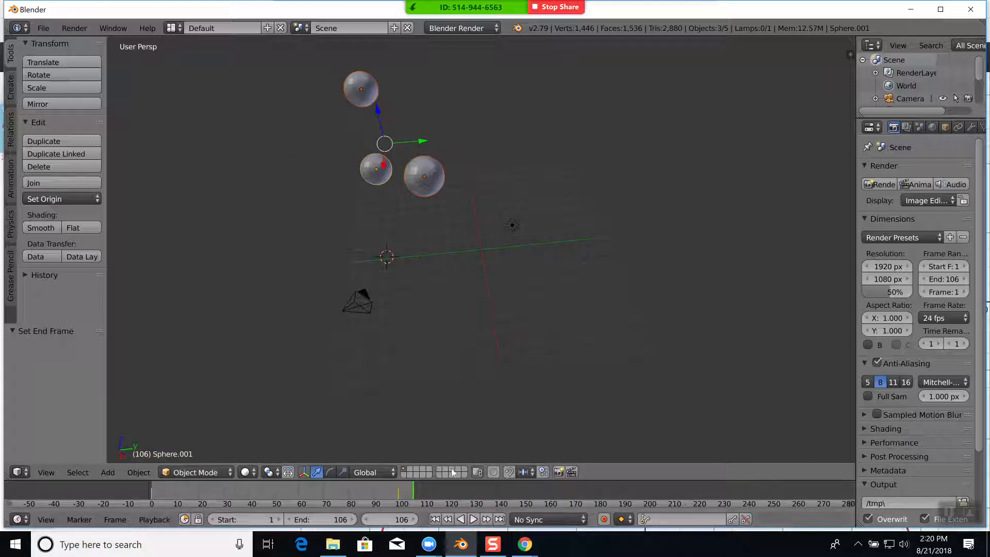
click(474, 519)
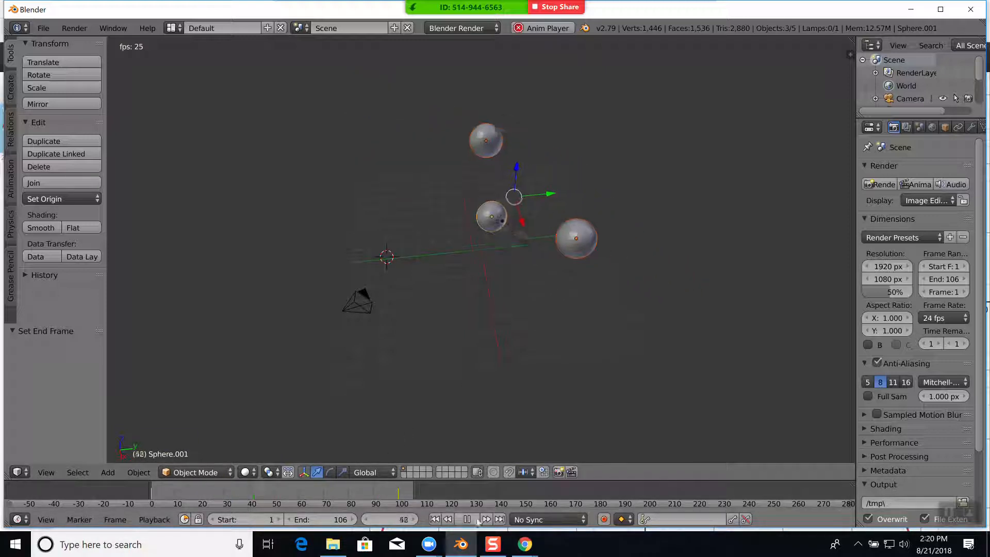
click(469, 520)
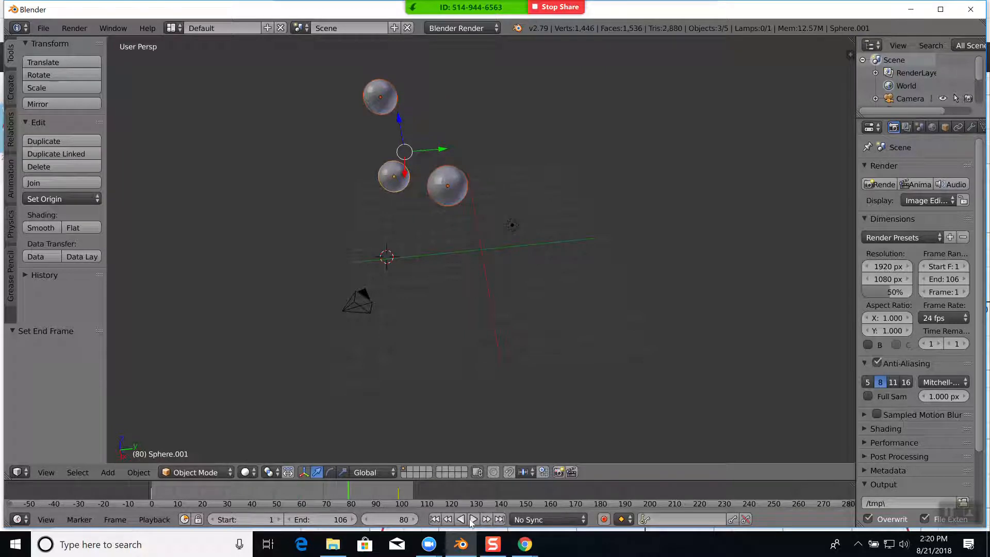
Step: At frame 0, move only the third sphere by about X 3.019, Y -13.007, Z -4.124, without inserting a keyframe
drag(172, 498, 151, 498)
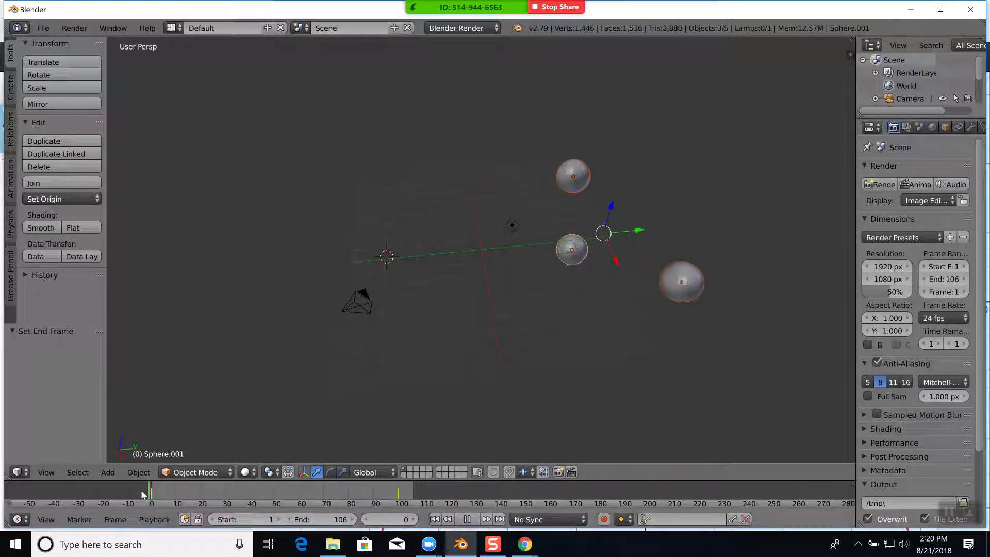
right_click(673, 268)
key(g)
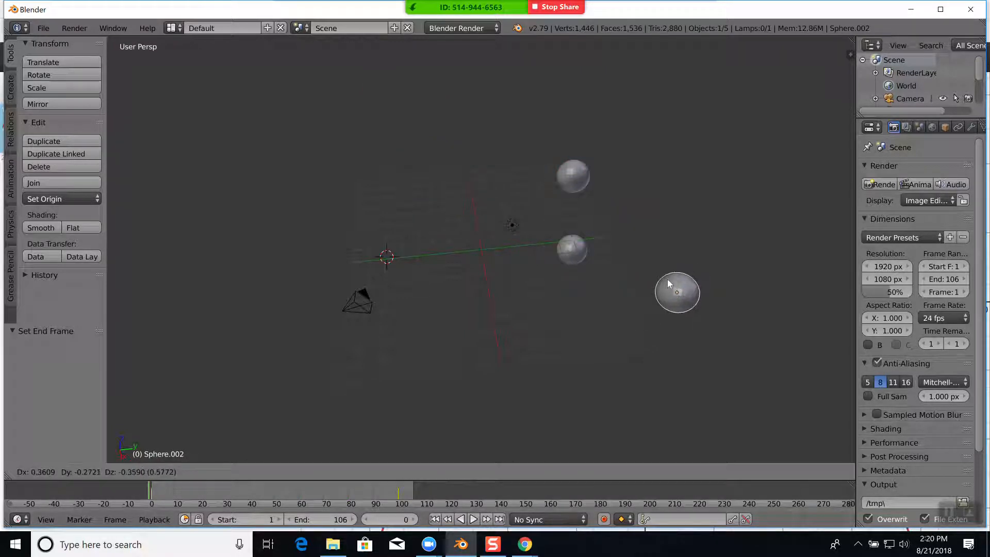
click(670, 282)
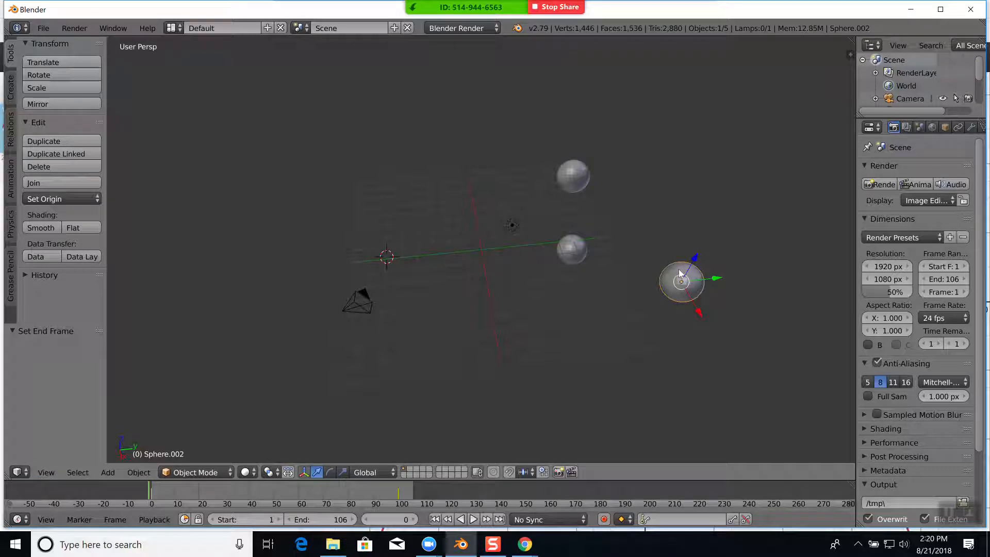
key(g)
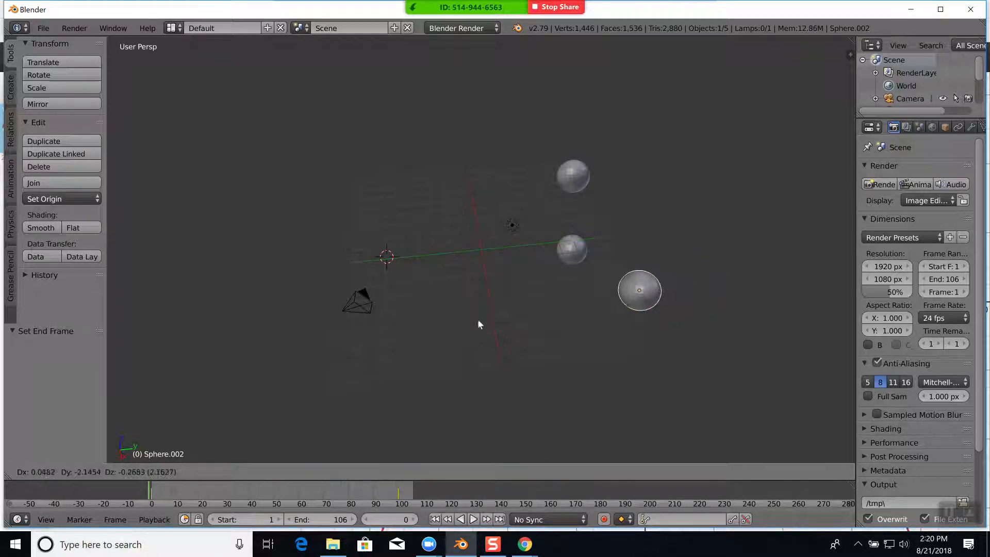
click(431, 394)
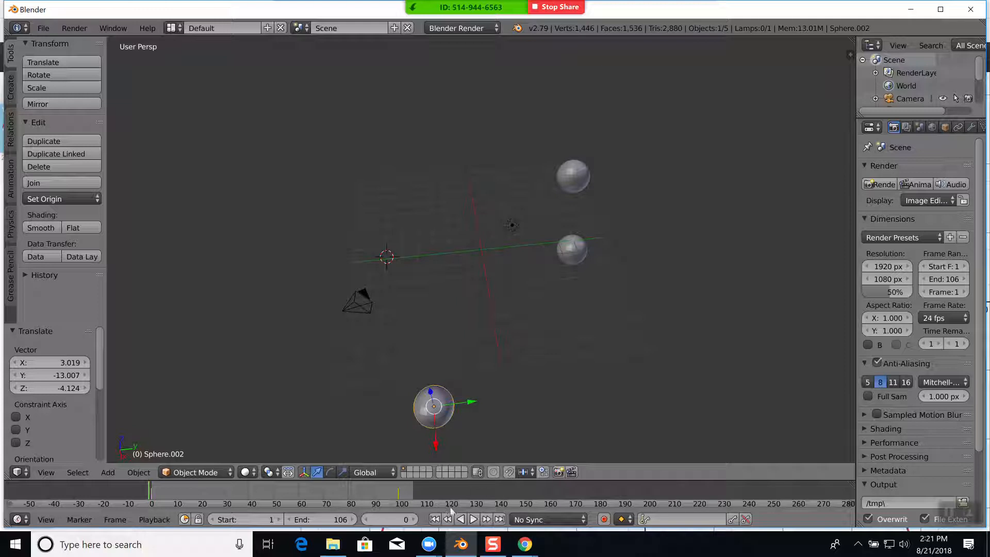
Step: Play the animation to check the third sphere's motion, stop it, and return to frame 0
click(473, 520)
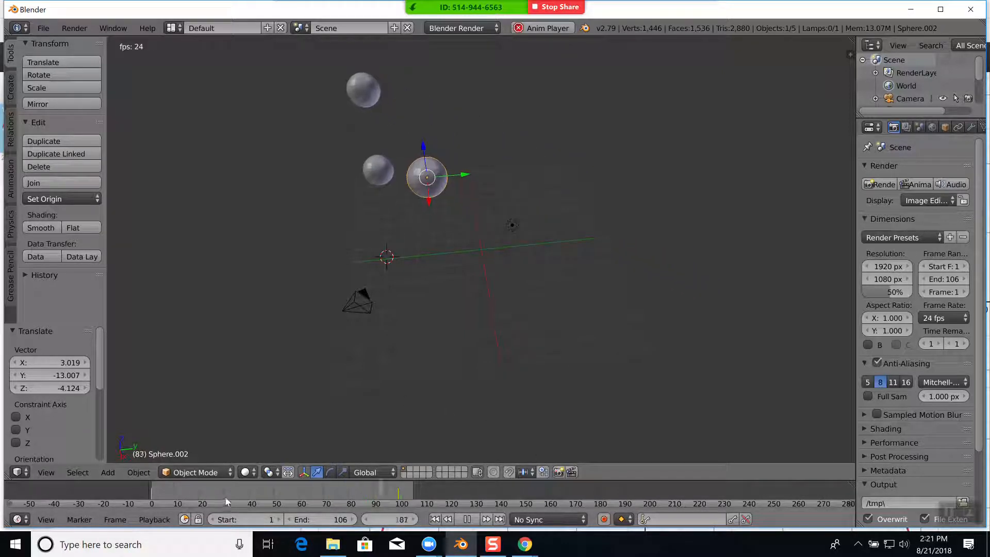
click(468, 519)
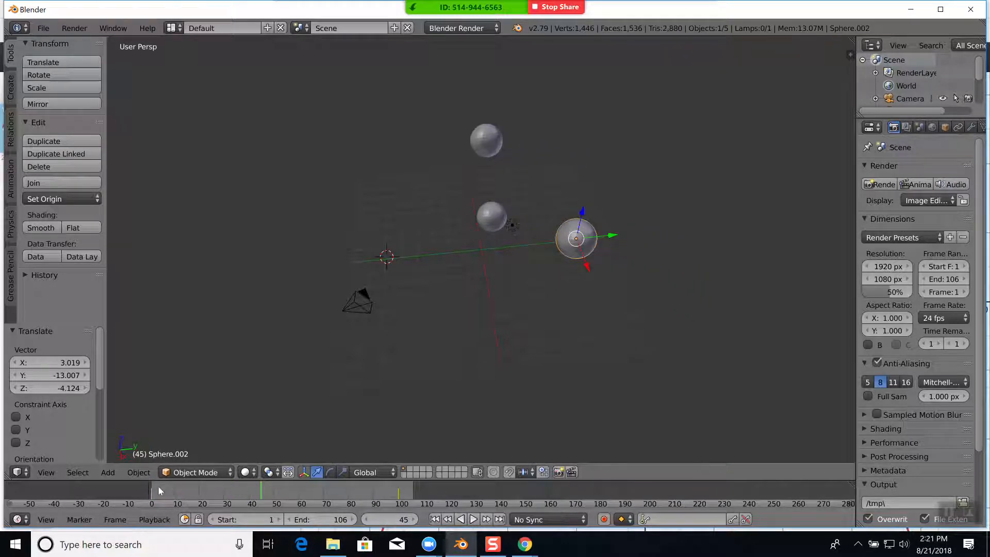
drag(158, 486, 139, 487)
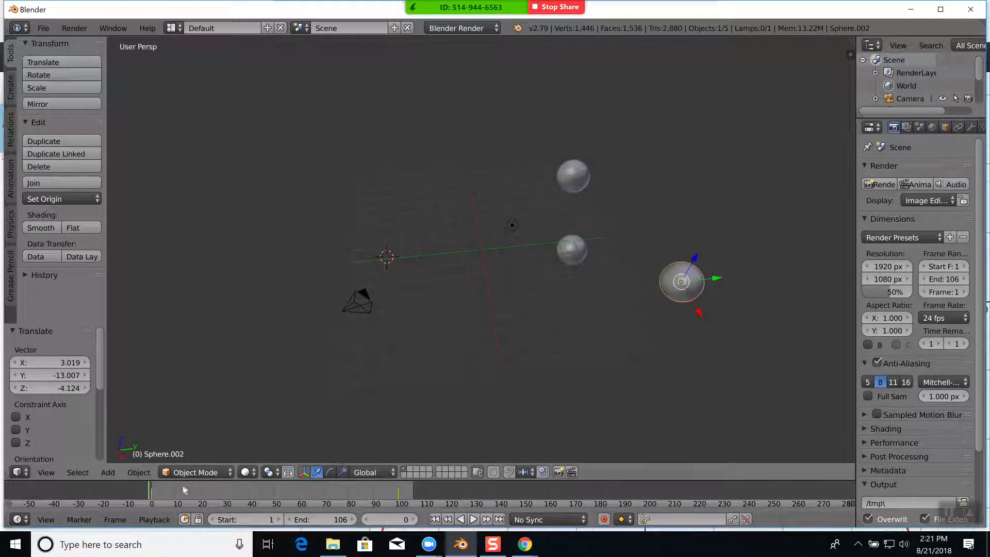
click(123, 520)
mouse_move(142, 522)
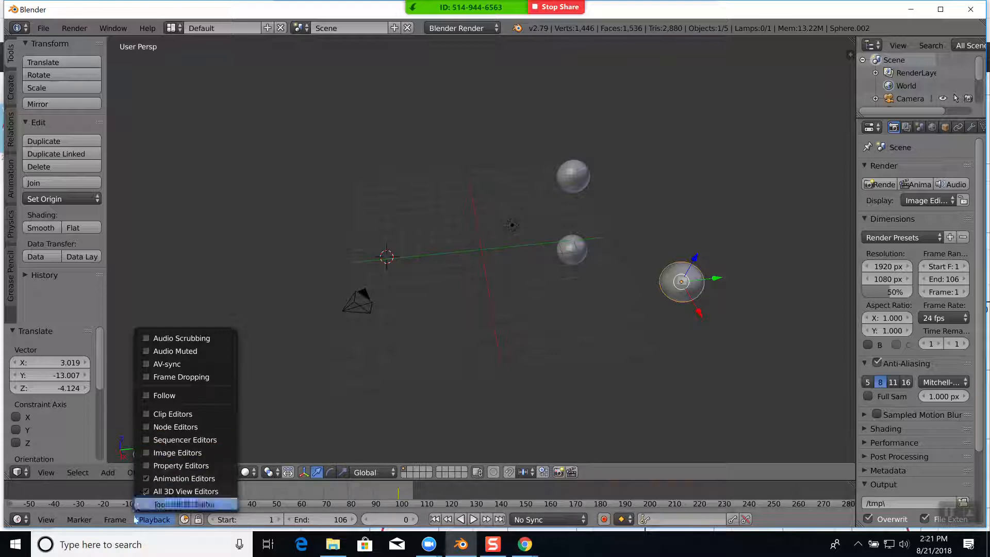
click(85, 524)
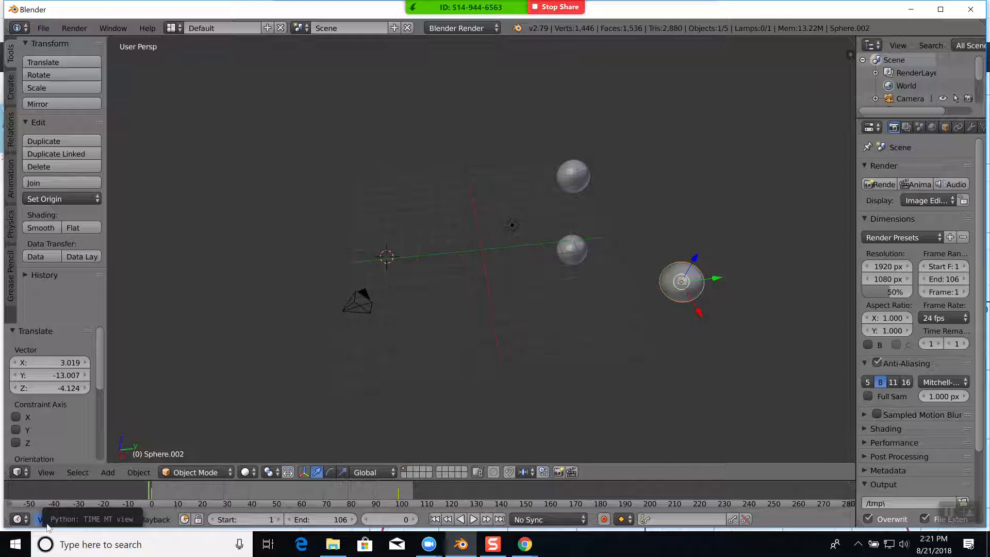
click(435, 362)
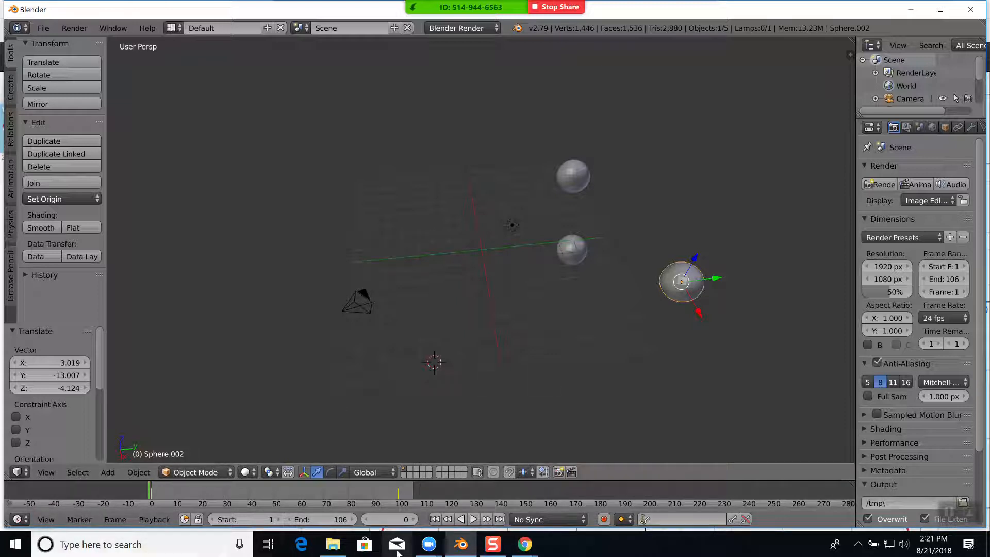
Step: Search Windows for notepad and open a blank Notepad document
click(200, 543)
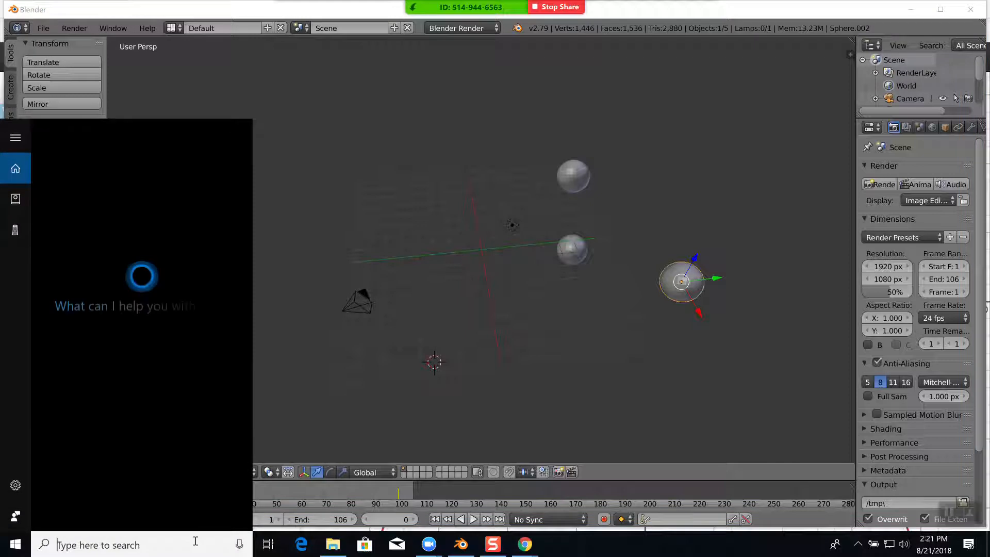
text(no)
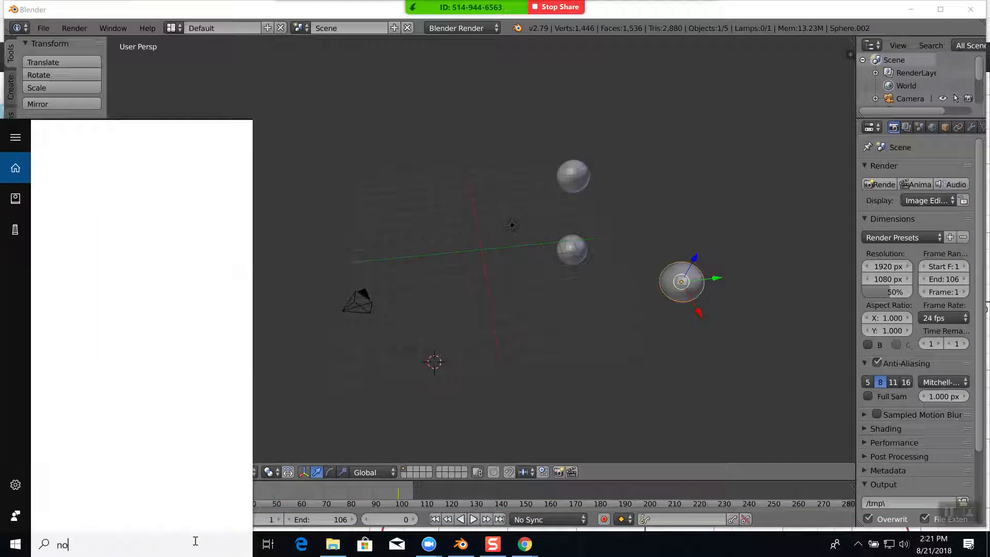
text(tepad)
key(Return)
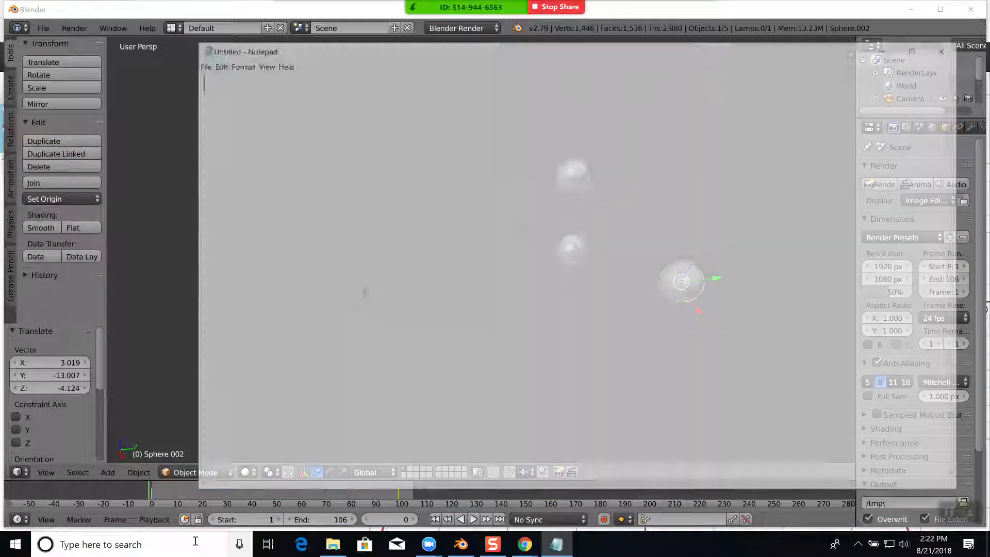
Step: Write the first list item in Notepad: "1. Use Sculpting tool to create a new object"
text(1. )
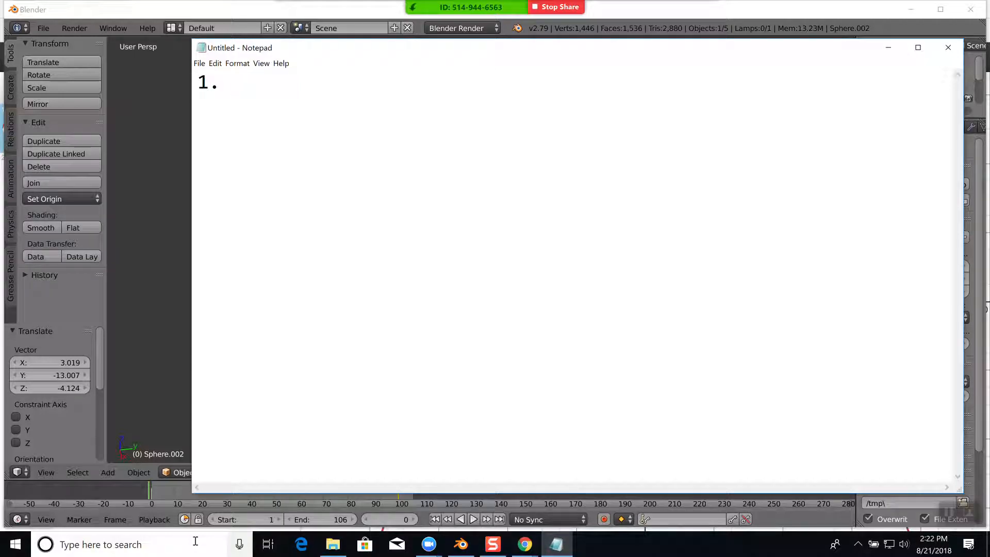
text(USe)
key(BackSpace)
key(BackSpace)
text(se Sculpting )
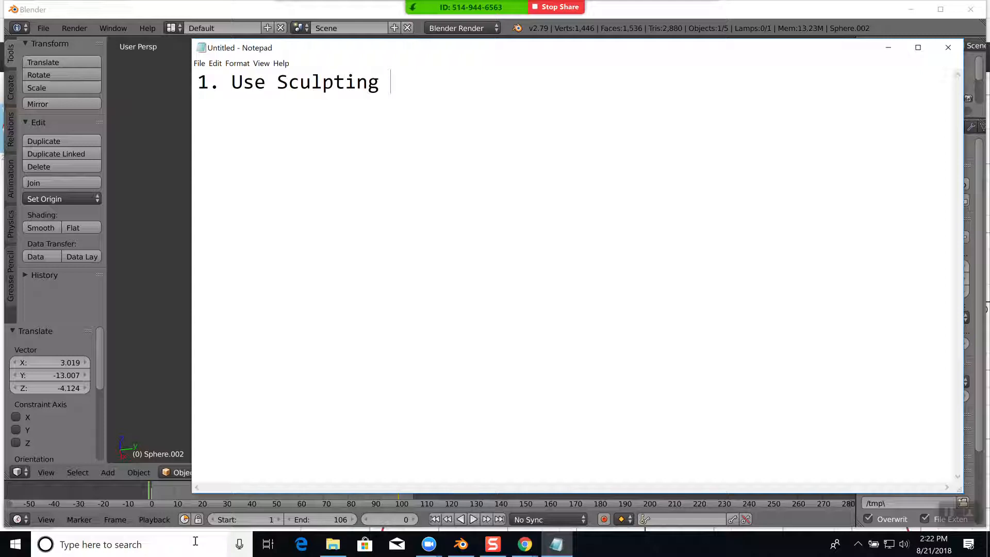
text(tool to )
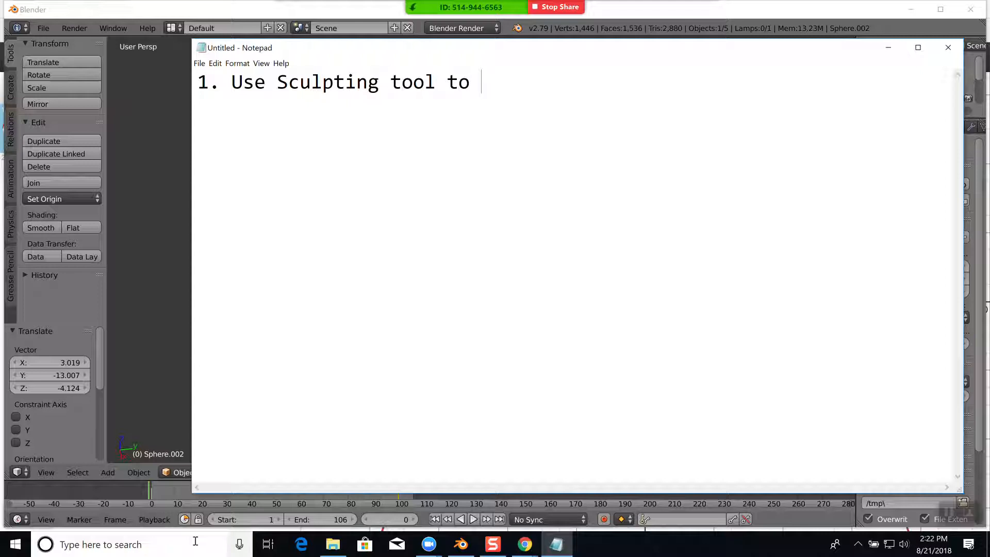
text(creae an)
key(BackSpace)
key(BackSpace)
key(BackSpace)
key(BackSpace)
text(te a)
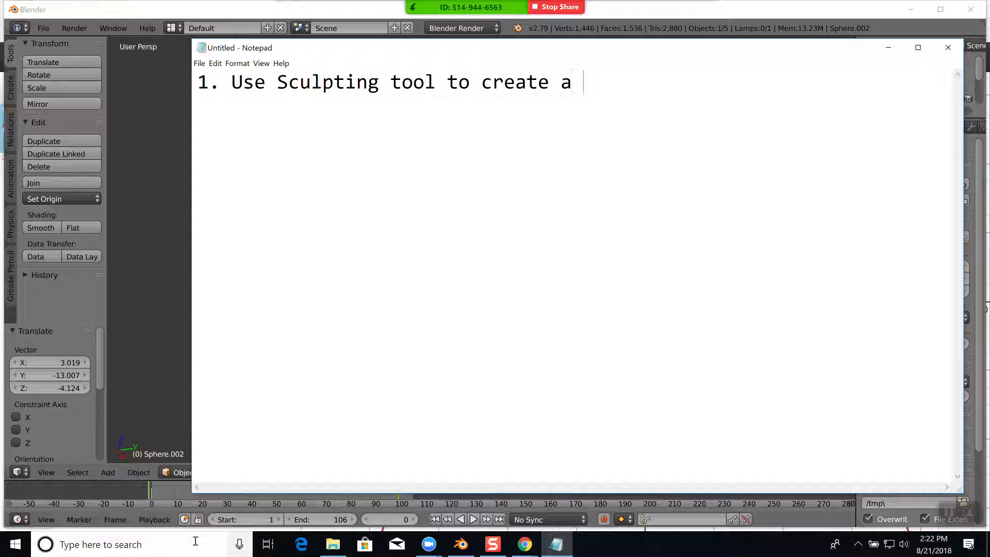
text( new obj)
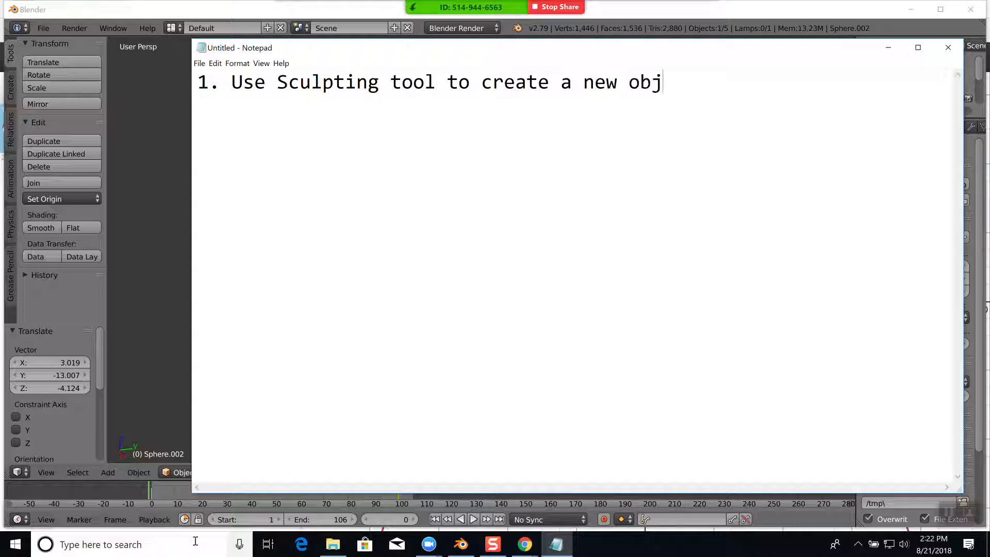
text(ect)
Step: Add the second list item "2. Create a basic animation" and start a new line below it
key(Return)
text(2. U)
key(BackSpace)
text(Create a ba)
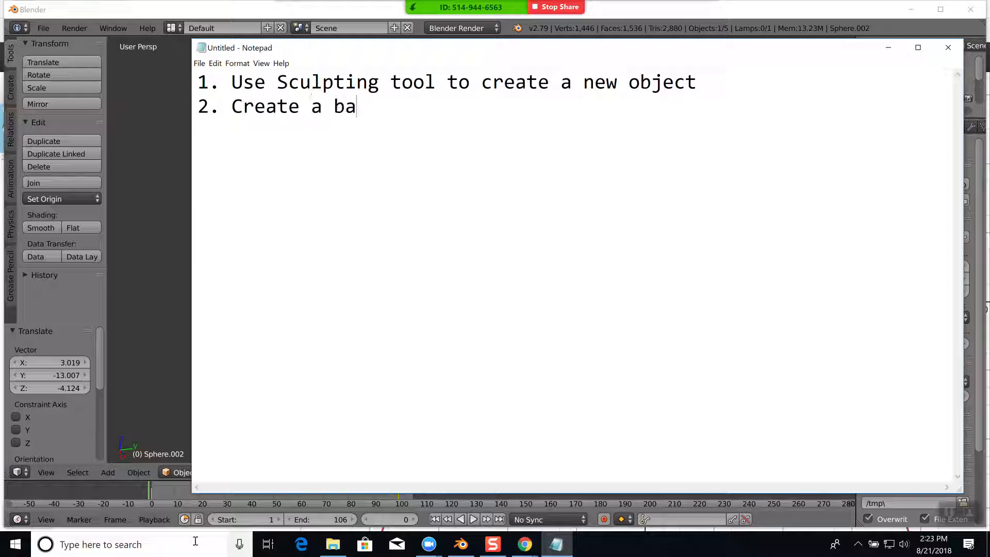
text(sic animation)
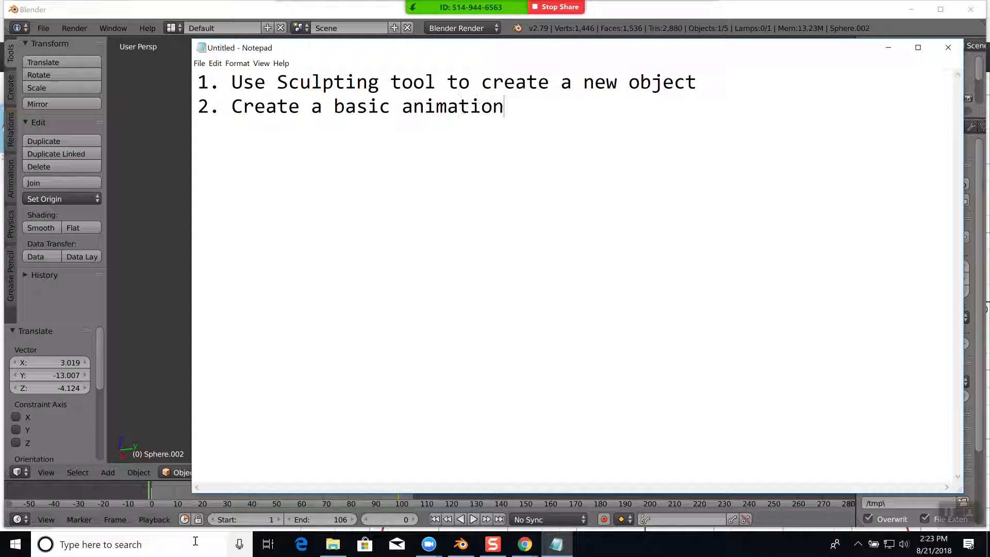
key(Return)
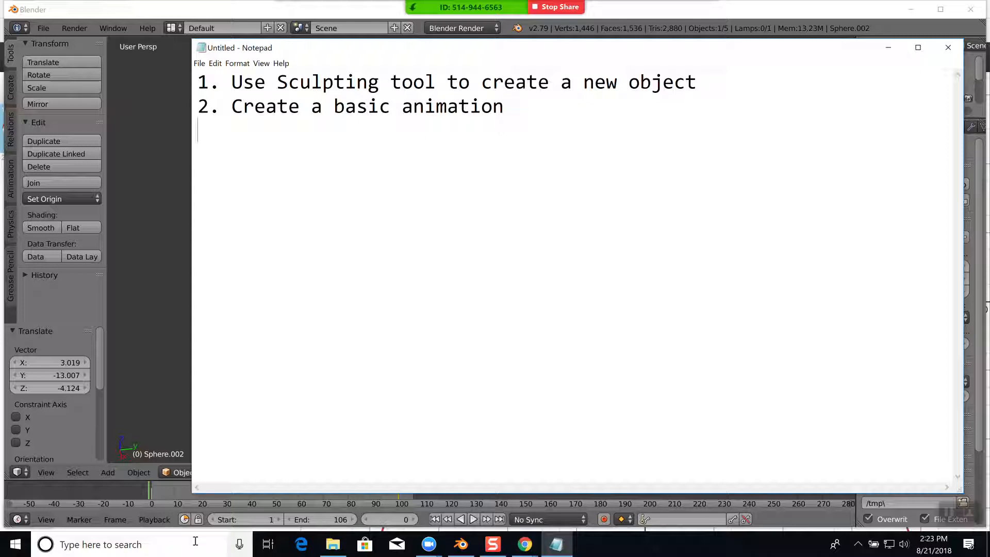